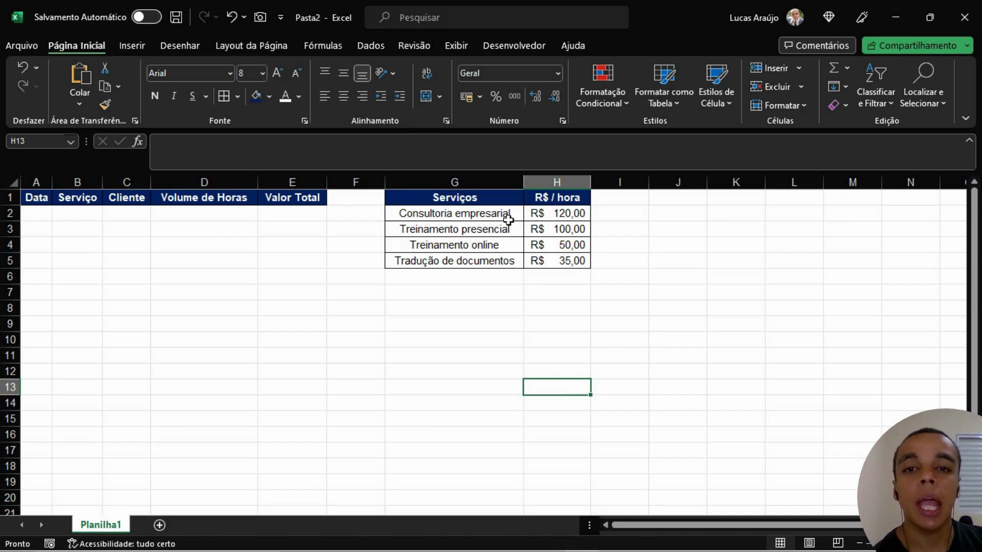
Examine the price table in G1:H5, going through each service and its hourly rate.
left_click_drag(484, 214, 482, 249)
left_click(430, 305)
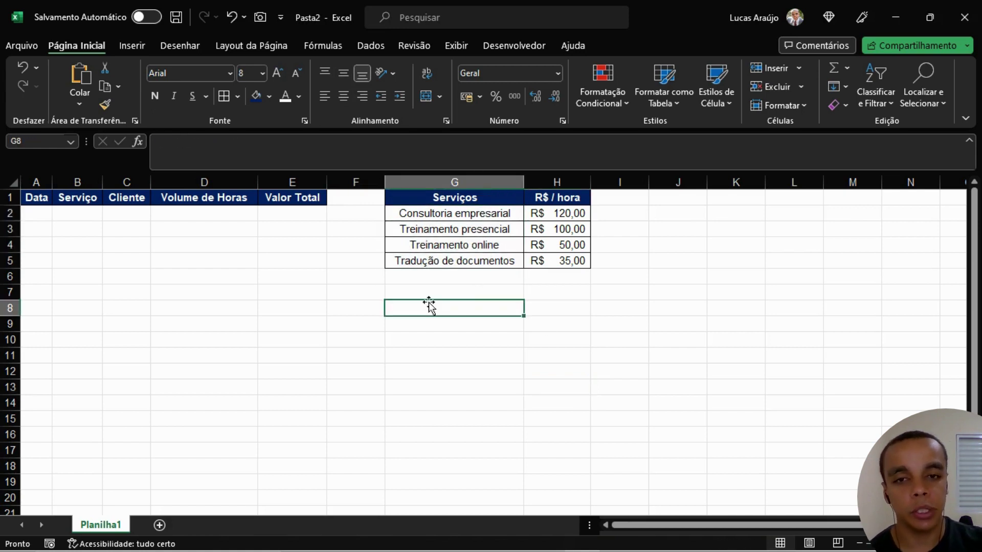
left_click(457, 213)
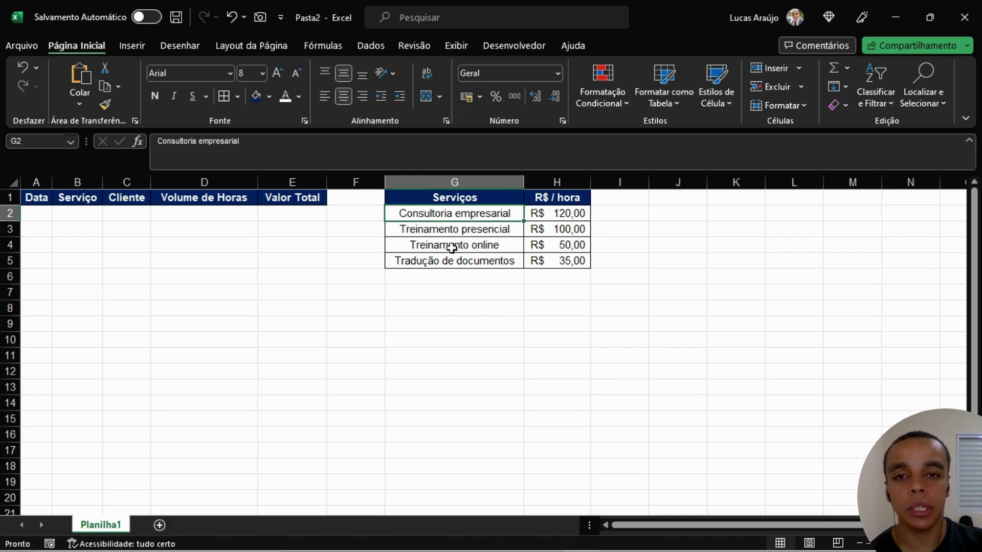
left_click(469, 232)
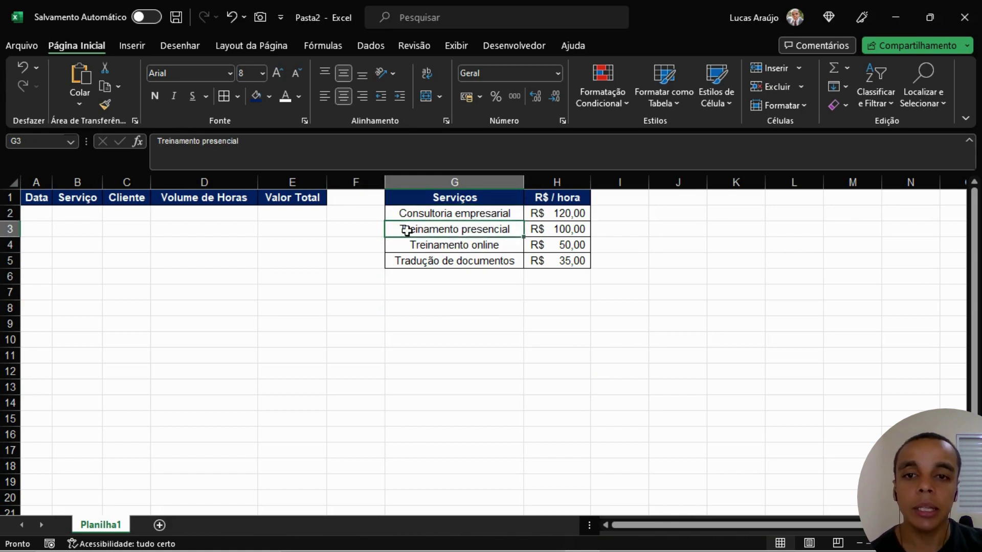
left_click(440, 247)
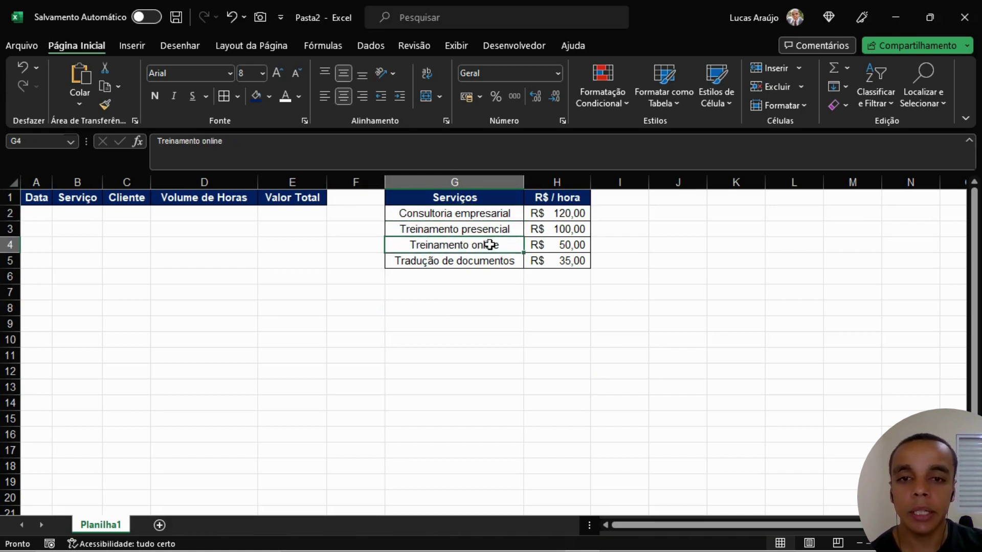
left_click(427, 262)
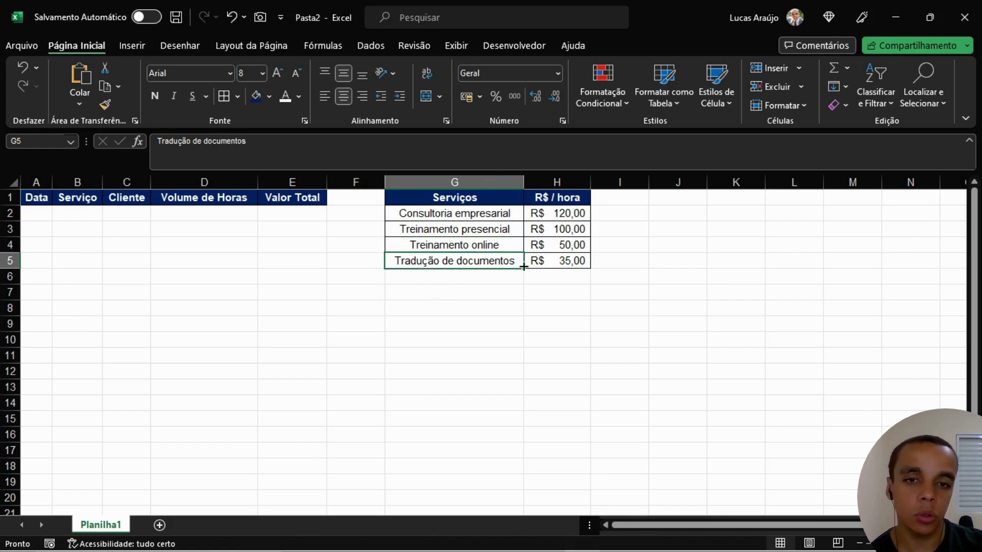
left_click_drag(560, 213, 564, 255)
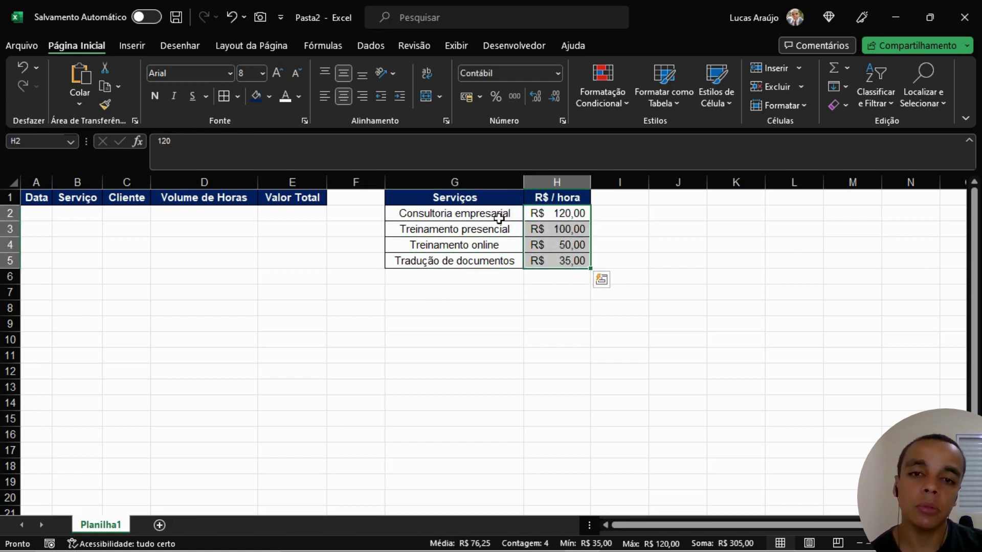
left_click(564, 212)
left_click(512, 217)
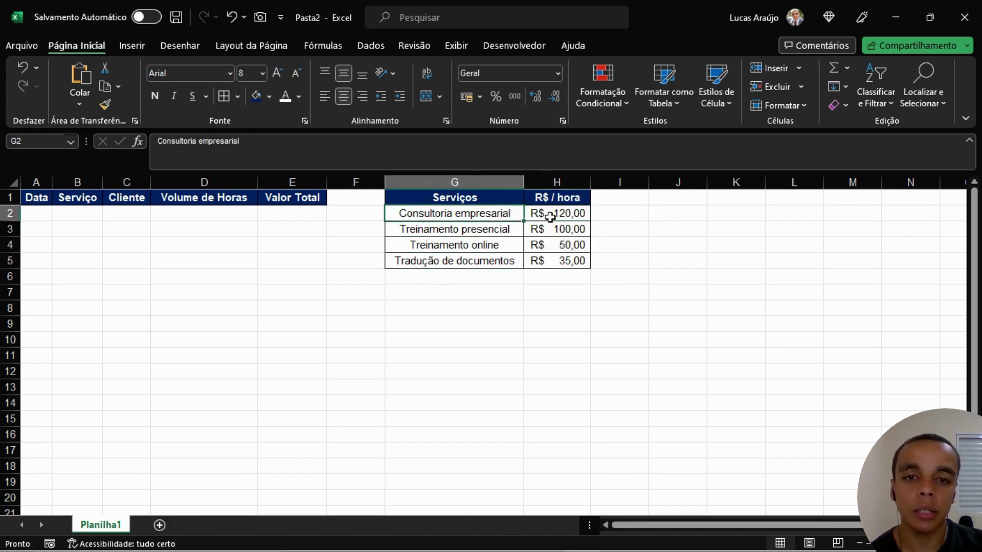
left_click(565, 228)
left_click(558, 259)
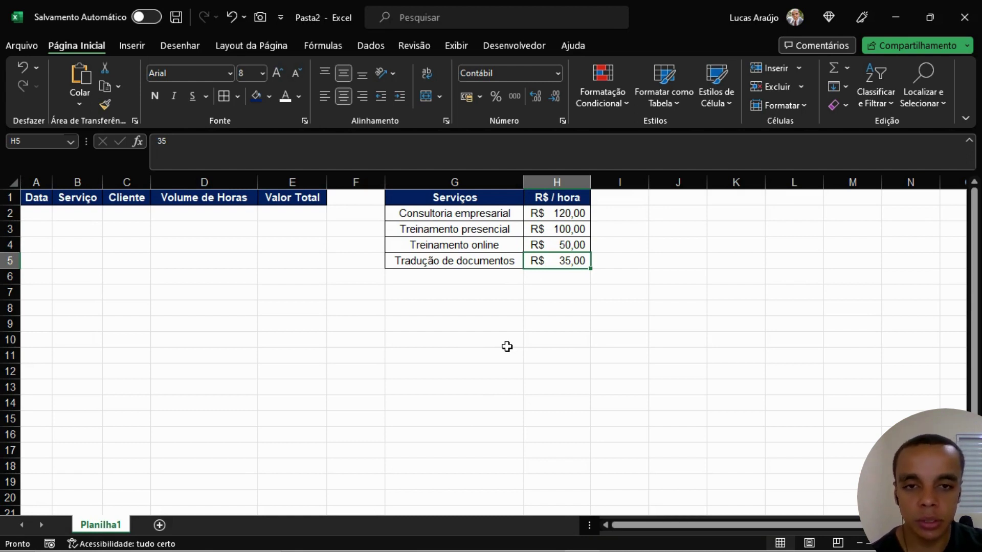
left_click(508, 307)
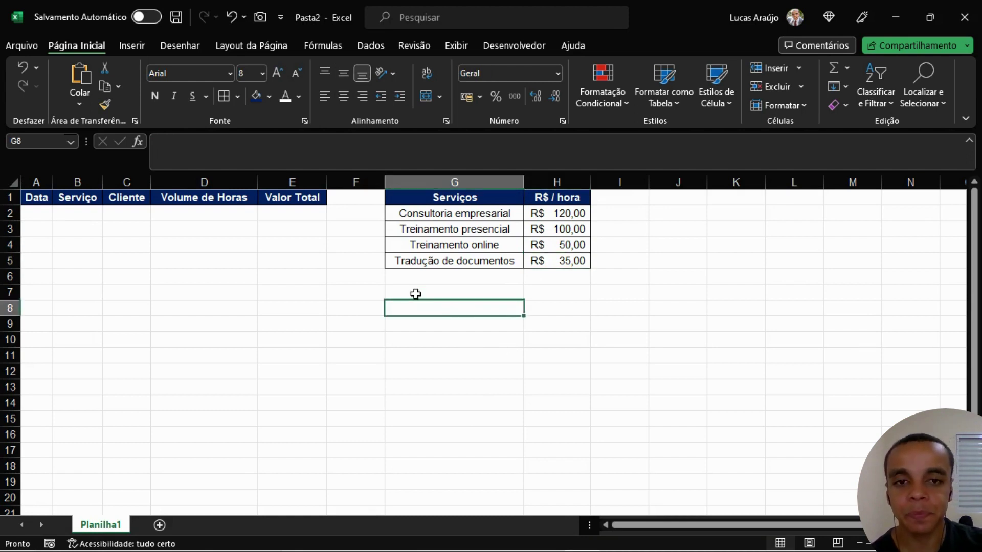
Examine the log table's Data, Serviço, Cliente, Volume de Horas and Valor Total columns alongside the hourly rates.
left_click(36, 219)
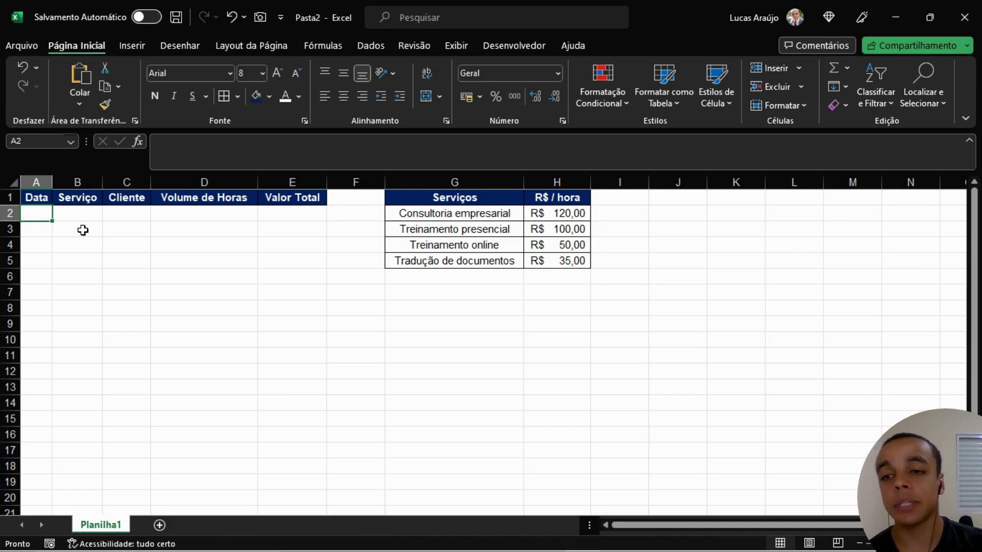
left_click(118, 211)
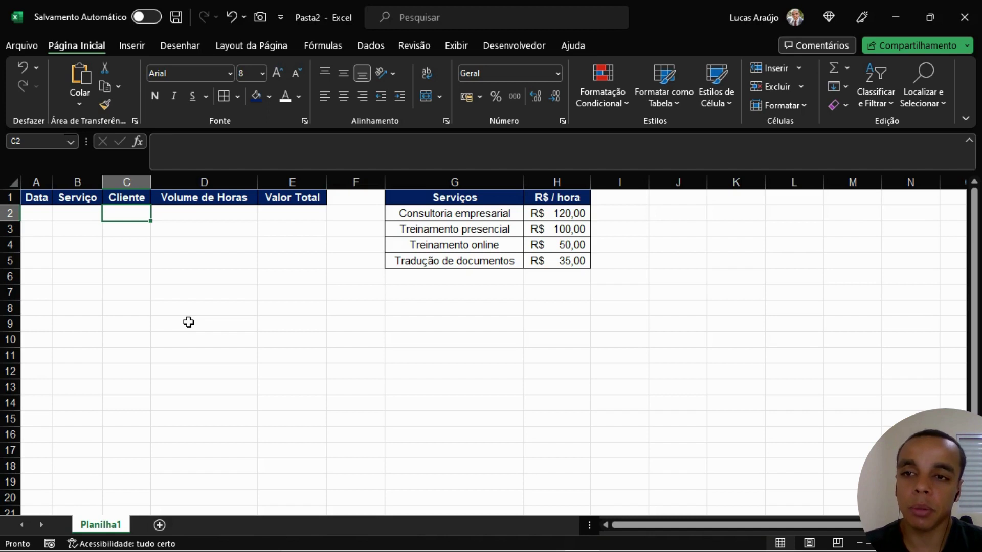
left_click(37, 182)
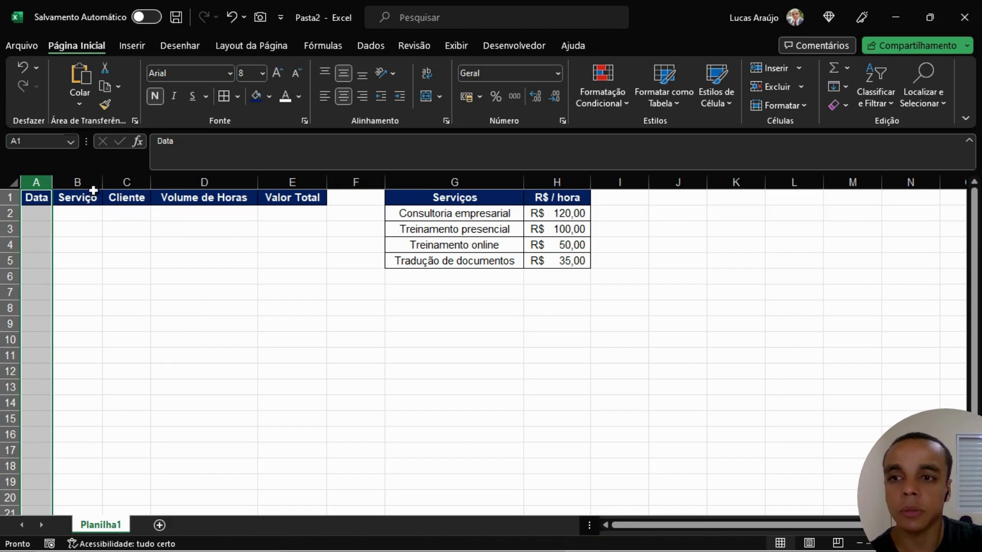
left_click(91, 184)
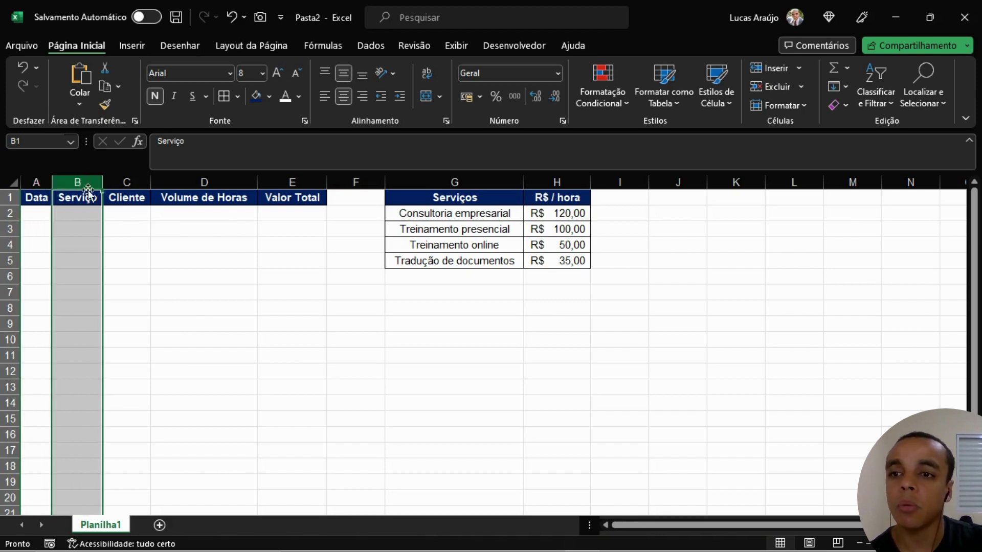
left_click(126, 184)
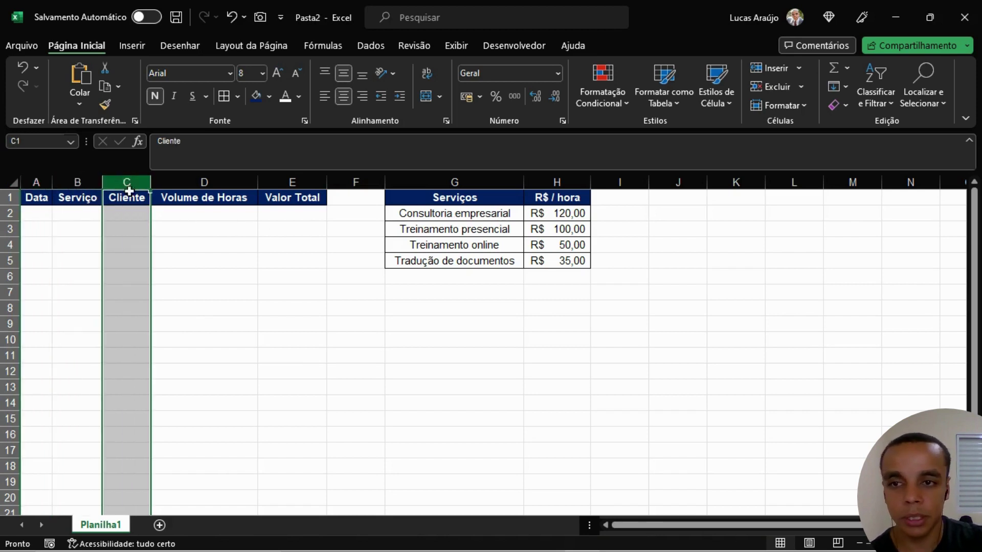
left_click(192, 185)
left_click(212, 217)
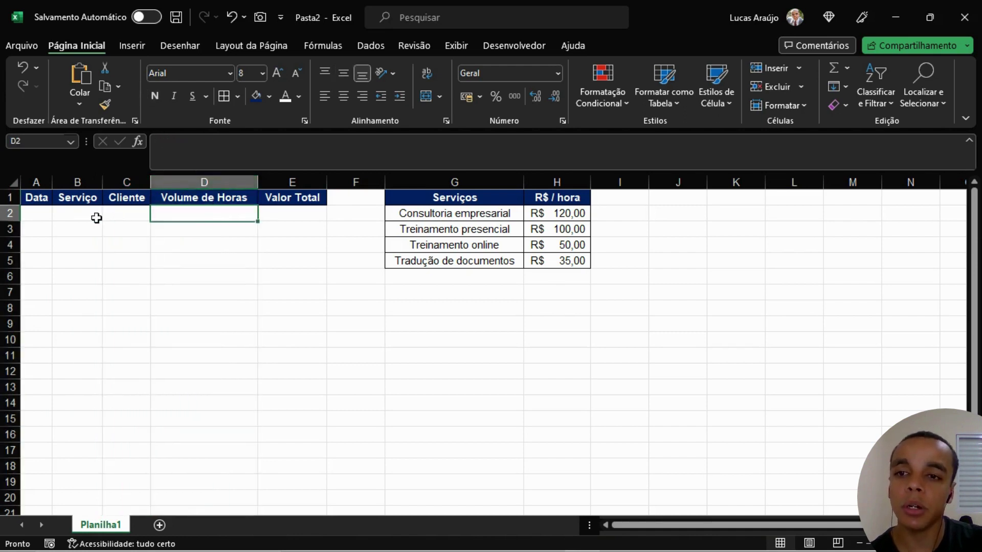
left_click(97, 218)
key("Left")
left_click(268, 217)
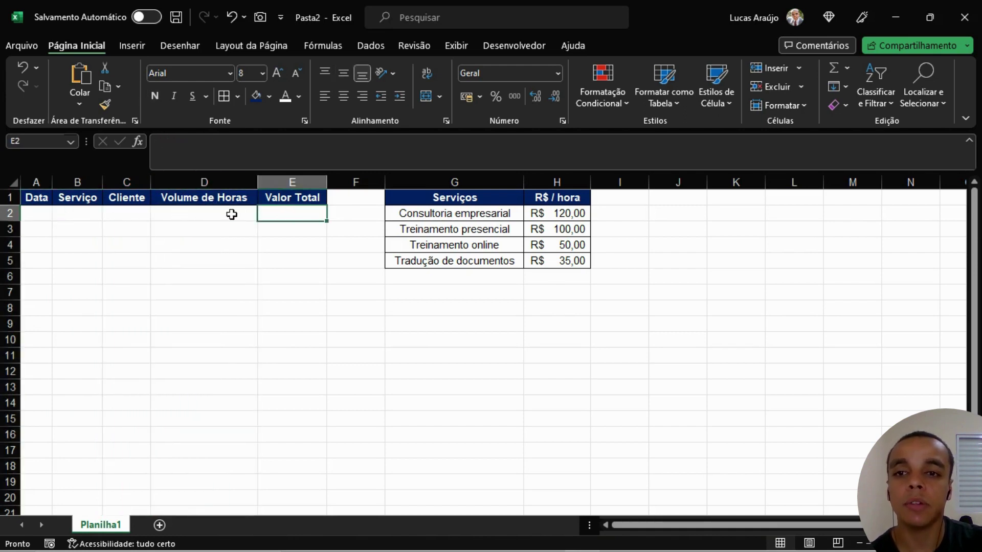
left_click(215, 216)
left_click(298, 215)
left_click(223, 216)
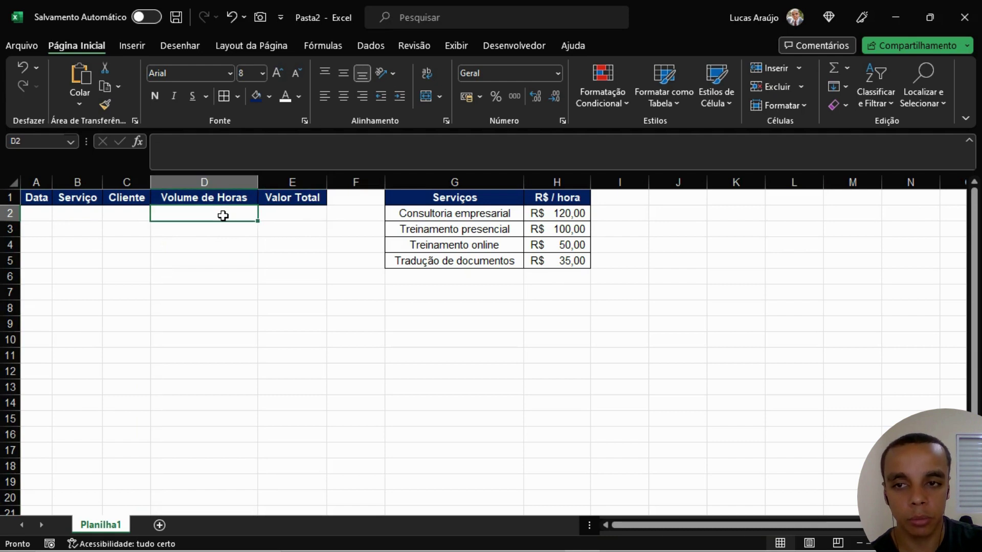
left_click_drag(571, 211, 550, 259)
Widen the Cliente column slightly.
left_click(140, 212)
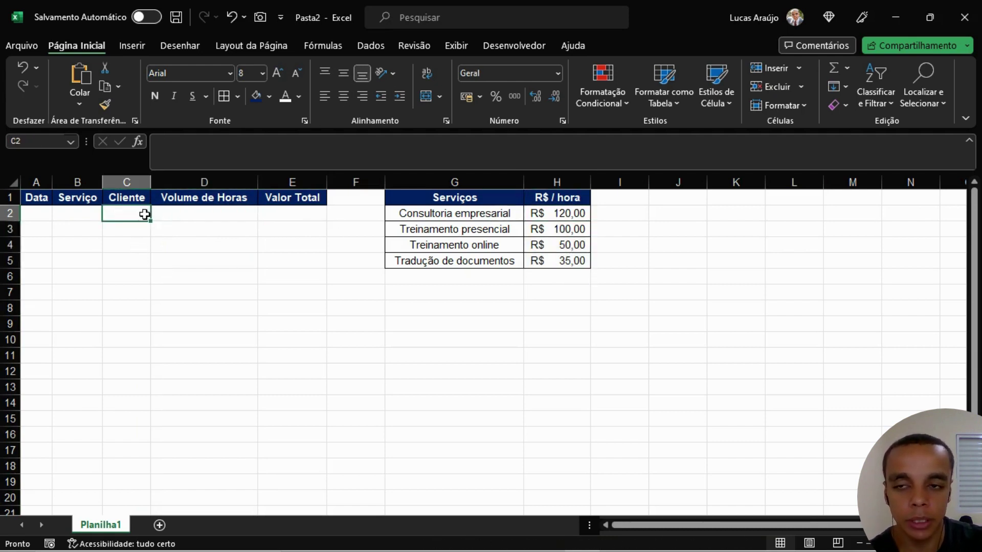
left_click_drag(155, 187, 172, 188)
left_click(178, 289)
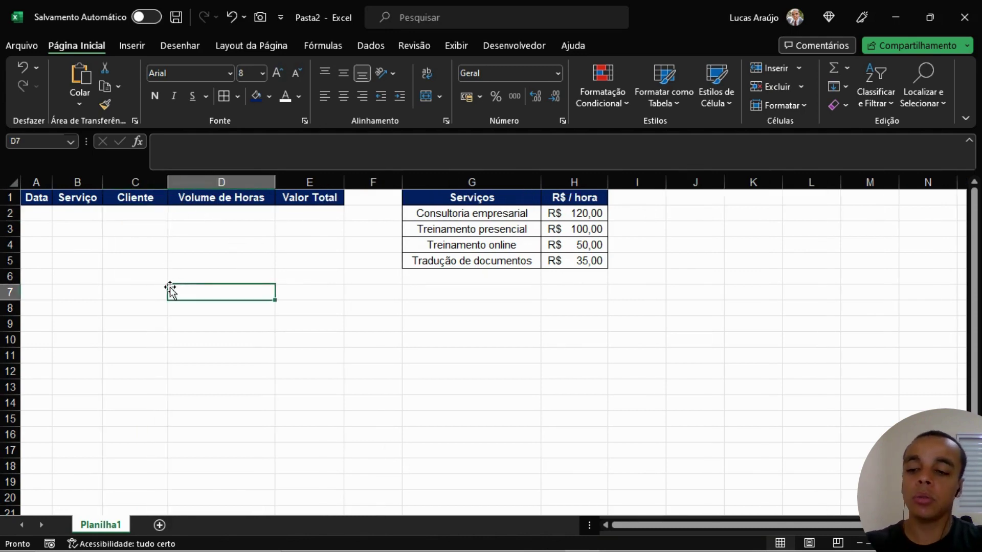
Enter General Motors as the first client in cell C2.
scroll(107, 272, "up", 3, "ctrl")
left_click(226, 238)
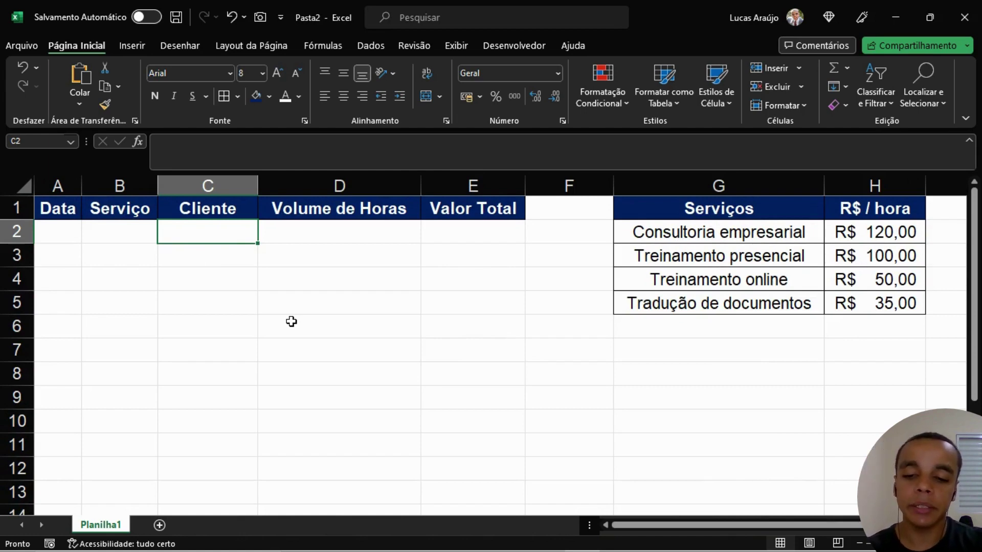
type("Ge")
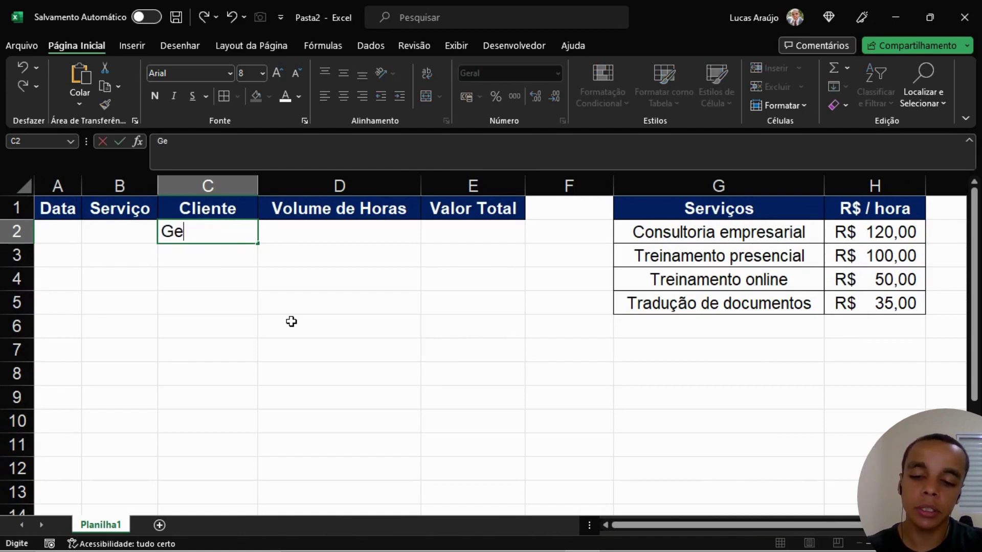
type("neral Mot")
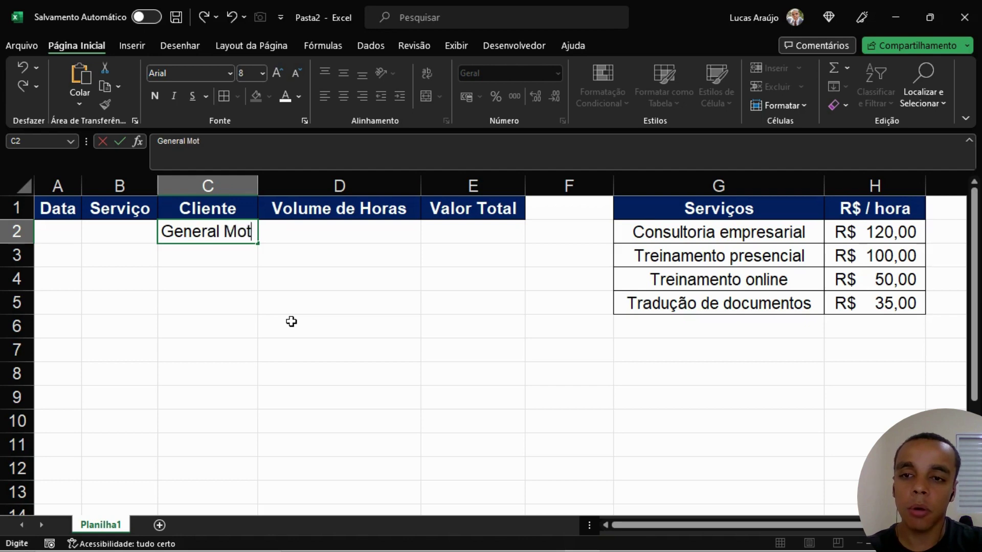
type("ros")
key("BackSpace")
key("BackSpace")
key("BackSpace")
type("or")
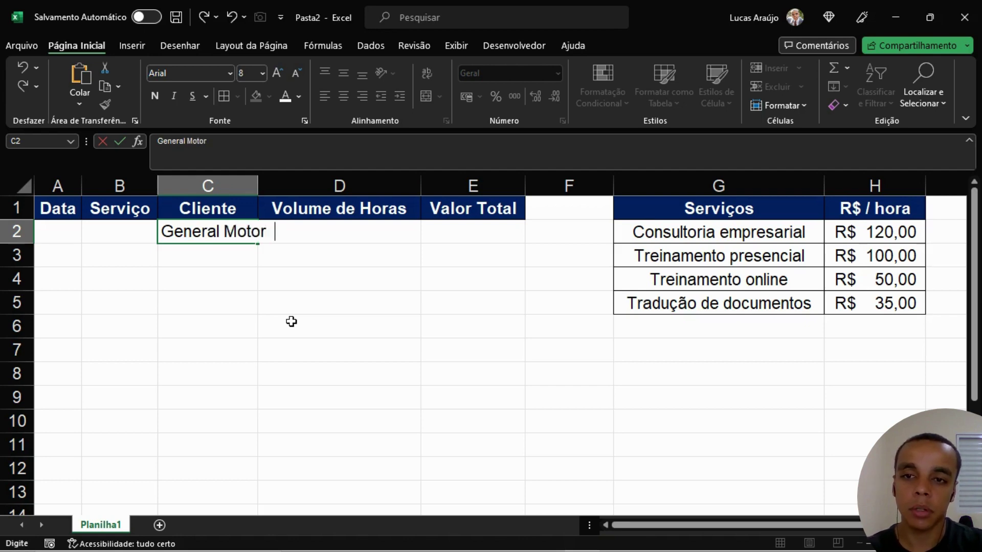
key("BackSpace")
type("s")
key("Return")
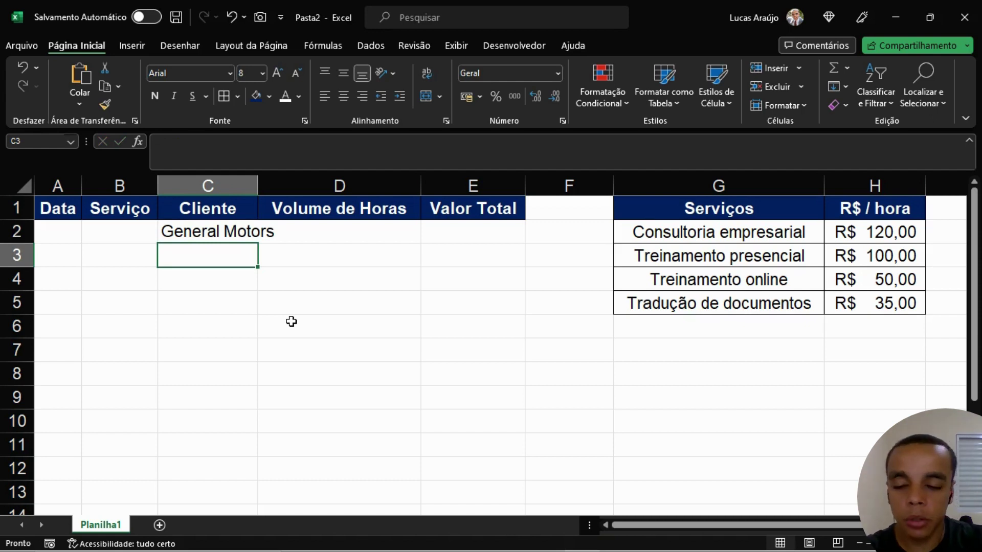
Enter the alternative client spellings G.M., GM and Gen. Mot. in cells C3 to C5.
type("G.M.")
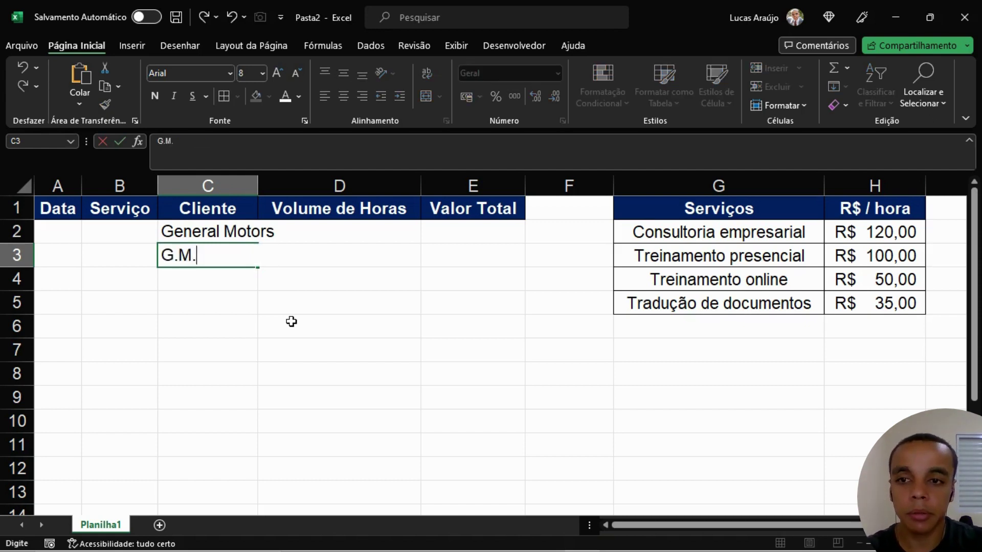
key("Return")
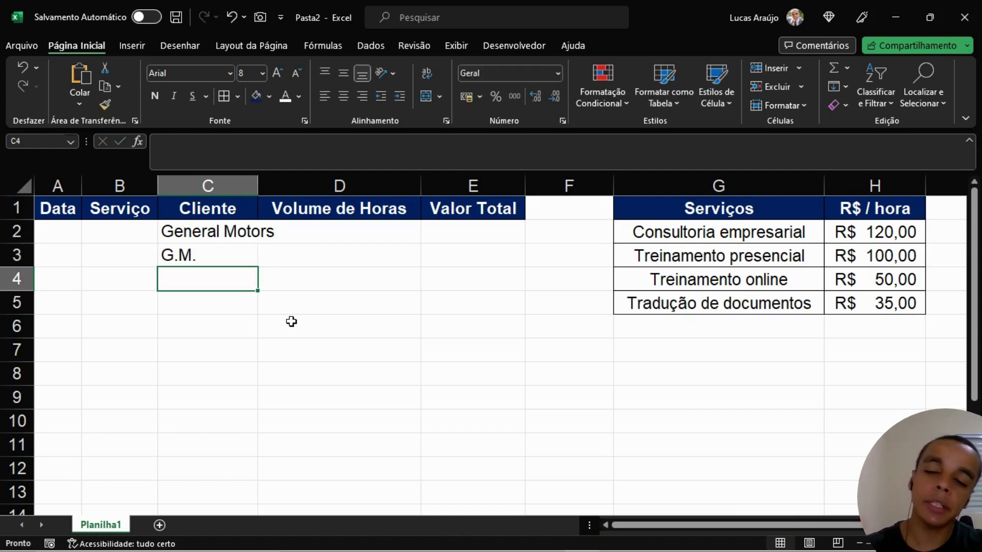
type("GM")
key("Return")
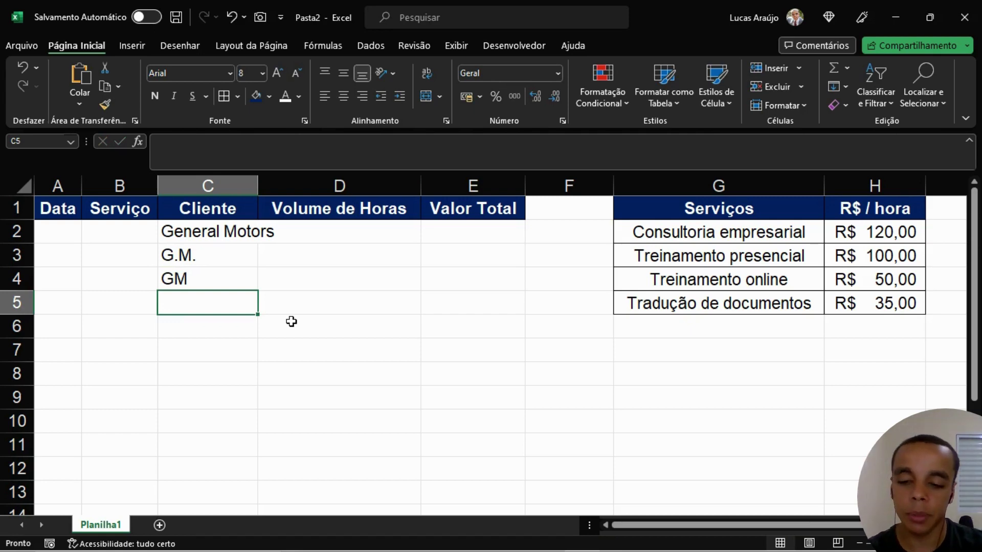
type("Gen")
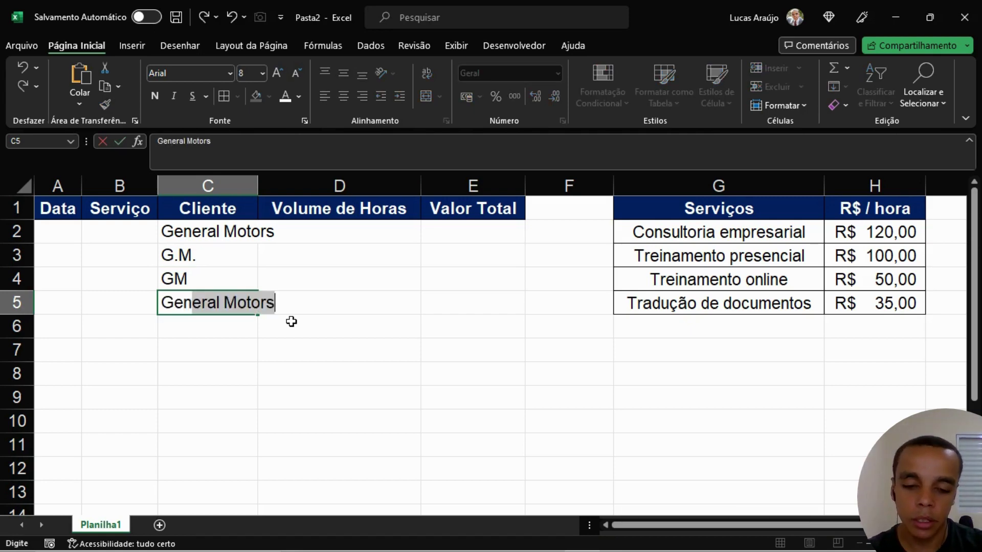
type(". Mot")
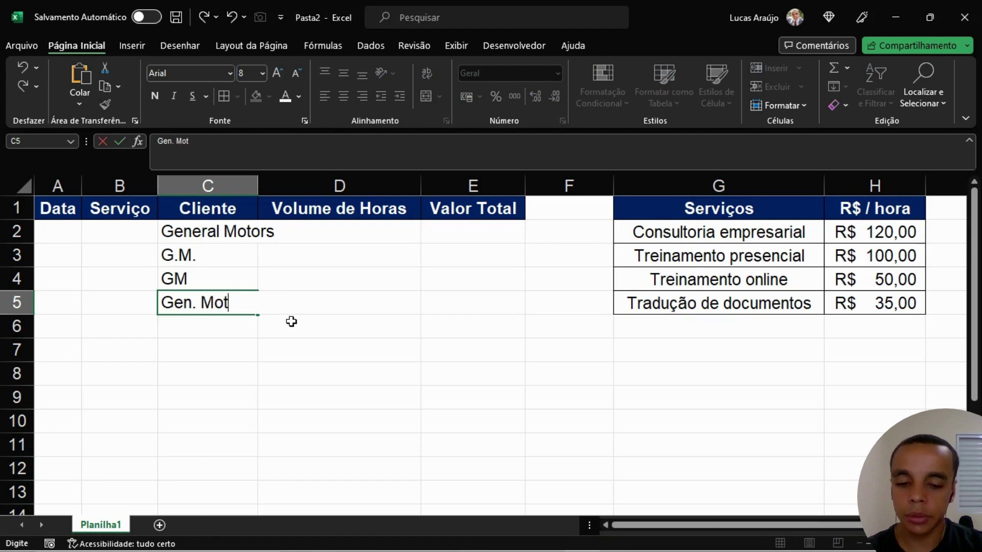
type(".")
key("Return")
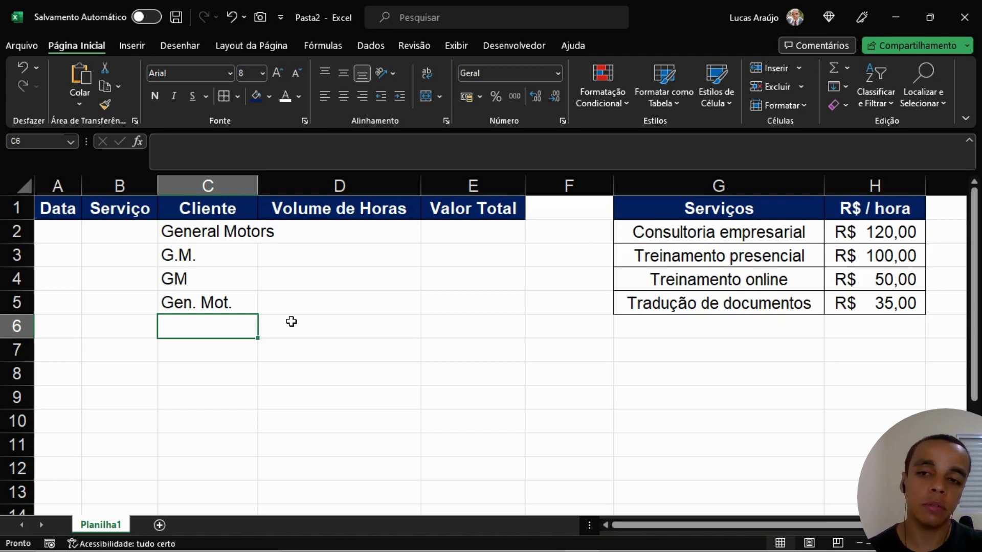
Clear all the sample client names from cells C2 to C5.
key("Up")
key("Up")
key("Up")
key("Up")
key("shift+Down")
key("shift+Down")
key("shift+Down")
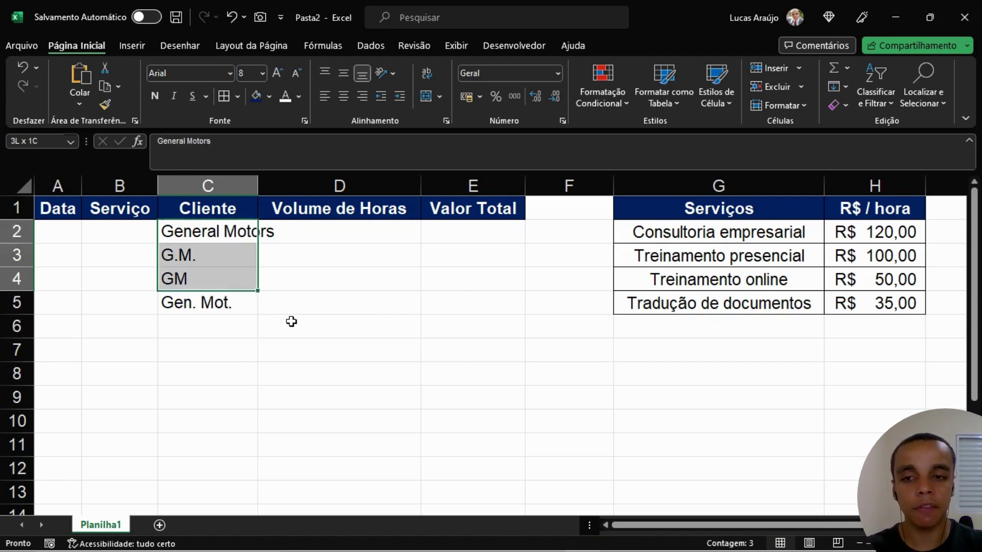
key("Delete")
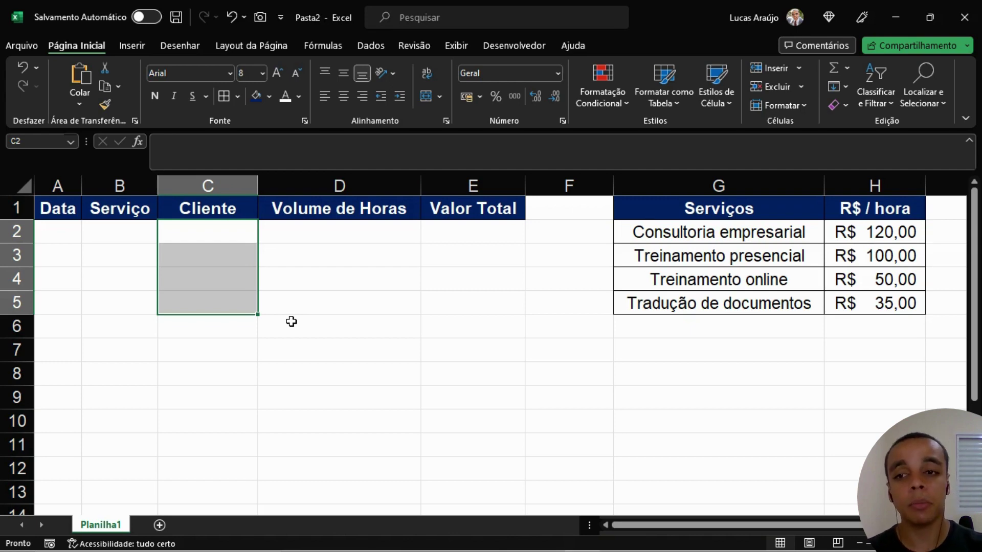
key("Home")
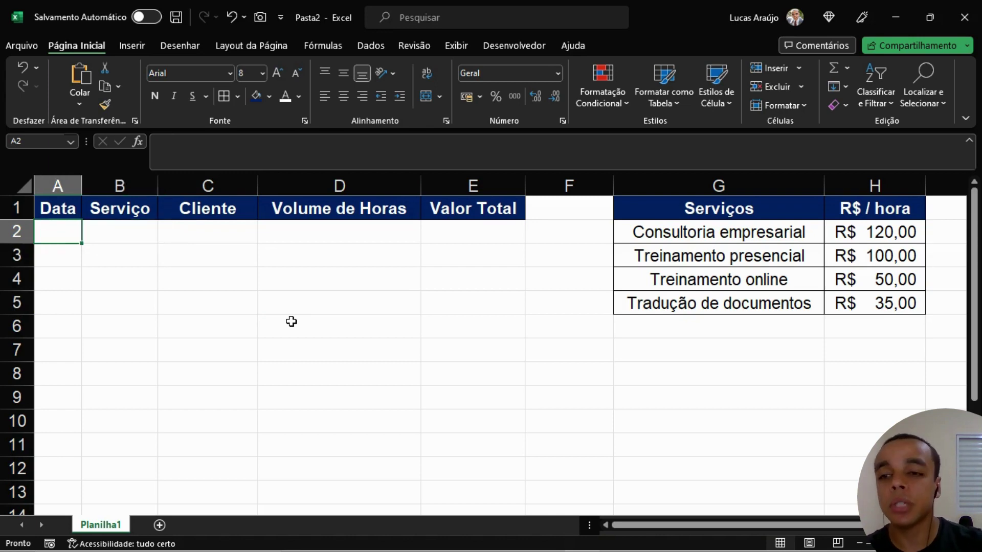
left_click(115, 236)
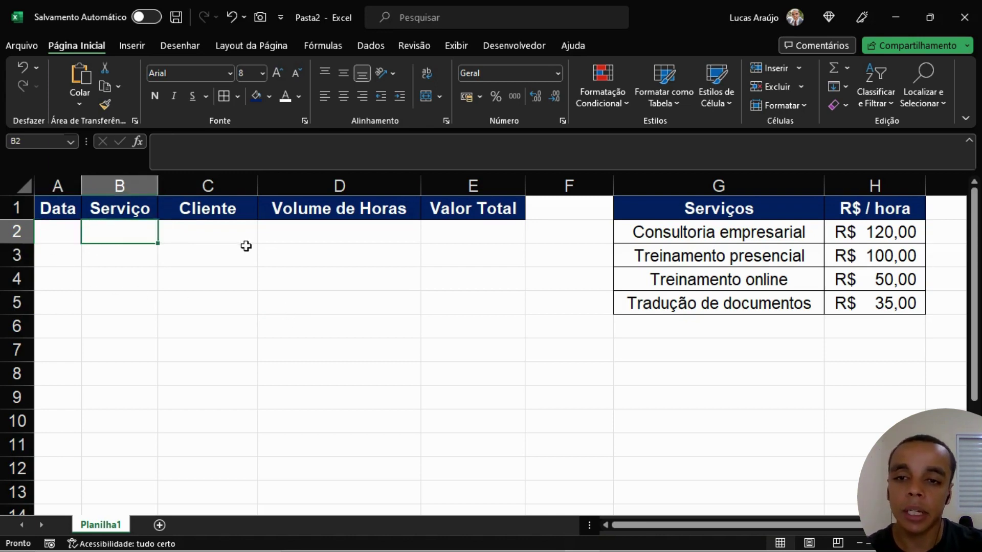
left_click(246, 247)
left_click(348, 238)
left_click(138, 237)
left_click(211, 228)
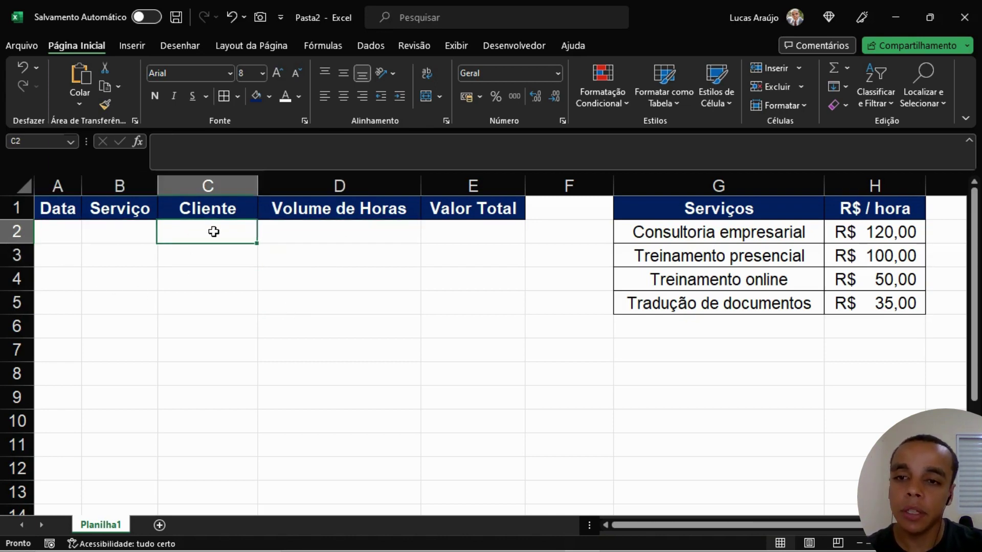
left_click(362, 231)
left_click(458, 231)
left_click(333, 254)
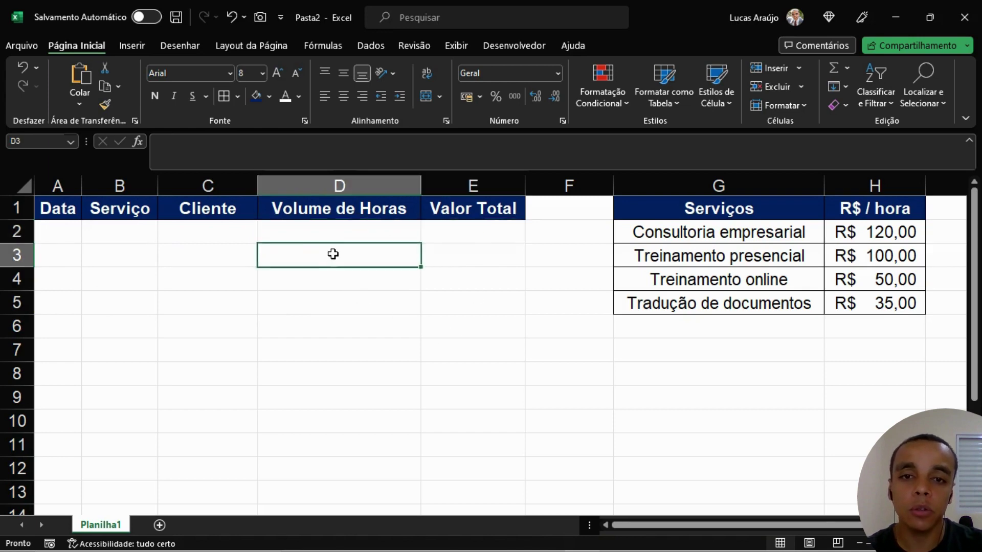
left_click(186, 231)
left_click(445, 307)
left_click(601, 307)
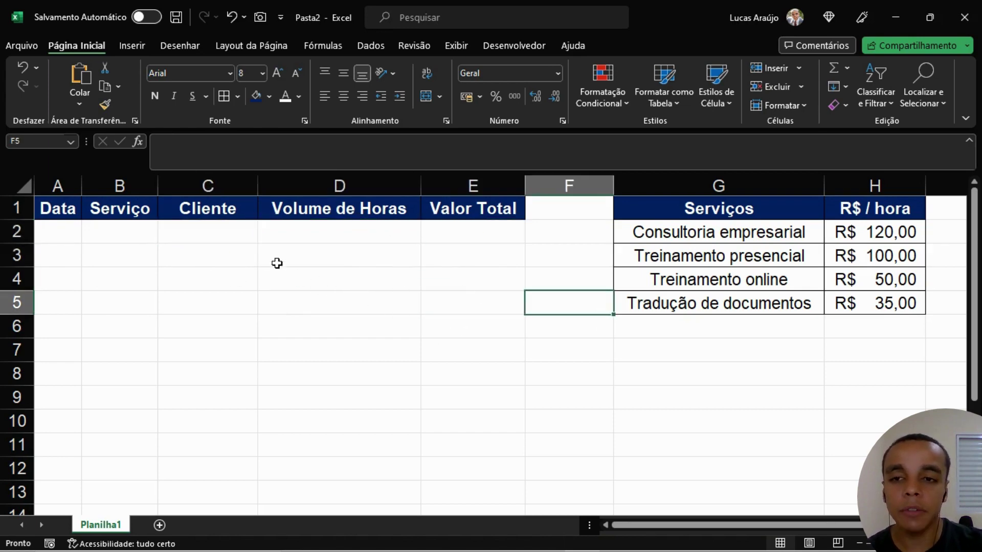
left_click(276, 264)
left_click(78, 241)
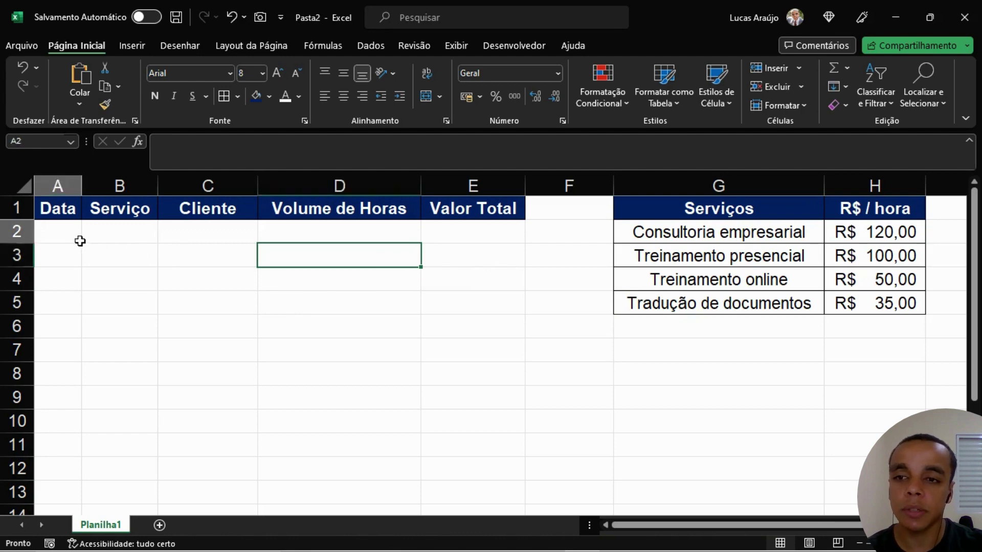
left_click(220, 236)
left_click(283, 236)
left_click(460, 239)
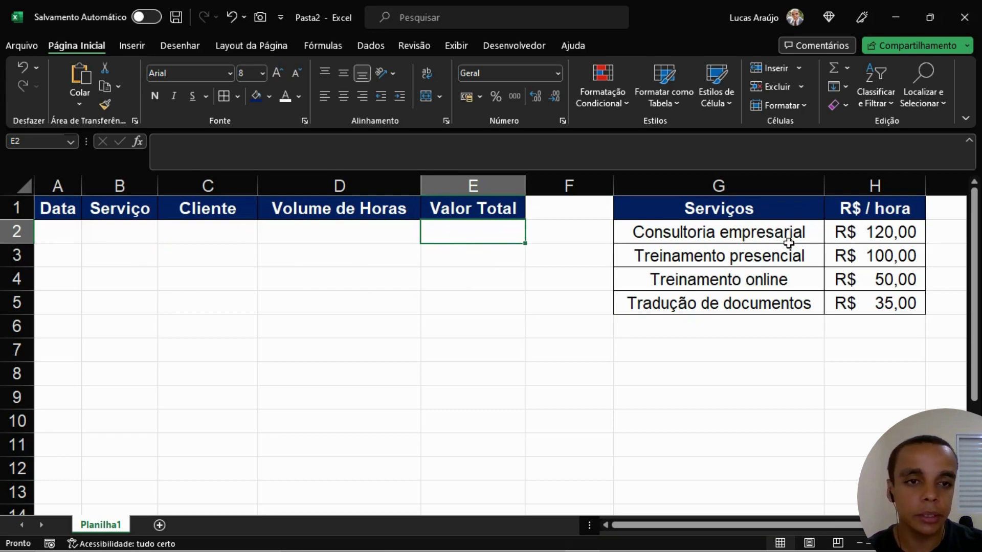
Convert the services price range G1:H5 into a table with headers and give it the plain, uncoloured light style.
left_click_drag(783, 212, 843, 303)
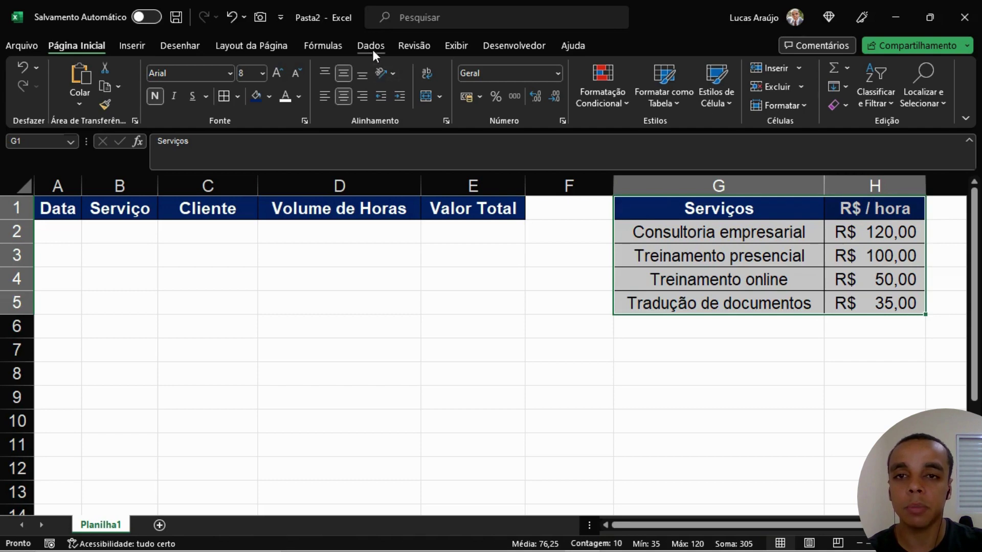
left_click(132, 47)
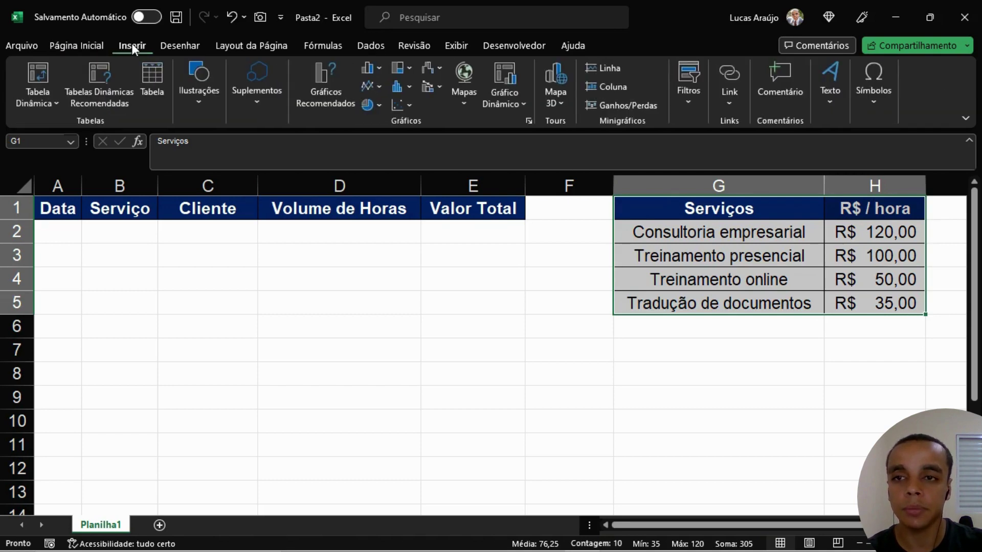
left_click(151, 87)
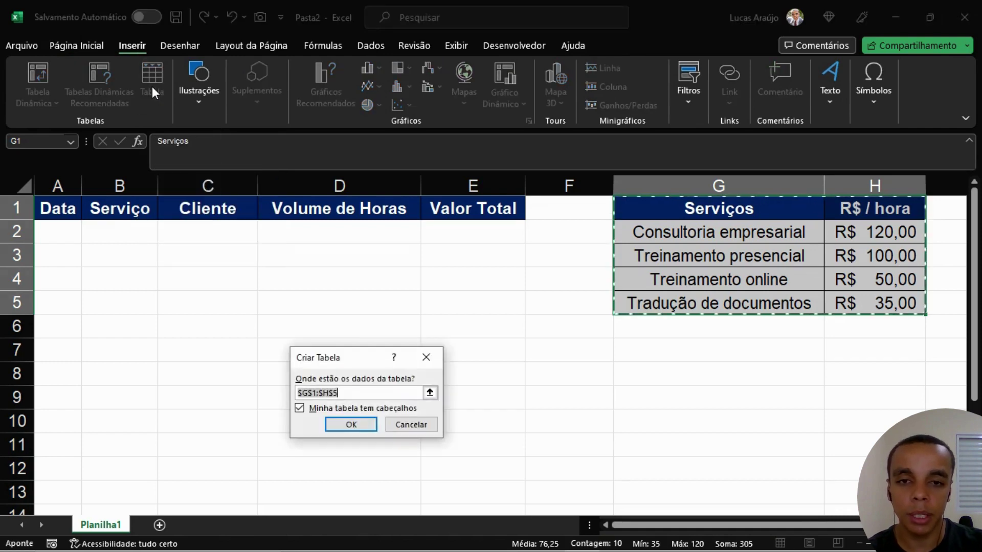
left_click(351, 425)
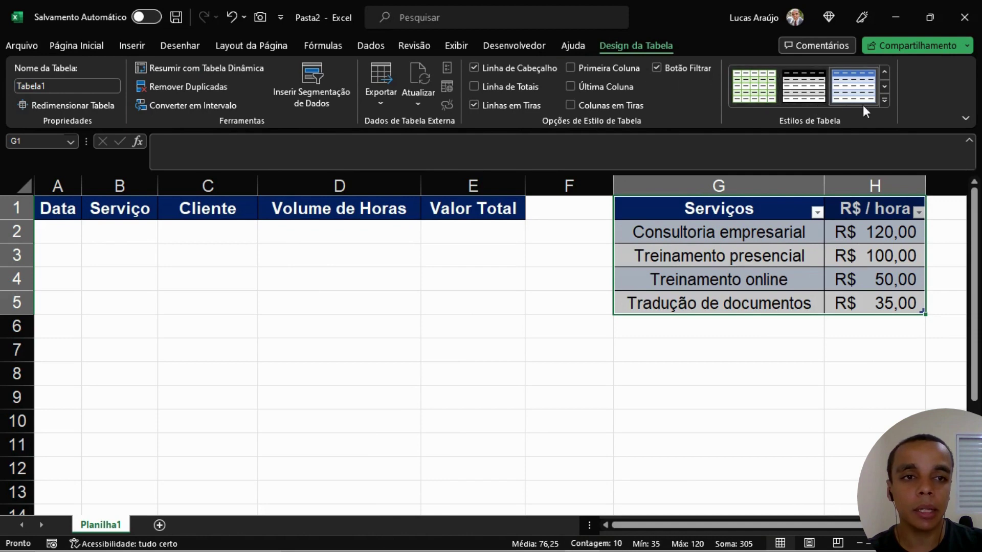
left_click(885, 103)
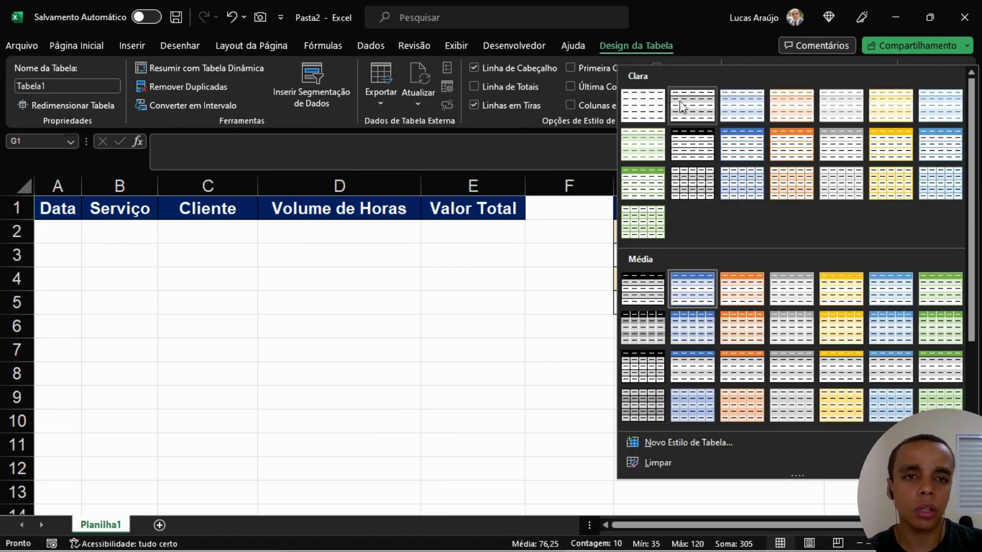
left_click(633, 114)
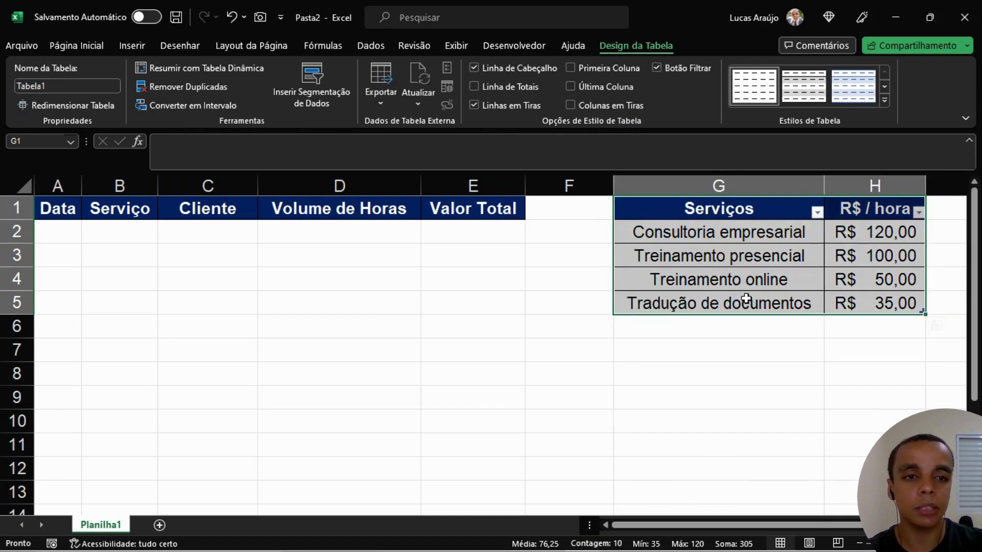
Name the services price table TAB_SERVICOS.
left_click(70, 87)
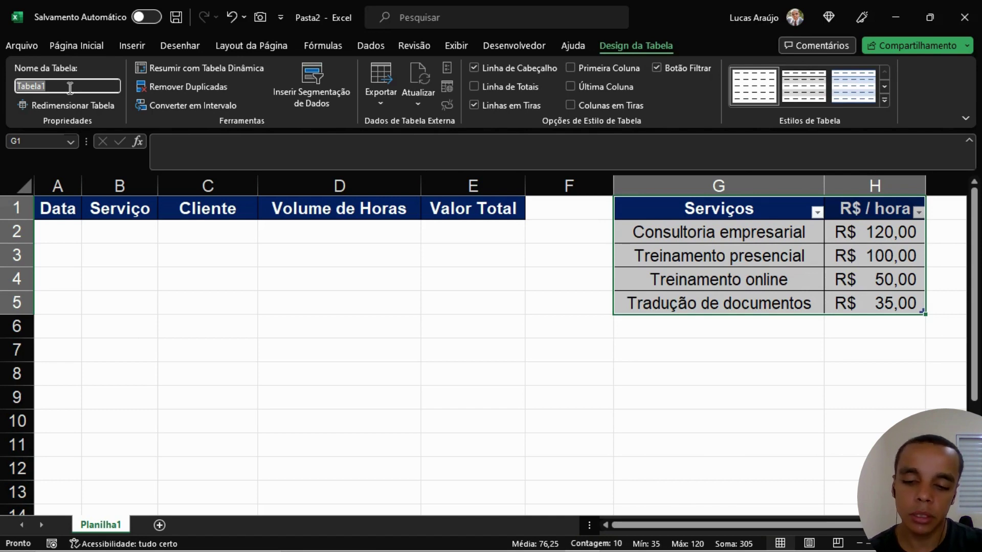
type("TAB_")
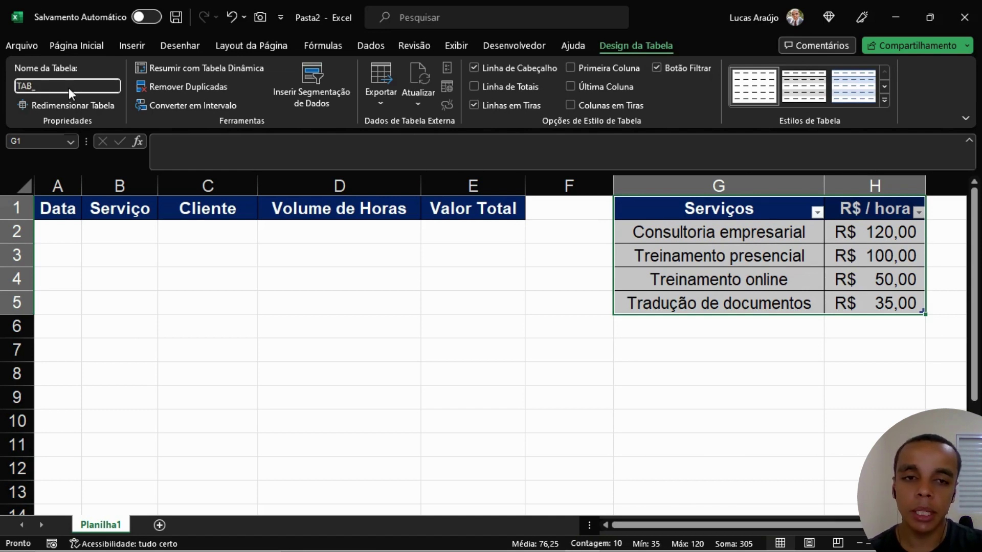
type("SERVICOS")
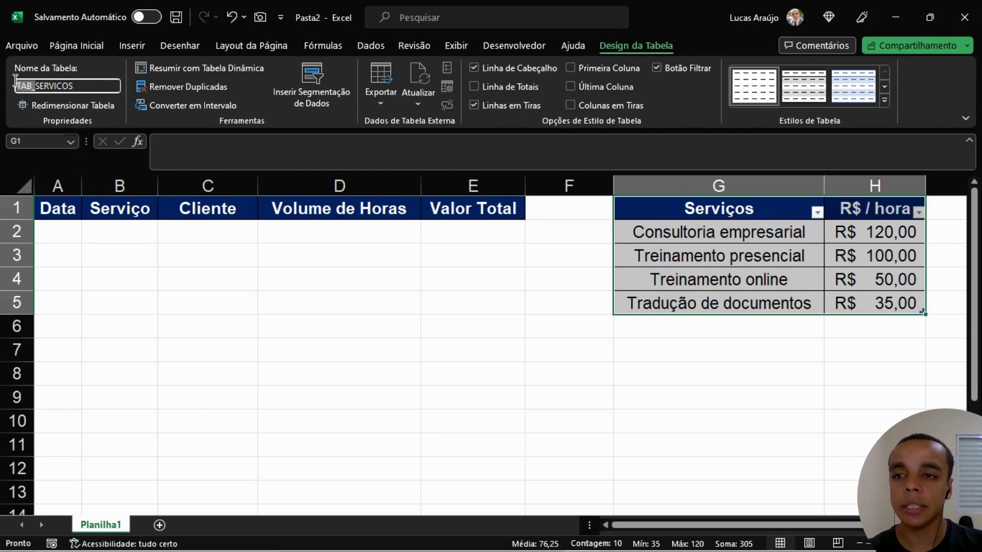
left_click_drag(16, 85, 29, 82)
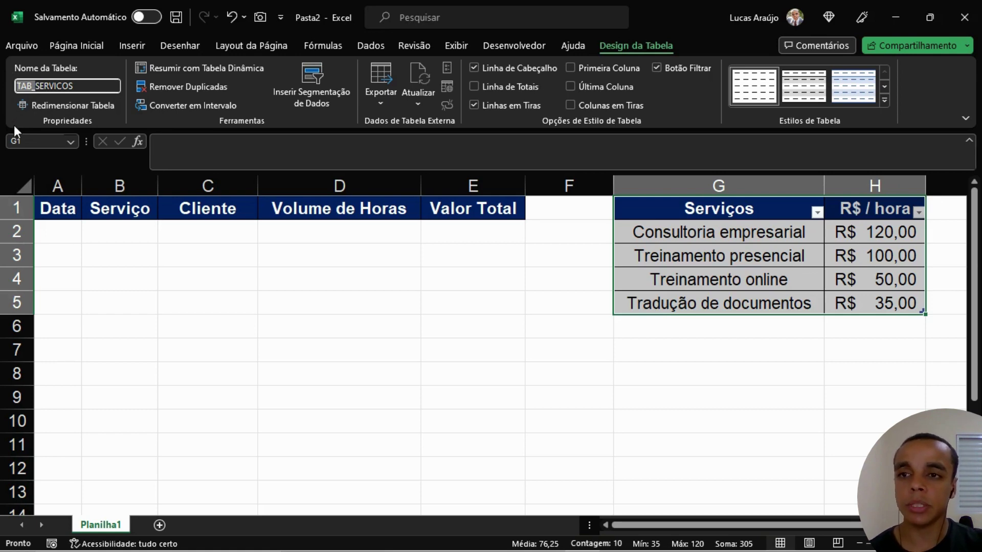
left_click(62, 86)
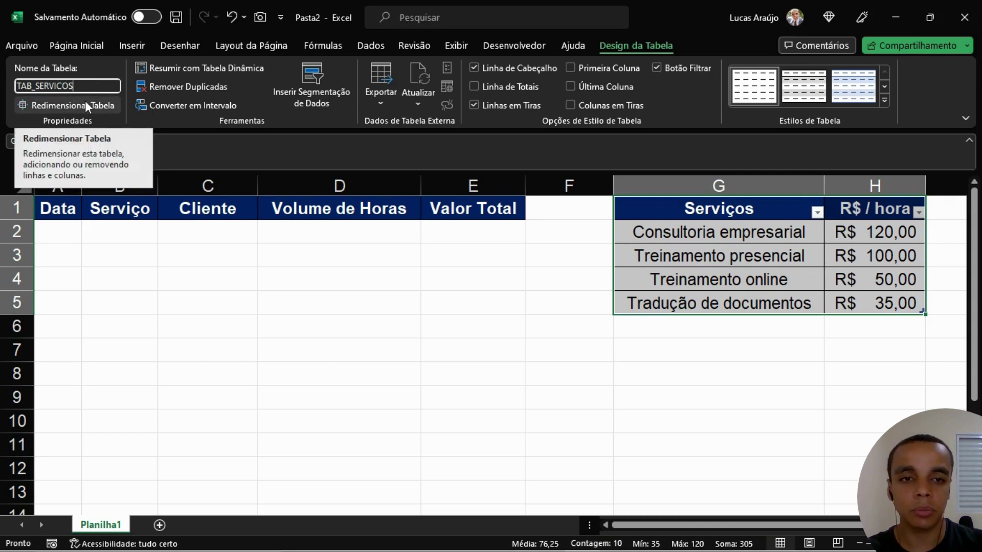
key("Return")
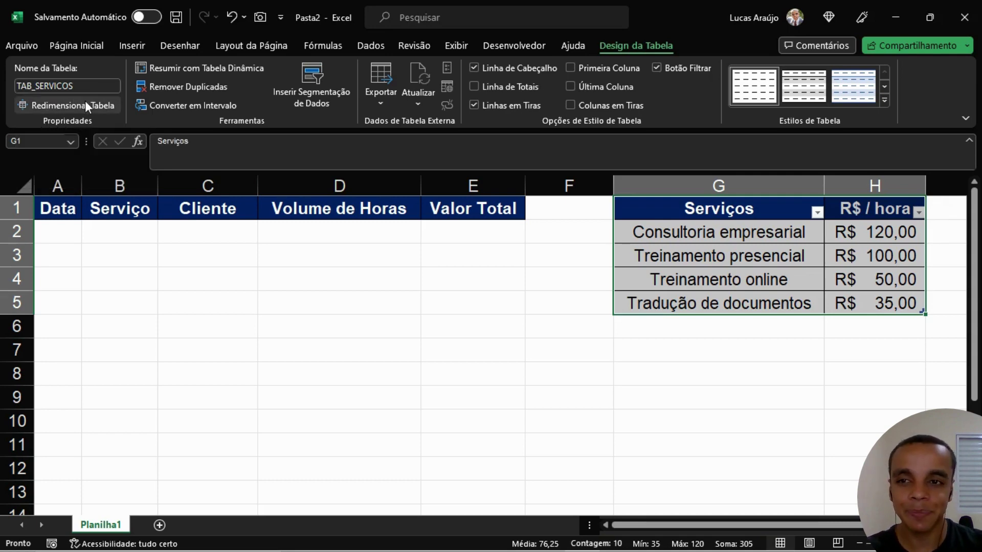
Convert the log range A1:E2 into a table with headers and give it the plain, uncoloured light style.
left_click(665, 280)
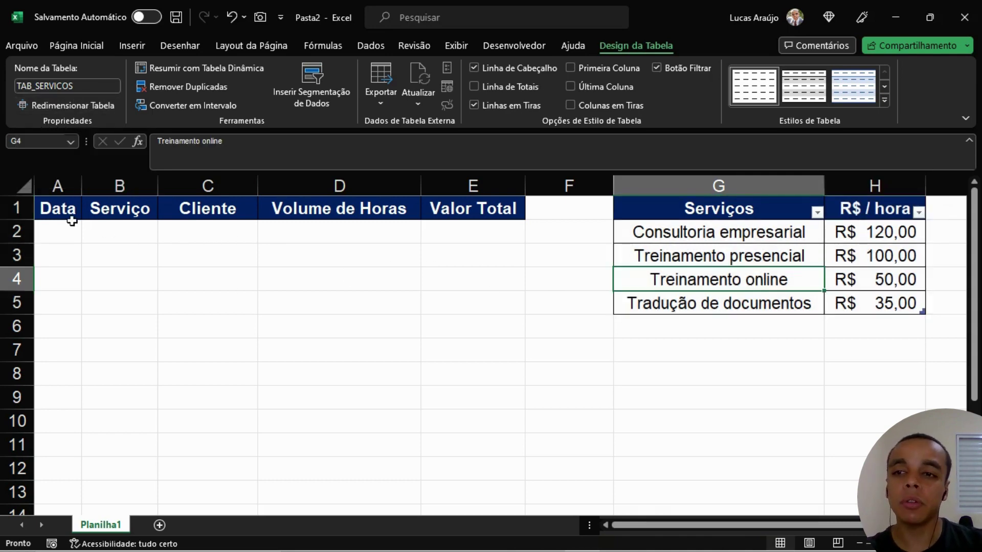
left_click_drag(62, 210, 459, 228)
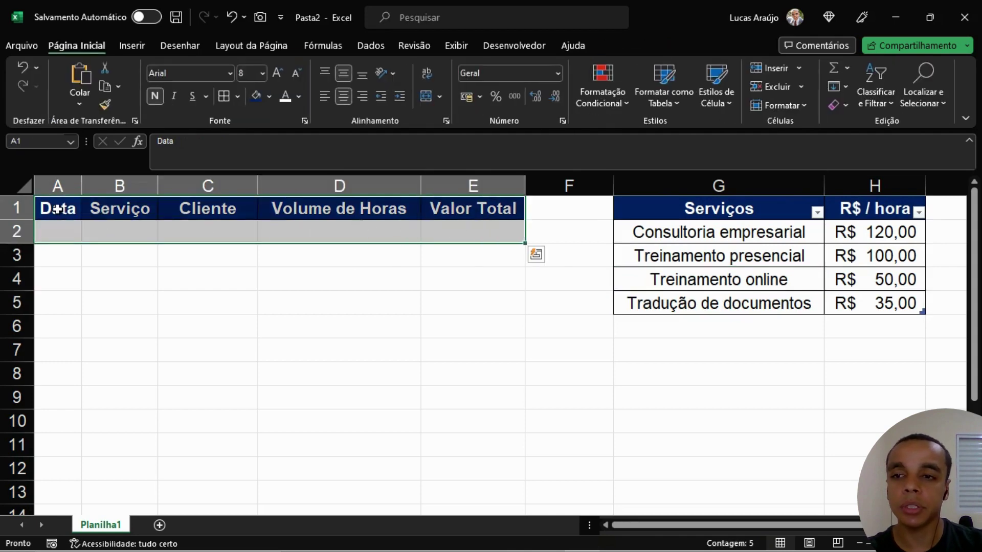
mouse_move(58, 209)
left_mouse_down()
mouse_move(455, 207)
mouse_move(458, 226)
left_mouse_up()
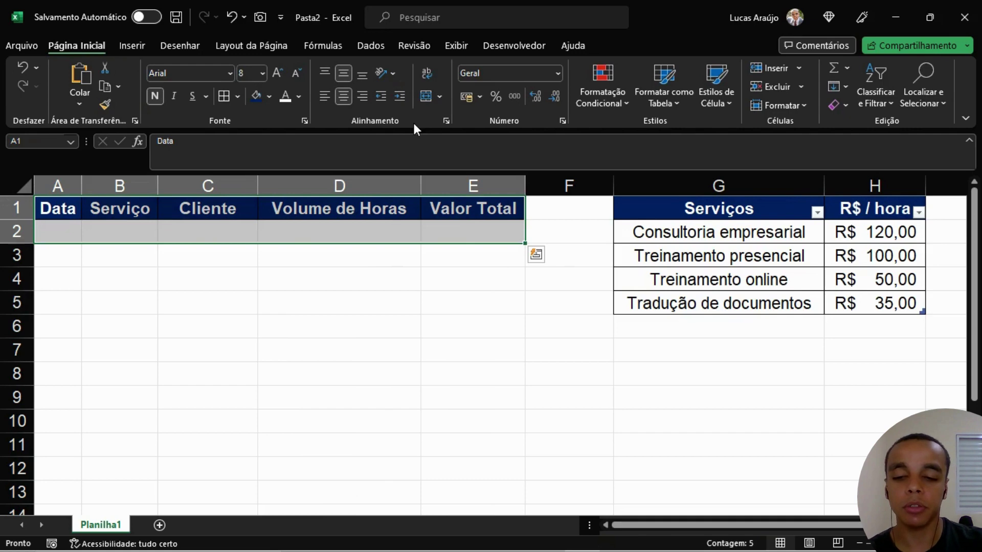
key("ctrl+alt+t")
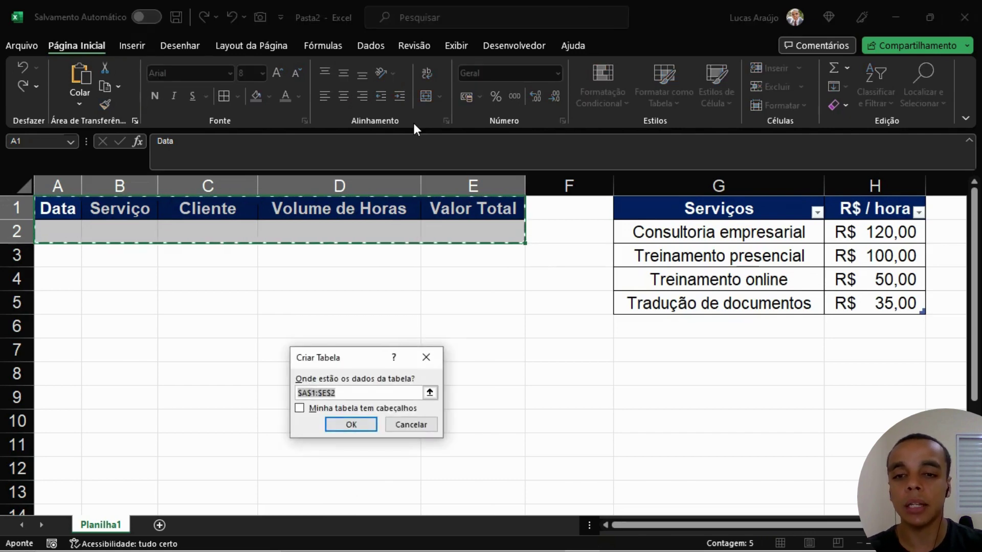
left_click_drag(377, 358, 392, 277)
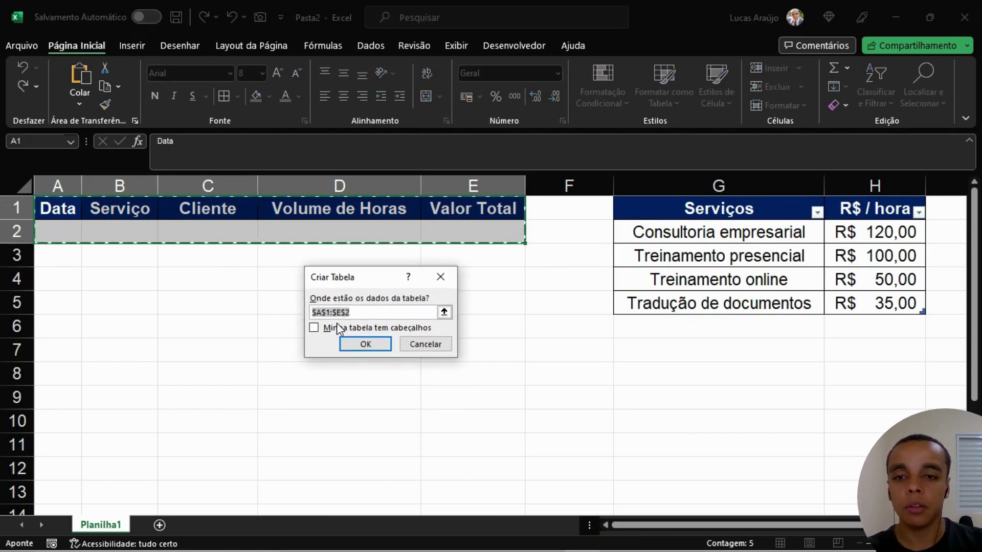
left_click(319, 329)
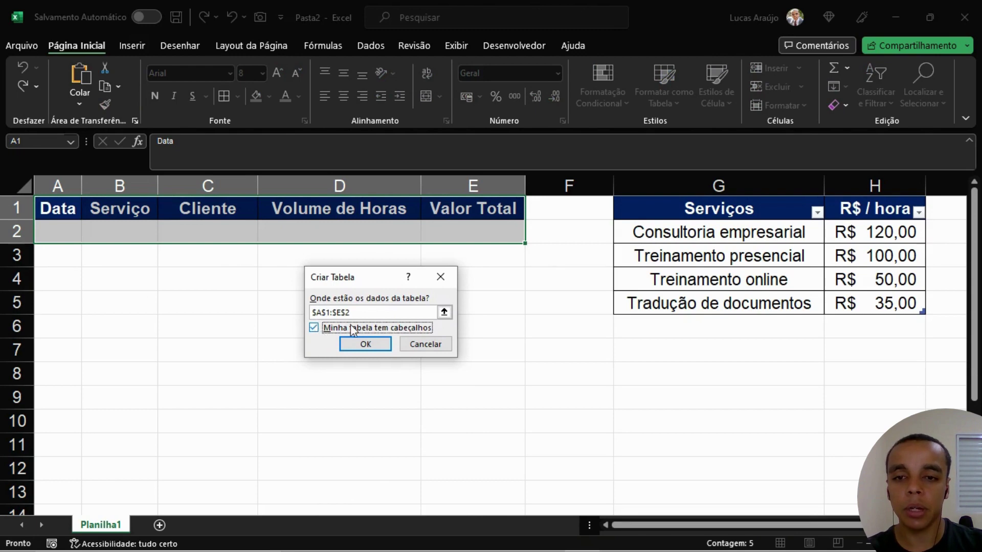
left_click(375, 345)
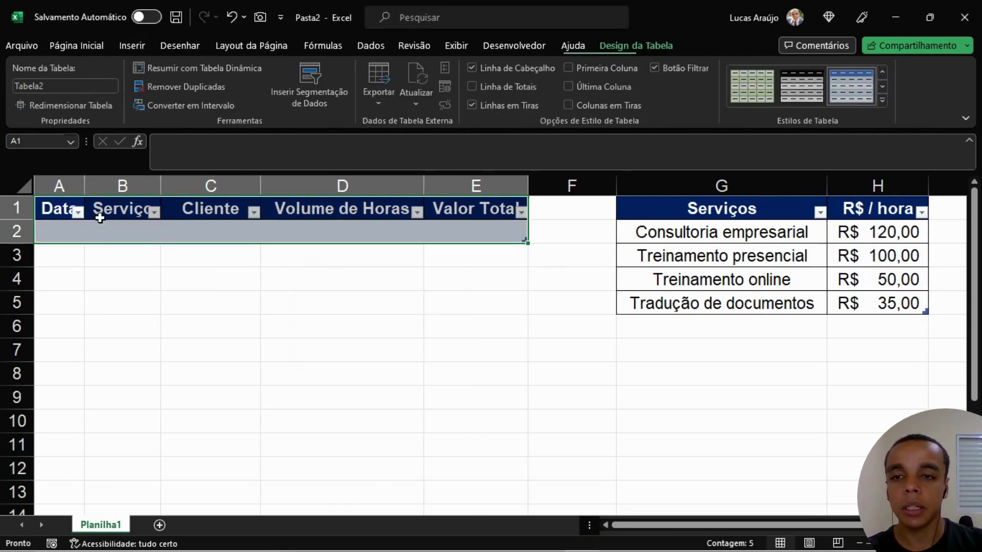
left_click(886, 99)
left_click(640, 113)
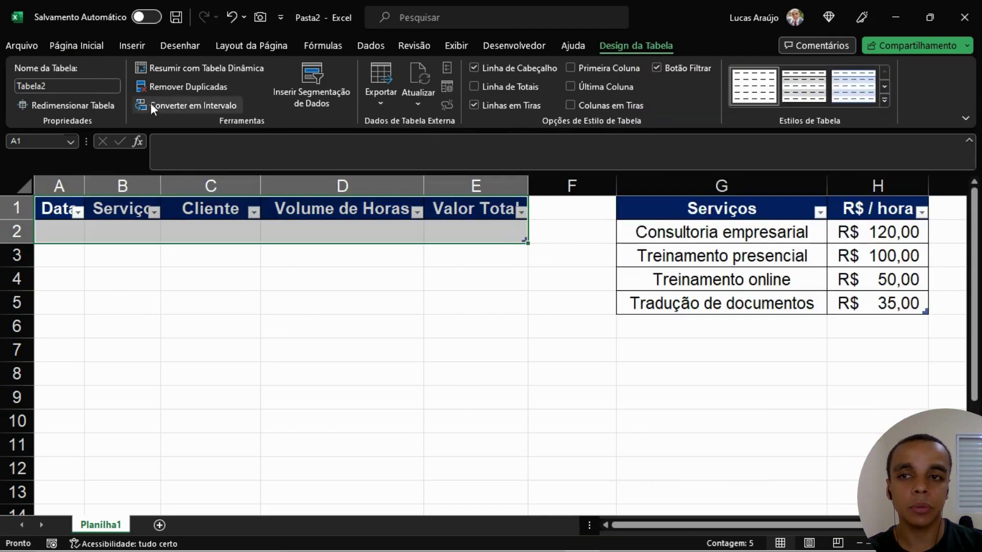
Name the service log table TAB_BD.
left_click(95, 84)
type("TAB_BD")
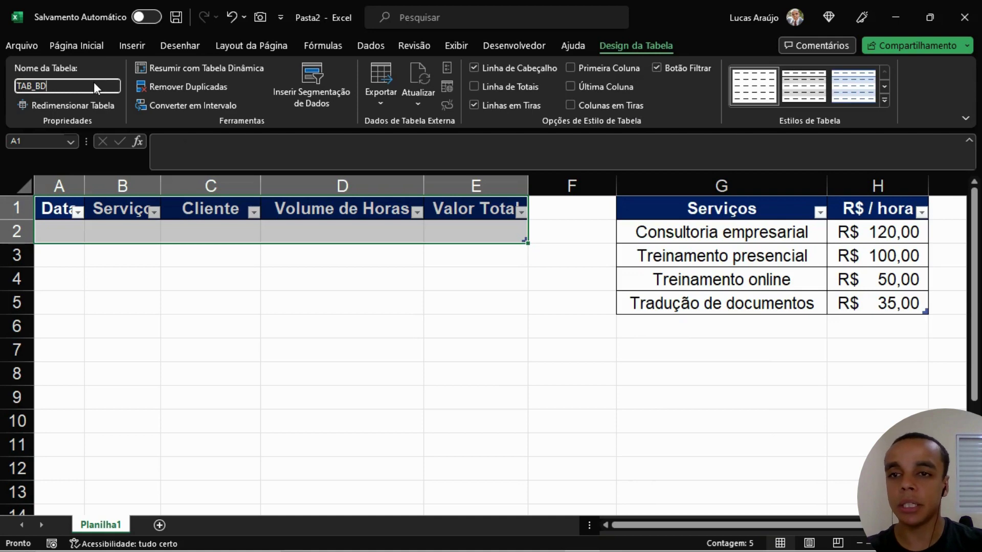
key("Return")
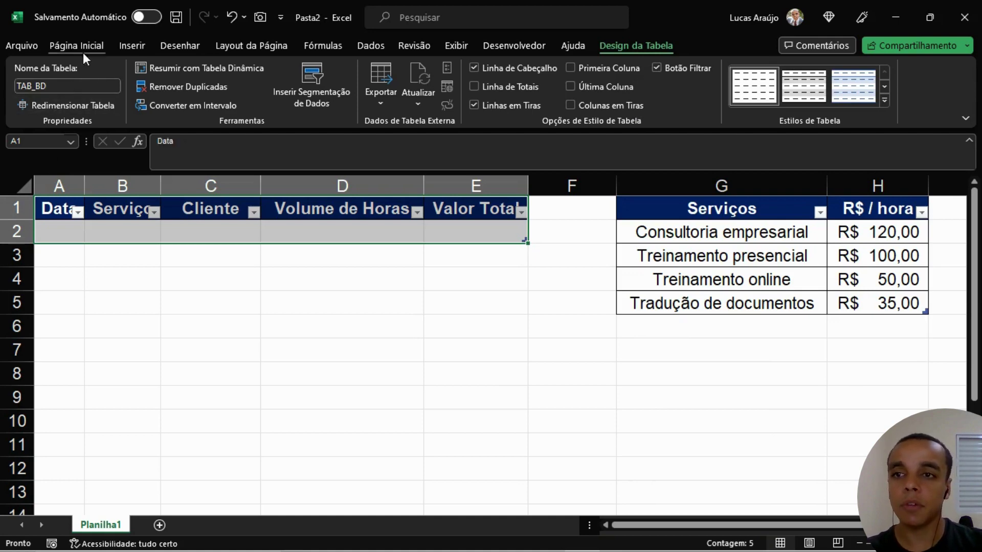
Add borders to all cells of the log table A1:E2 and autofit the widths of columns A to E.
left_click(100, 51)
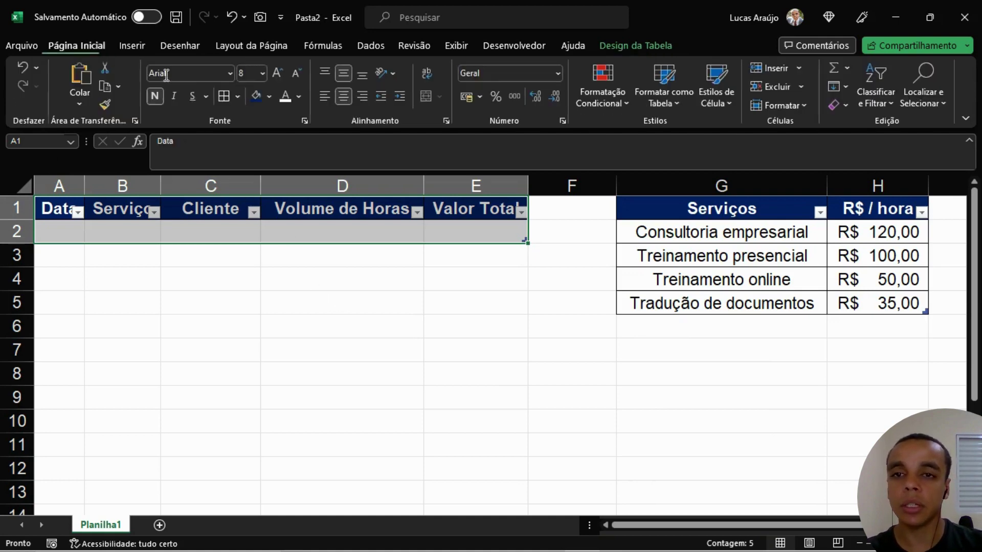
left_click_drag(276, 279, 285, 302)
left_click_drag(476, 190, 74, 184)
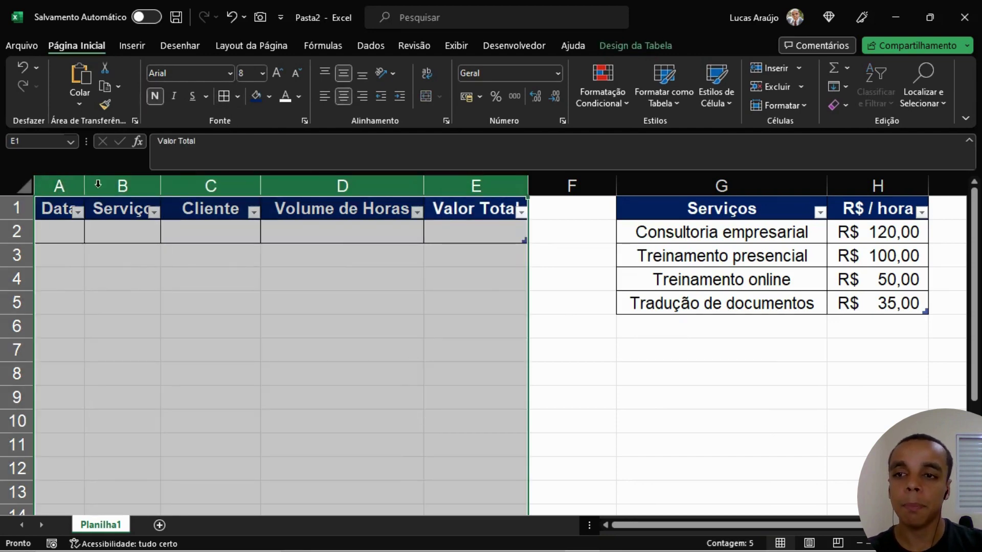
double_click(84, 185)
left_click(440, 276)
left_click(655, 239)
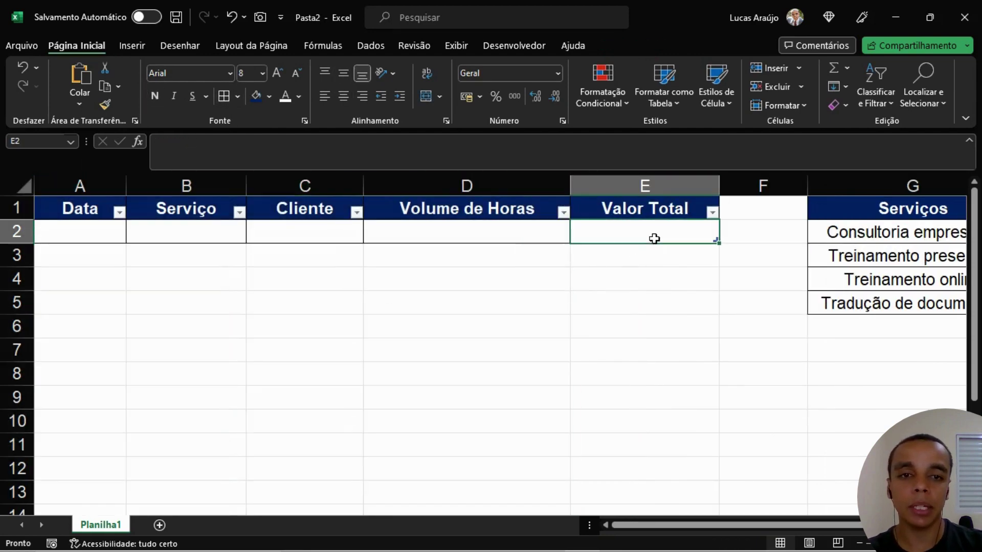
scroll(431, 268, "down", 1)
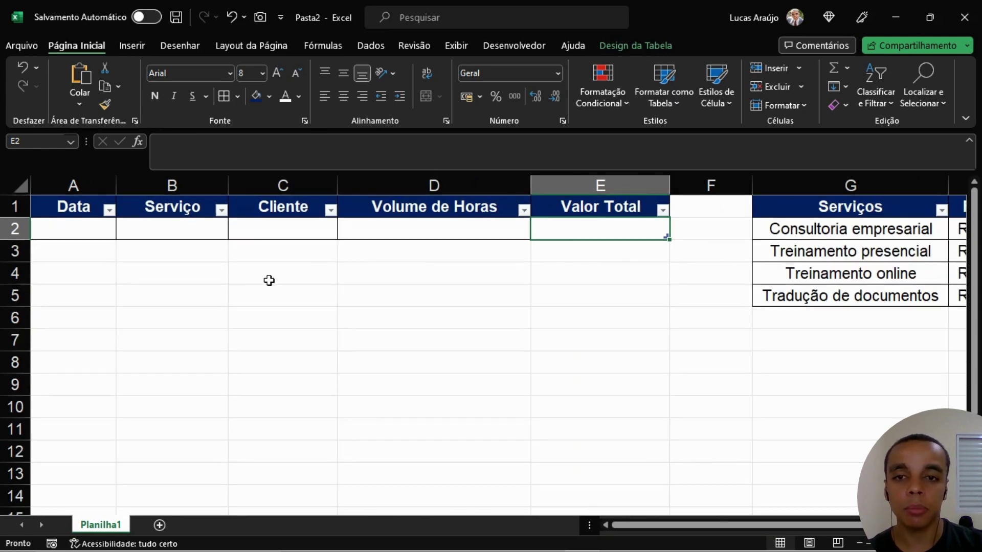
scroll(127, 290, "down", 1)
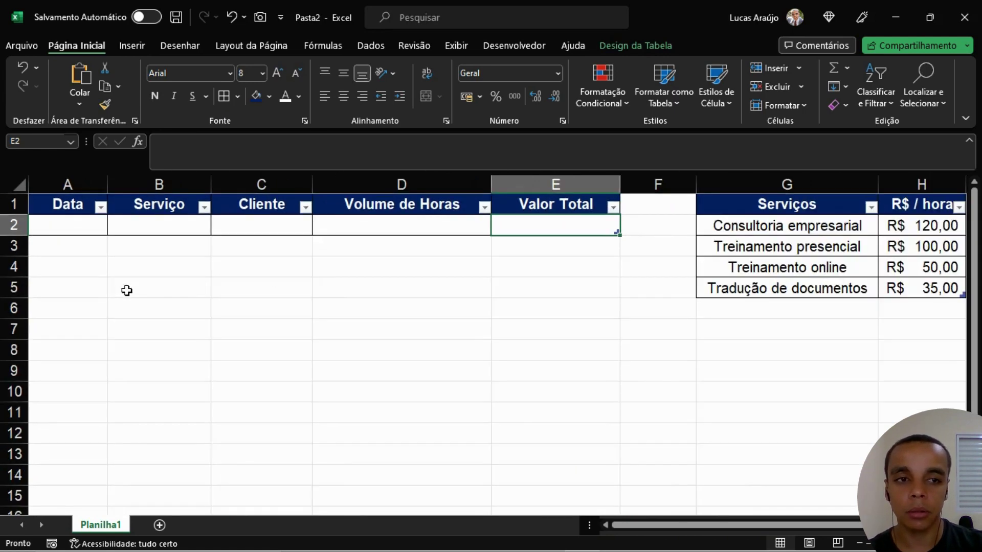
scroll(127, 291, "down", 1)
Enter the test date 31/02 in cell A2 of the Data column and reselect that cell.
left_click(79, 219)
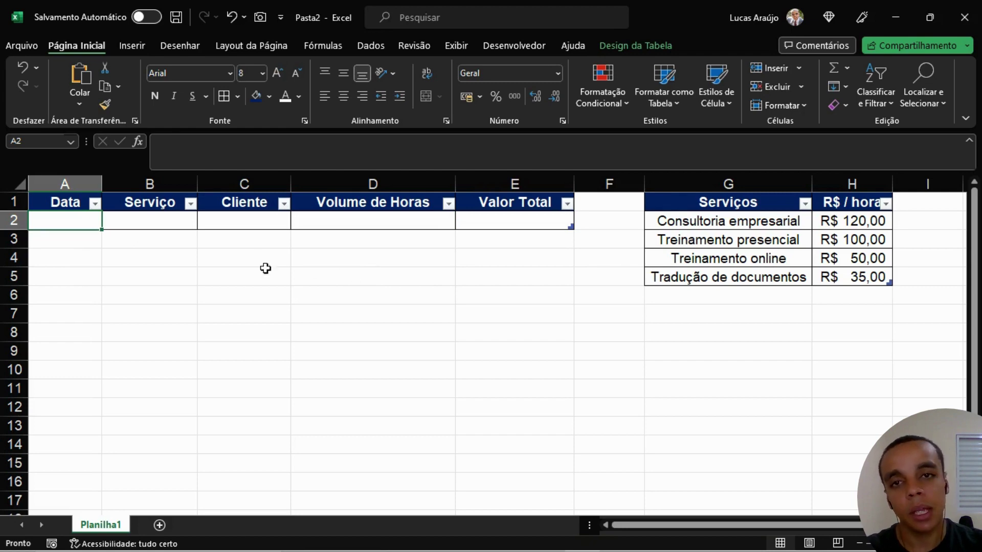
left_click(376, 50)
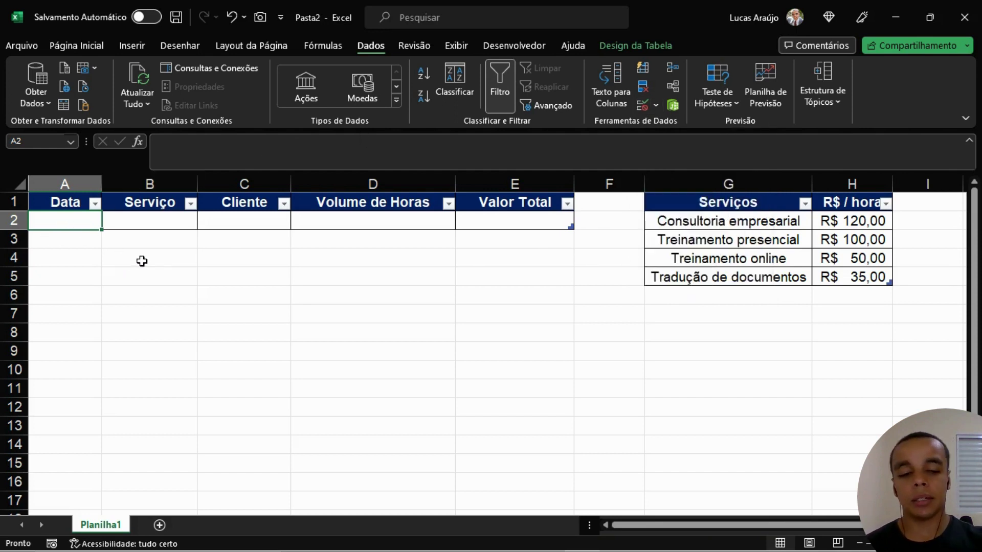
type("31/02")
key("Return")
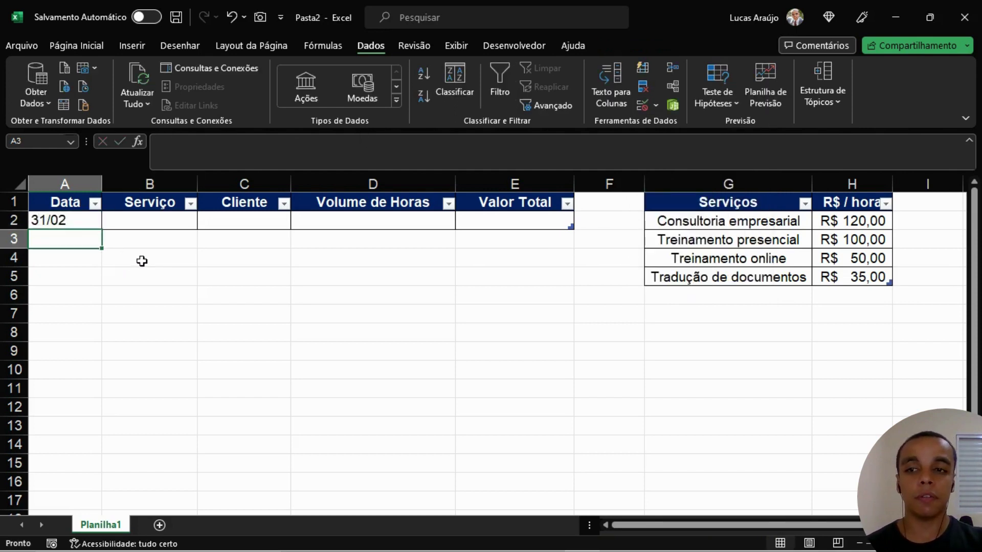
key("Up")
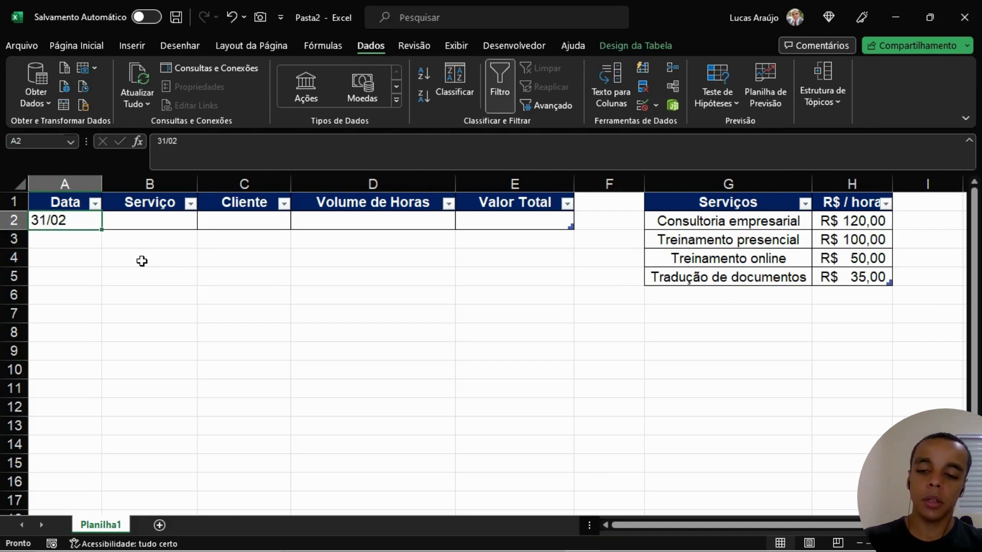
Replace the test entry in cell A2 of the Data column with the text BANANA, and clear the cell.
key("ctrl+semicolon")
key("Escape")
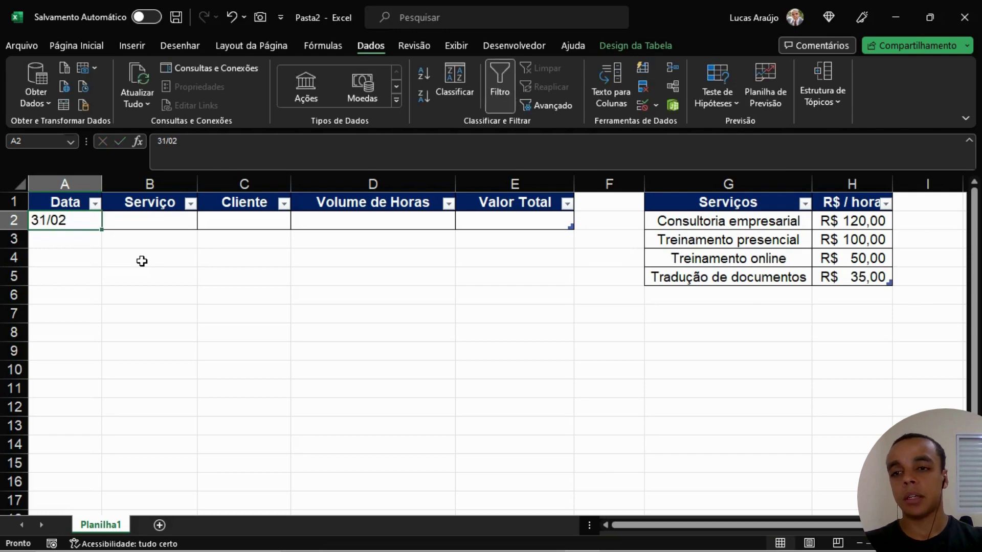
type("BANANA")
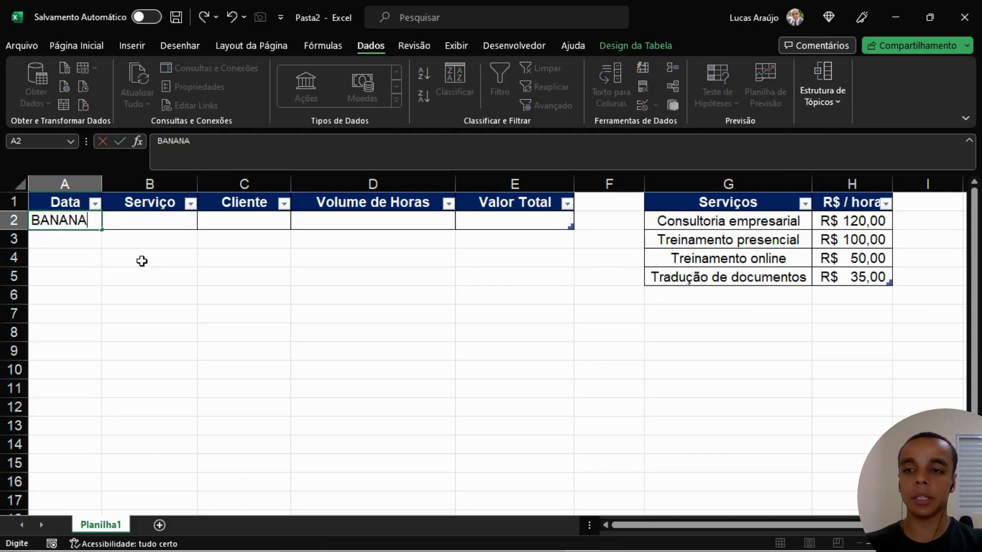
key("Return")
key("Up")
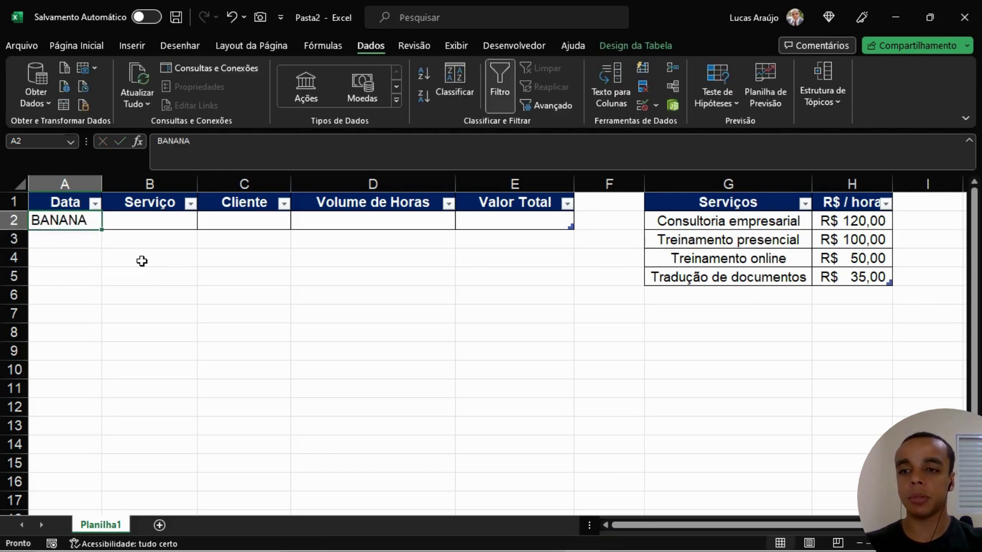
key("Delete")
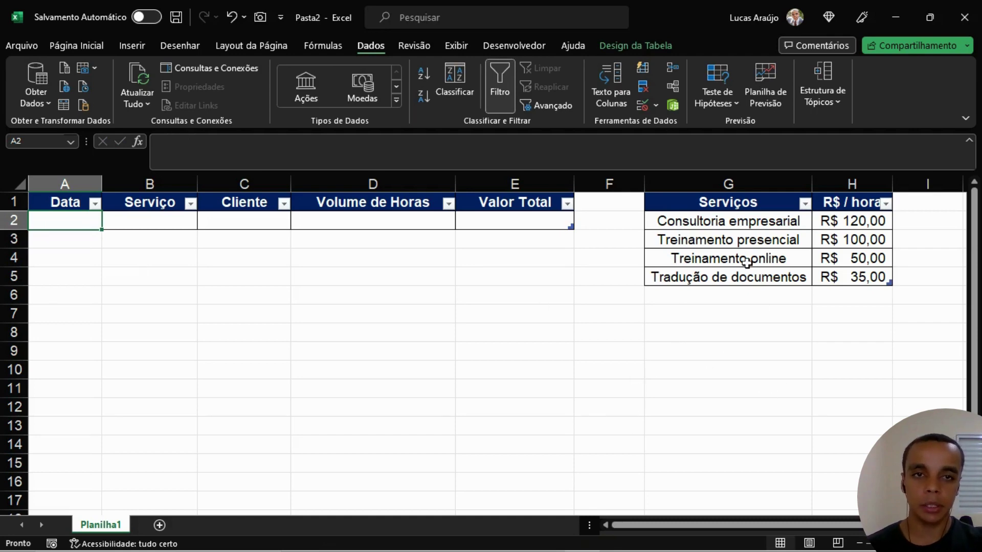
Open data validation for cell A2 and examine its validation criteria, input message and error alert options.
left_click(642, 106)
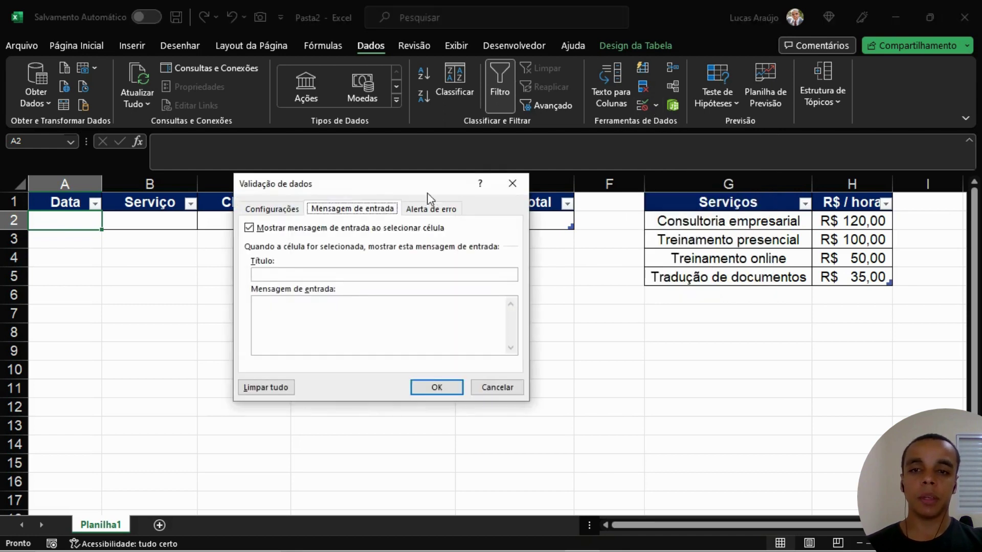
left_click_drag(428, 190, 555, 189)
left_click(402, 208)
left_click(467, 209)
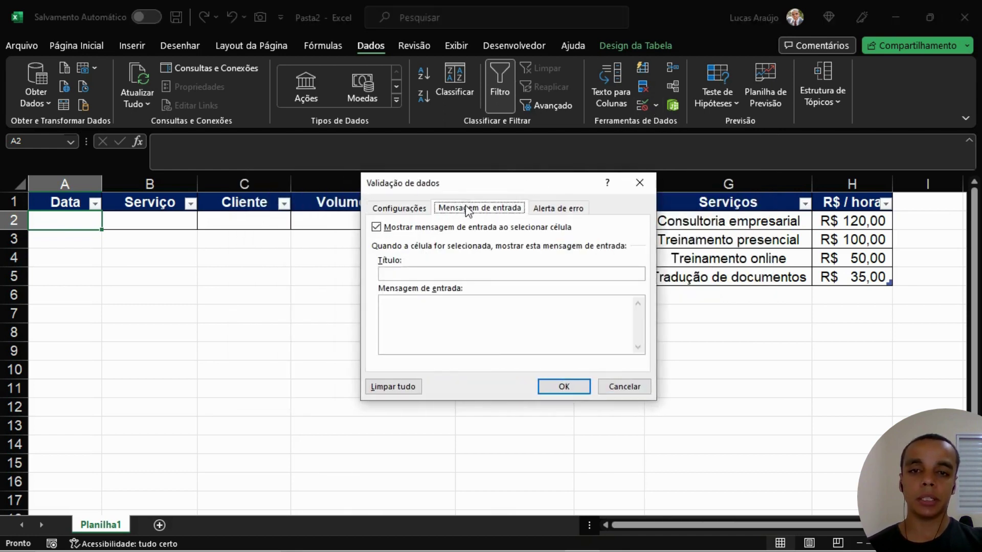
left_click(550, 210)
left_click(471, 210)
left_click(413, 209)
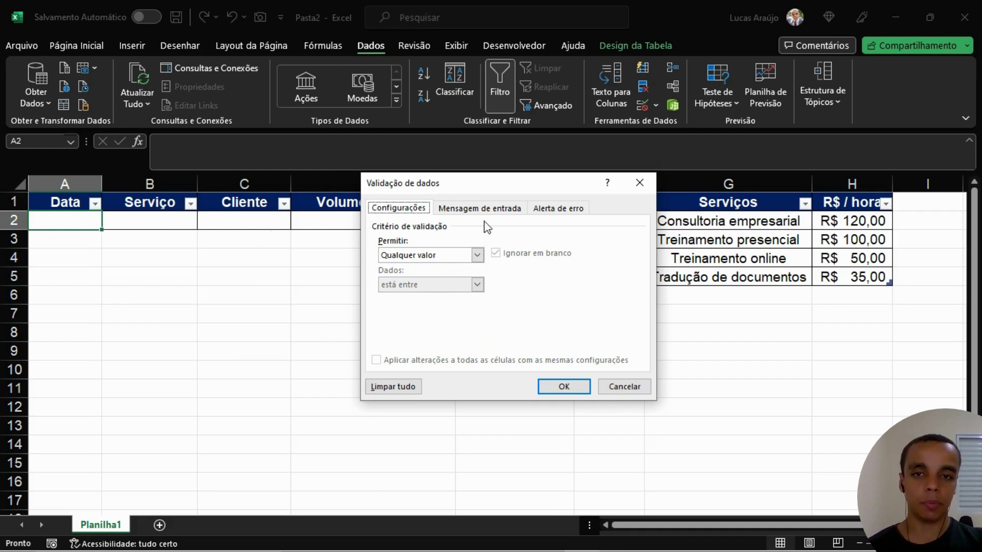
left_click(500, 210)
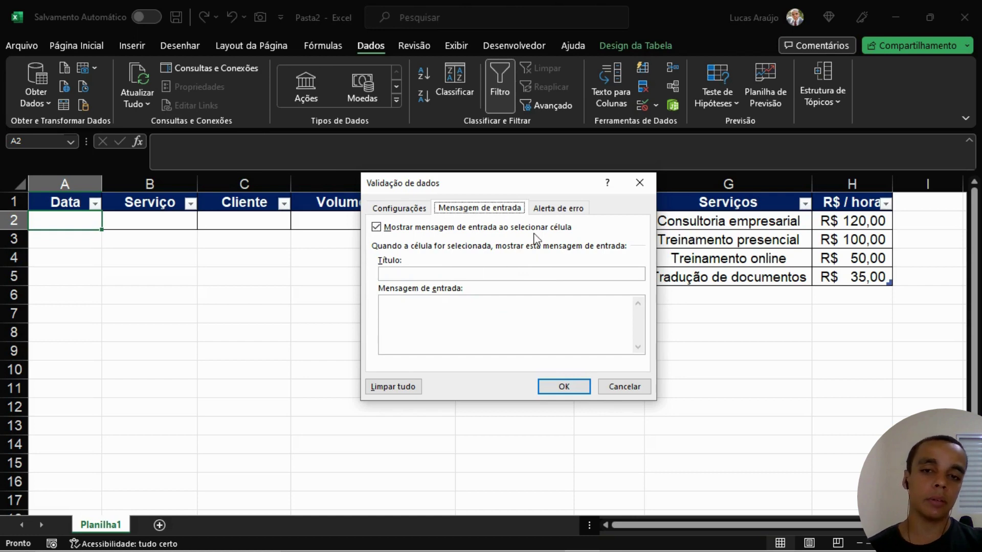
left_click(556, 211)
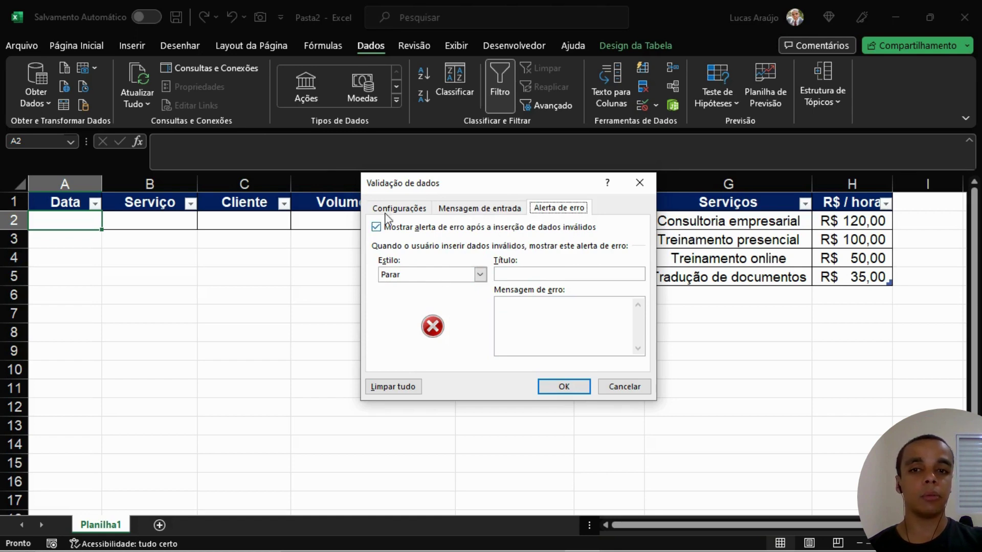
left_click(399, 208)
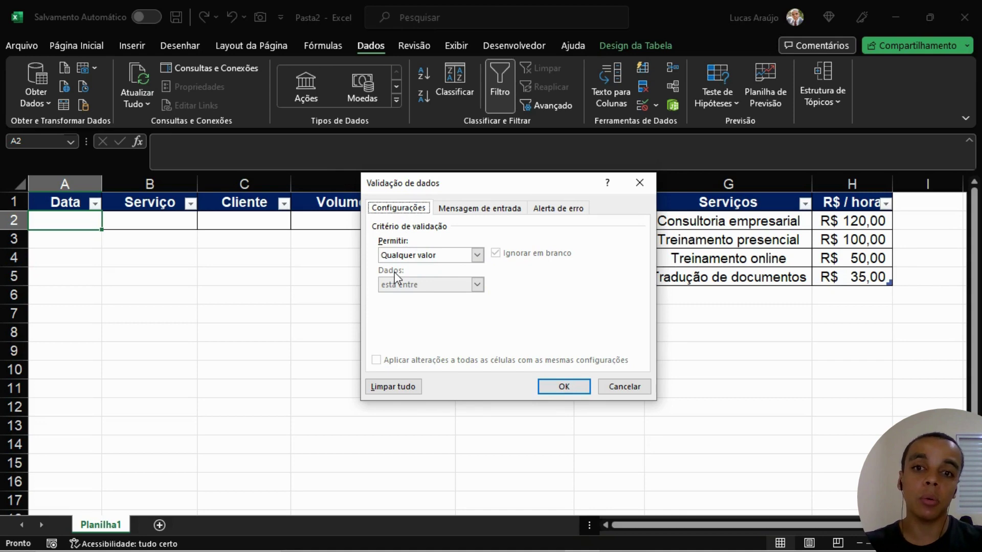
Restrict cell A2 to dates greater than or equal to 01/01/2023 and apply the validation rule.
left_click(477, 255)
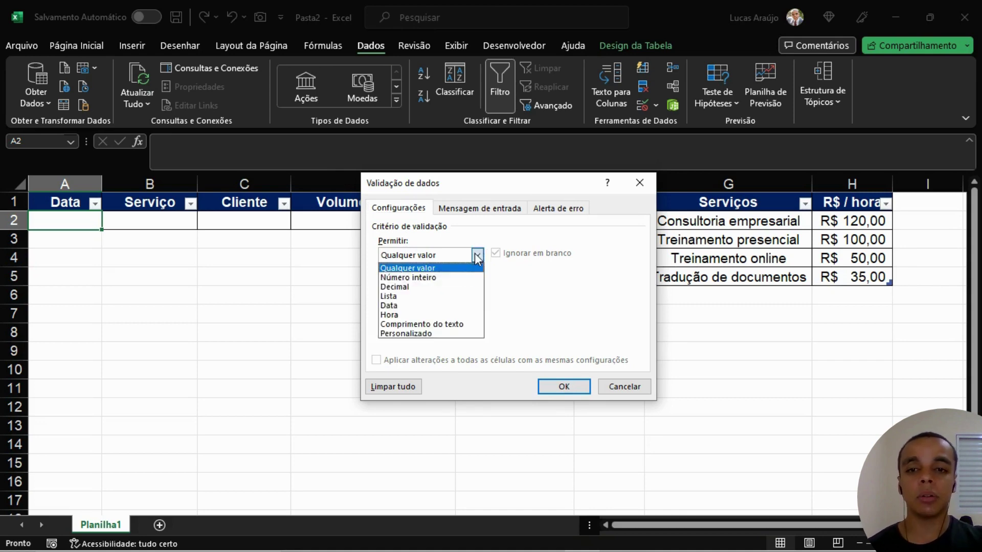
left_click(399, 306)
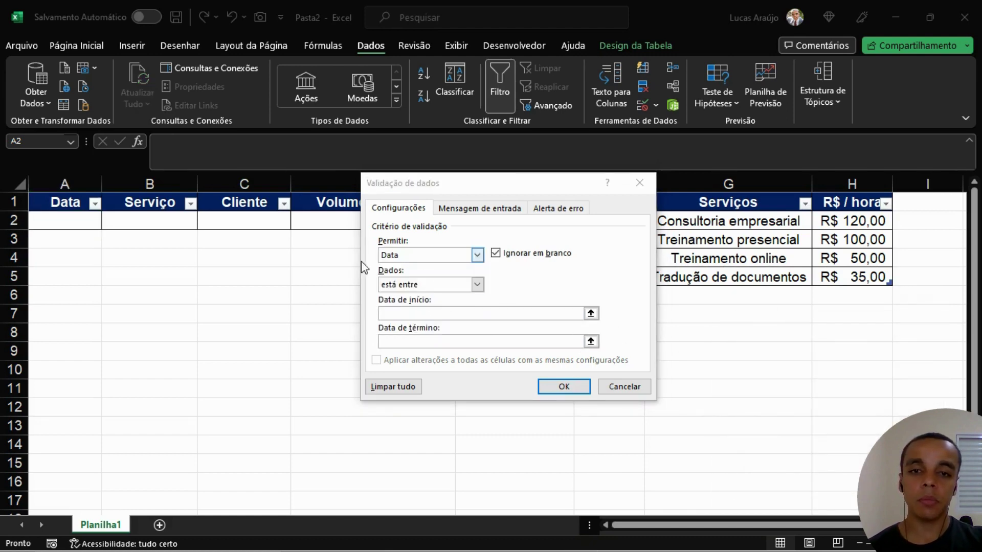
left_click(404, 258)
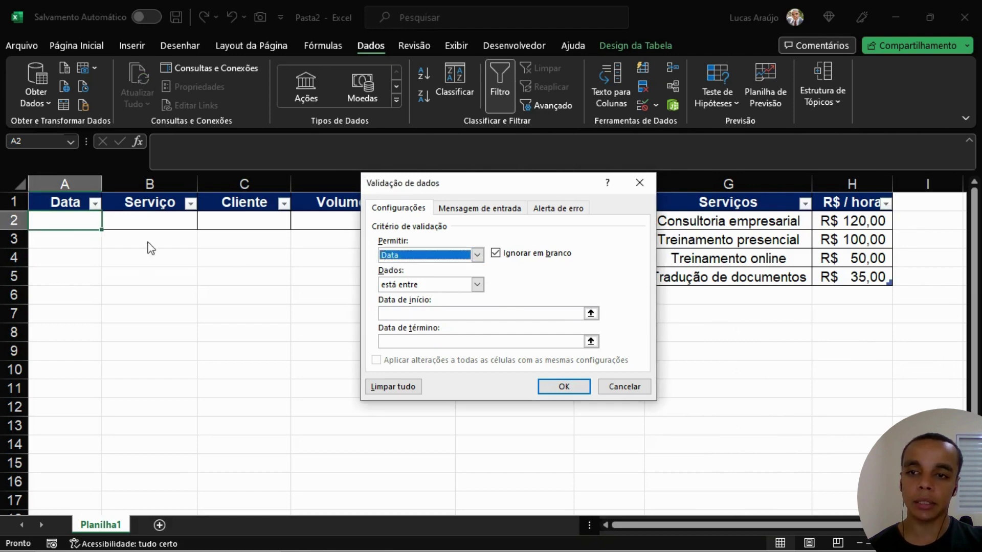
left_click(434, 288)
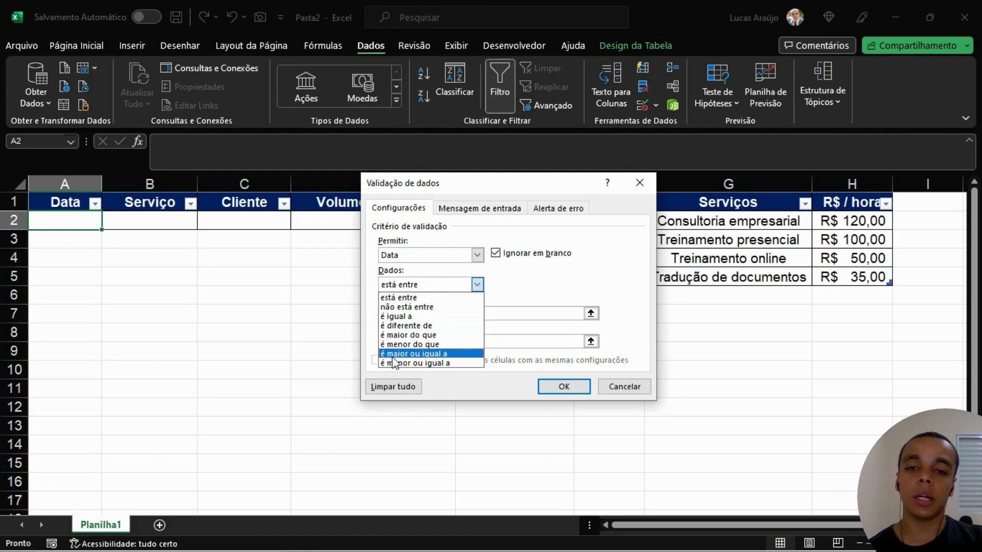
left_click(435, 354)
left_click(444, 314)
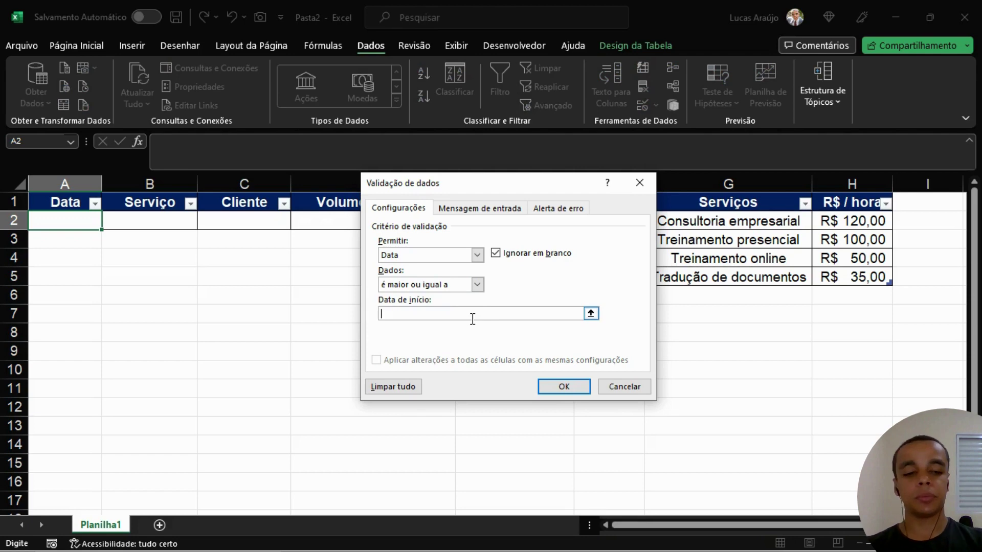
type("01/01/202")
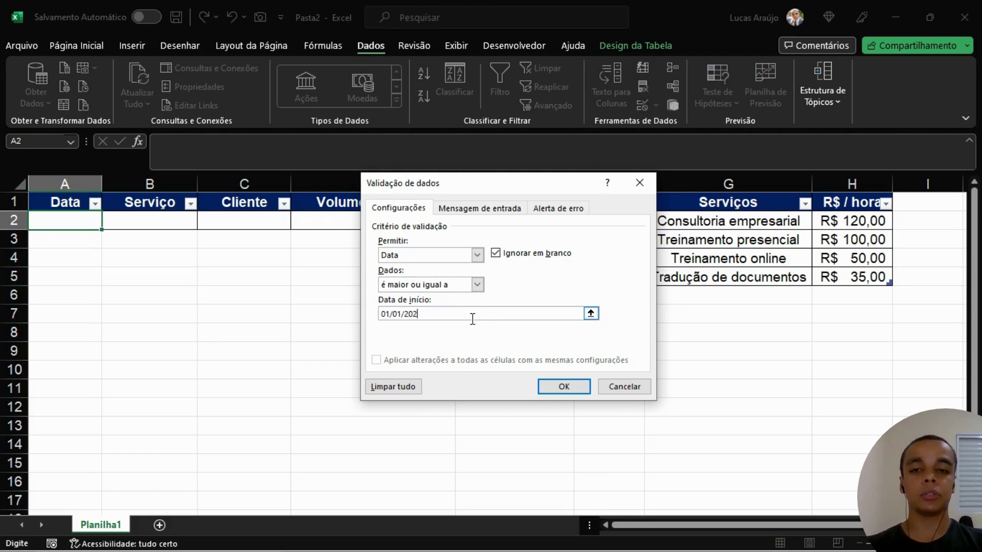
type("3")
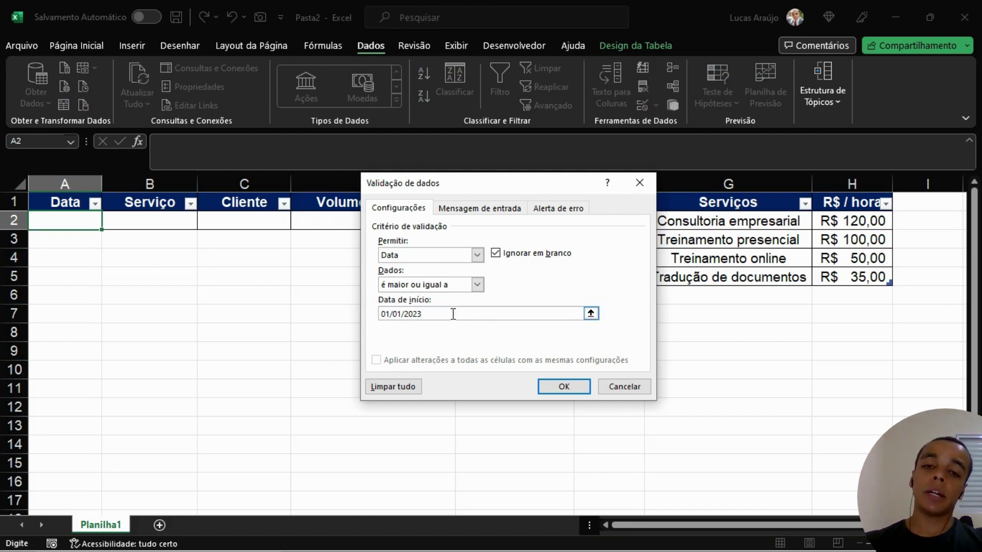
left_click_drag(453, 314, 380, 314)
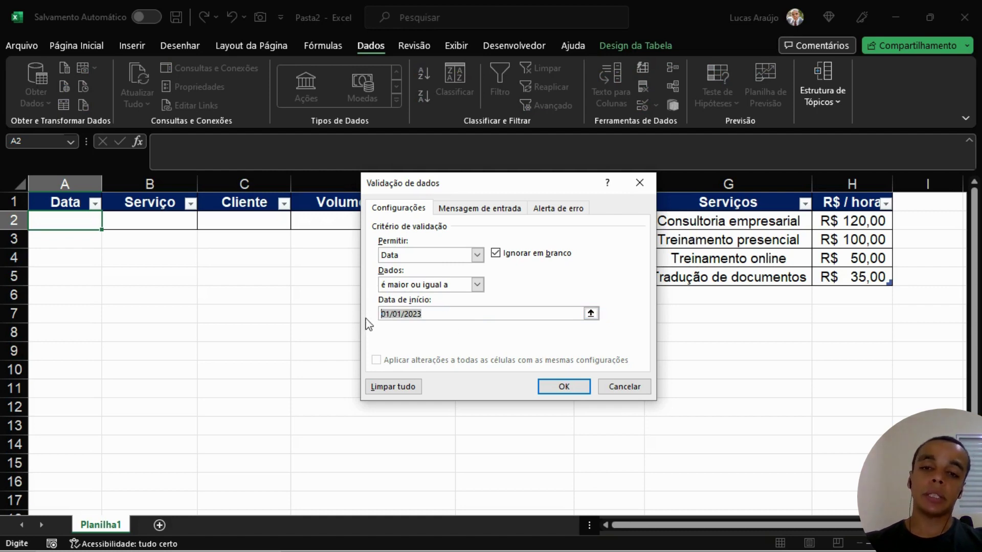
left_click(571, 387)
Test the date validation by trying to enter the text BANANA in cell A2, and dismiss the entry.
left_click(120, 311)
left_click(77, 223)
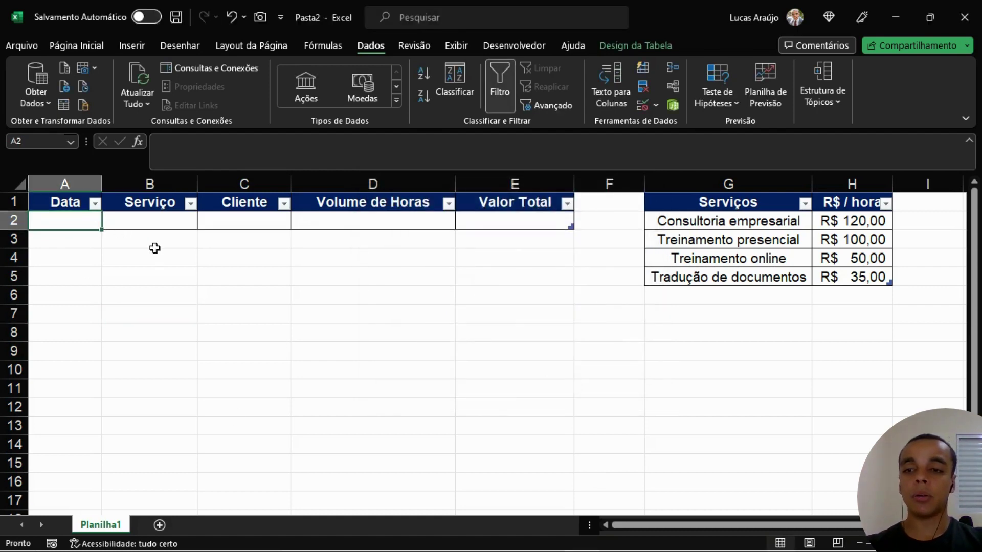
type("BANANA")
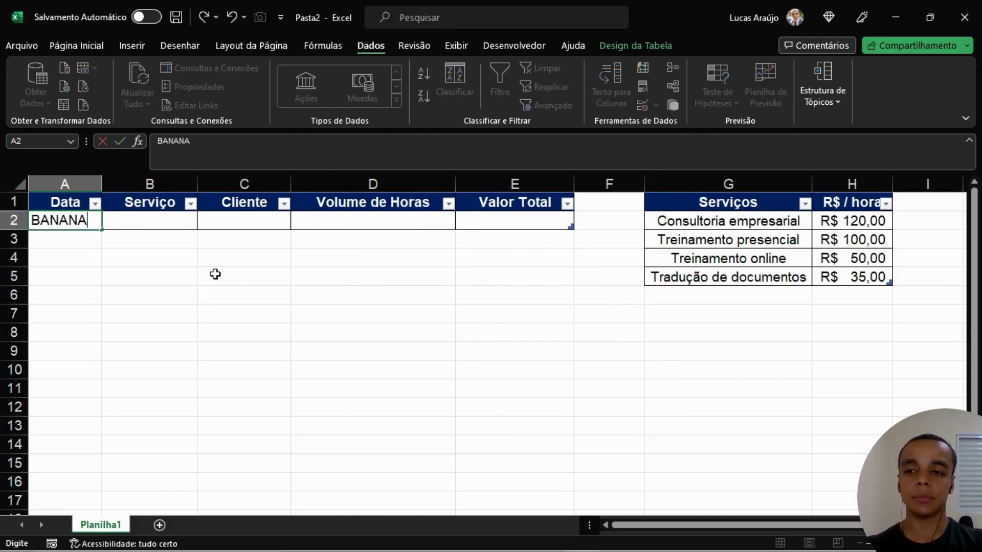
key("Return")
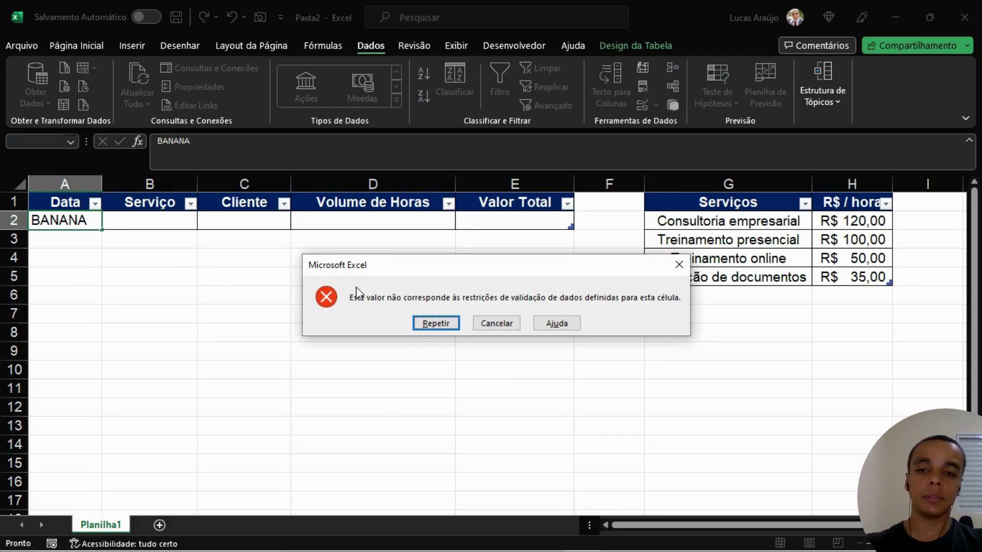
left_click_drag(371, 267, 324, 264)
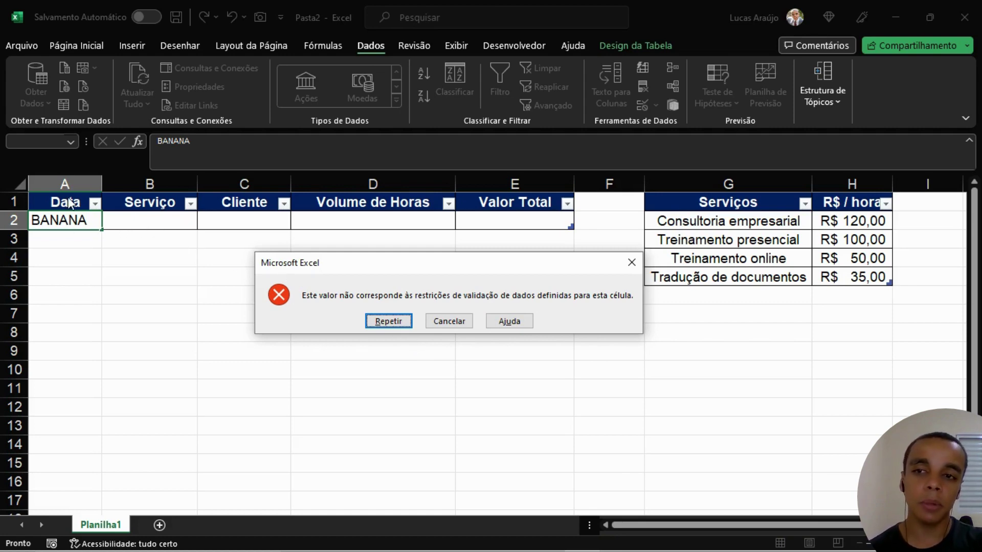
left_click(631, 265)
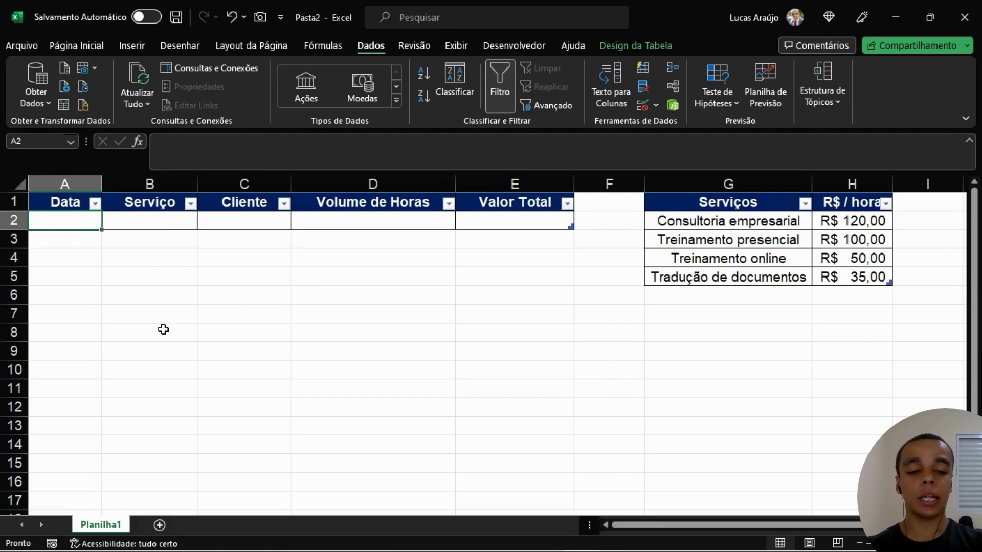
Test the date validation by trying to enter 31/02 and 01/01/2022 in cell A2, dismissing each entry.
type("31/02")
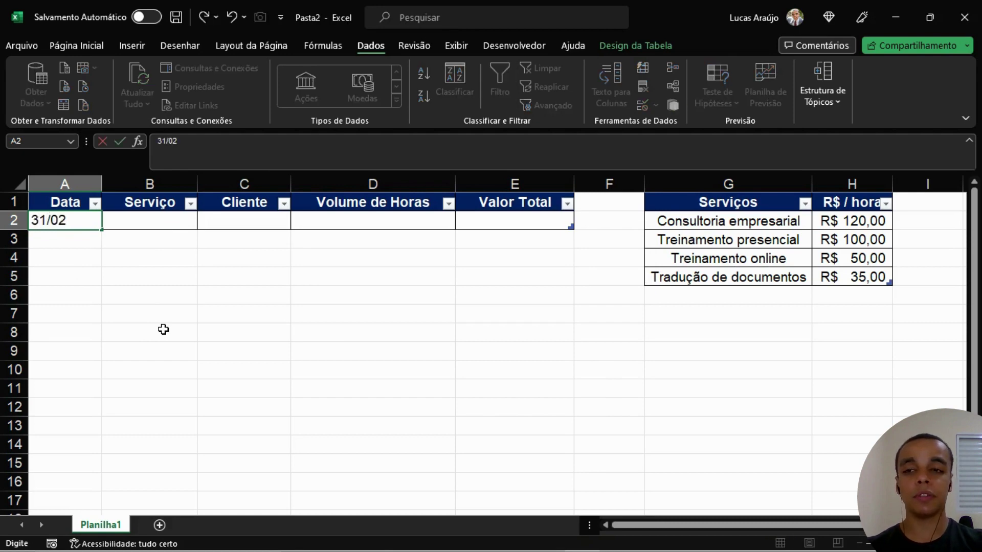
key("Return")
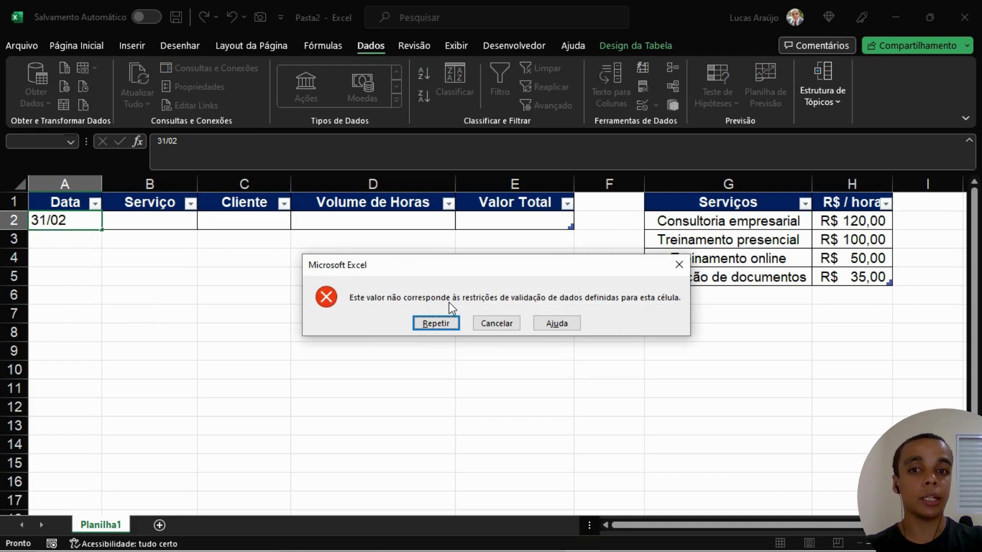
key("Escape")
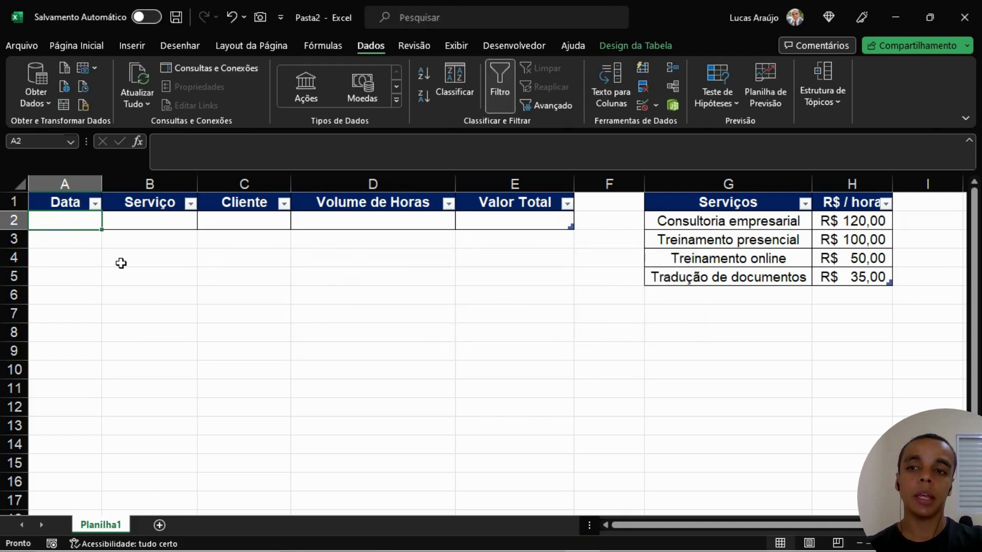
type("01/0")
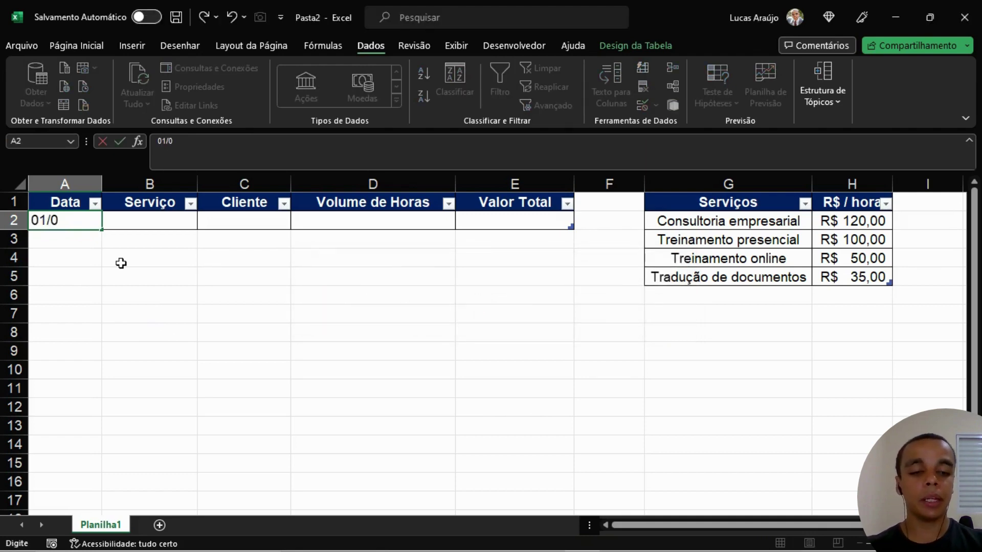
type("1/2022")
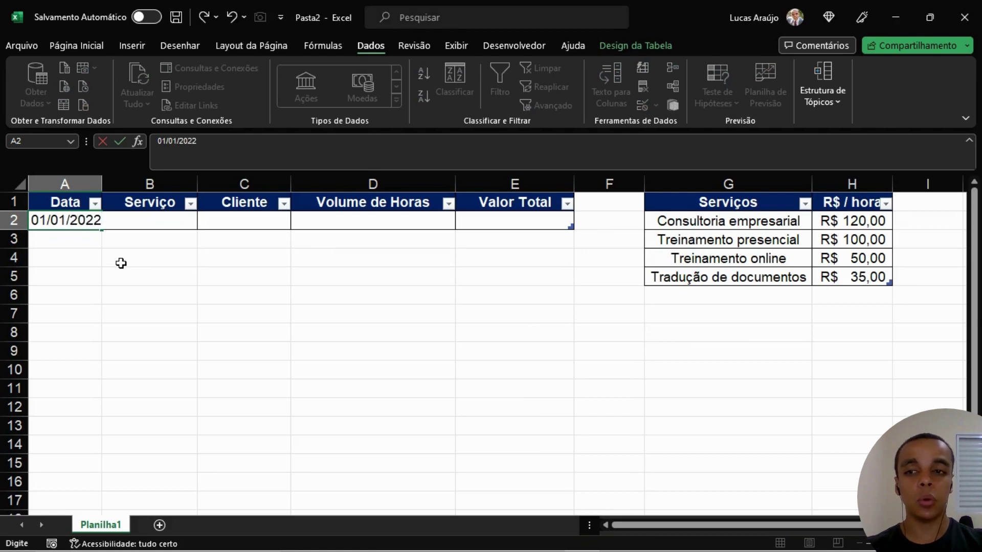
key("Return")
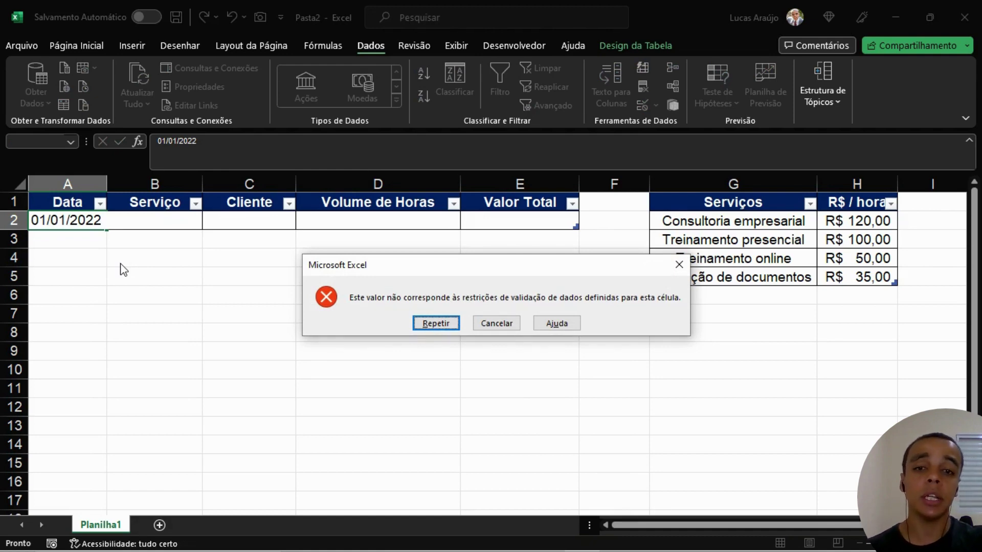
left_click(679, 265)
Enter the test date 03/01/2023 in cell A2 and clear the cell.
type("03/01/2023")
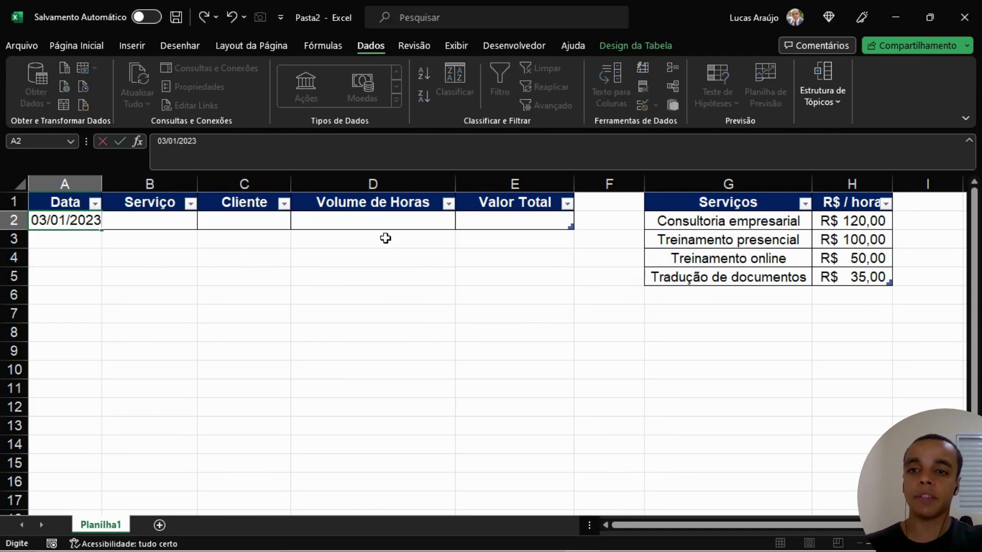
key("Return")
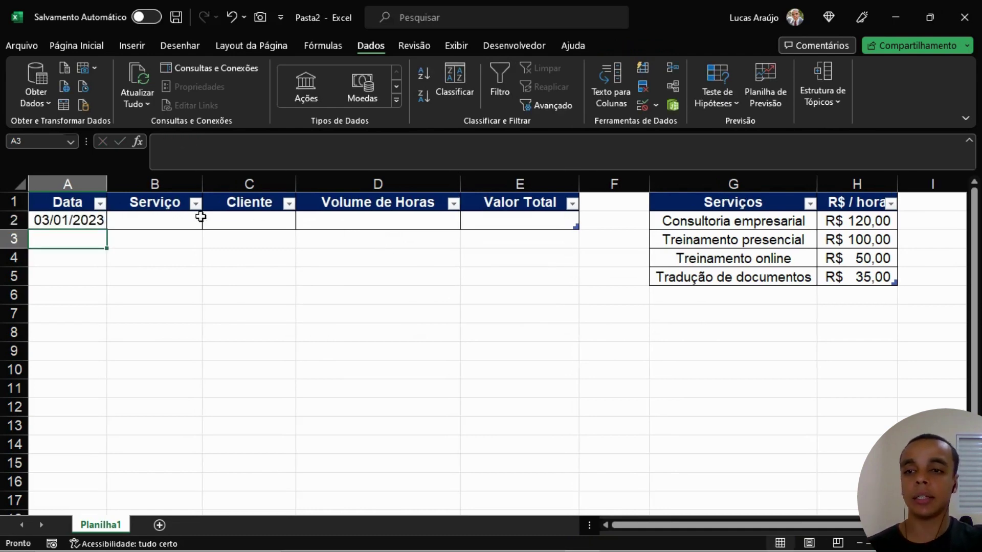
left_click(101, 223)
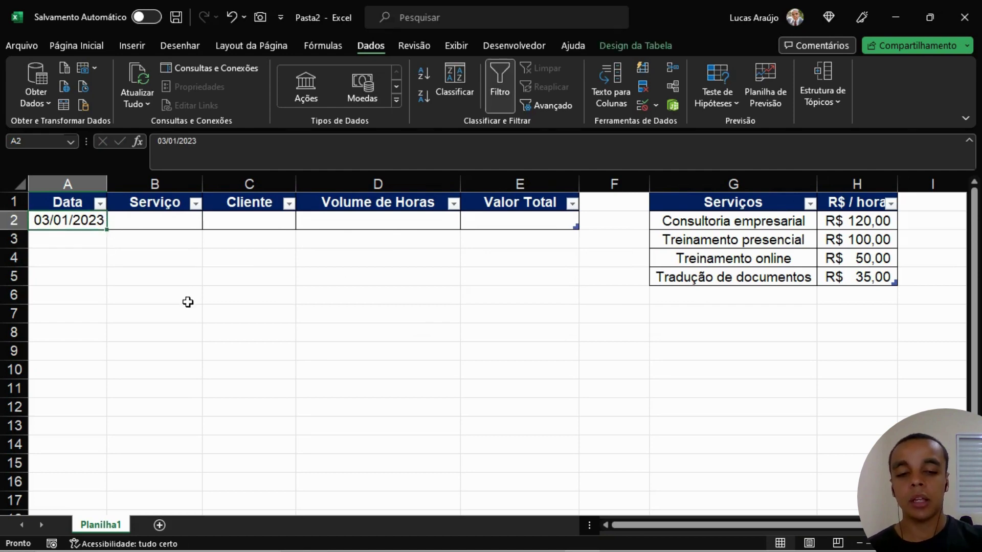
key("Delete")
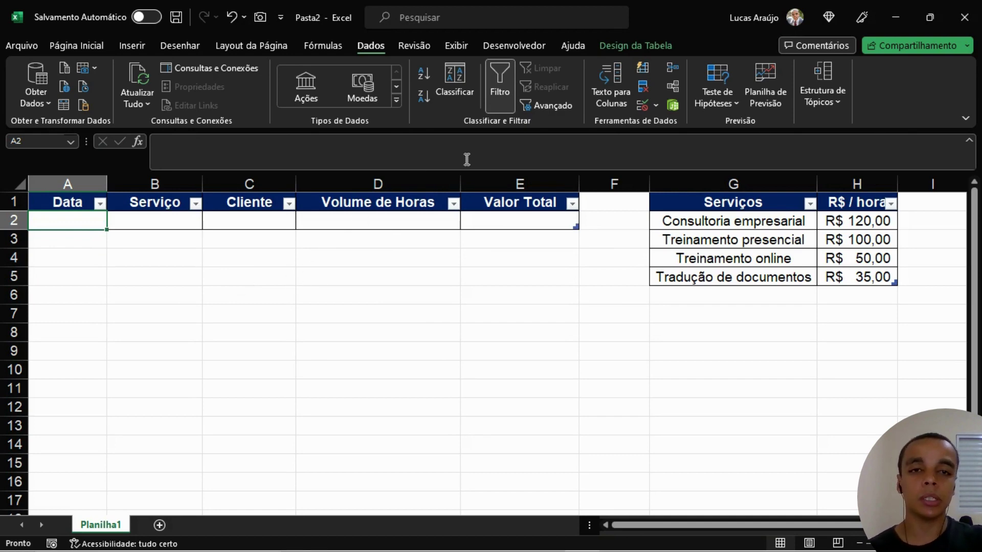
Give the data validation error alert of cell A2 the title DATA INVÁLIDA.
left_click(643, 105)
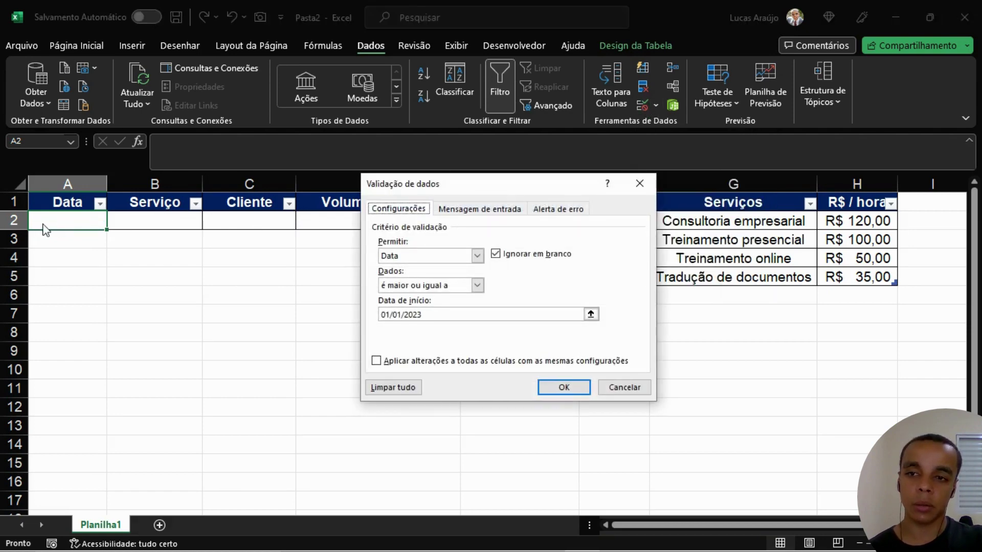
left_click(557, 214)
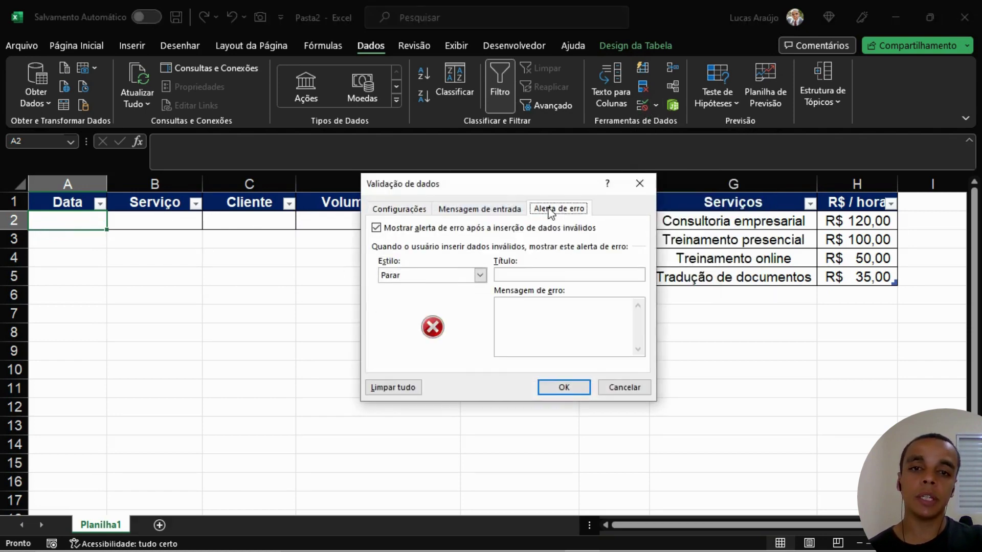
left_click(614, 276)
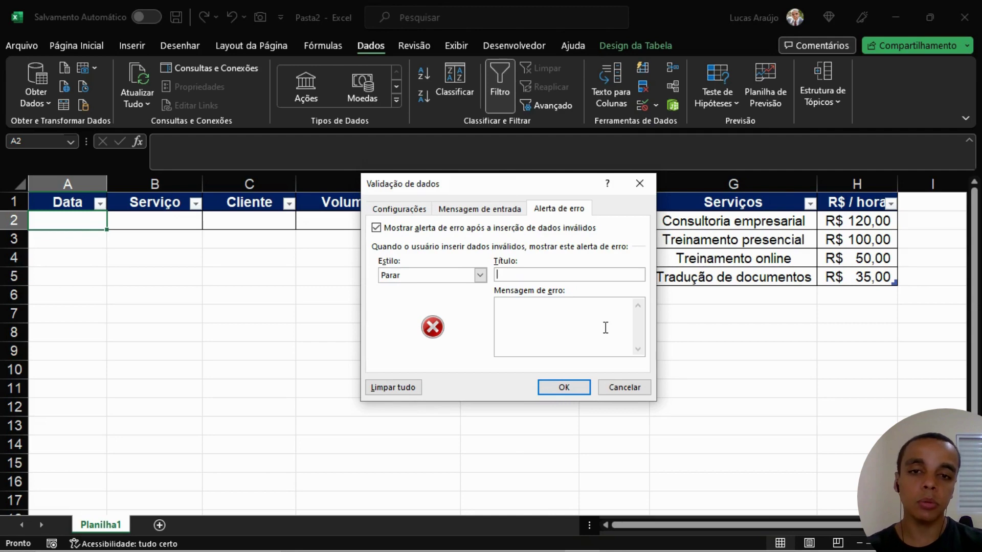
type("D")
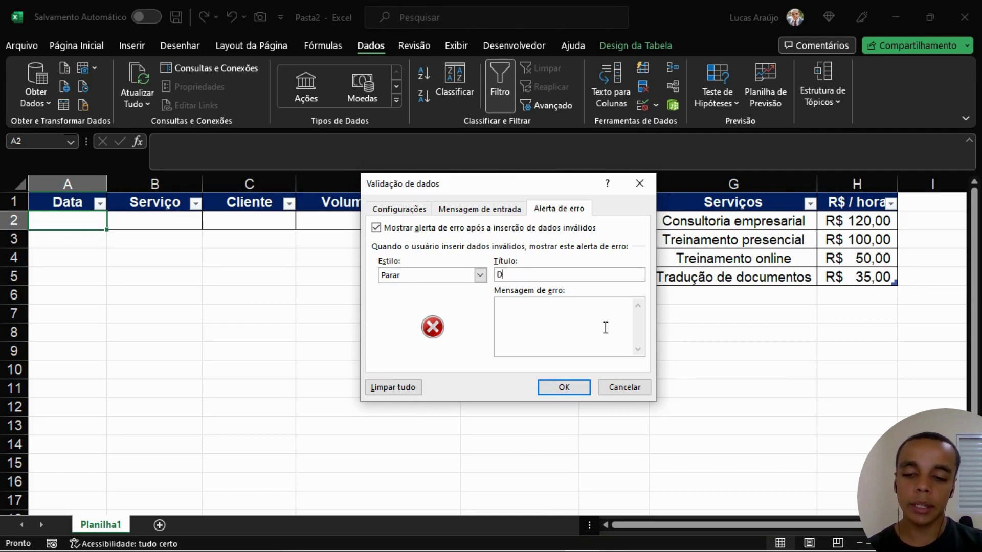
type("ATA INVÁLIDA")
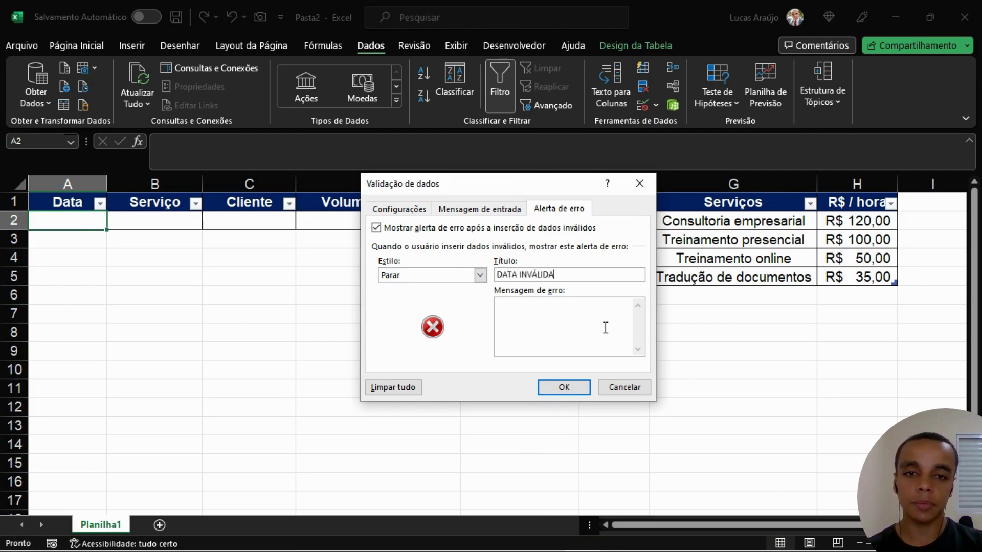
Set the alert's error message to 'Favor inserir uma data válida seguindo o padrão "DD/MM/AAAA"' and apply the validation settings.
left_click(605, 327)
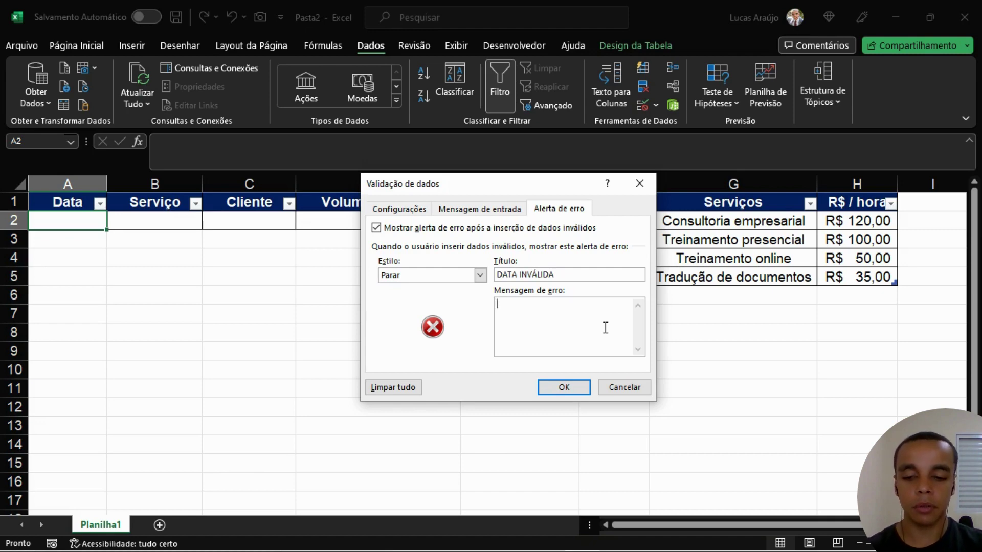
type("Fav")
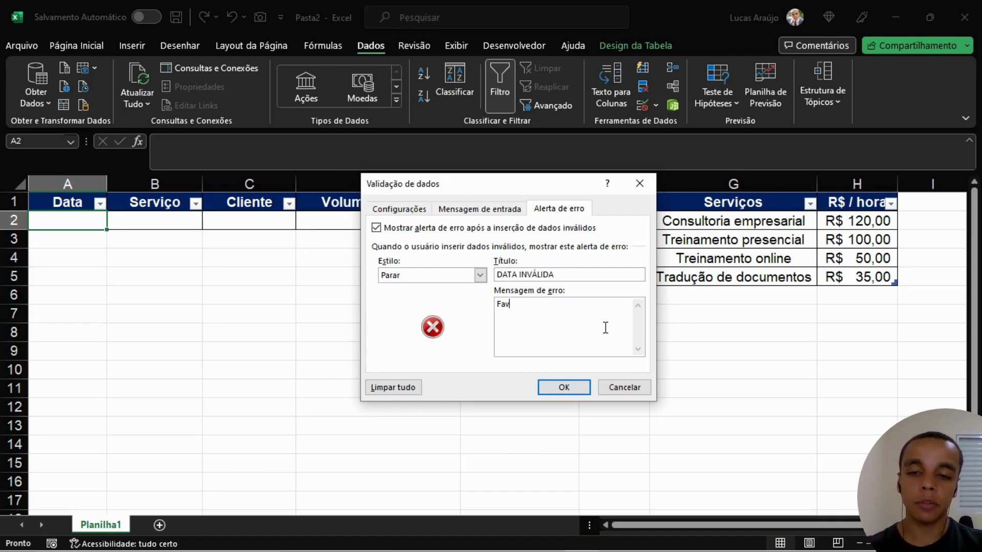
type("or inserir um")
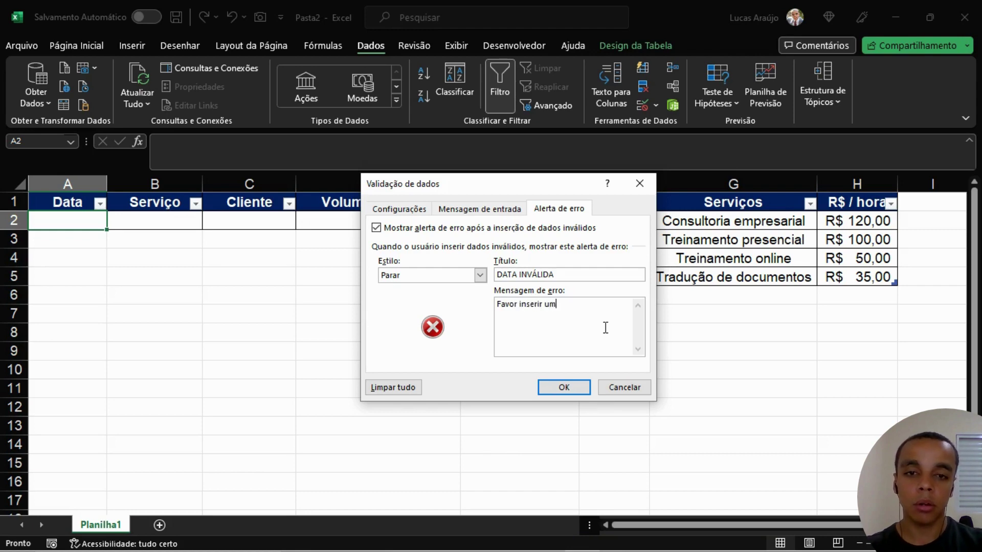
type("a data váli")
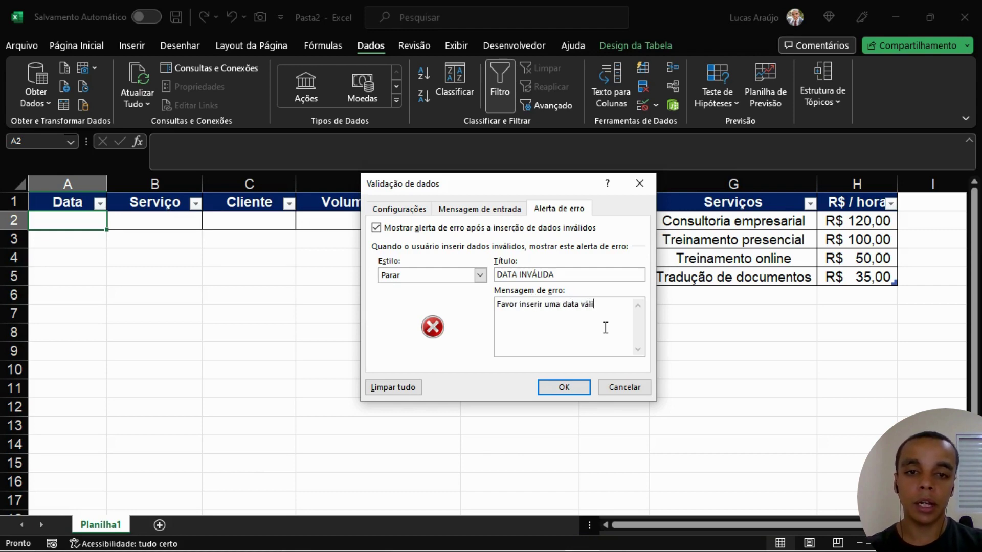
type("da sefui")
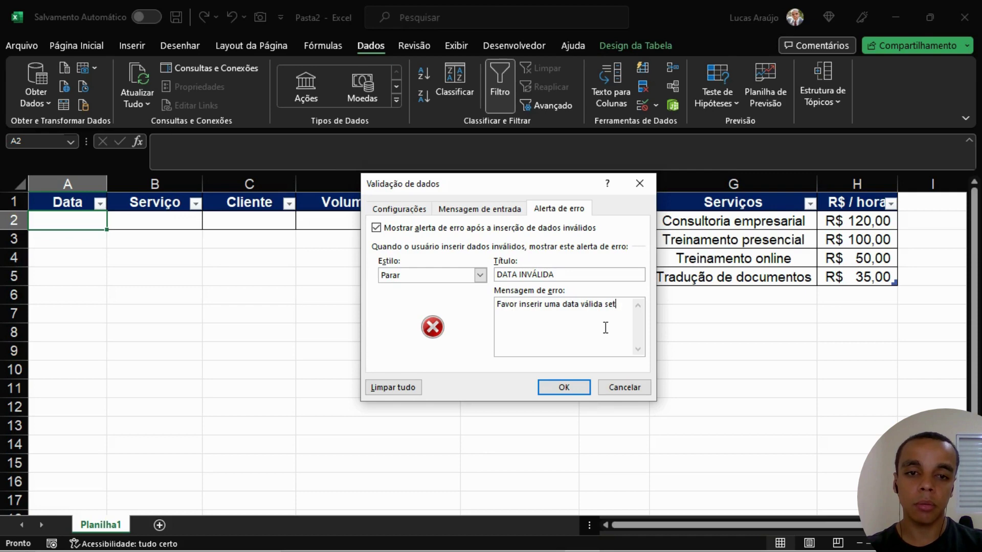
key("BackSpace")
key("BackSpace")
key("BackSpace")
type("guin")
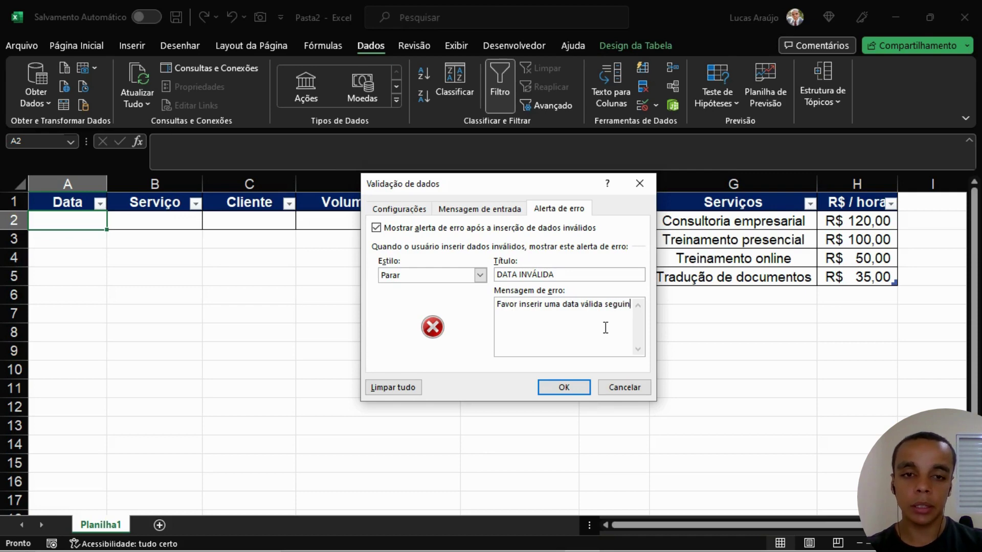
type("do o pad")
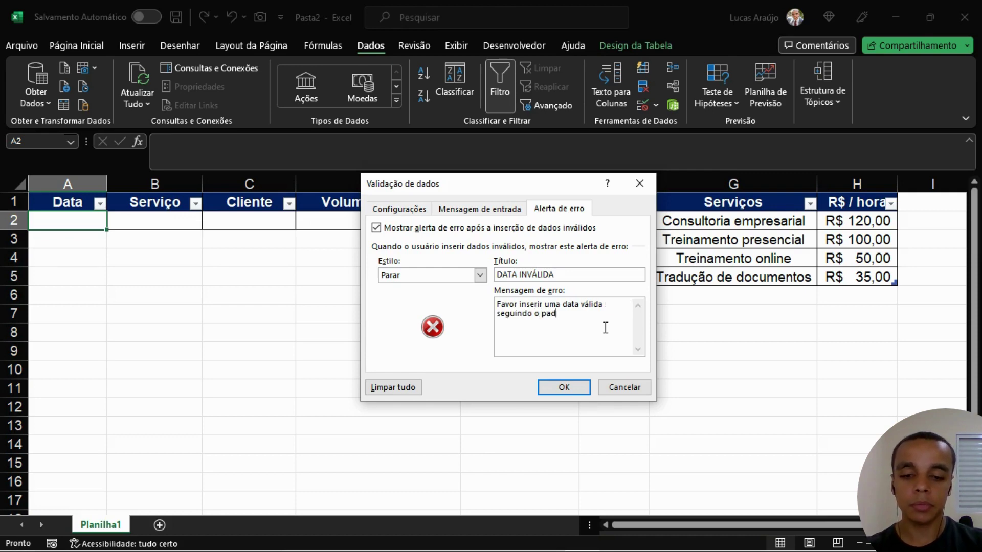
type("rão 'DD/")
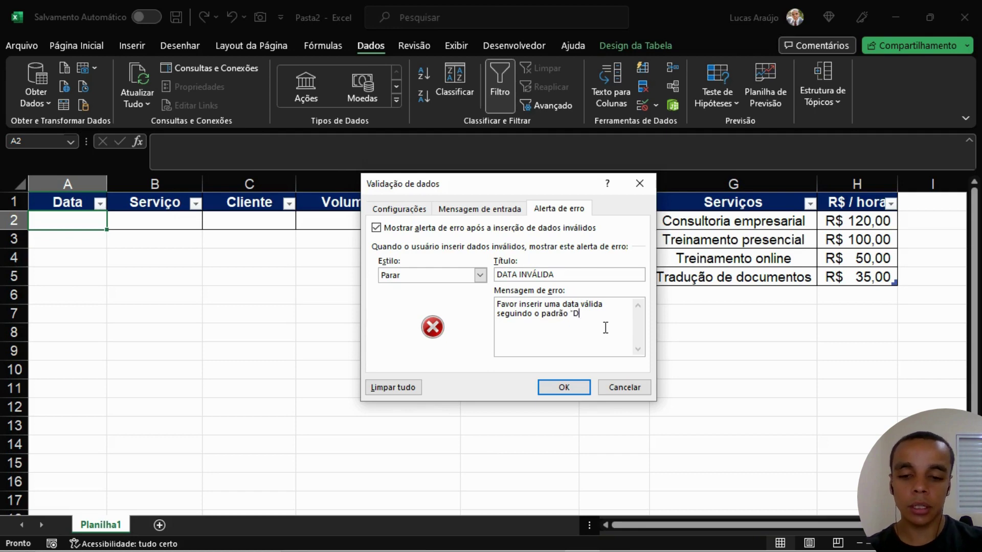
type("MM")
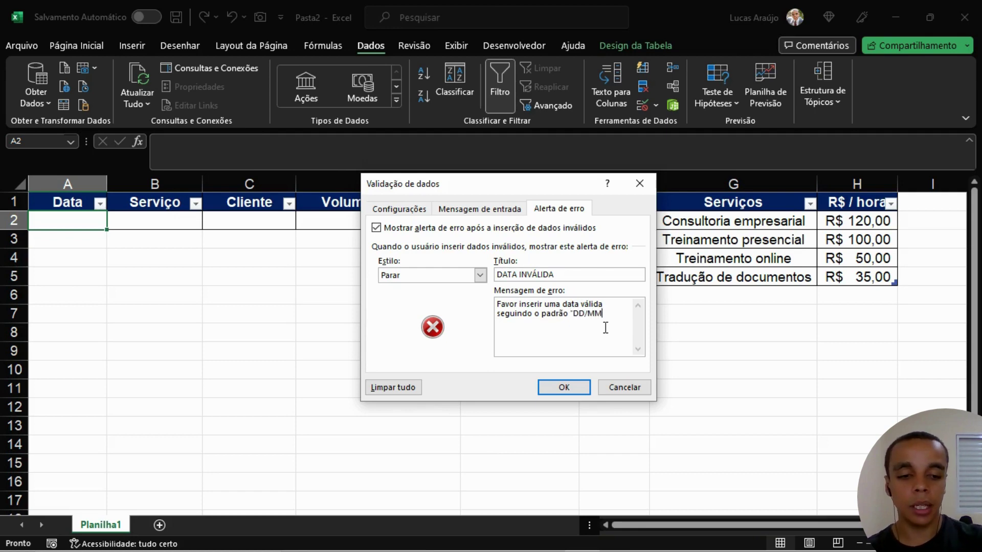
type("/AAAA")
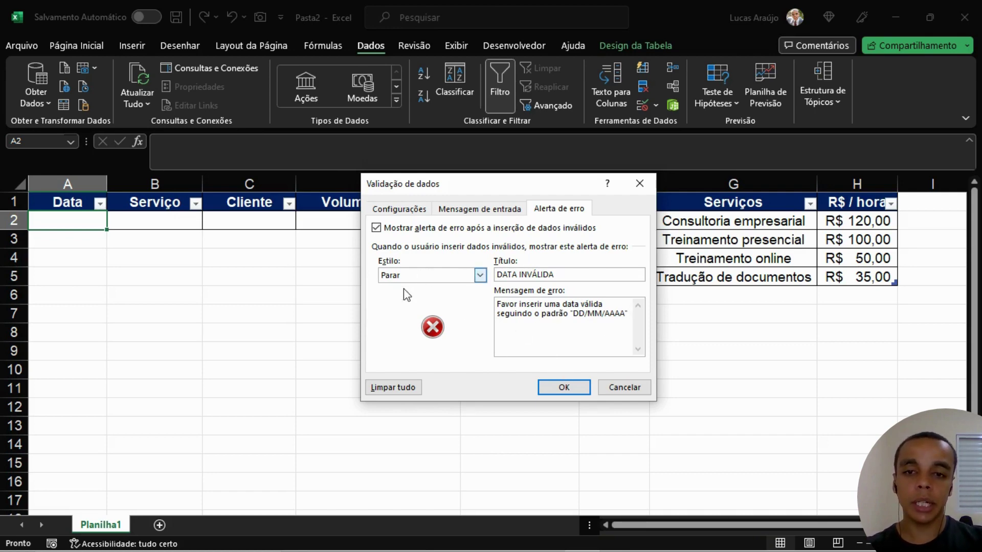
left_click(564, 387)
Test the custom error alert by trying to enter 31/02 in cell A2, and discard the entry.
left_click(174, 347)
left_click(92, 216)
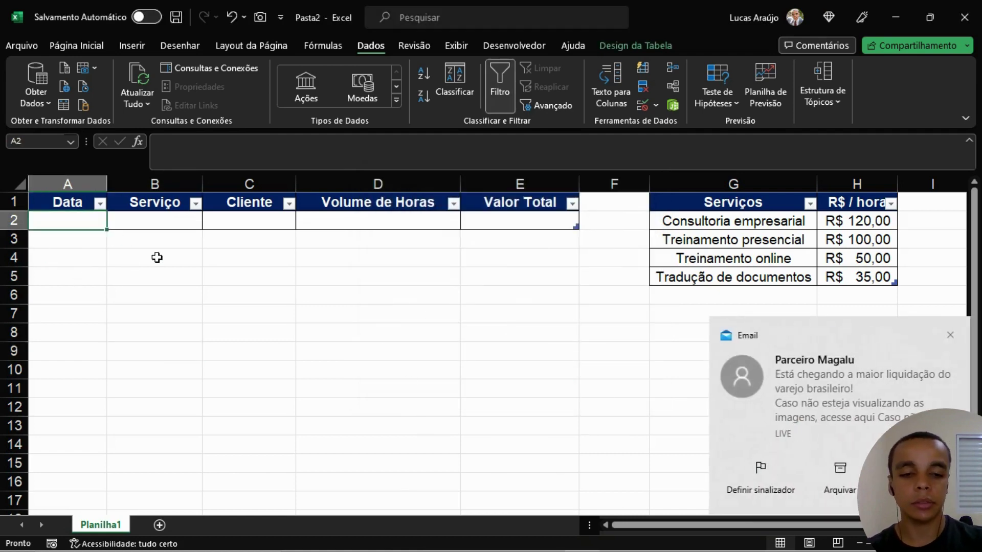
type("02")
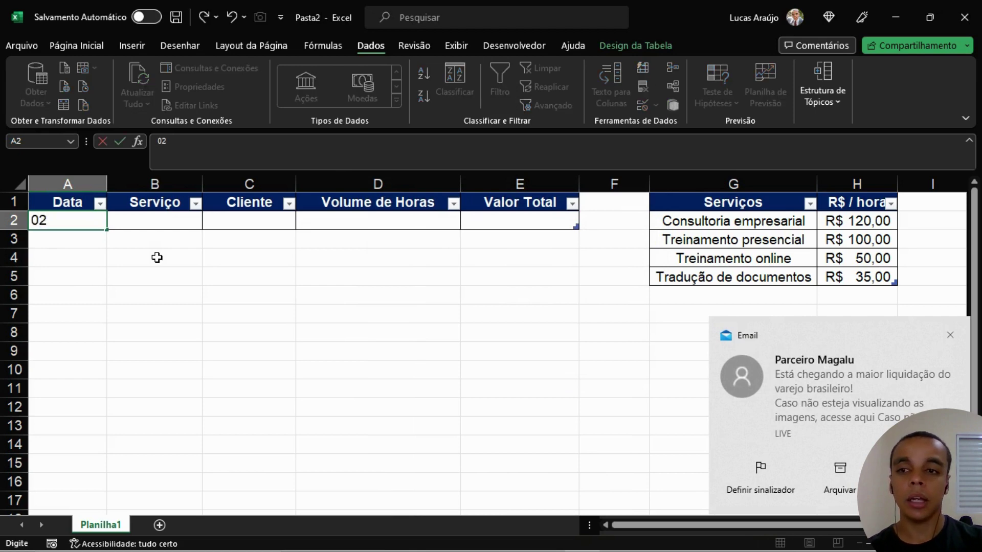
key("BackSpace")
key("BackSpace")
type("31/02")
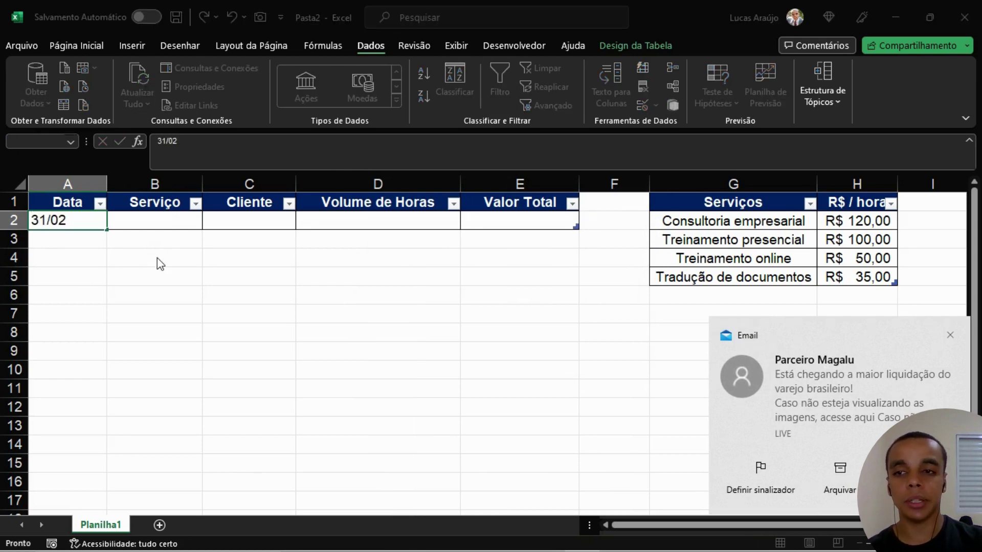
key("Return")
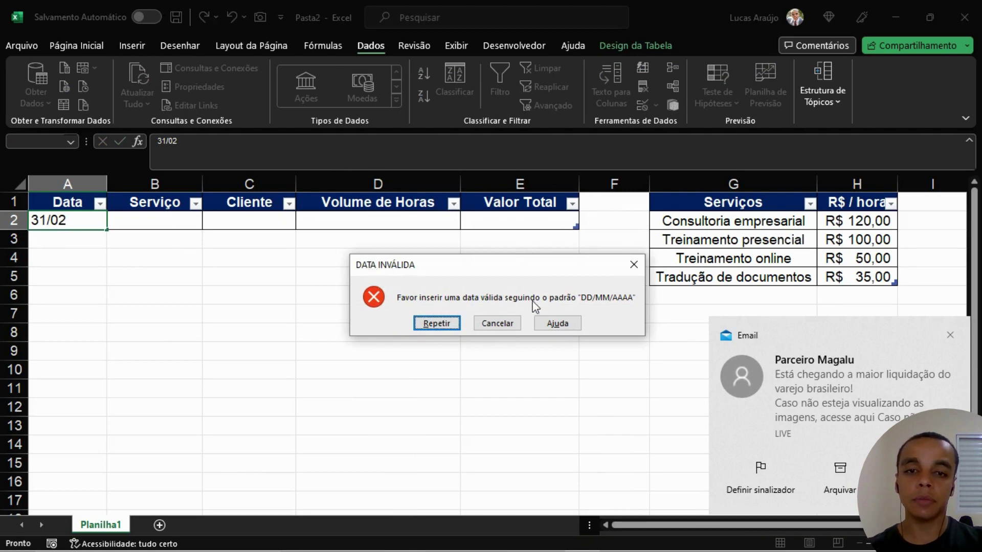
left_click(952, 335)
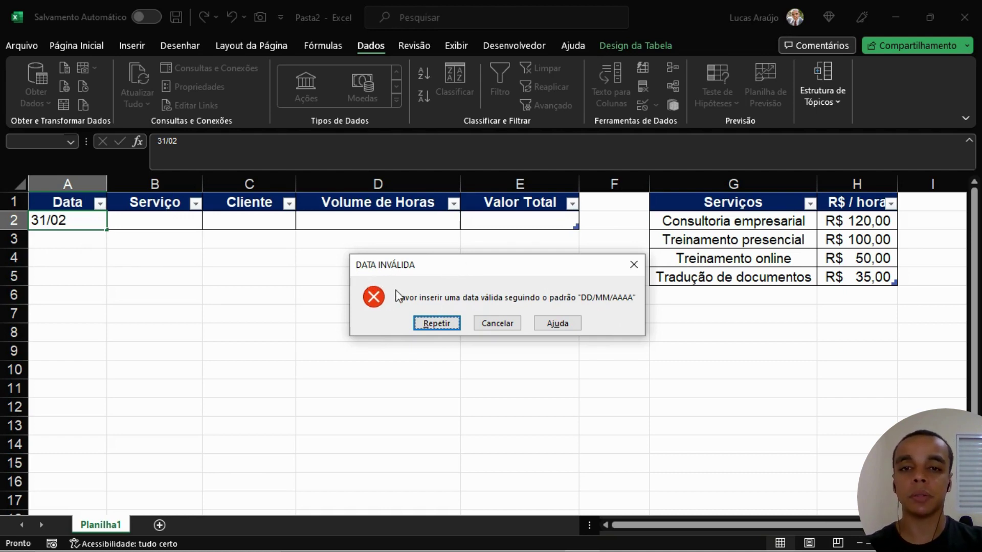
left_click(437, 323)
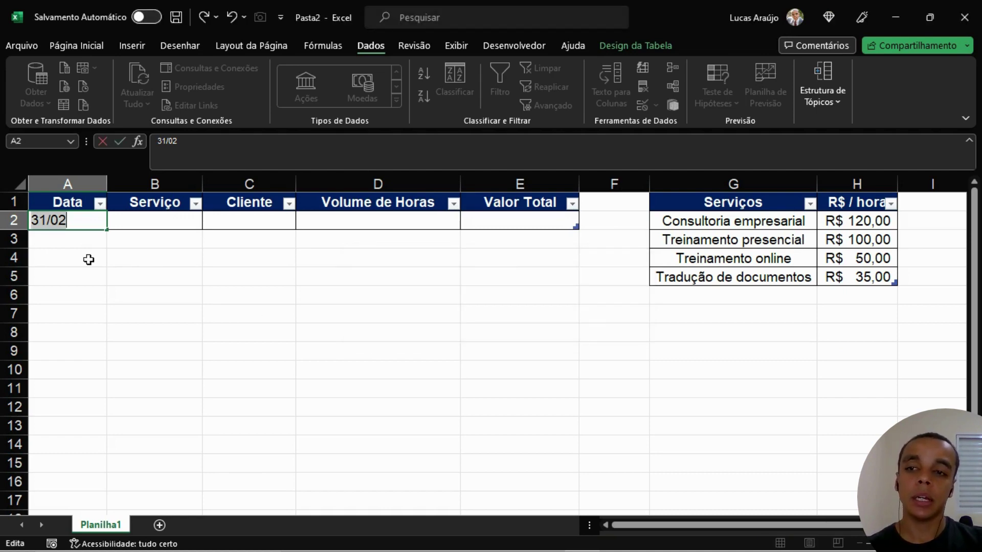
key("Escape")
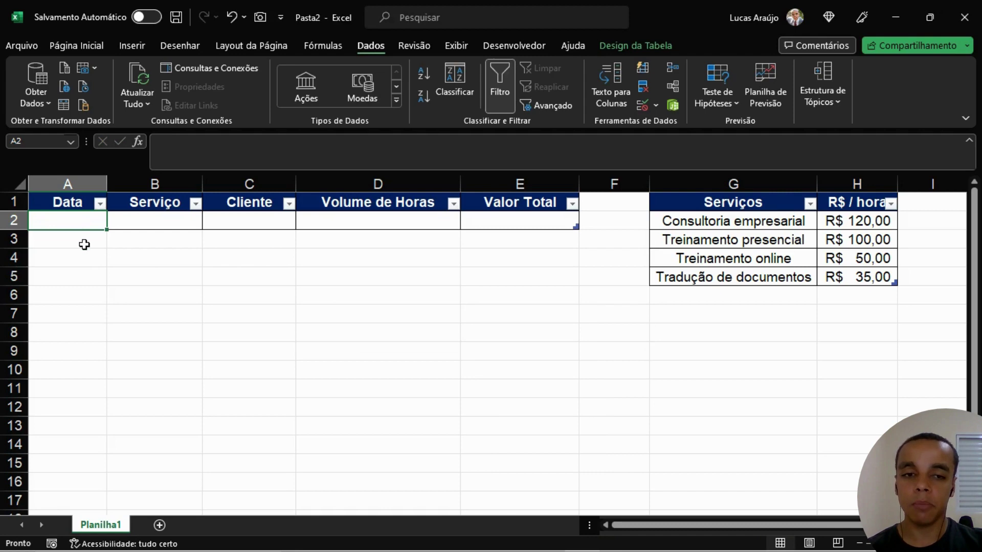
Change the error alert style of cell A2's data validation to Aviso and apply it.
left_click(643, 106)
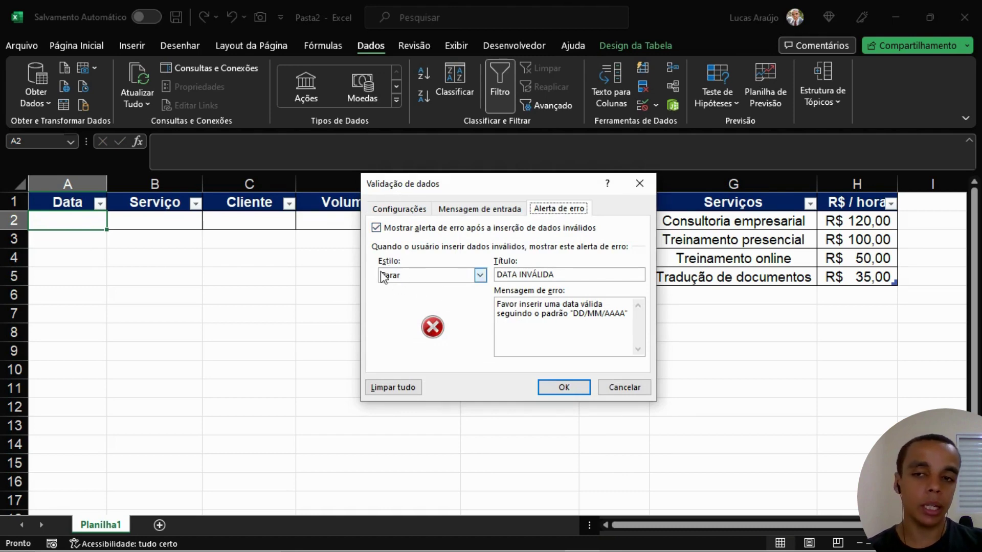
left_click(470, 278)
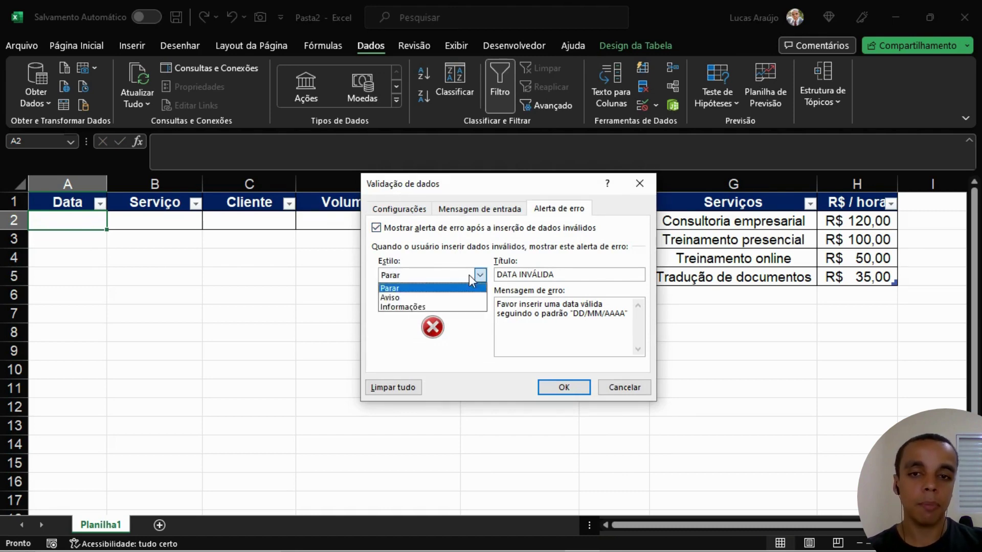
left_click(394, 297)
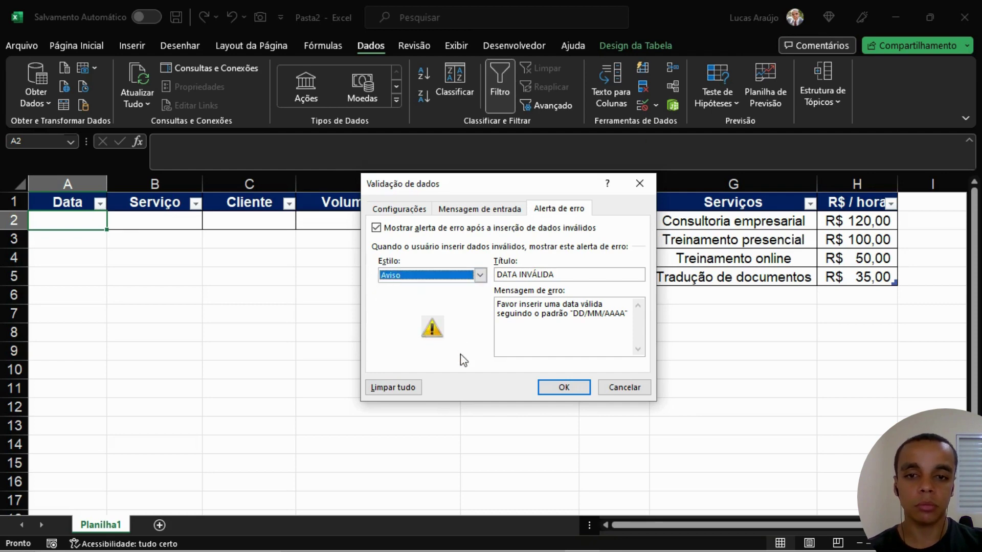
left_click(563, 388)
Test the Aviso alert by entering 31/02 in cell A2, choosing to continue, and check the cell's error indicator.
type("3")
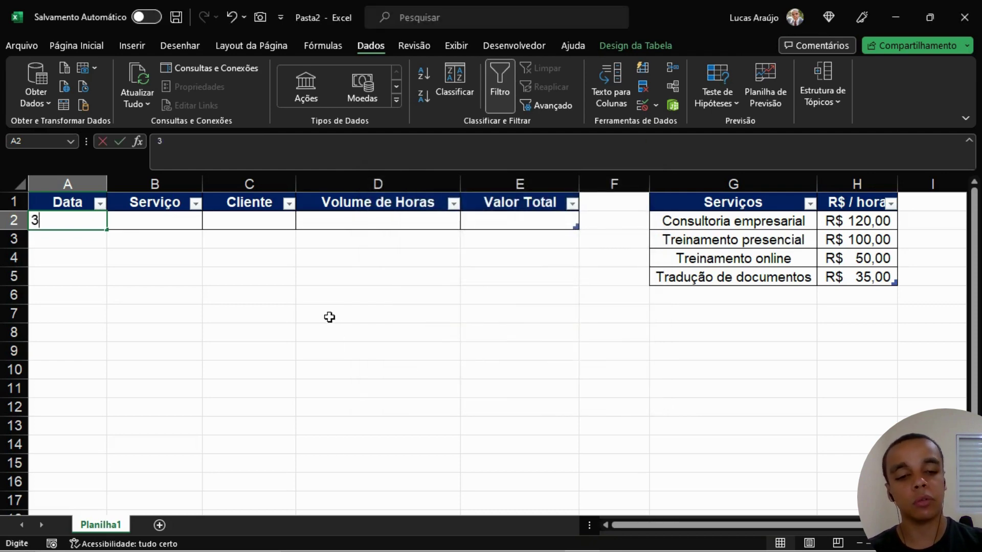
type("1/02")
key("Return")
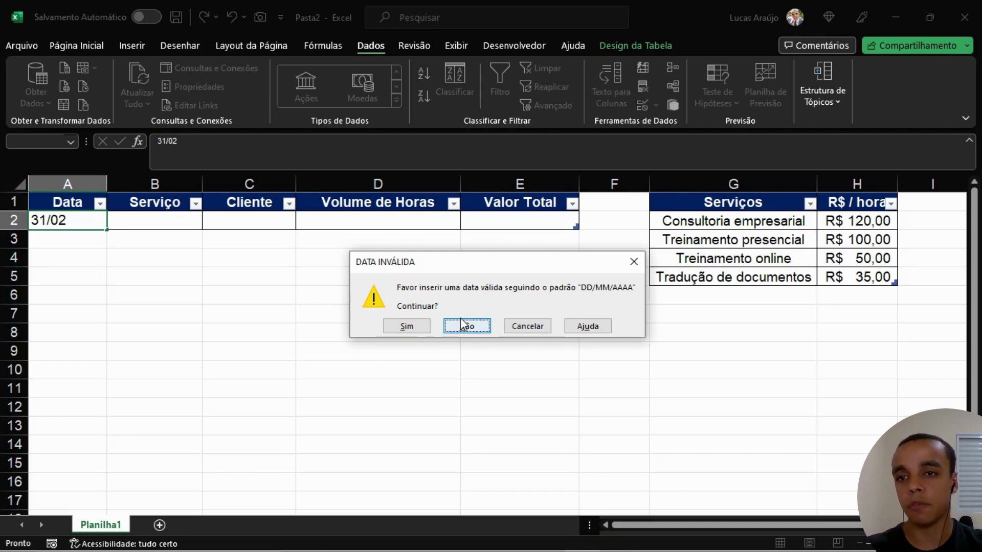
left_click(407, 326)
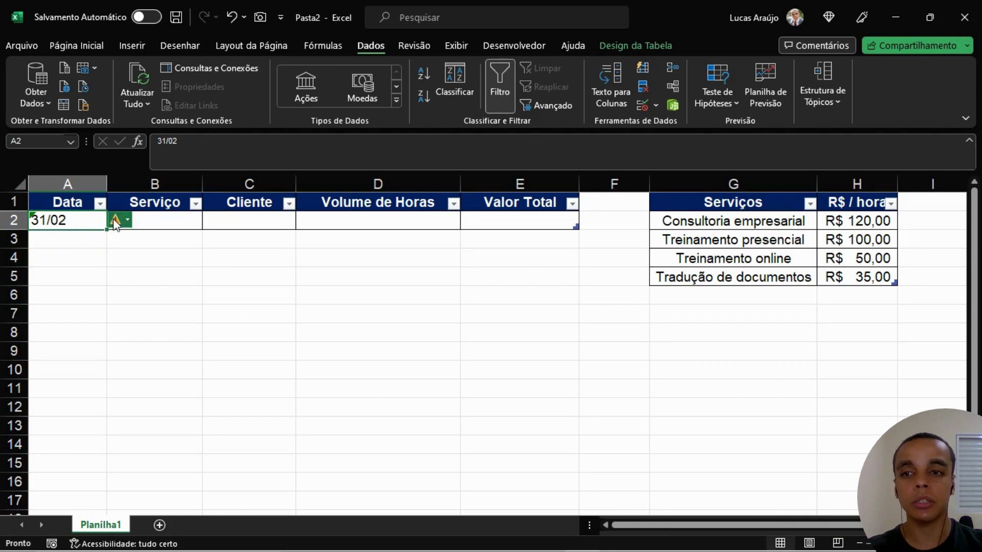
mouse_move(114, 221)
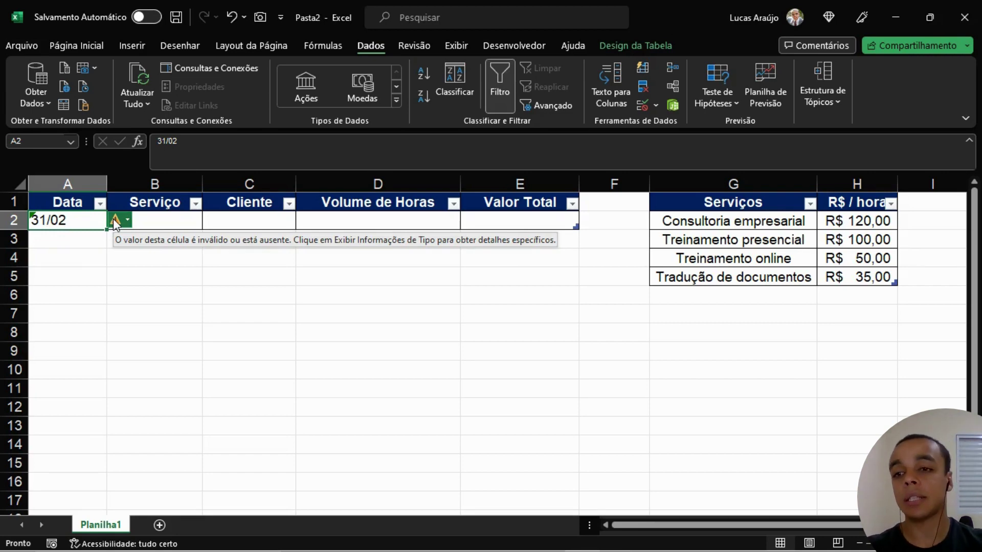
Re-enter 31/02 in cell A2, decline to continue at the alert, and clear the cell.
double_click(85, 226)
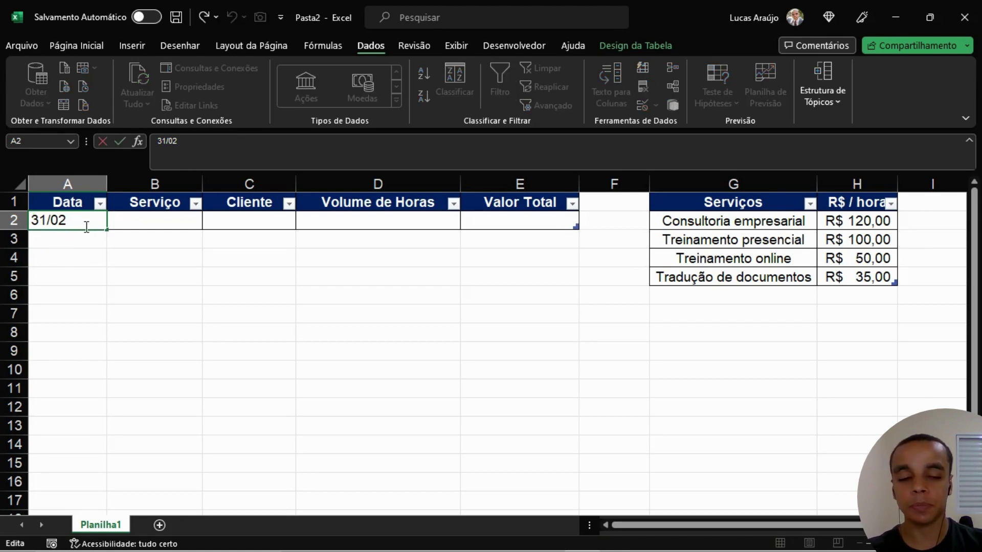
key("Return")
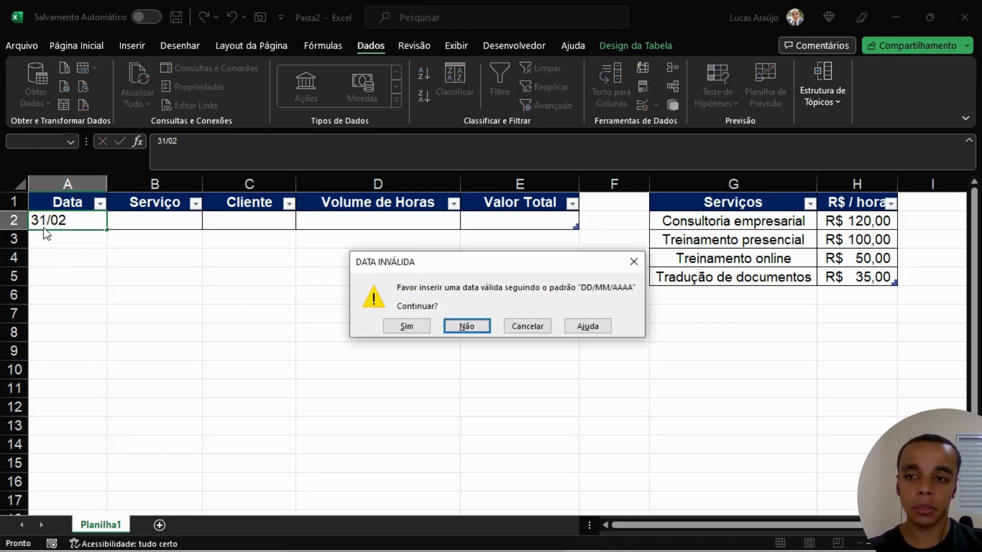
left_click(467, 324)
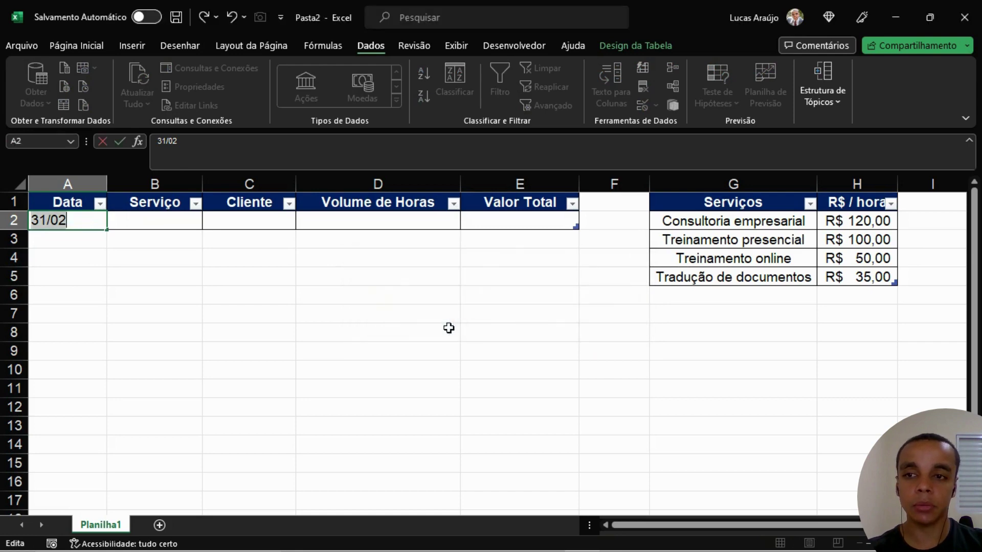
key("BackSpace")
key("BackSpace")
key("BackSpace")
key("BackSpace")
key("BackSpace")
key("Return")
left_click(72, 221)
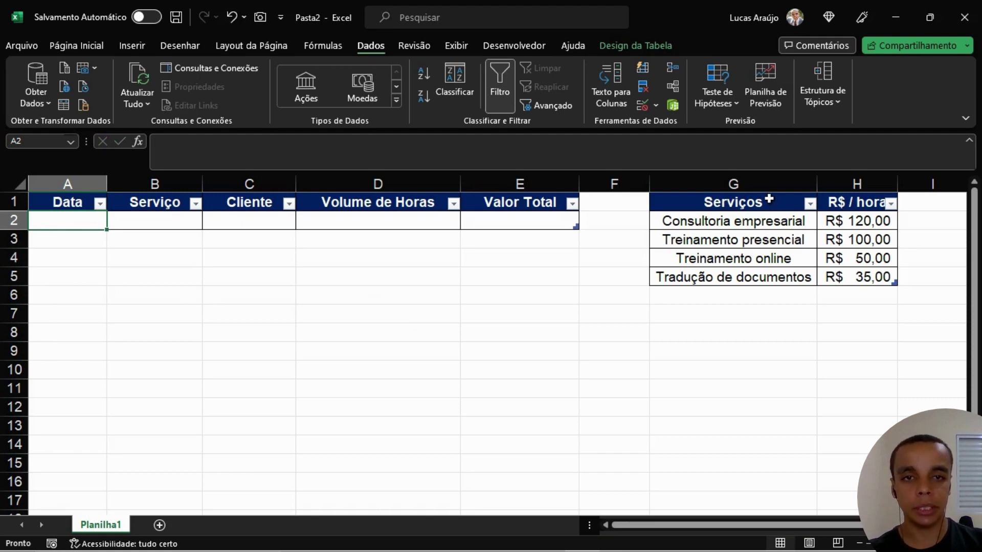
Change the error alert style of cell A2's data validation to Informações and apply it.
left_click(657, 105)
left_click(665, 124)
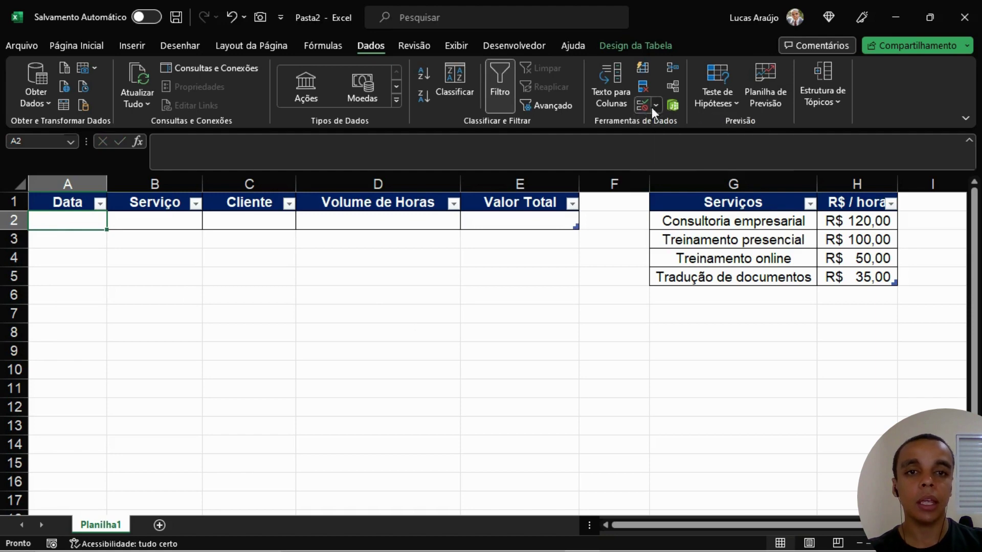
left_click(462, 282)
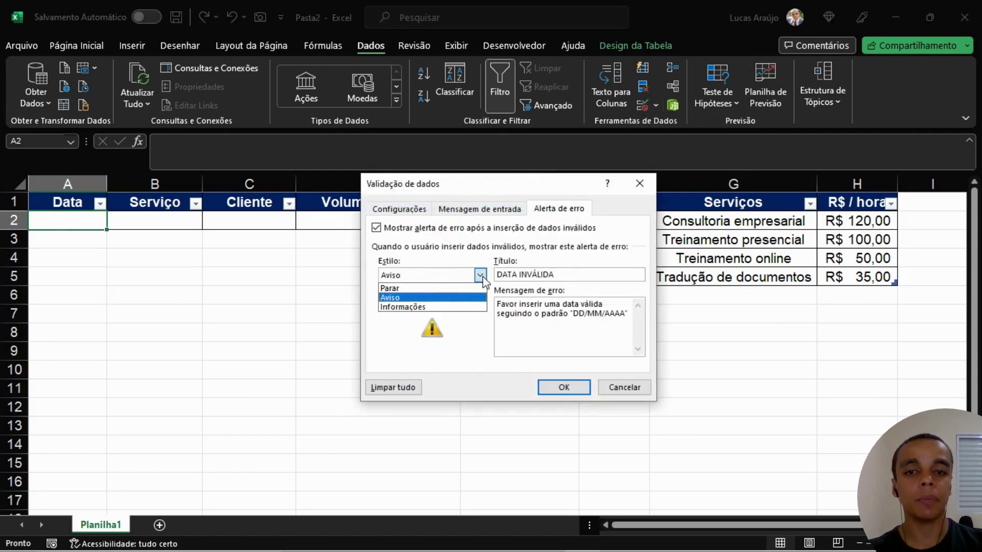
left_click(393, 308)
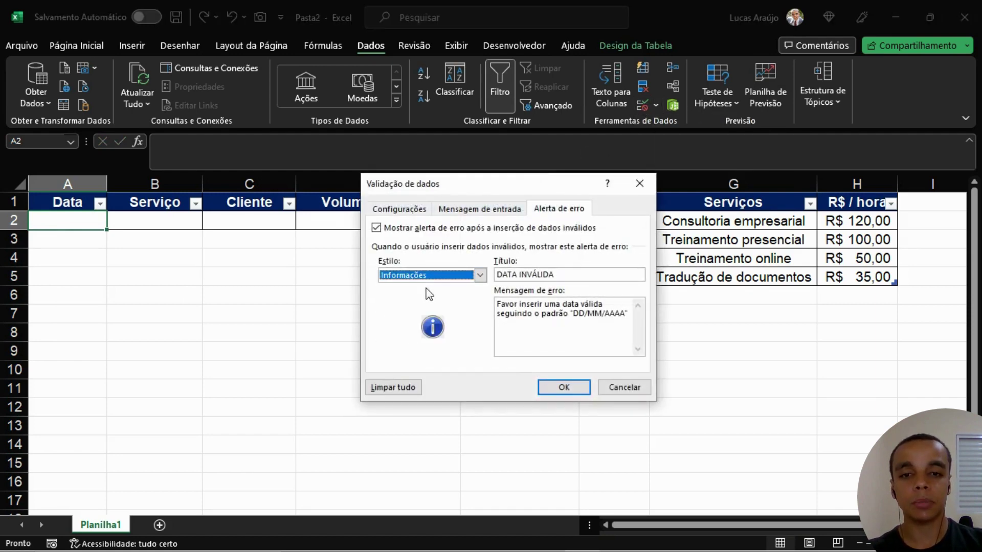
left_click(563, 387)
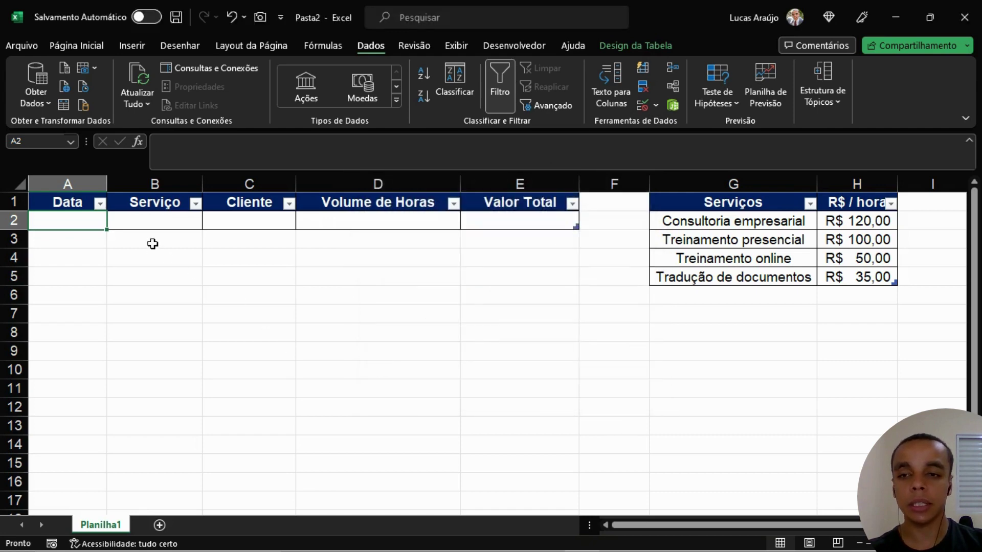
Test the Informações alert by entering 31/02 in cell A2, accept the entry, and reselect the cell.
type("31/02")
key("Return")
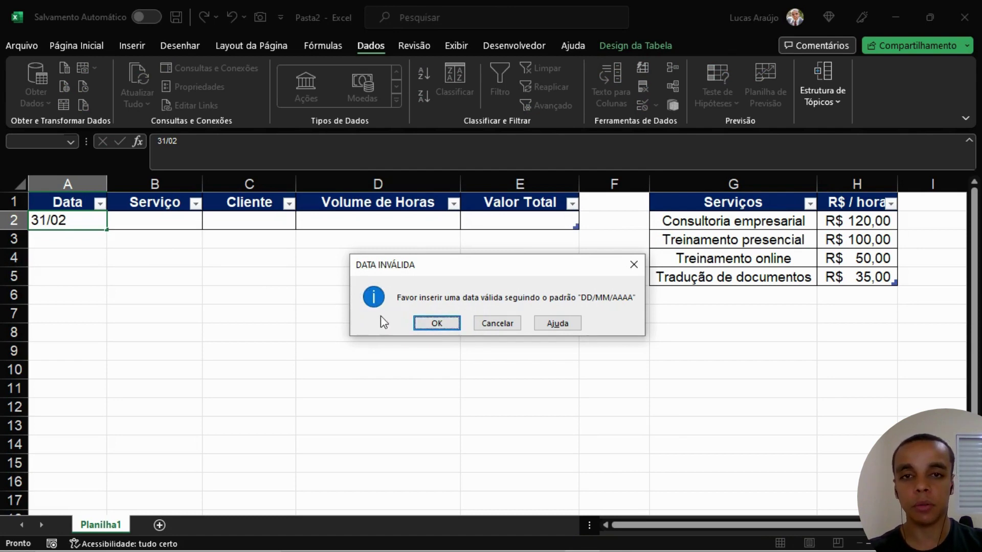
left_click(434, 326)
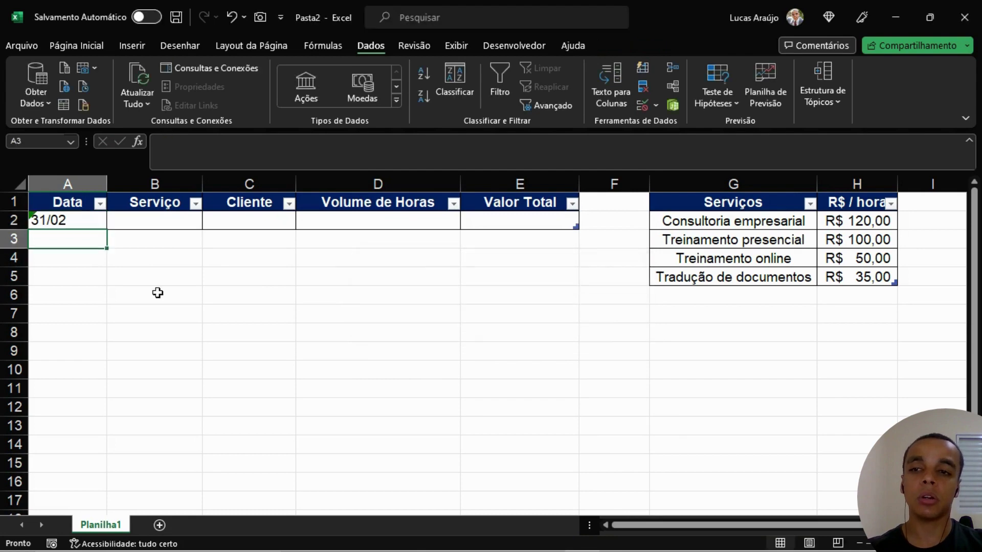
left_click(136, 261)
left_click(98, 222)
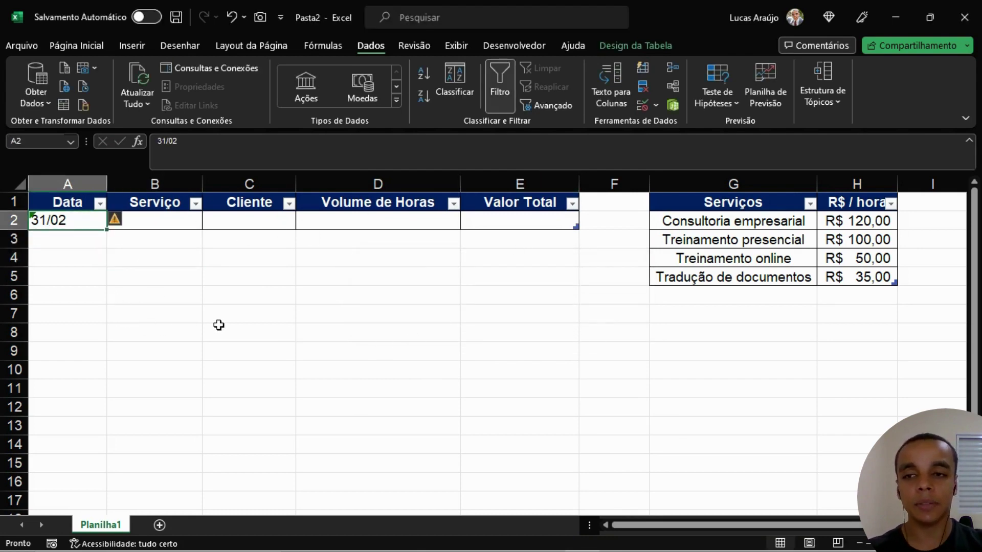
Replace the entry in cell A2 with the current date, 03/01/2023, keeping the cell selected.
key("ctrl+semicolon")
key("Return")
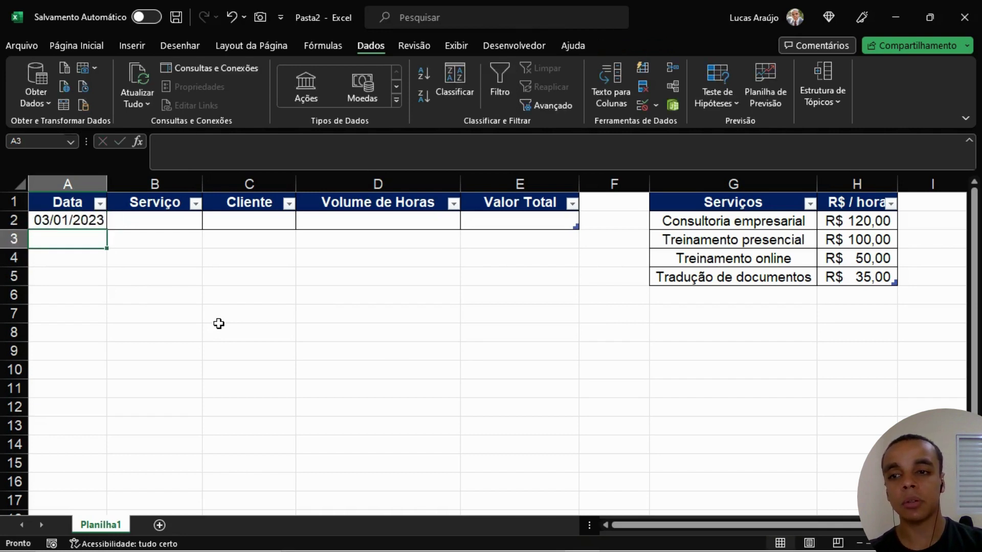
key("Up")
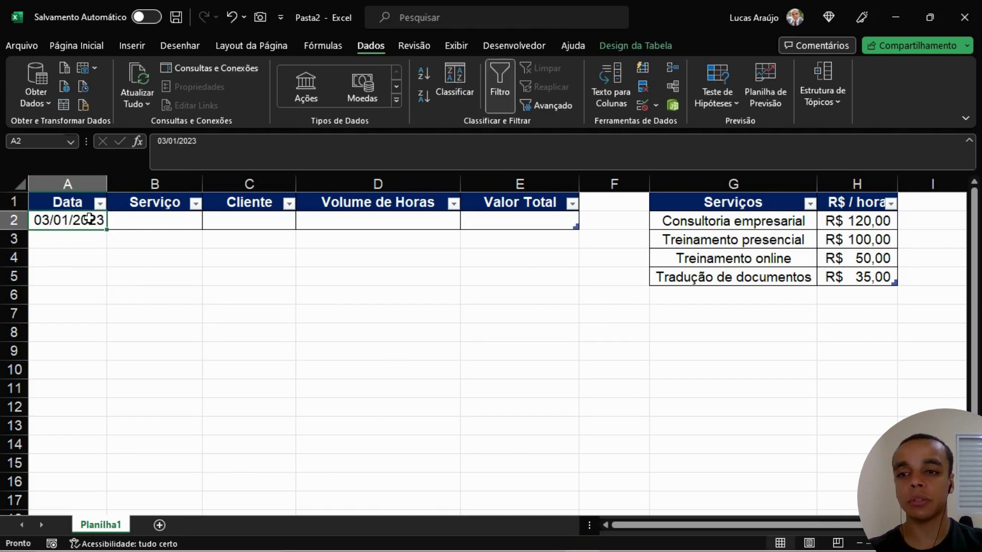
Set the error alert style in cell A2's data validation to Parar.
left_click(643, 106)
left_click(479, 276)
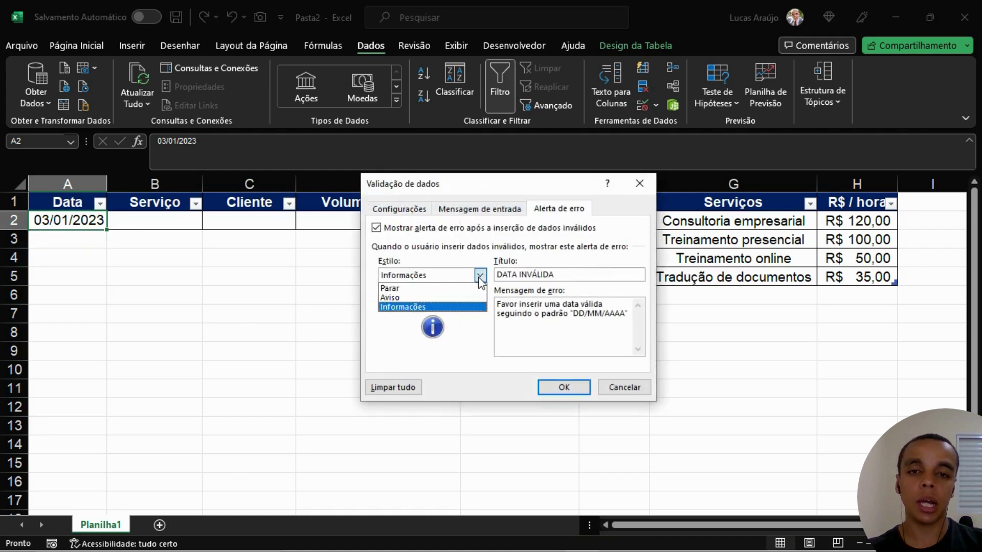
left_click(436, 288)
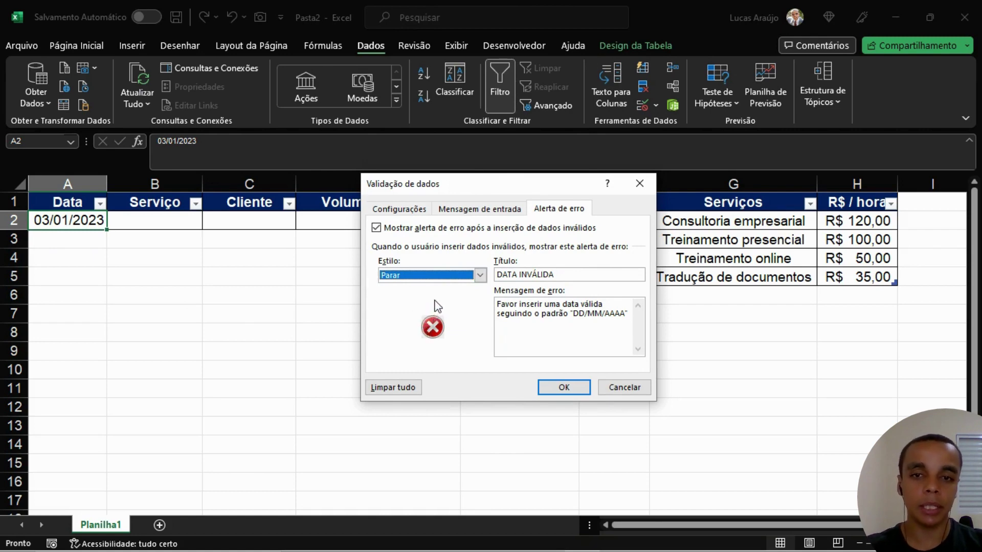
Give the validation's input message the title DATA and reuse the error alert's message text as its message.
left_click(629, 316)
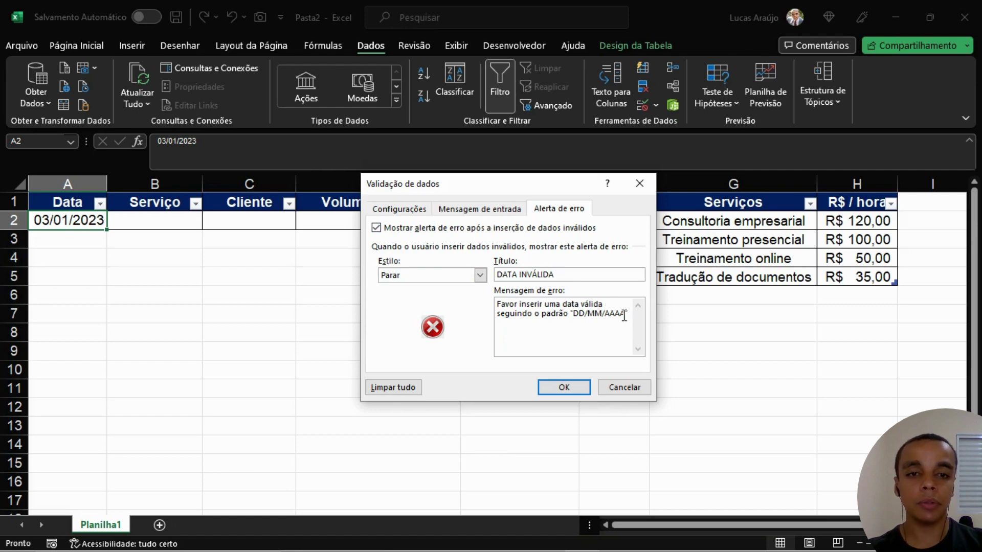
left_click_drag(629, 315, 493, 306)
key("ctrl+c")
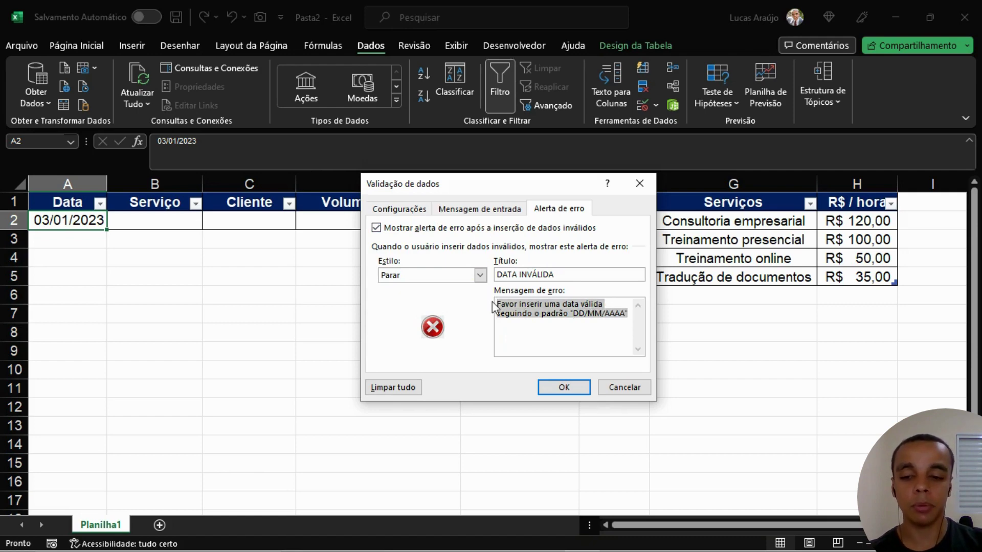
left_click(496, 209)
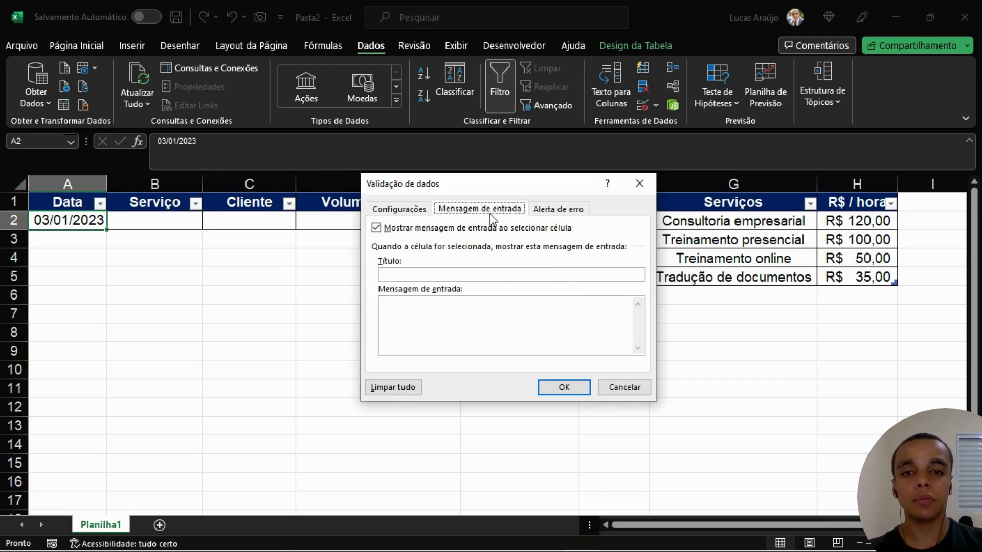
left_click(488, 274)
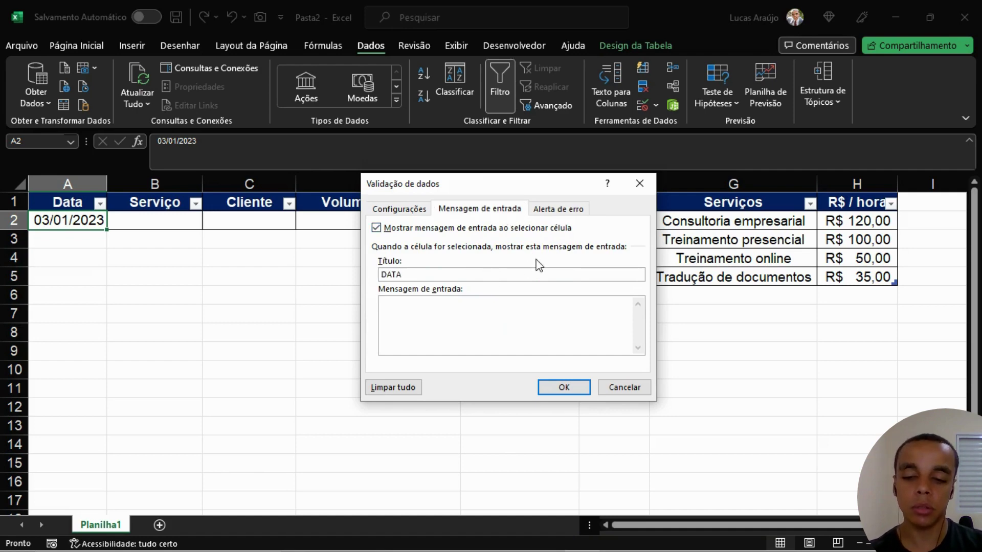
key("Tab")
key("ctrl+v")
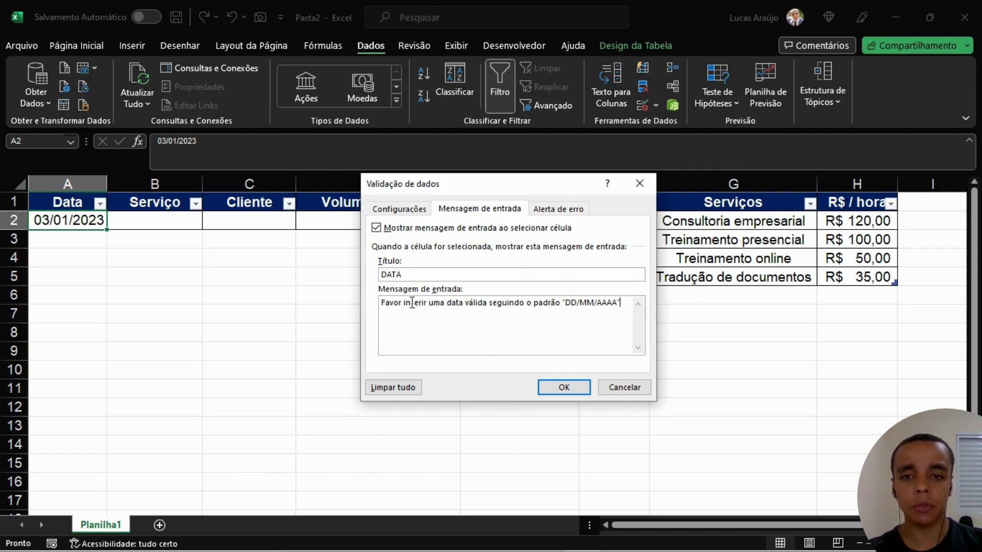
Reword the input message to "Favor informar a data de execução do serviço seguindo o padrão "DD/MM/AAAA"" and apply the validation.
left_click_drag(404, 303, 444, 302)
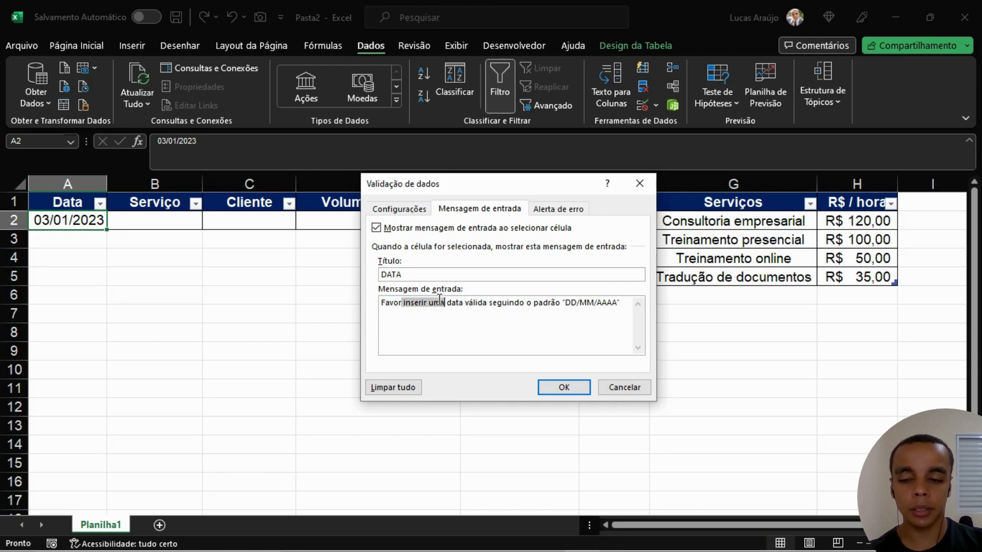
type("informa")
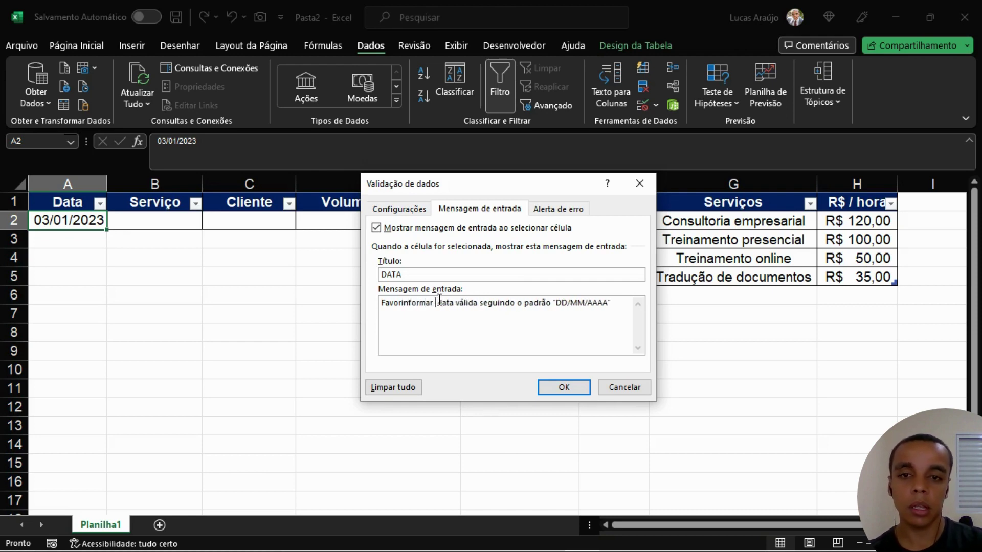
key("BackSpace")
key("BackSpace")
key("BackSpace")
key("BackSpace")
key("BackSpace")
key("BackSpace")
key("BackSpace")
type("infor")
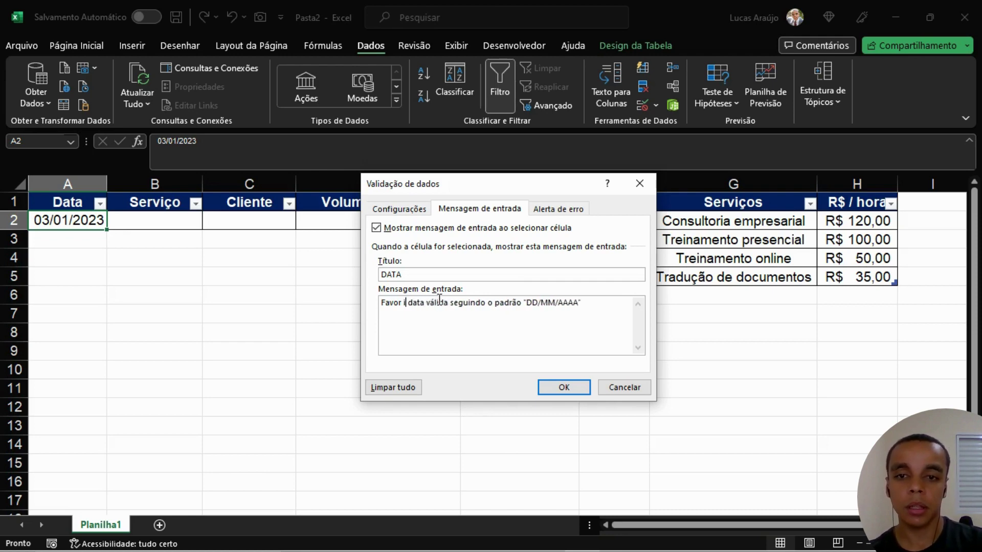
type("mar a")
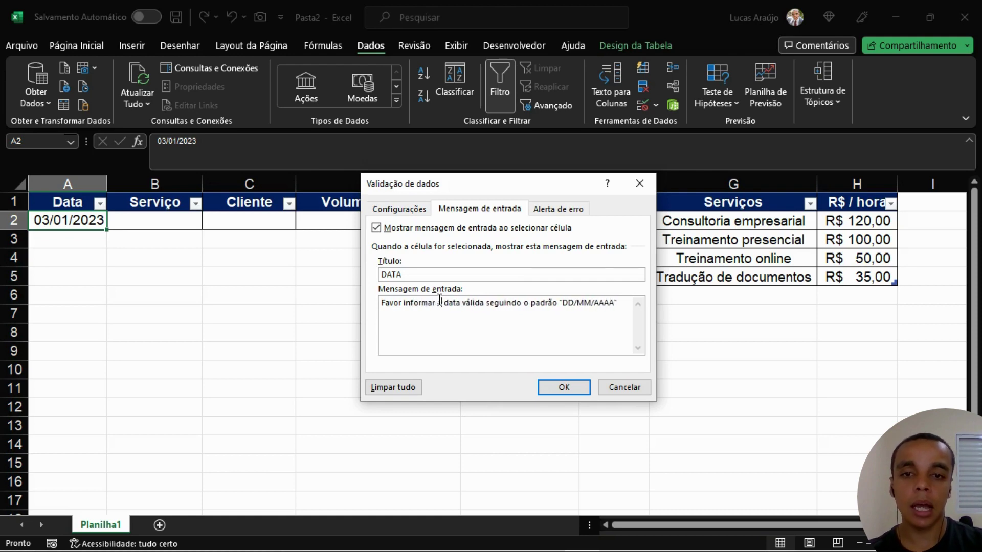
left_click_drag(462, 305, 484, 304)
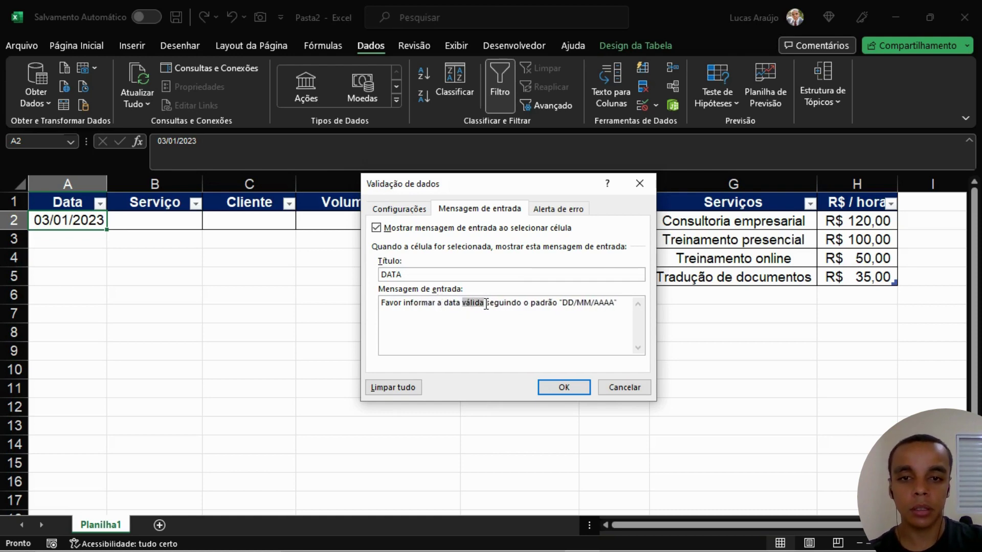
type("de execu")
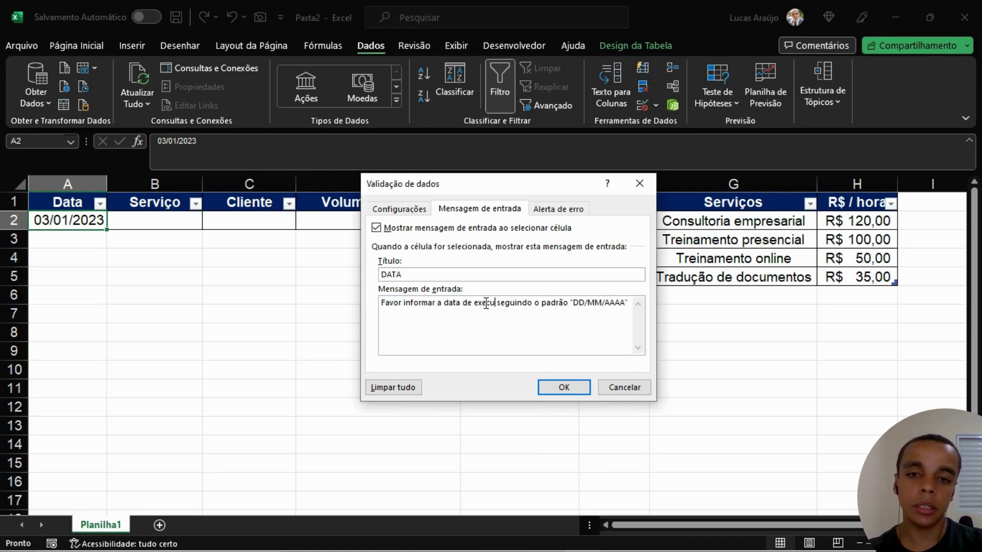
type("ção do ser")
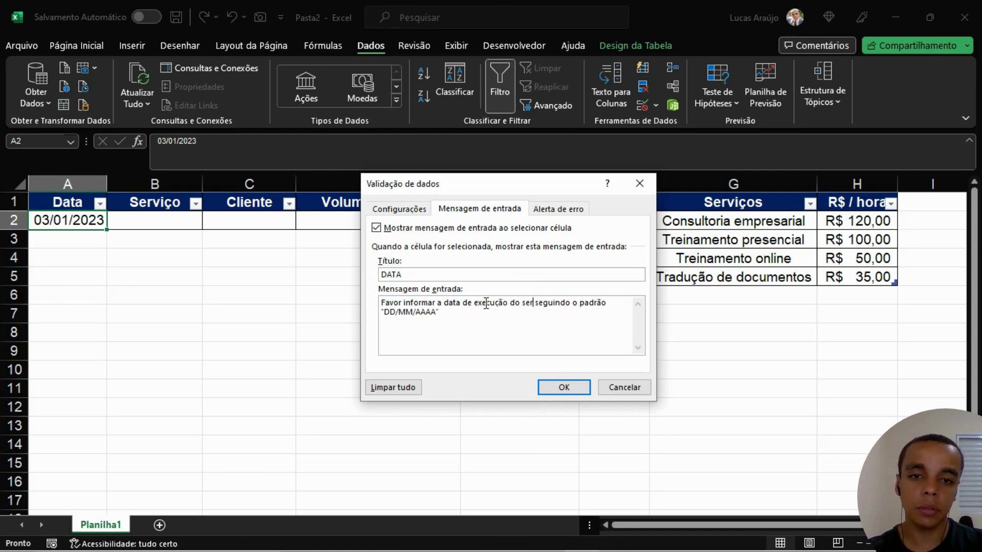
type("viço")
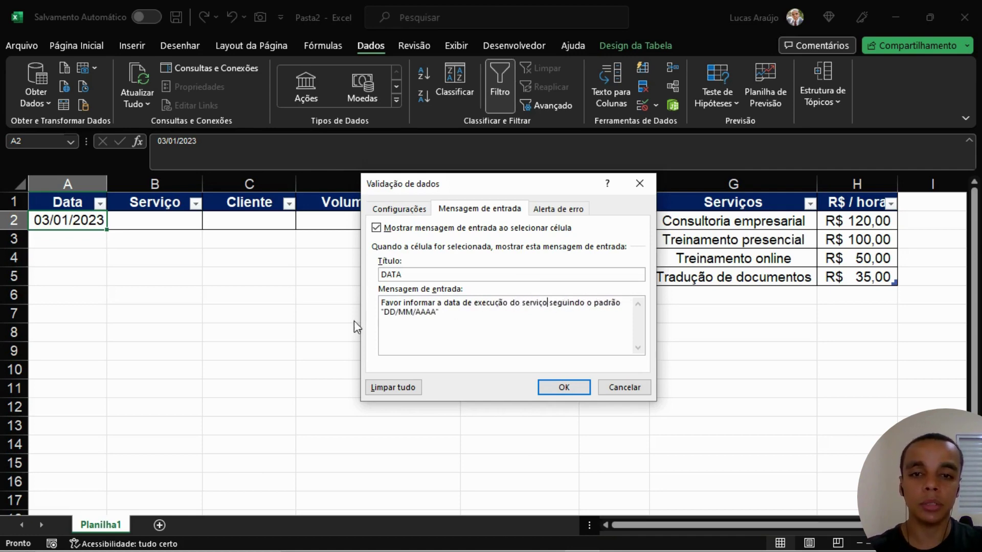
left_click(570, 388)
Check the input message on cell A2 by selecting other cells and returning to it.
left_click(272, 279)
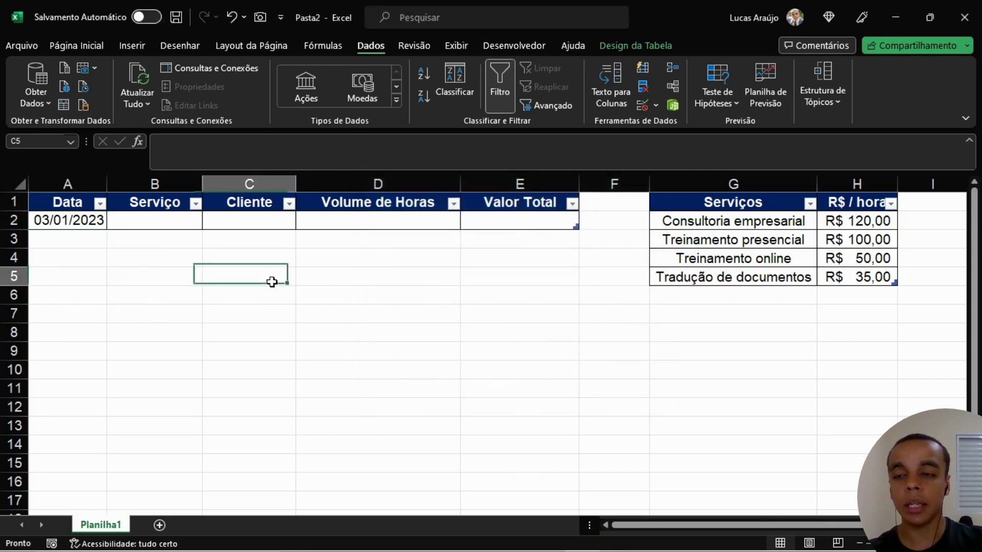
left_click(71, 224)
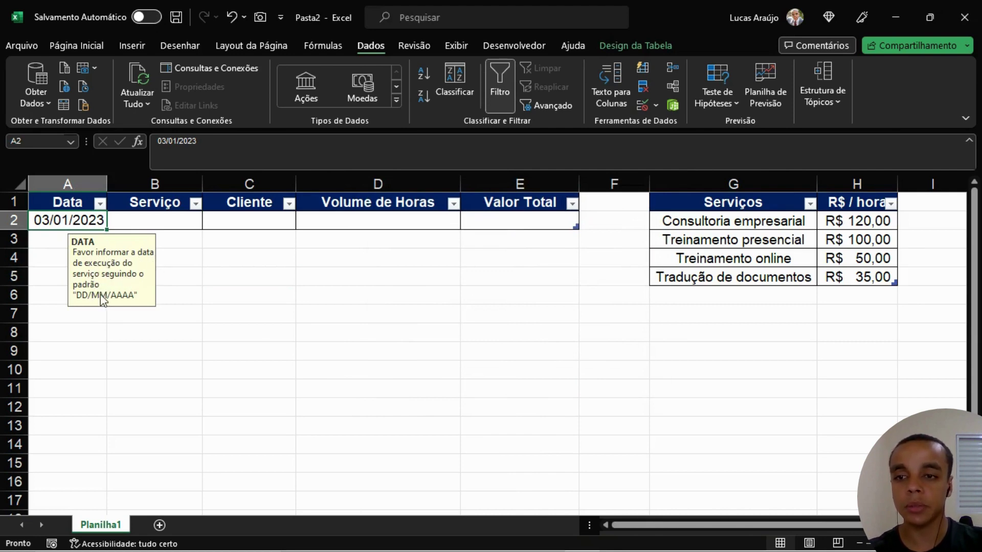
left_click(208, 296)
left_click(96, 225)
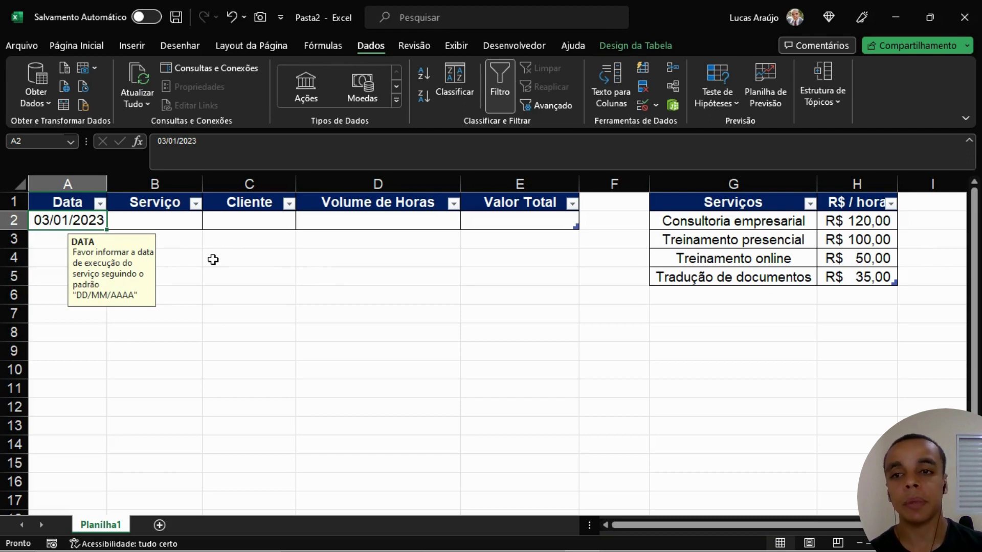
left_click(179, 217)
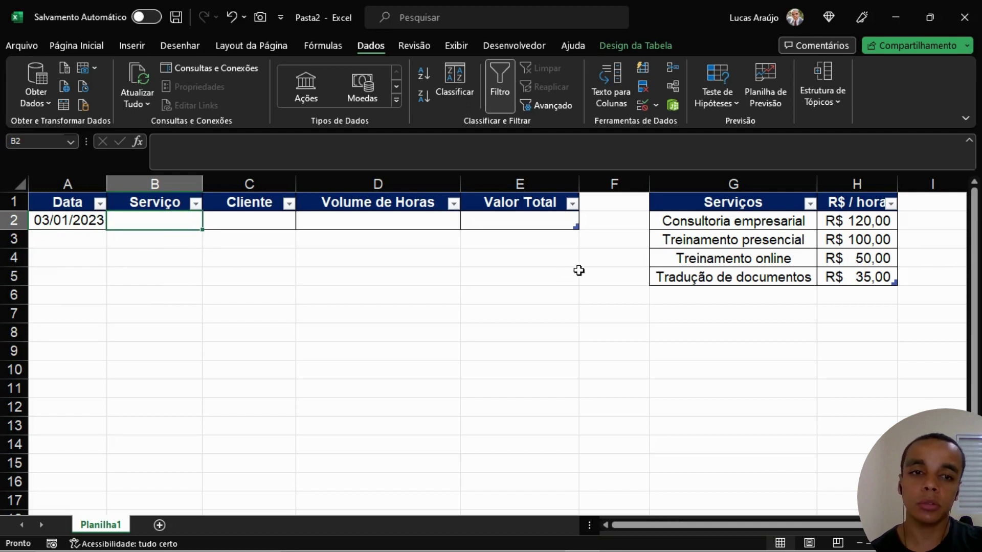
left_click(729, 217)
left_click_drag(728, 217, 732, 277)
left_click(859, 221)
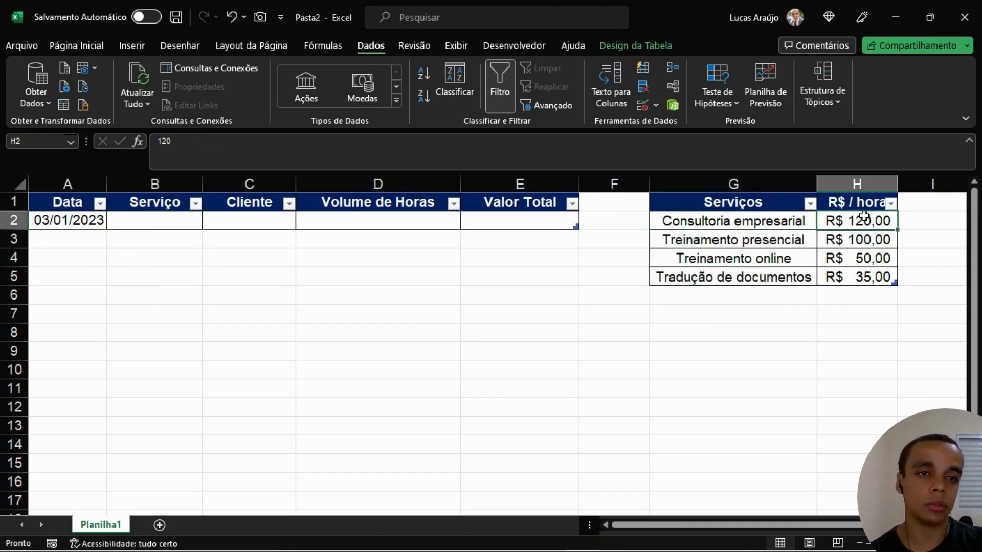
Set cell B2's data validation to allow a Lista with the service names in =$G$2:$G$5 as its source.
left_click(174, 226)
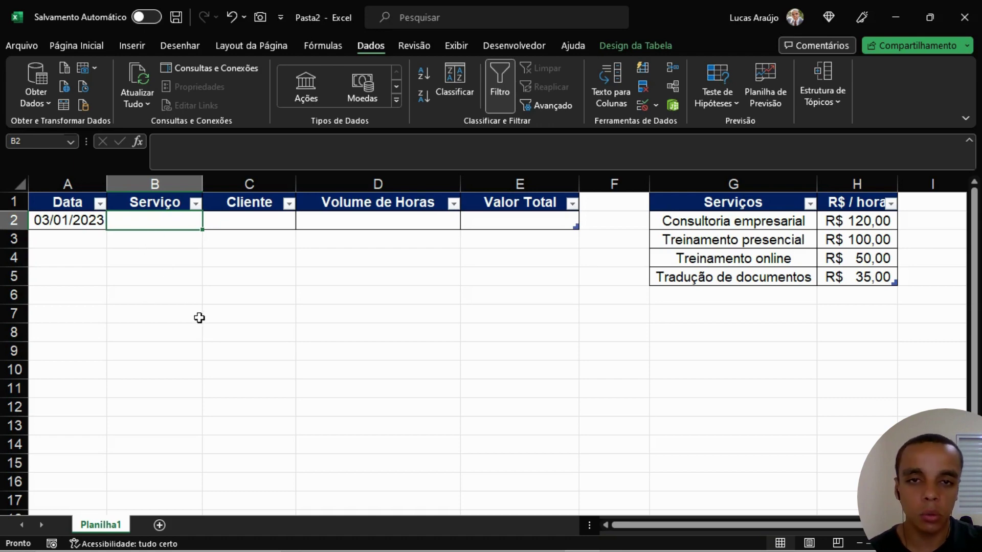
left_click(645, 107)
left_click(416, 212)
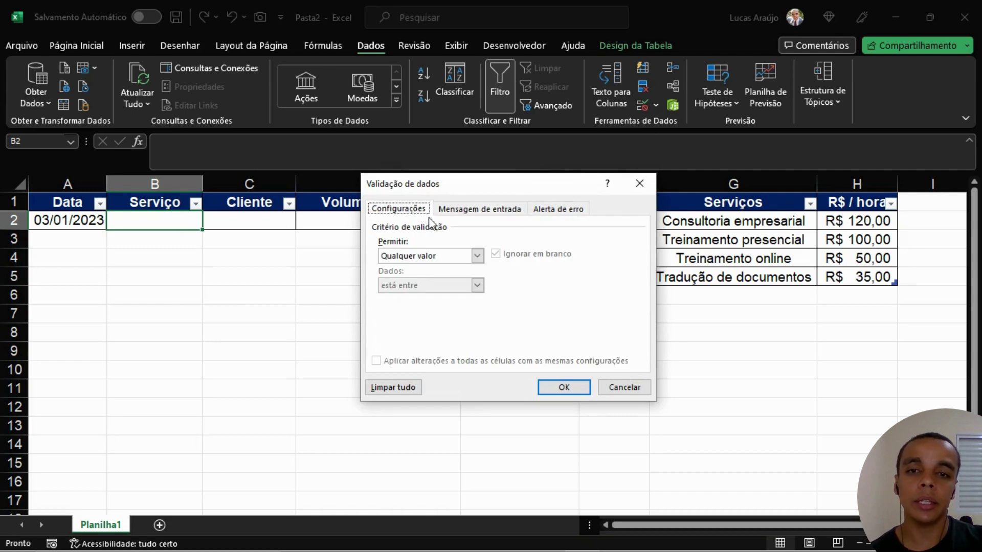
left_click(476, 255)
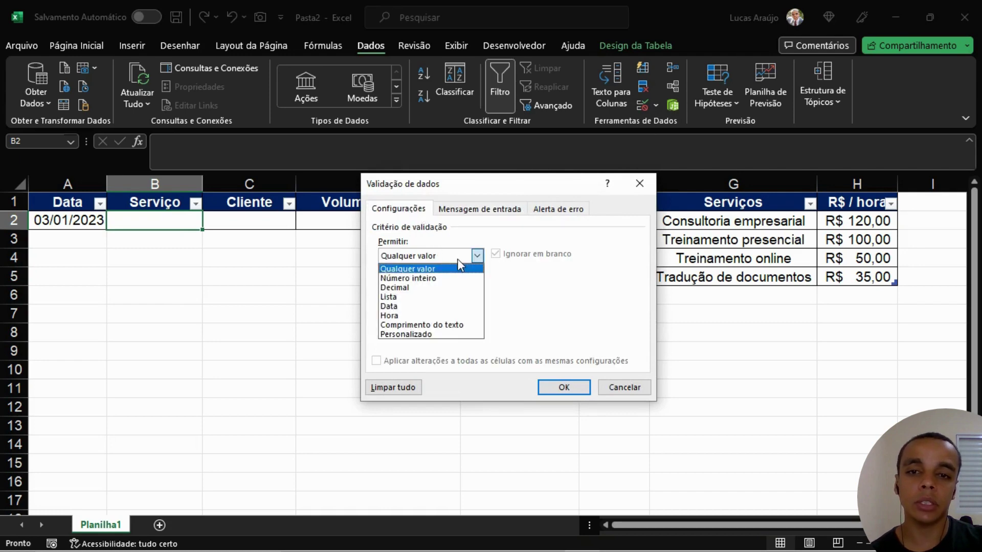
left_click(392, 298)
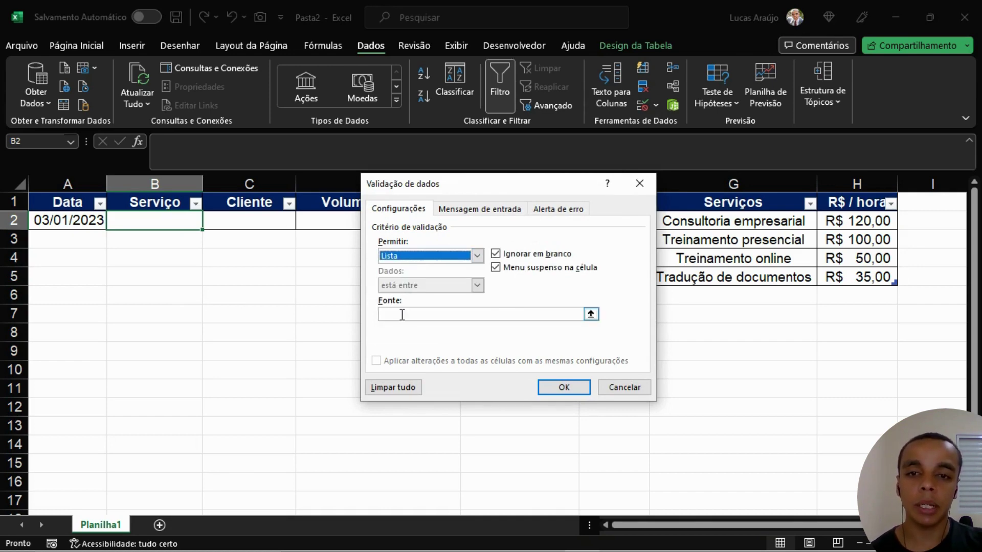
left_click(404, 315)
left_click_drag(545, 187, 461, 268)
left_click_drag(727, 226, 733, 276)
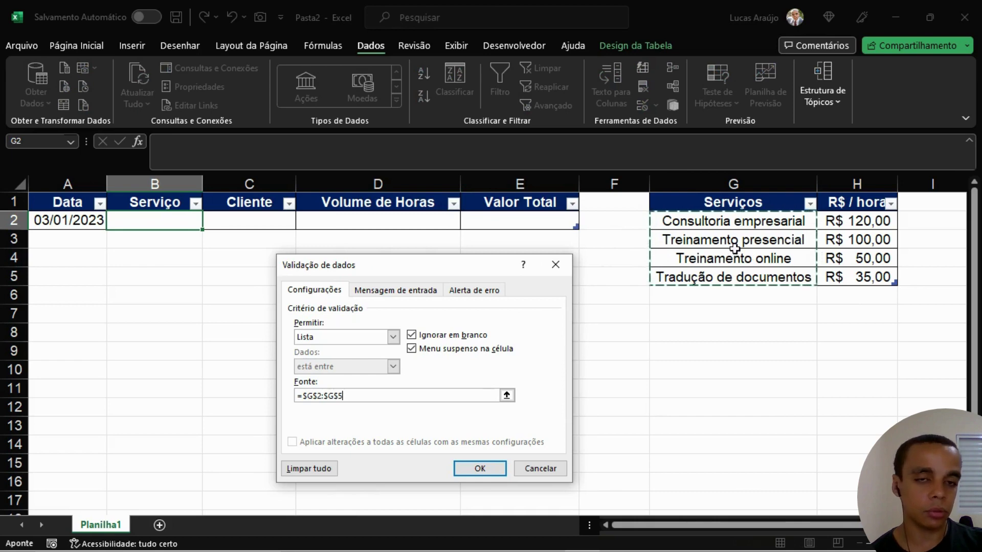
Give B2's validation an input message titled SERVIÇO with the text "Informar o serviço executado.".
left_click(405, 292)
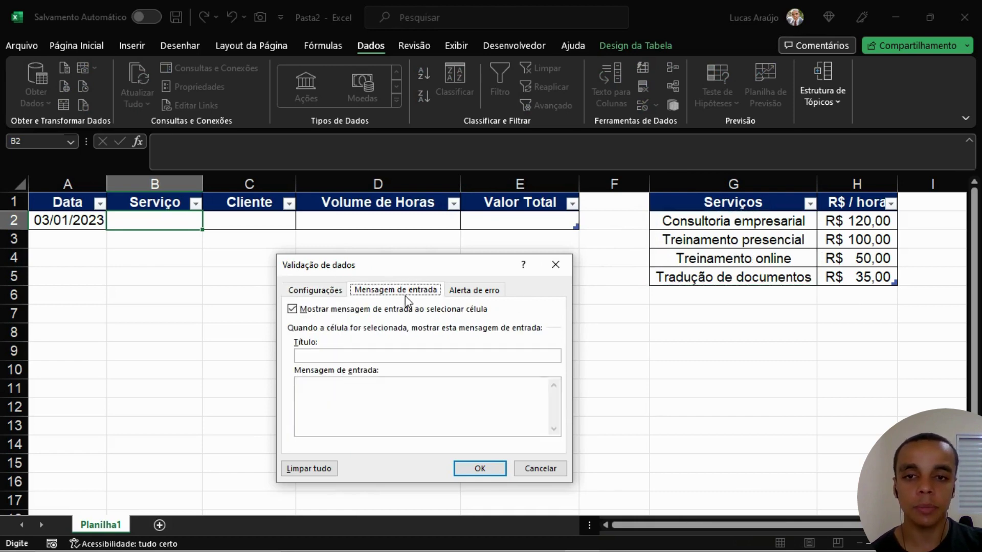
left_click(333, 355)
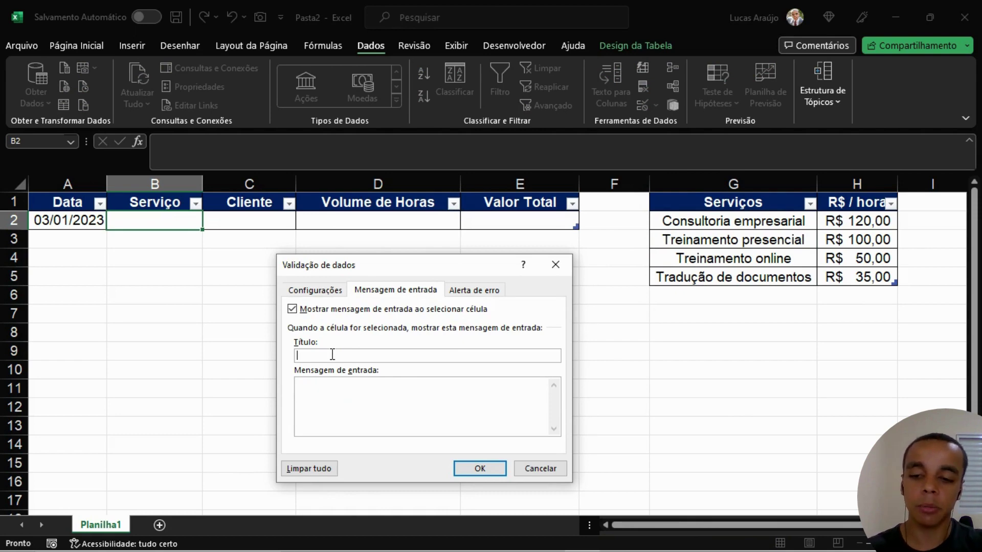
type("SERVIÇO")
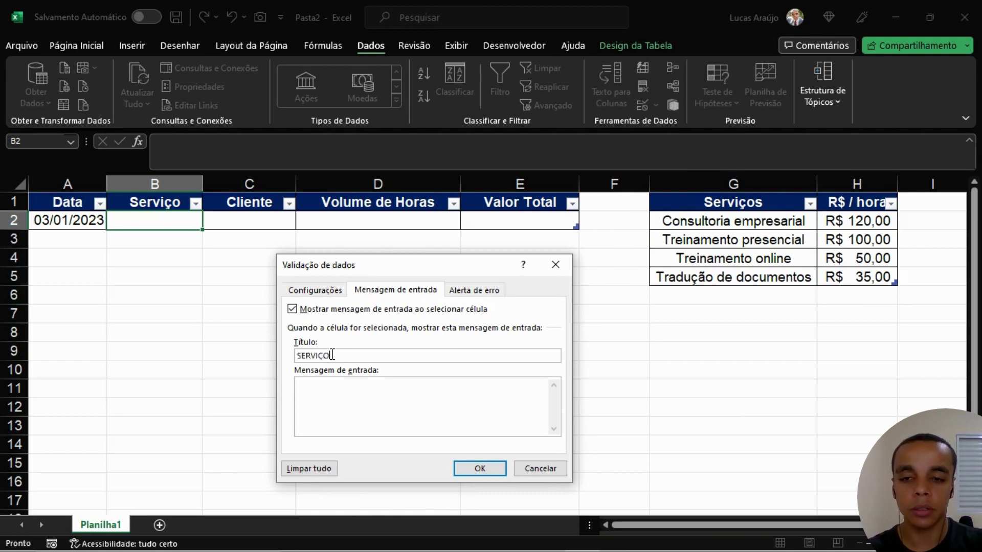
key("Tab")
type("Informar")
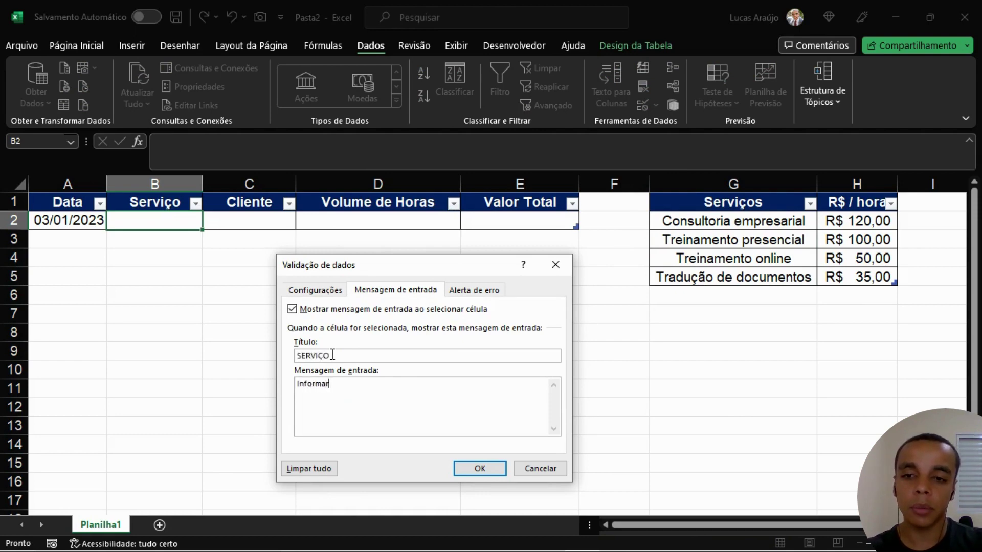
type(" o serviço ex")
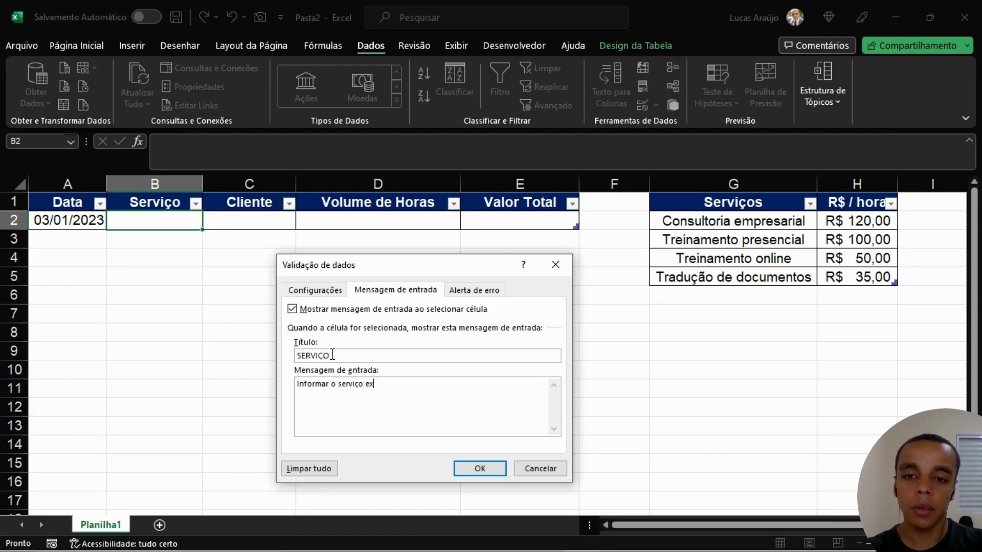
type("ecutado.")
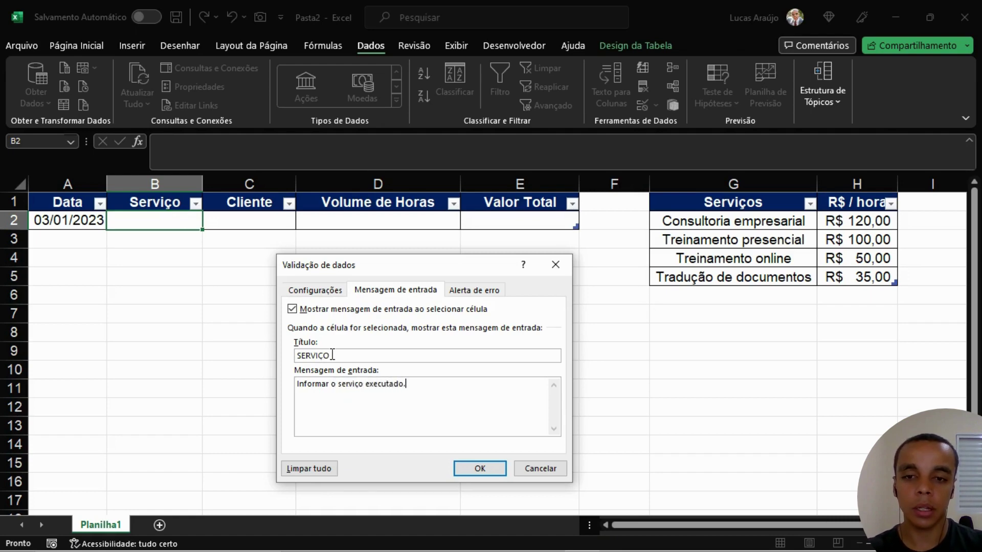
Reword the start of the input message so it reads "Selecionar o serviço executado.".
key("Delete")
key("Delete")
key("Delete")
key("Delete")
key("Delete")
key("Delete")
key("Delete")
key("Delete")
key("Delete")
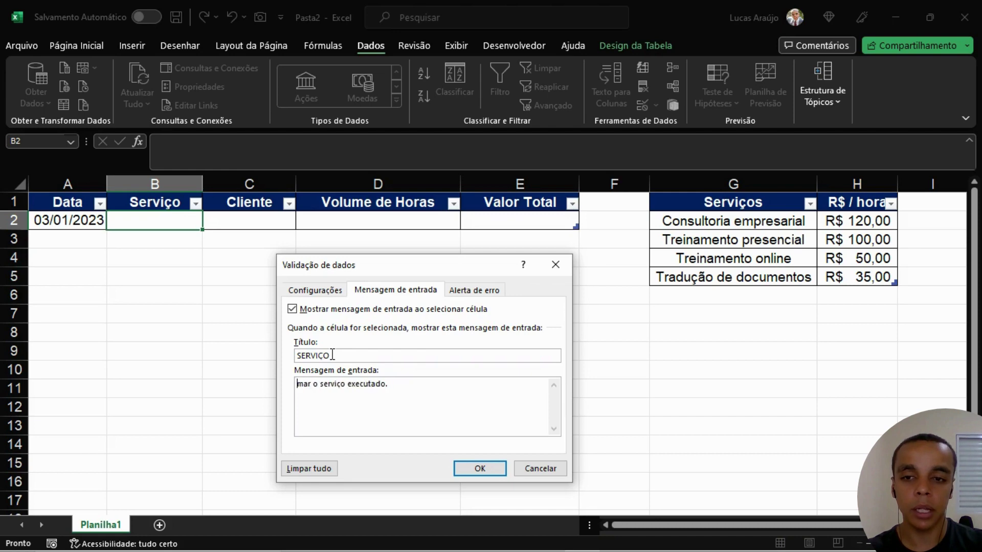
type("Se")
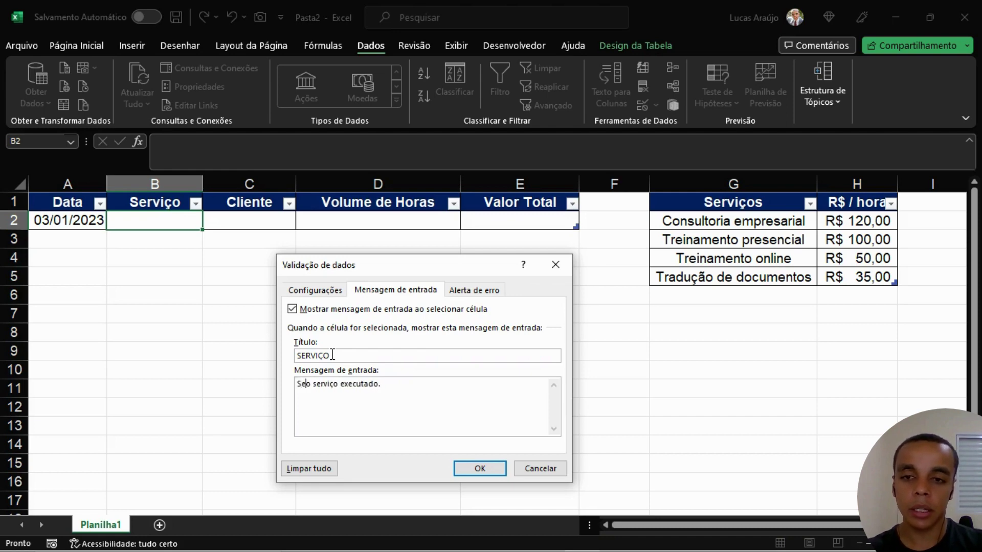
type("lecionar")
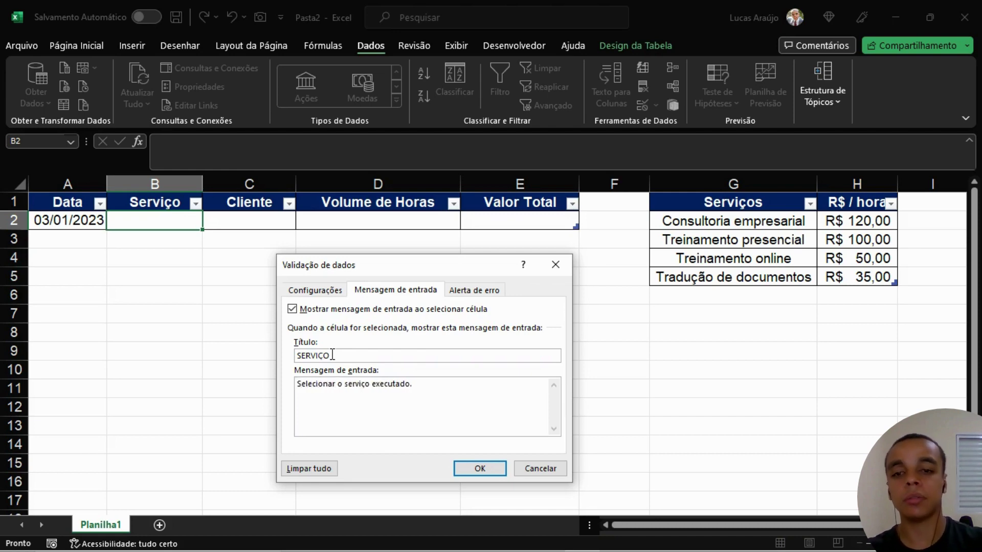
Give the validation's error alert the title SERVIÇO INVÁLIDO.
left_click(470, 290)
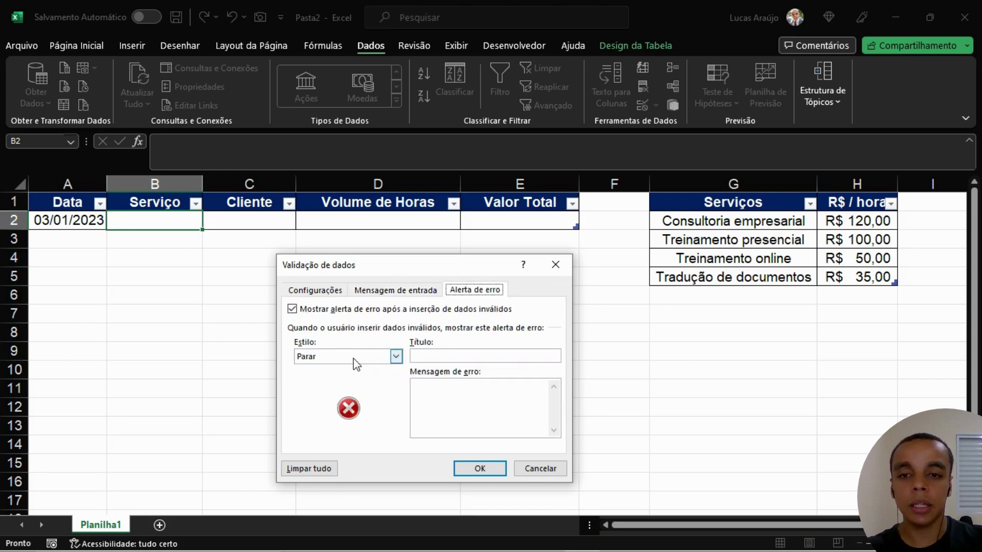
left_click(452, 358)
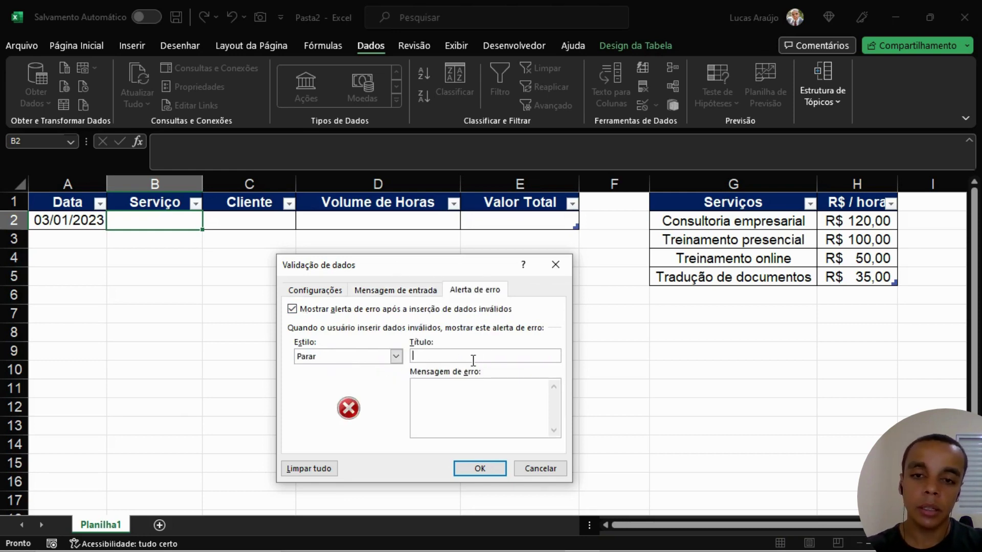
type("SERVI")
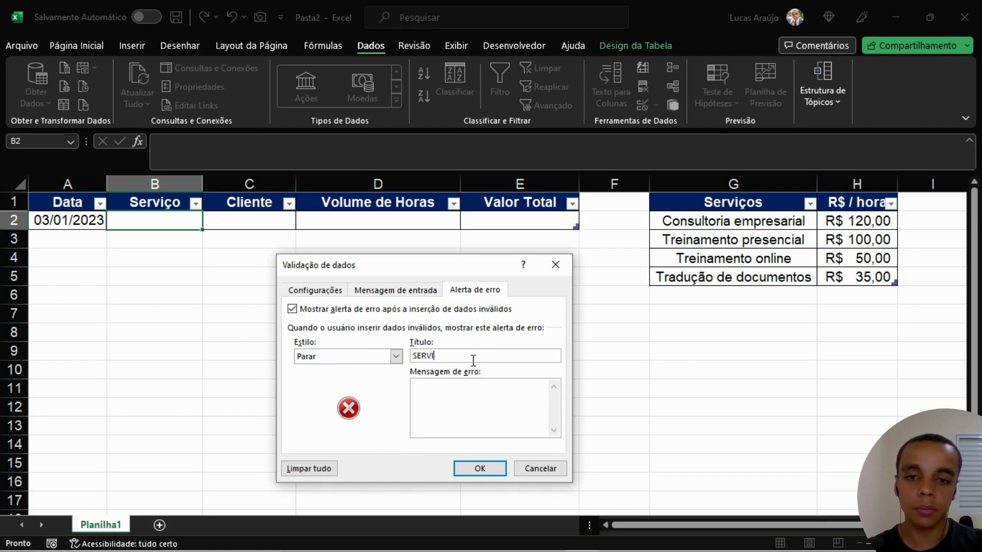
type("ÇO INVÁLIDO")
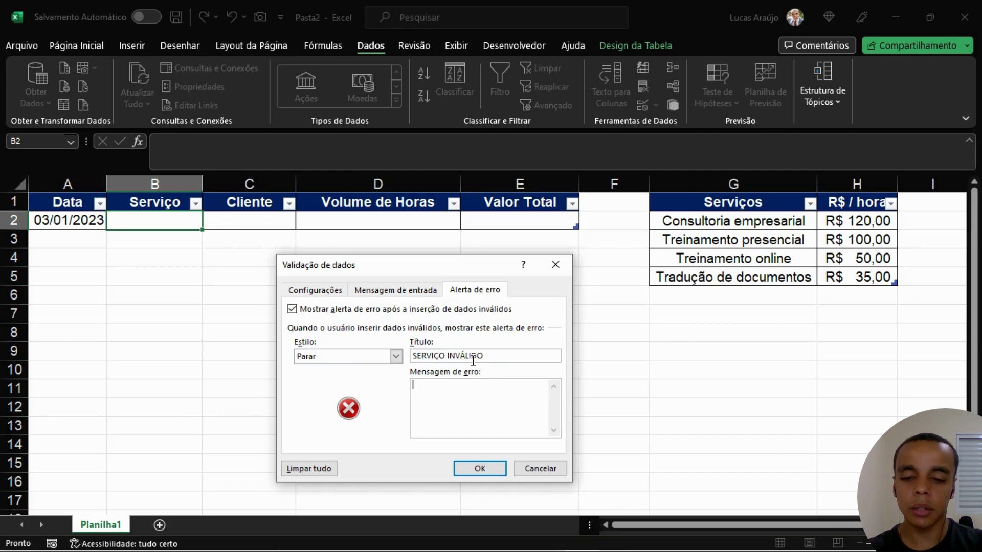
Set the error alert's message to "Favor selecionar um serviço válido." and apply the validation.
type("Favor inseri")
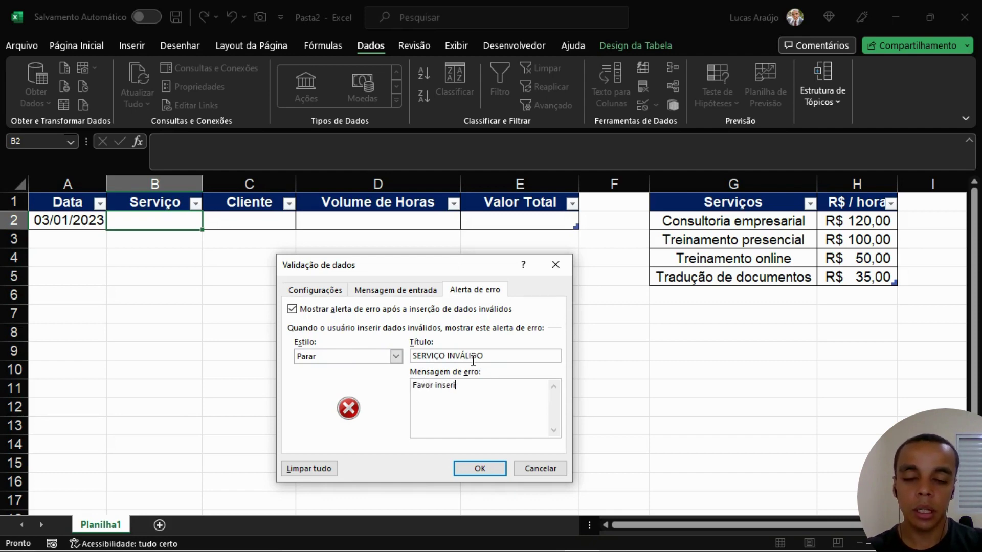
key("BackSpace")
key("BackSpace")
key("BackSpace")
key("BackSpace")
key("BackSpace")
key("BackSpace")
type("selecio")
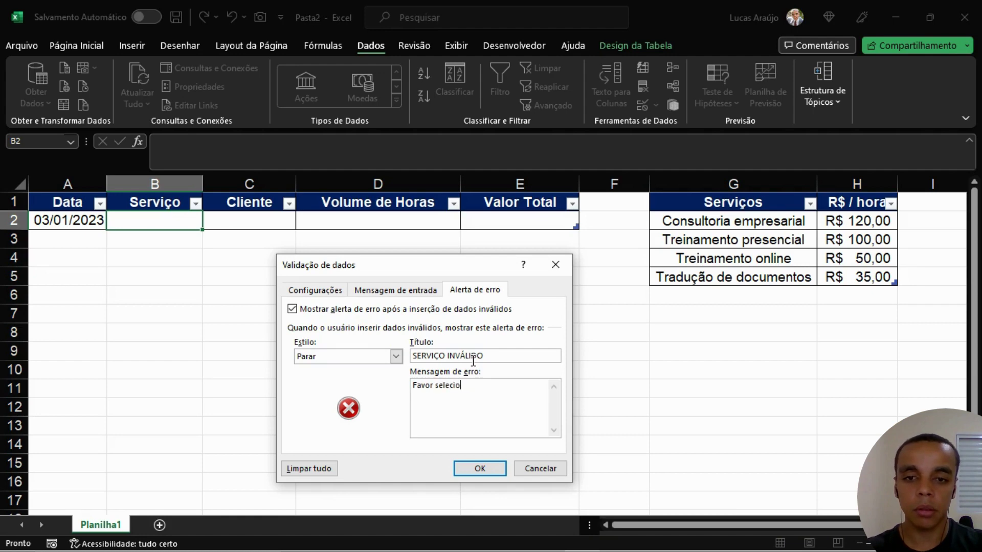
type("nar um serviç")
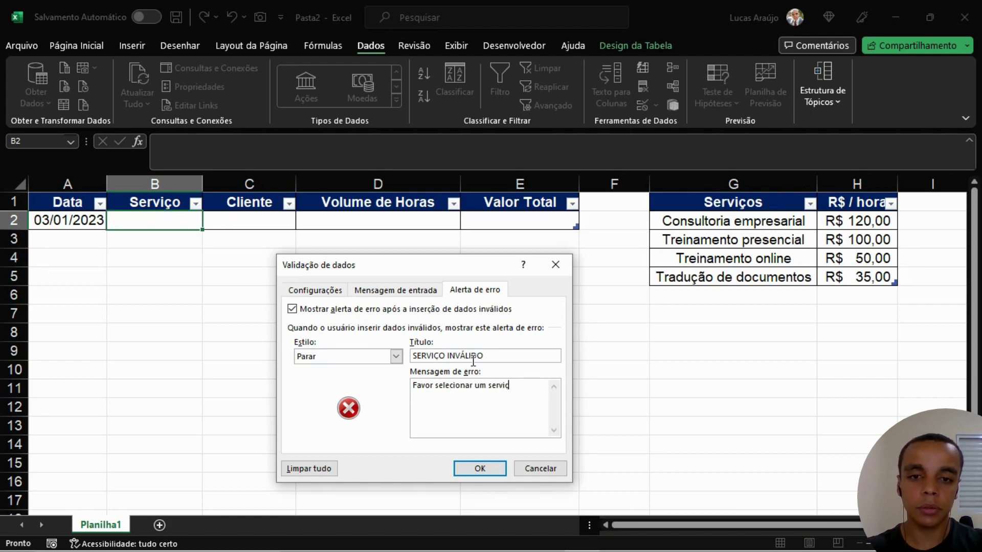
type("o ´vp")
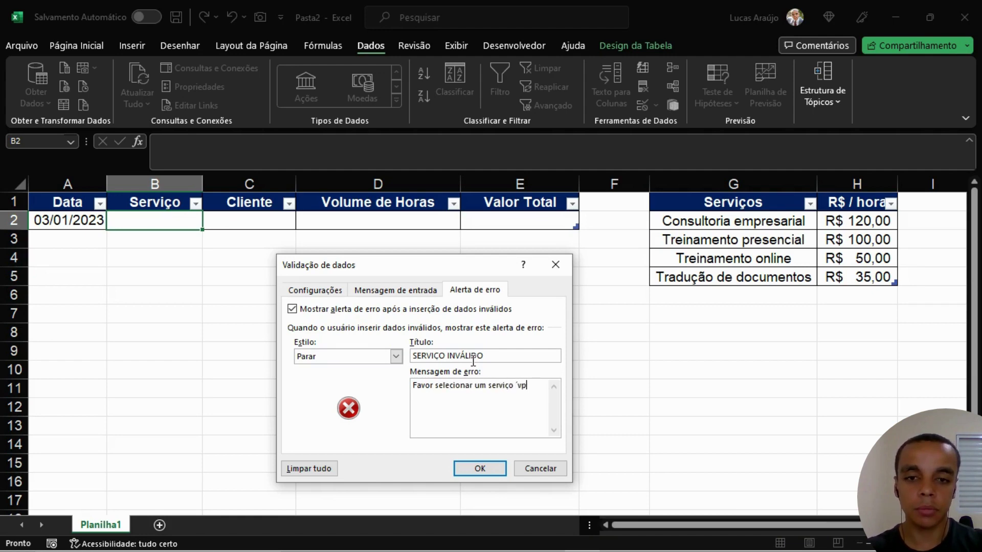
key("BackSpace")
key("BackSpace")
key("BackSpace")
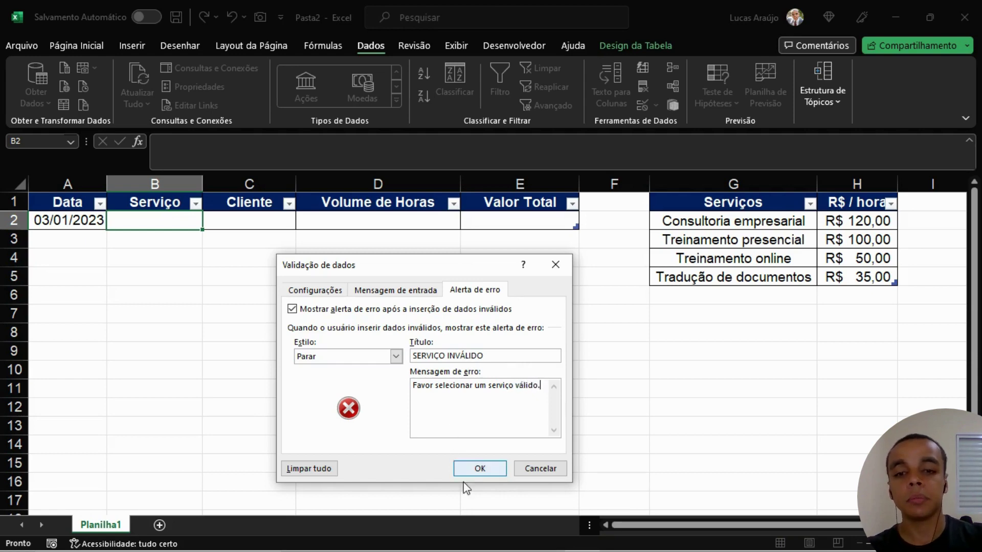
left_click(479, 469)
Choose Tradução de documentos from cell B2's dropdown list and autofit column B to its content.
left_click(324, 320)
left_click(169, 228)
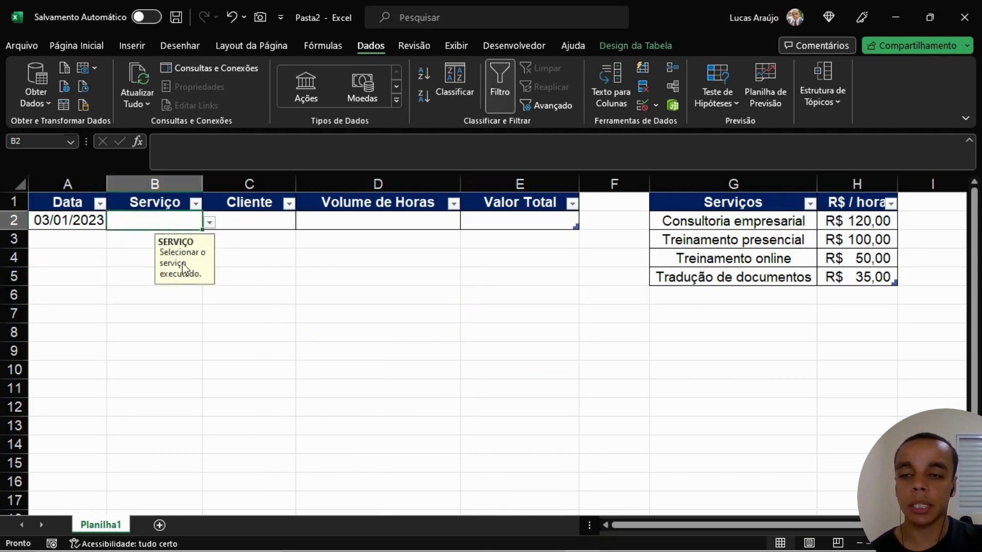
left_click(210, 223)
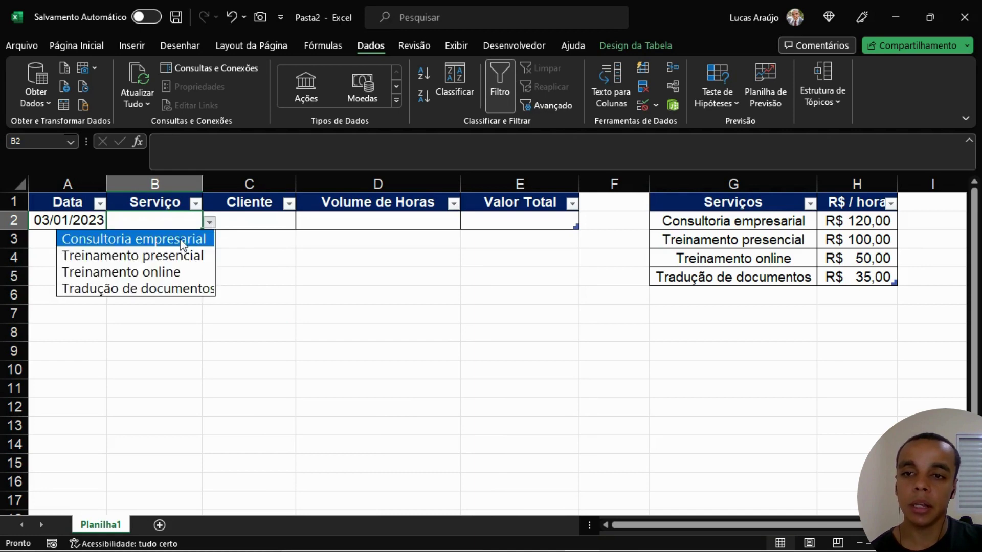
left_click(165, 289)
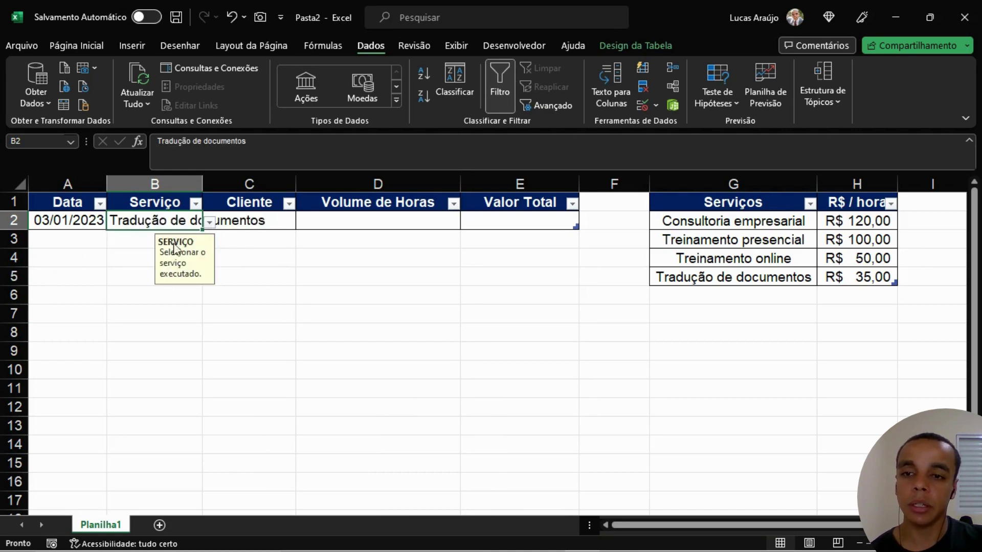
double_click(204, 191)
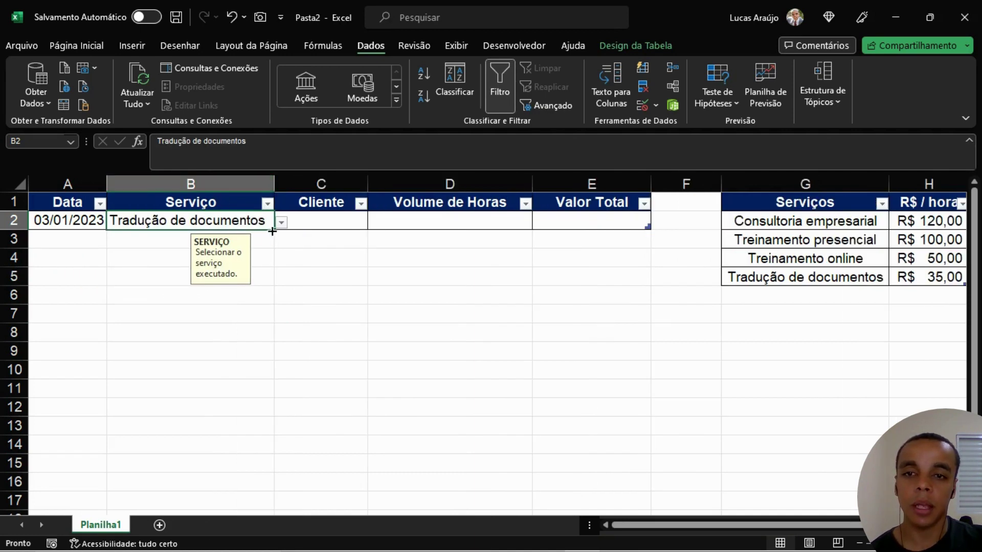
Switch cell B2 to Consultoria empresarial and finally to Treinamento presencial using its dropdown list.
left_click(282, 222)
left_click(200, 241)
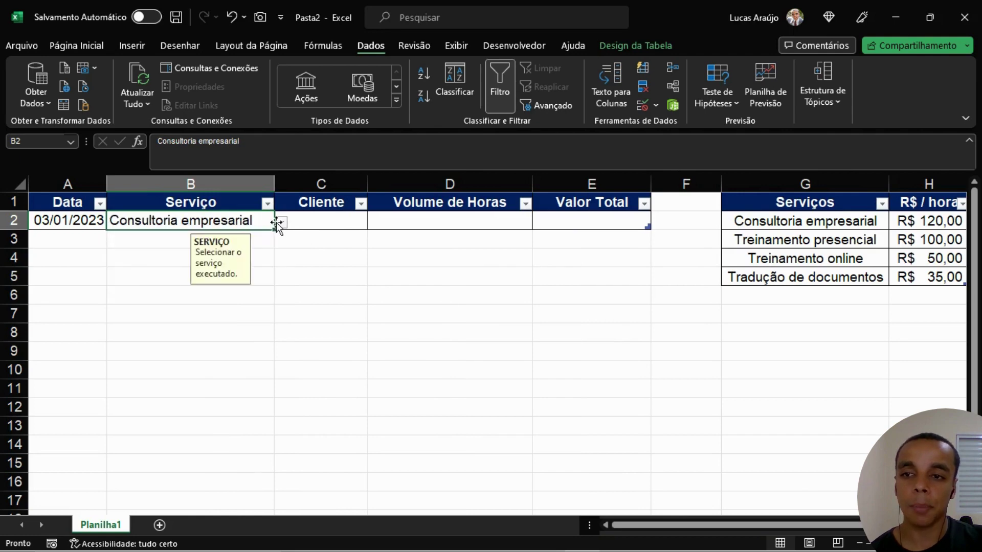
left_click(281, 224)
left_click(224, 251)
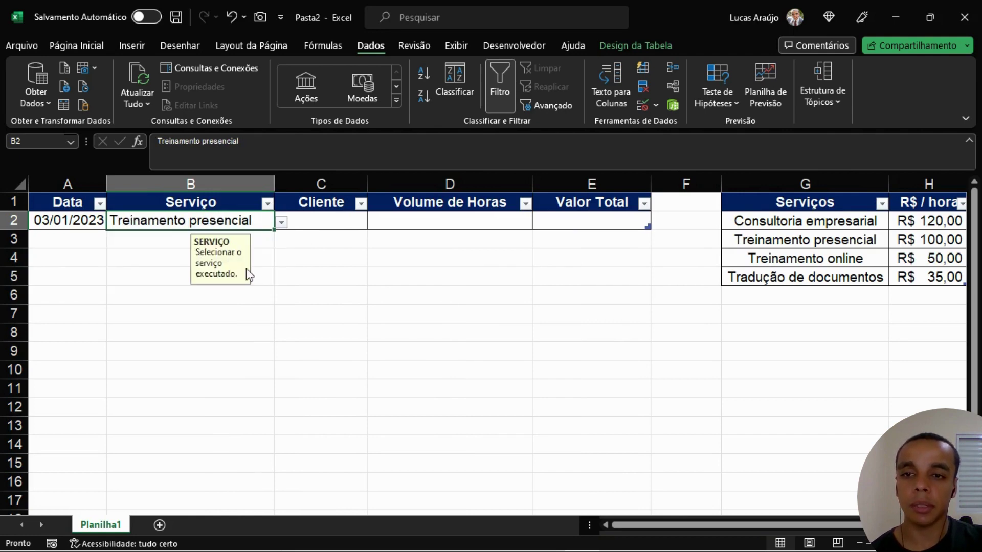
Try entering BANANA in cell B2 to test the error alert, and cancel the entry.
left_click(278, 254)
left_click(247, 222)
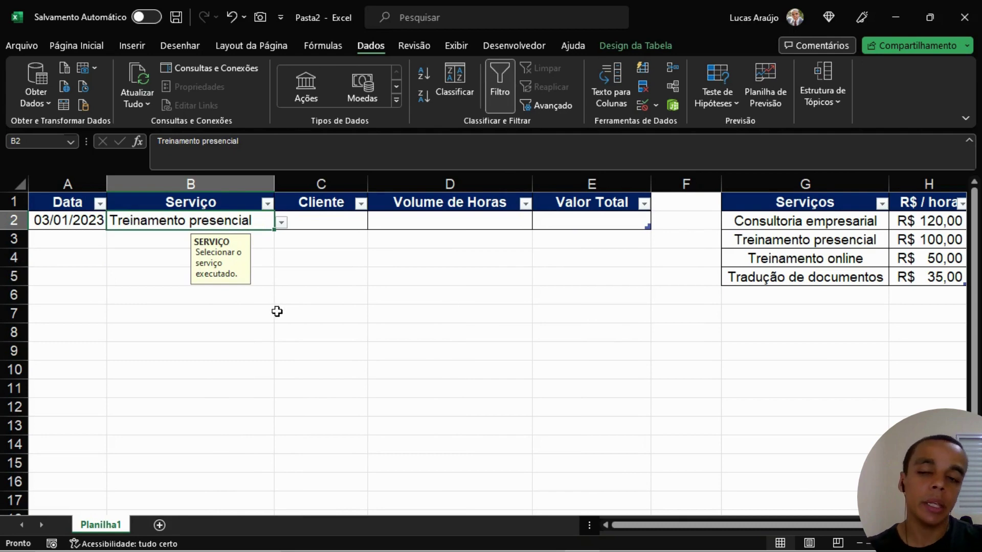
type("BANANA")
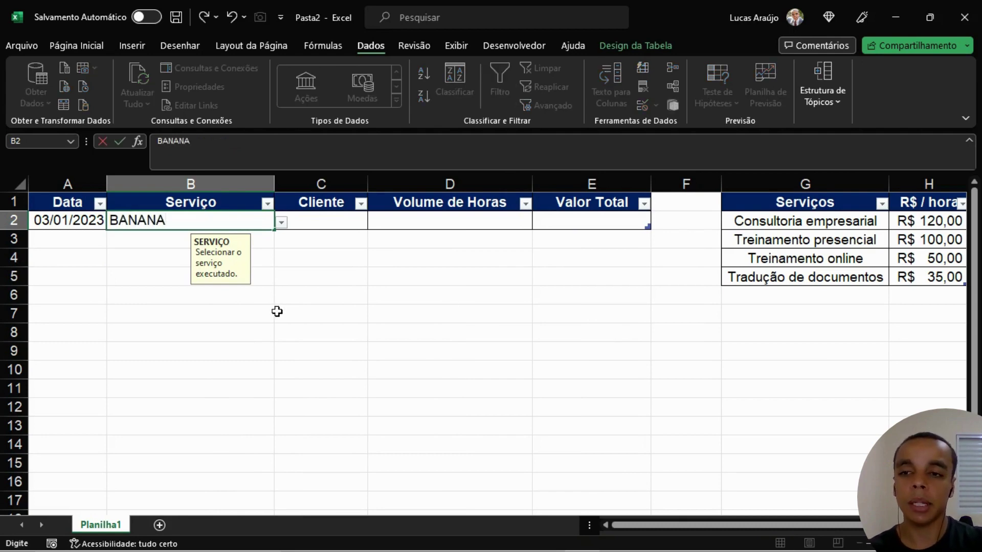
key("Return")
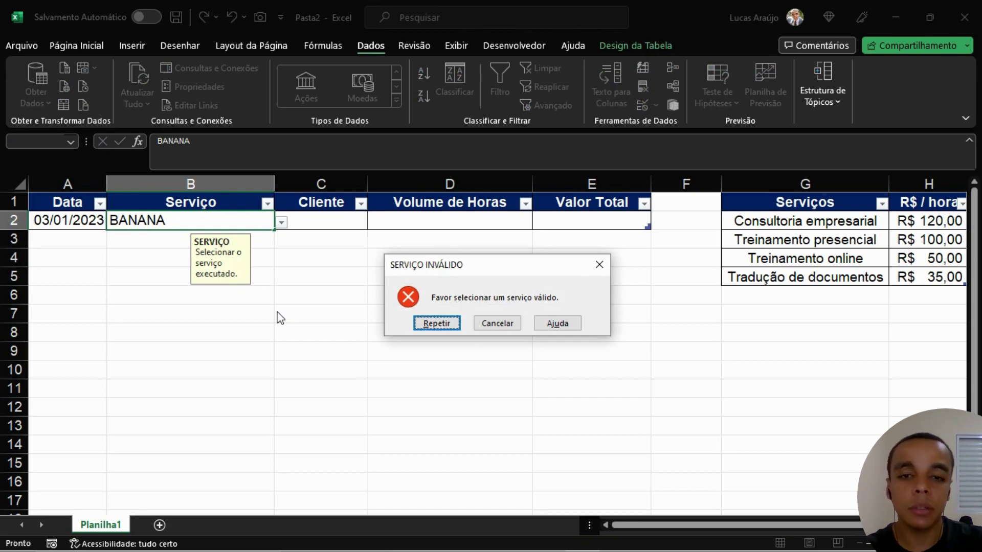
key("Escape")
left_click(340, 303)
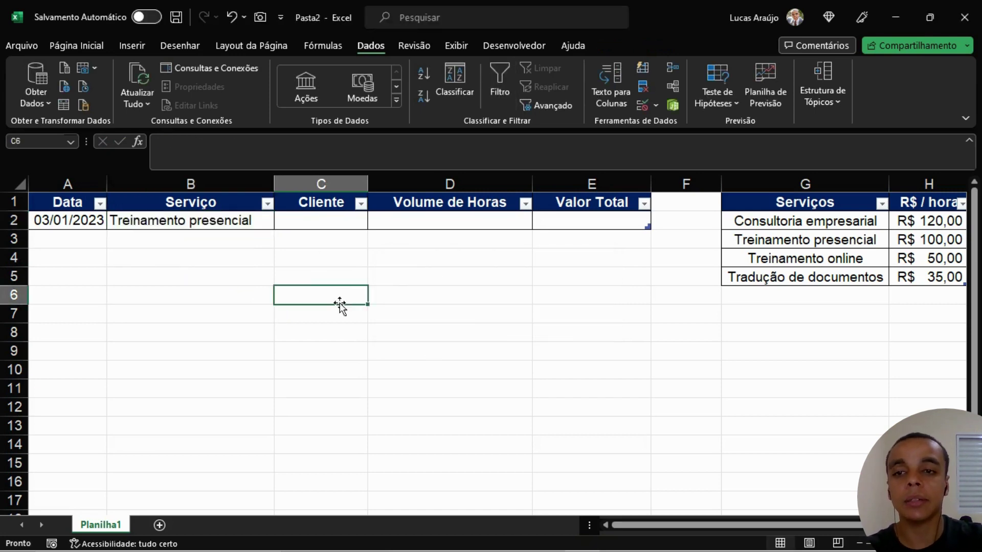
left_click(252, 220)
left_click(329, 219)
left_click(394, 332)
left_click(399, 349)
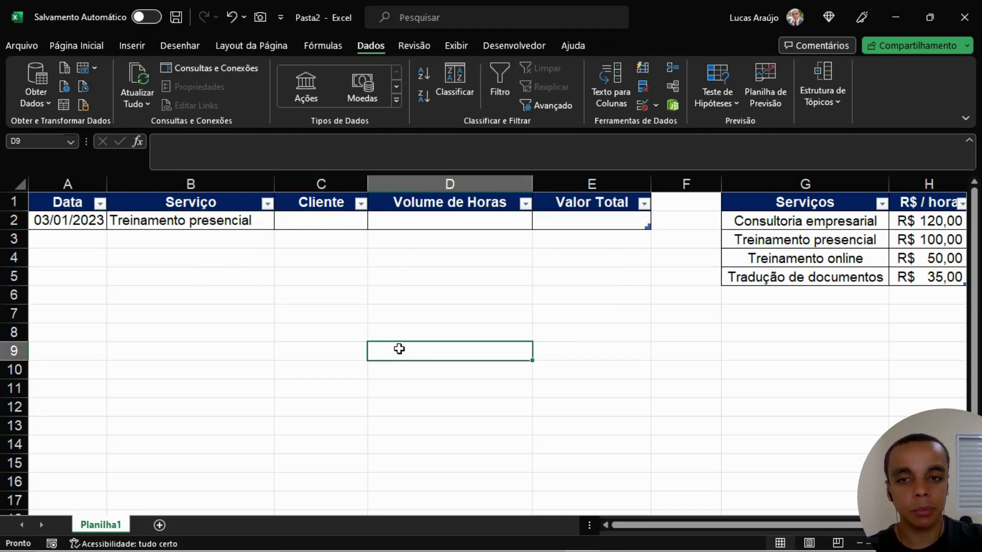
left_click(339, 226)
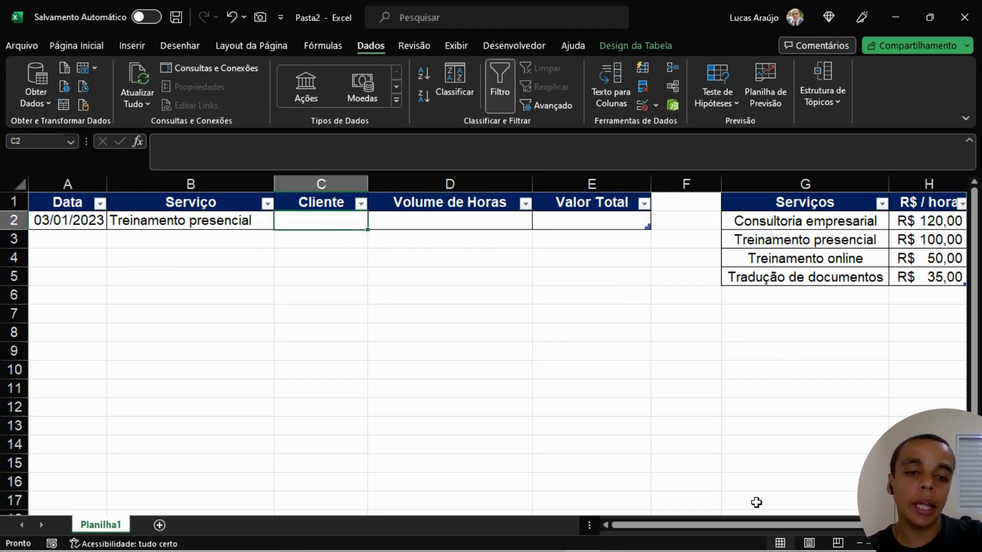
scroll(404, 299, "down", 1)
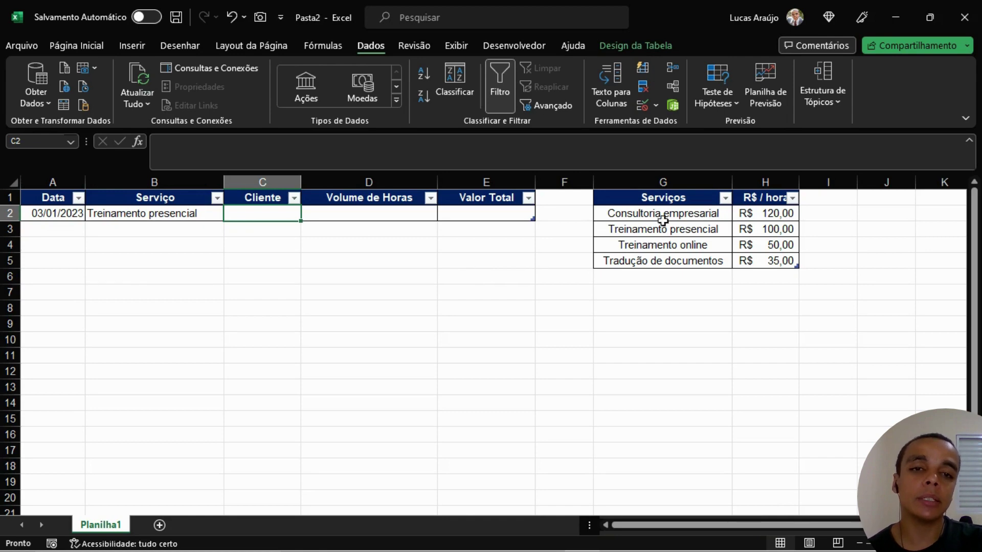
left_click_drag(663, 217, 666, 261)
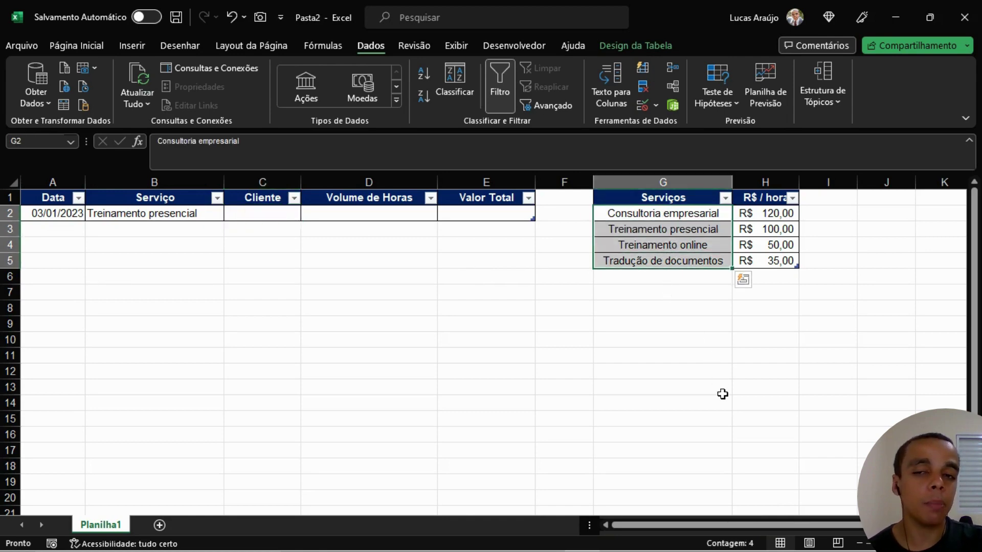
Enter the header Clientes in cell J1, beside the services table.
left_click(869, 202)
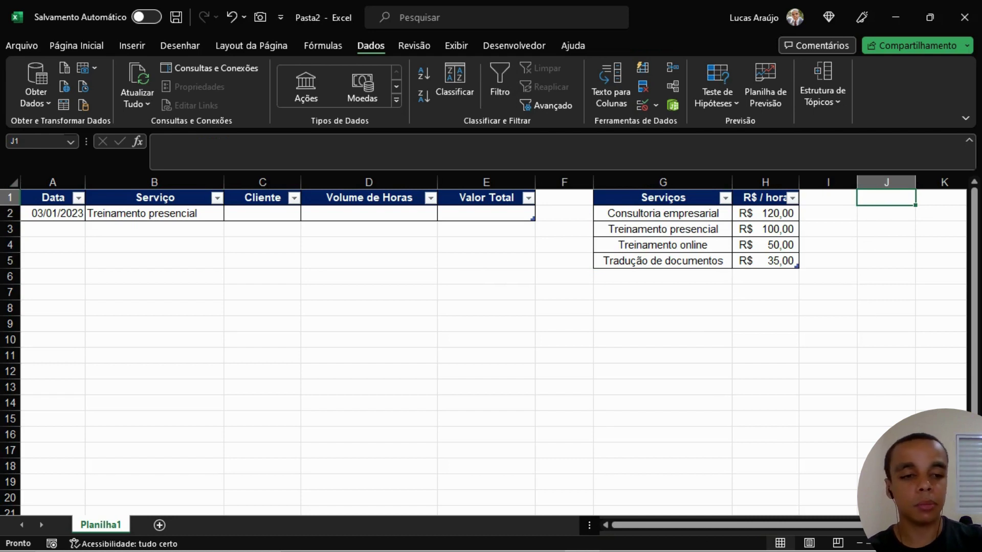
scroll(491, 347, "right", 2)
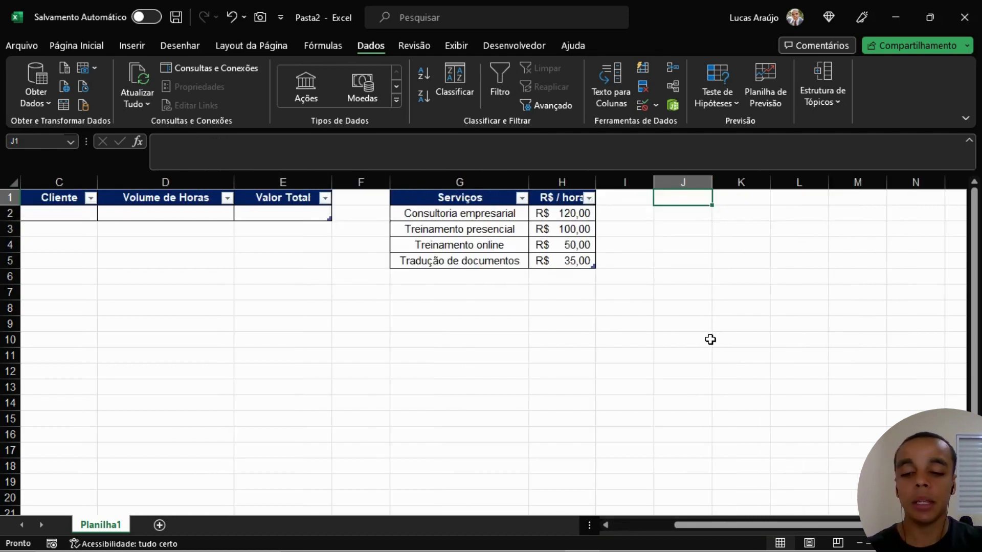
type("C")
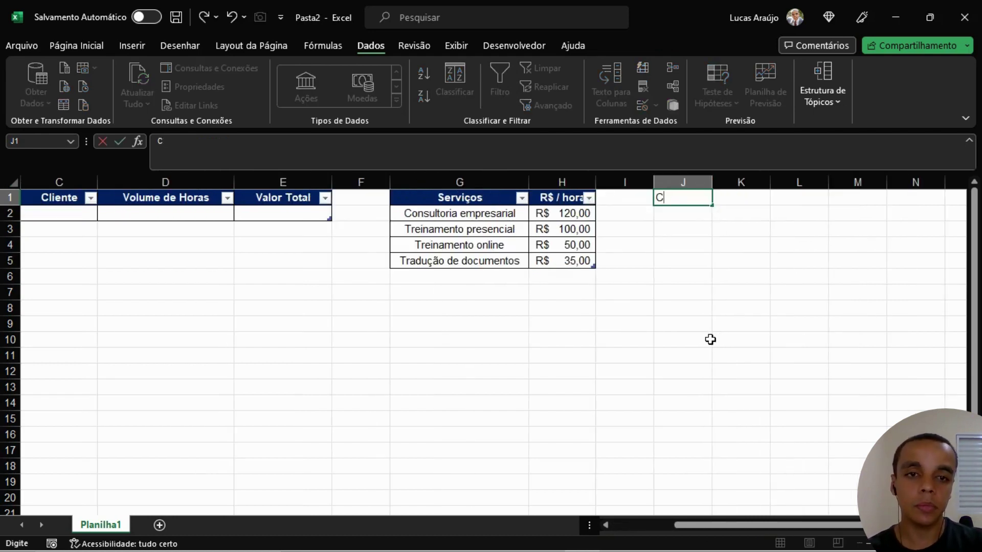
type("Lientes")
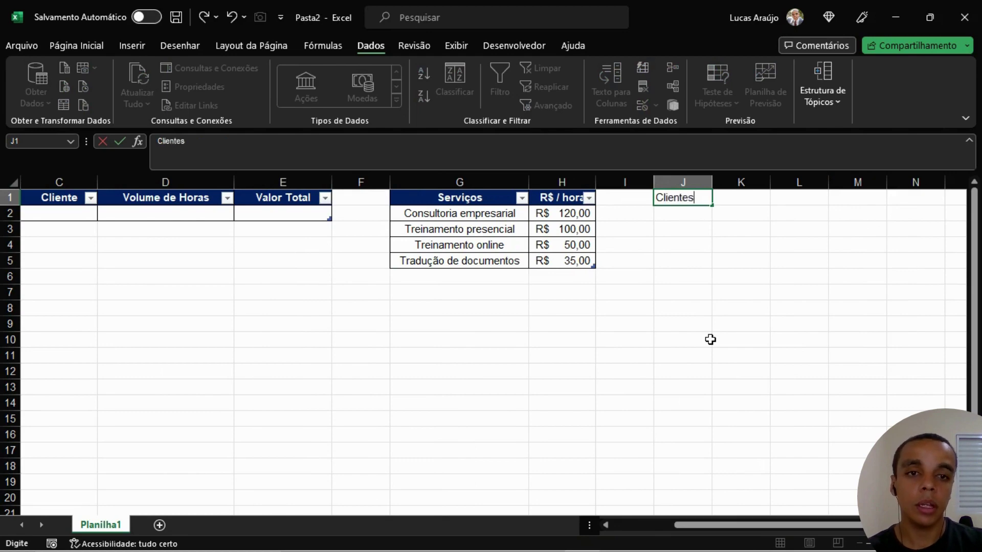
key("Return")
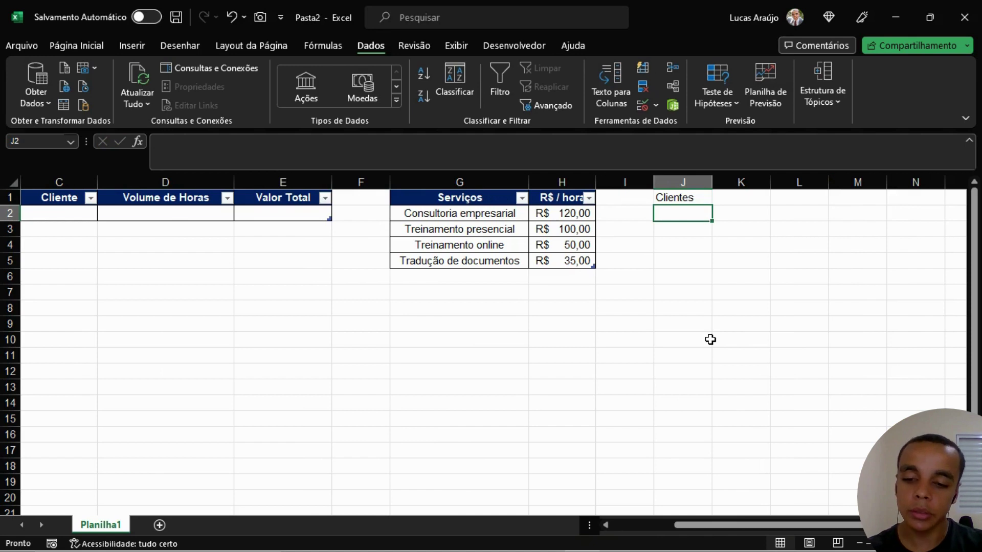
List the clients G.M. and V.W. in cells J2 and J3 under the Clientes header.
type("g.")
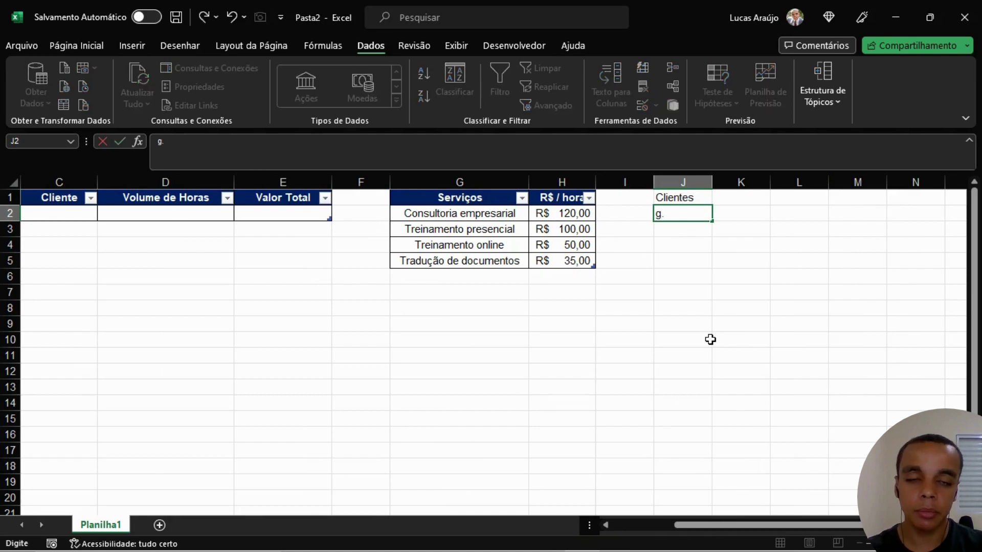
key("BackSpace")
key("BackSpace")
type("G.")
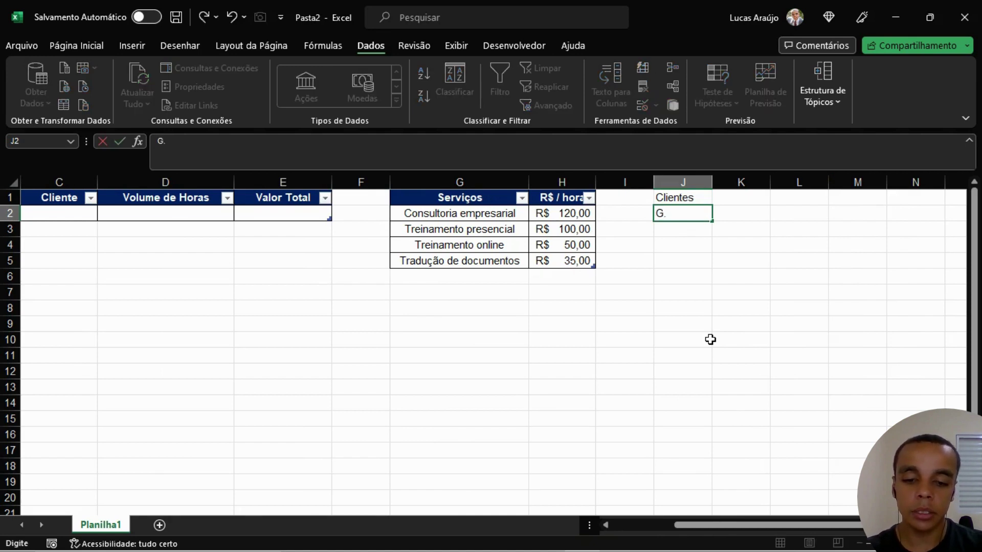
type("M.")
key("Return")
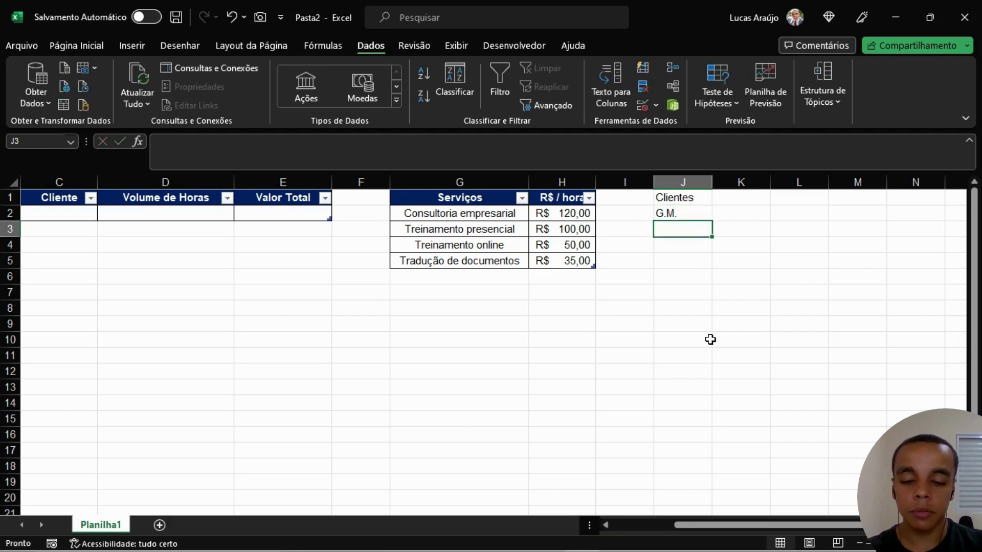
type("V.")
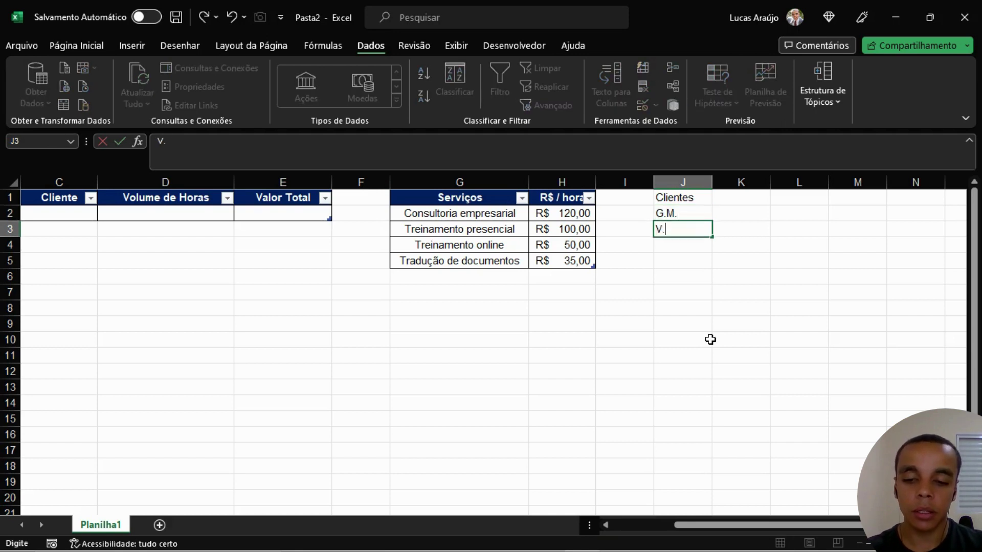
type("W.")
key("Return")
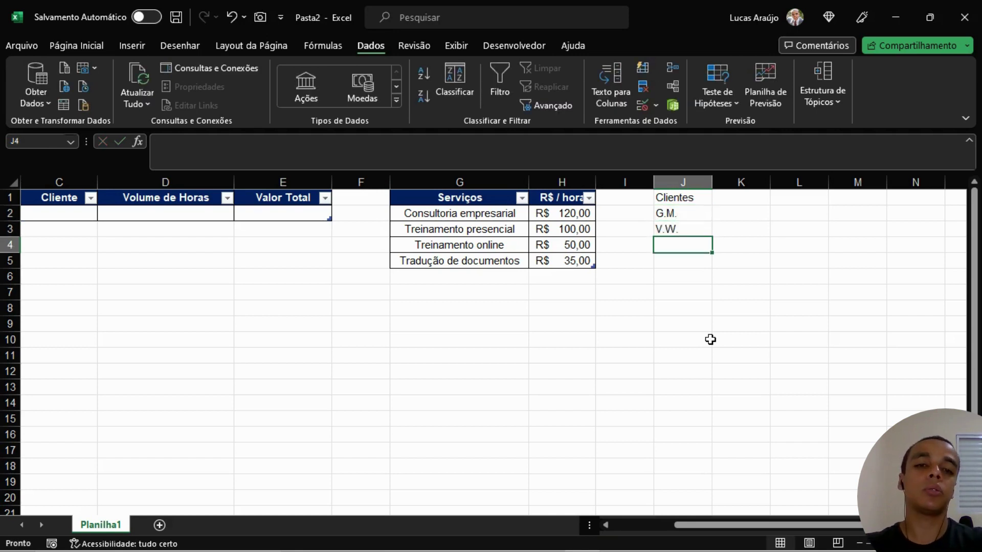
Copy the formatting of cells G1:G3 in the services table onto the client list in J1:J3.
left_click(686, 201)
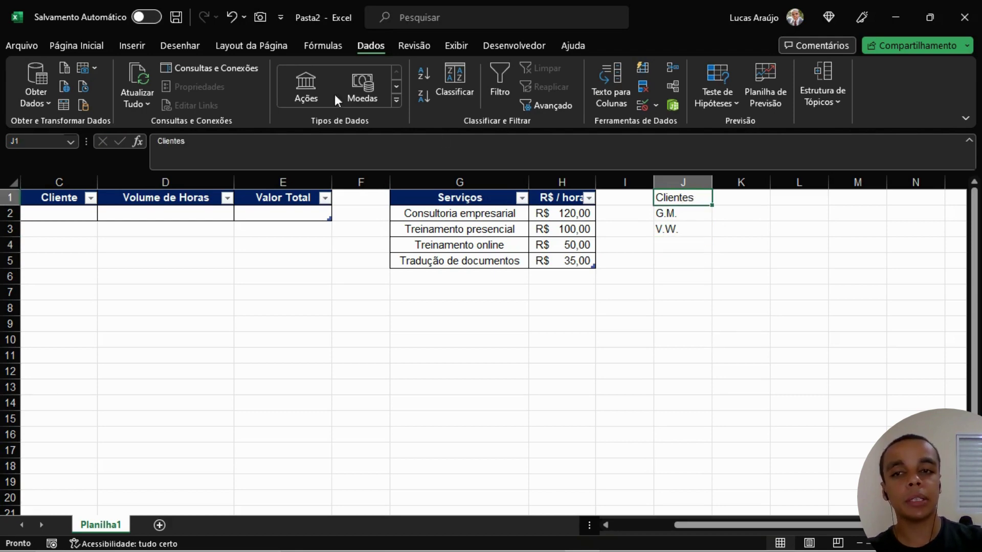
left_click_drag(491, 199, 450, 226)
left_click(77, 46)
left_click(105, 105)
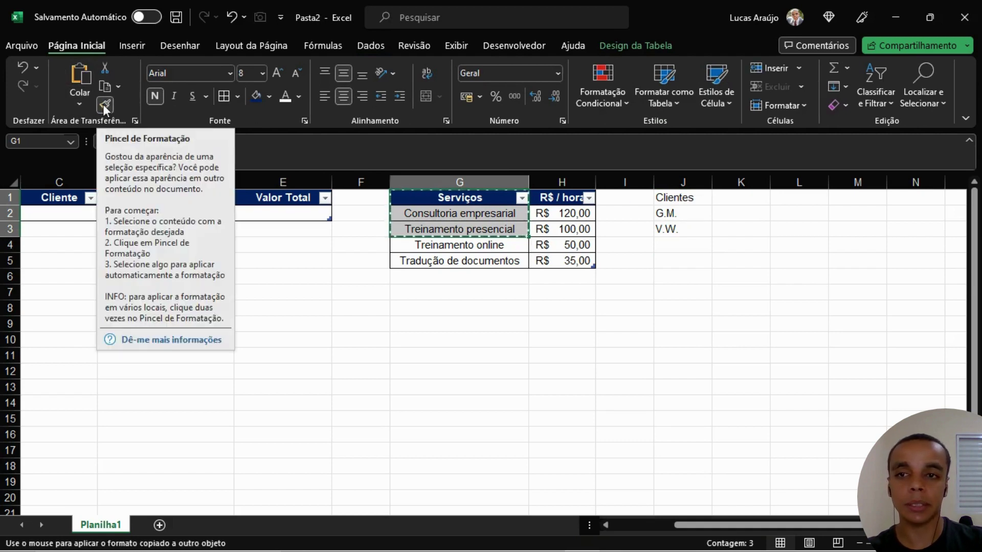
left_click(670, 197)
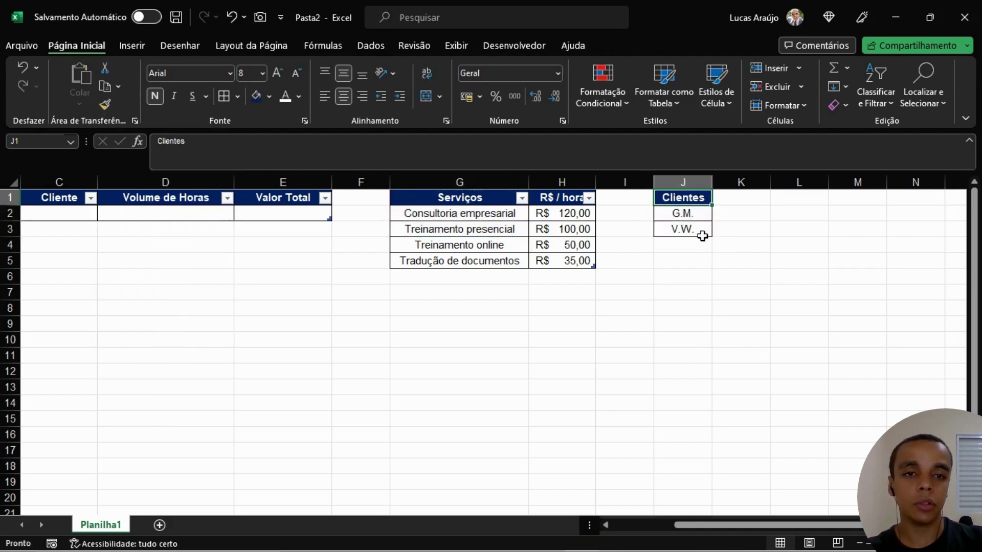
left_click(694, 263)
Convert J1:J3 into a table with headers and apply the first, plain style of the Clara group.
left_click_drag(686, 198, 693, 228)
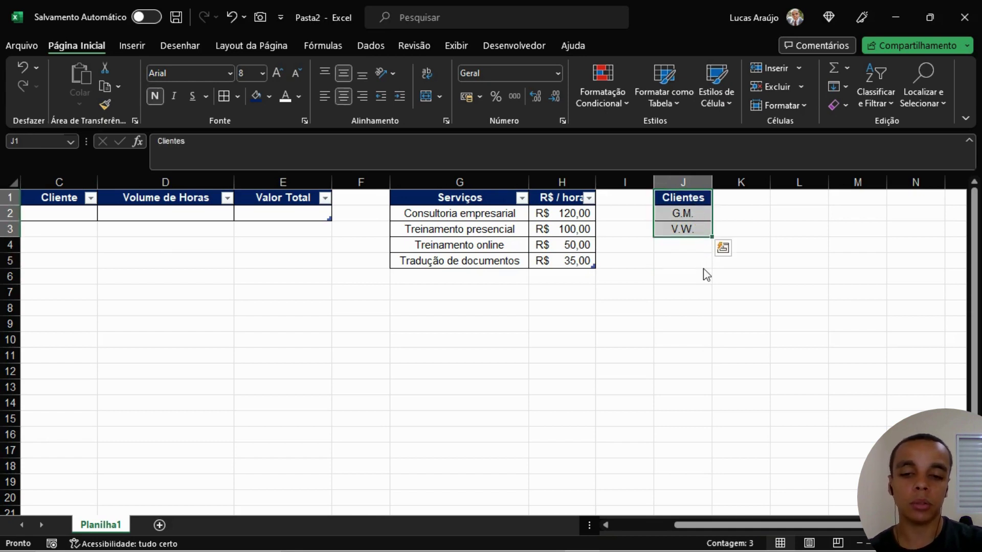
key("ctrl+t")
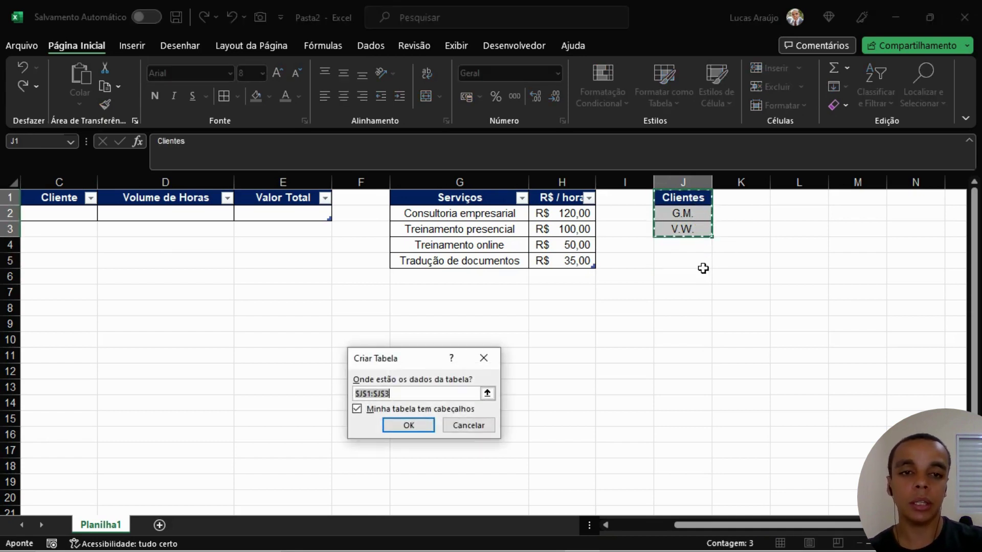
left_click(409, 426)
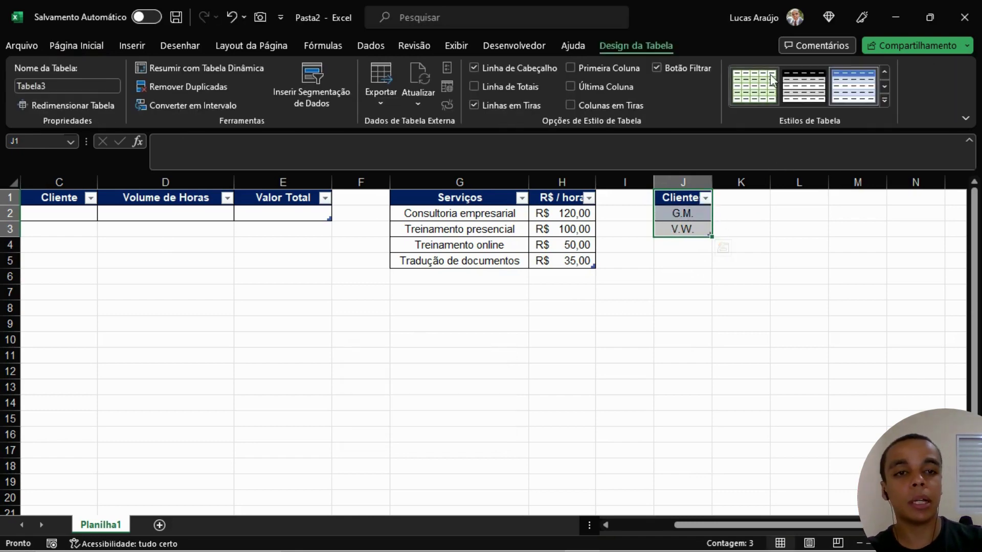
left_click(884, 101)
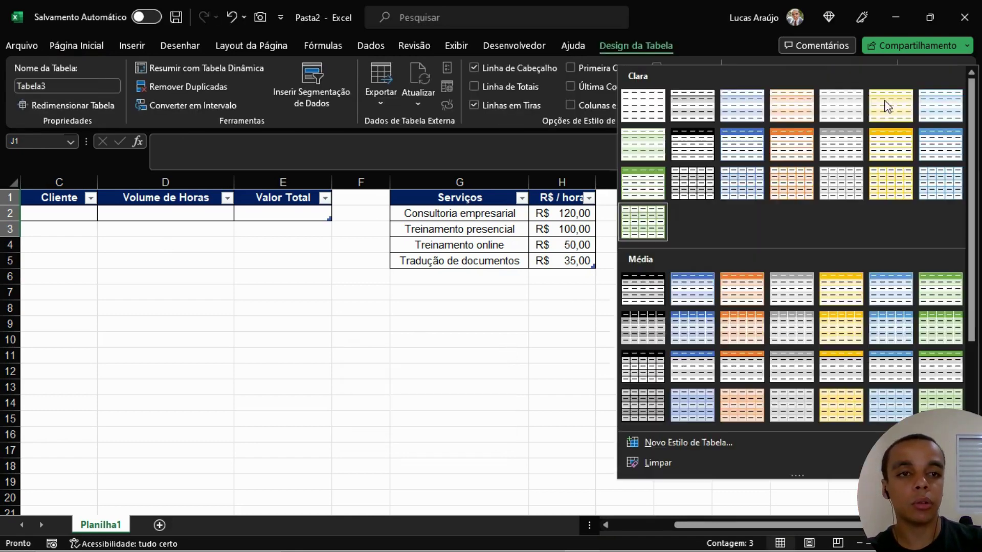
left_click(648, 105)
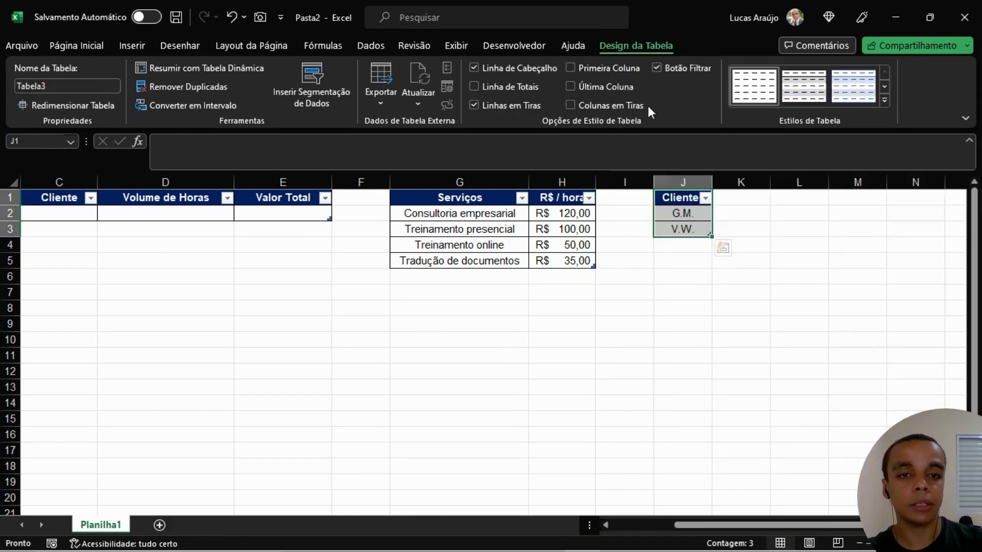
Name the client table TAB_CLIENTES.
left_click(85, 88)
type("TA")
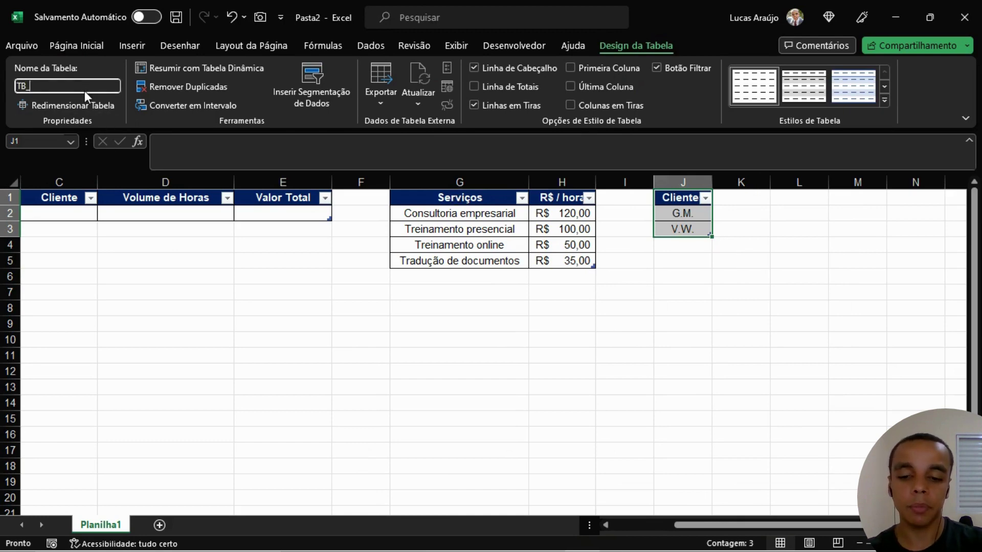
type("B_CLIENTES")
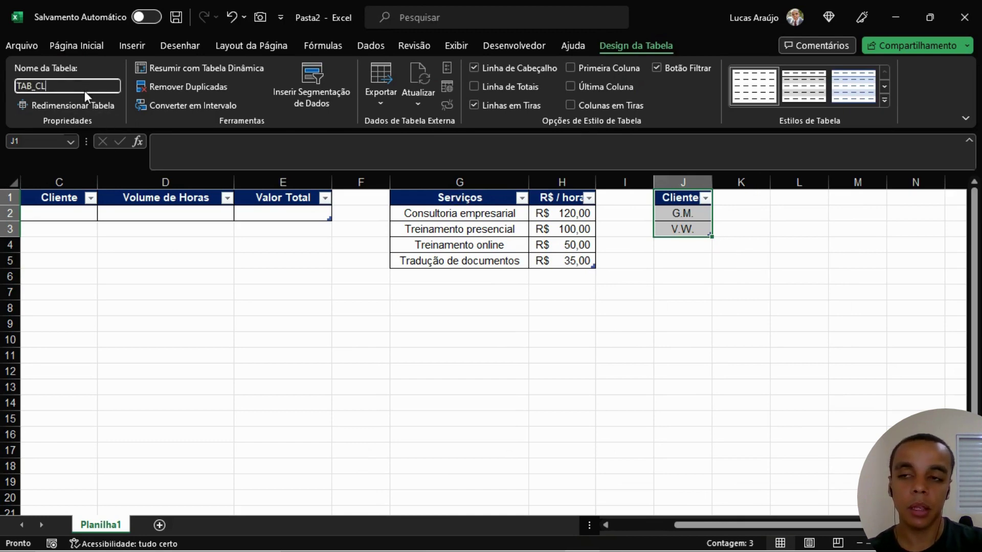
key("Return")
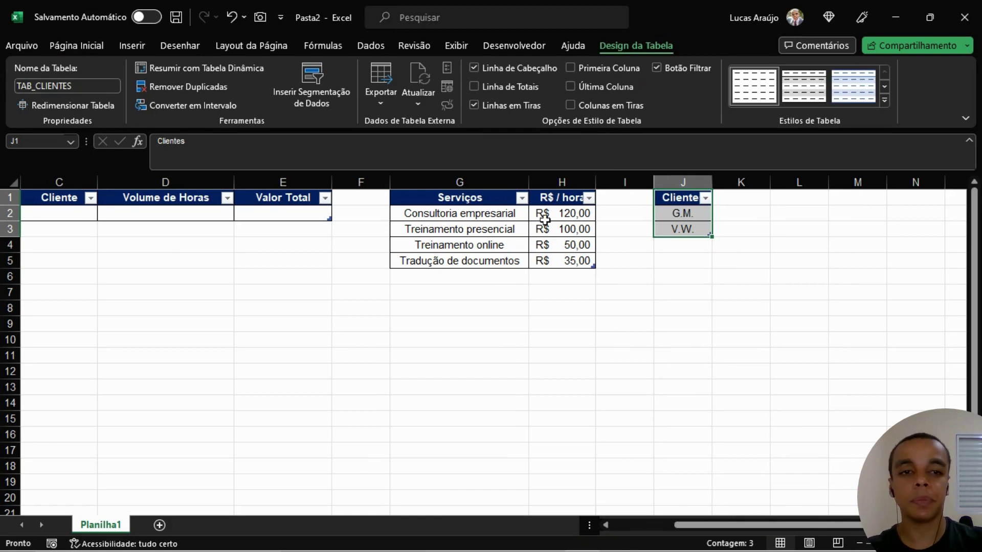
left_click(619, 241)
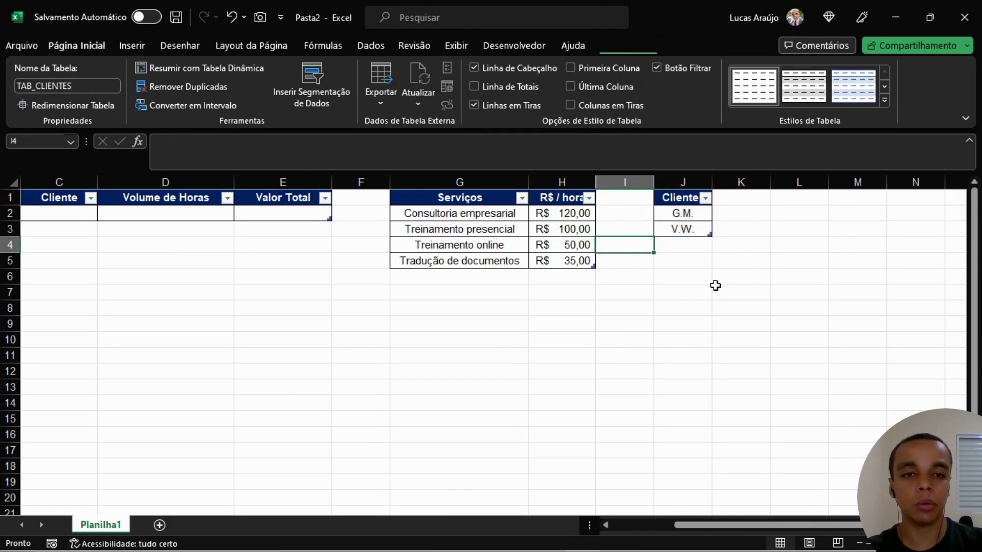
left_click(682, 323)
Set cell C2's data validation to allow a Lista with the source =$J$2:$J$3.
left_click_drag(724, 523, 683, 520)
left_click(197, 209)
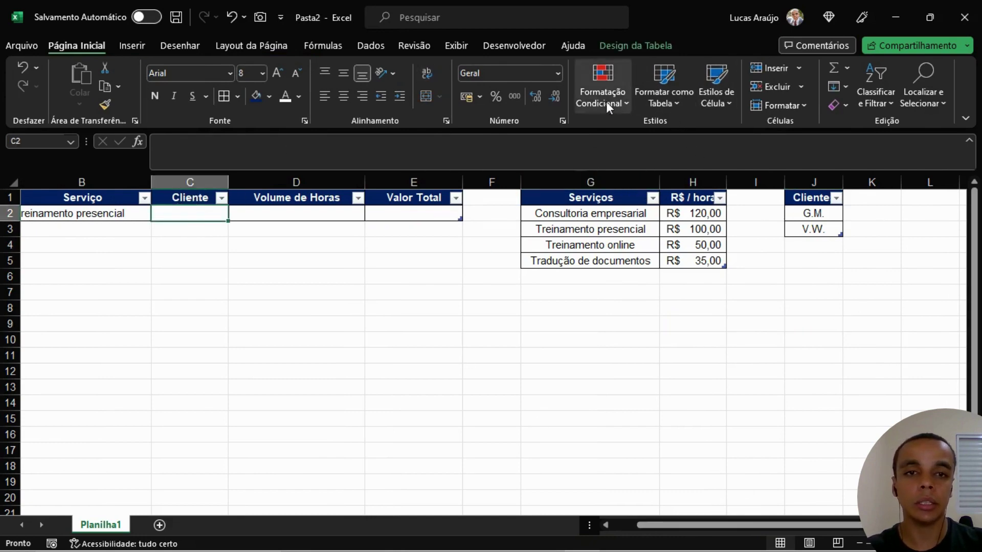
left_click(357, 48)
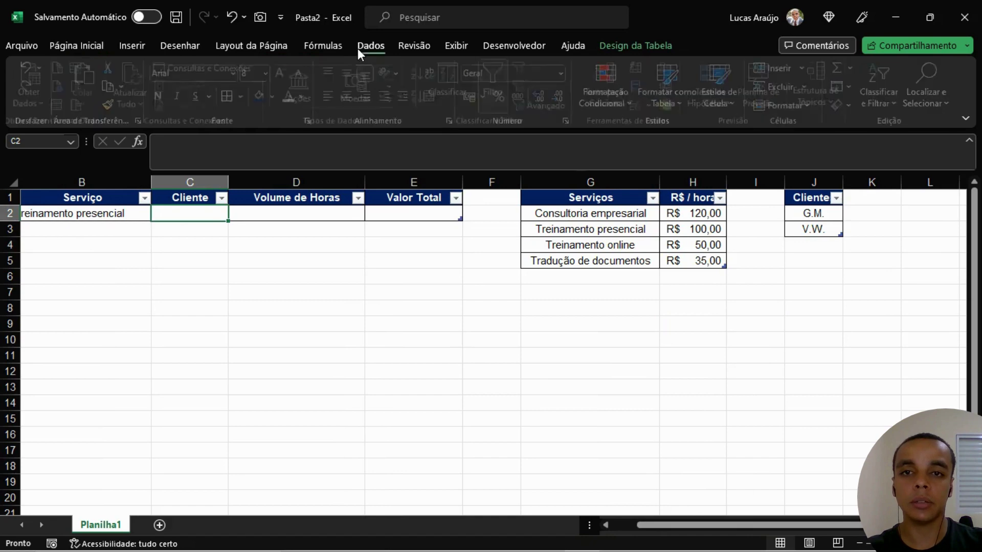
left_click(640, 104)
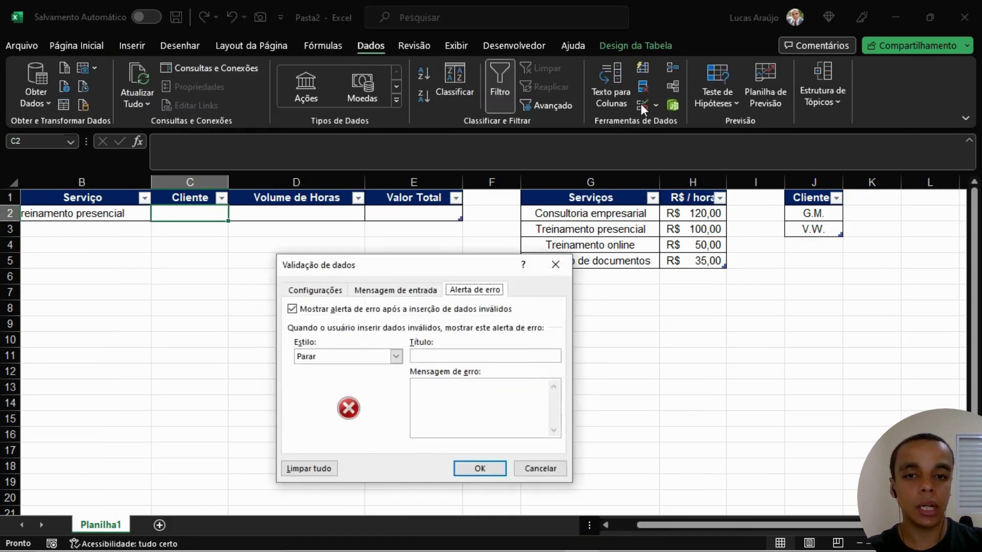
left_click(326, 291)
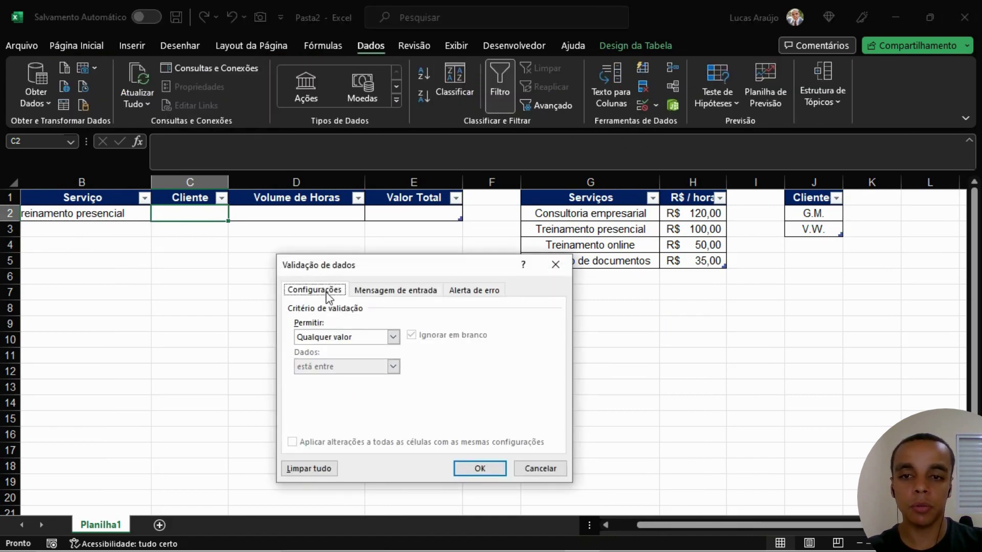
left_click(393, 337)
left_click(314, 380)
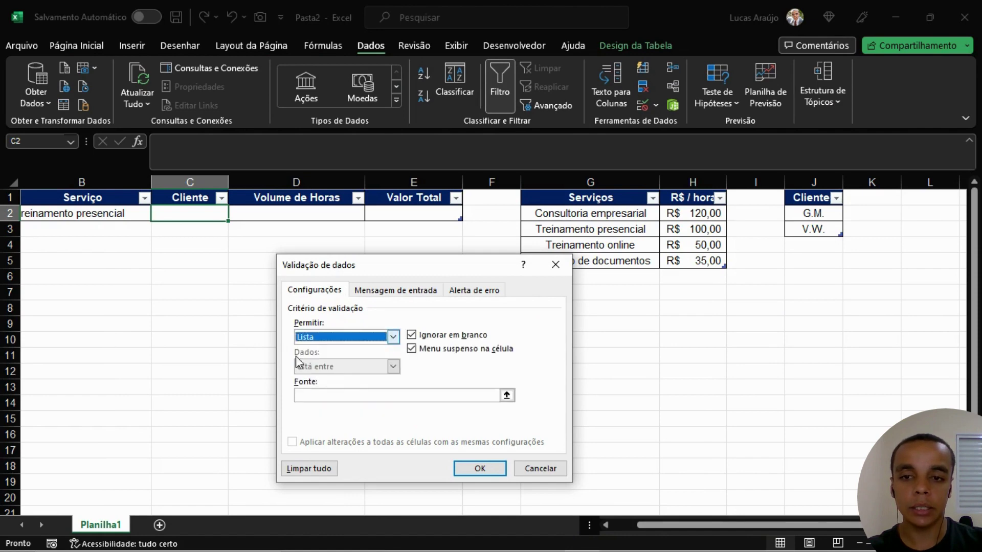
left_click(313, 395)
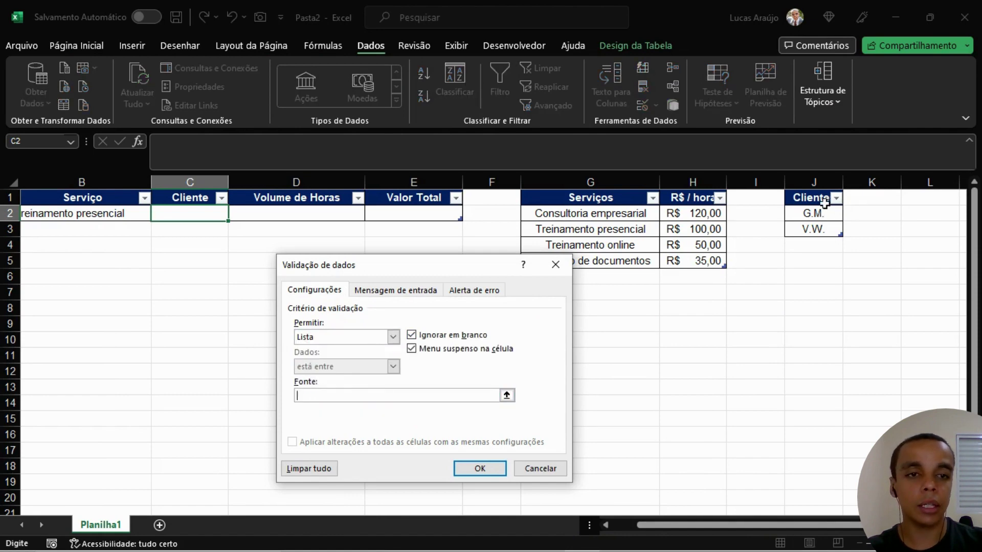
left_click_drag(824, 217, 819, 228)
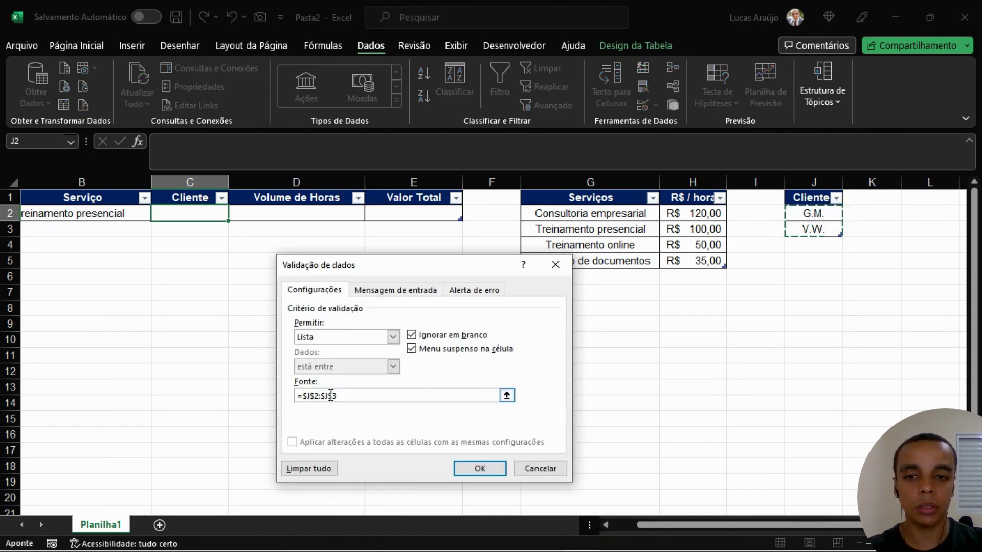
Give cell C2's validation an input message titled CLIENTE with the text "Selecione o cliente atendido.".
left_click(393, 292)
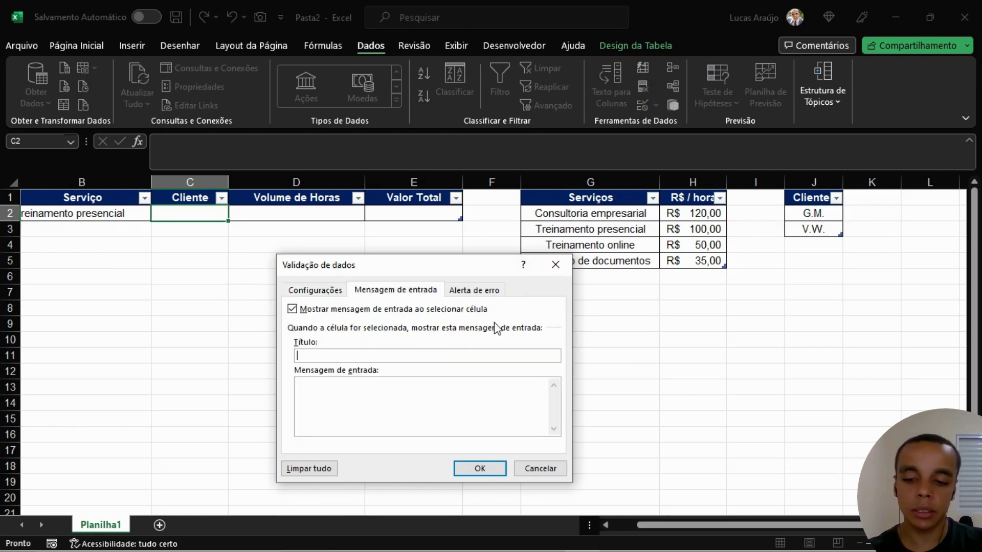
type("CLIENTE")
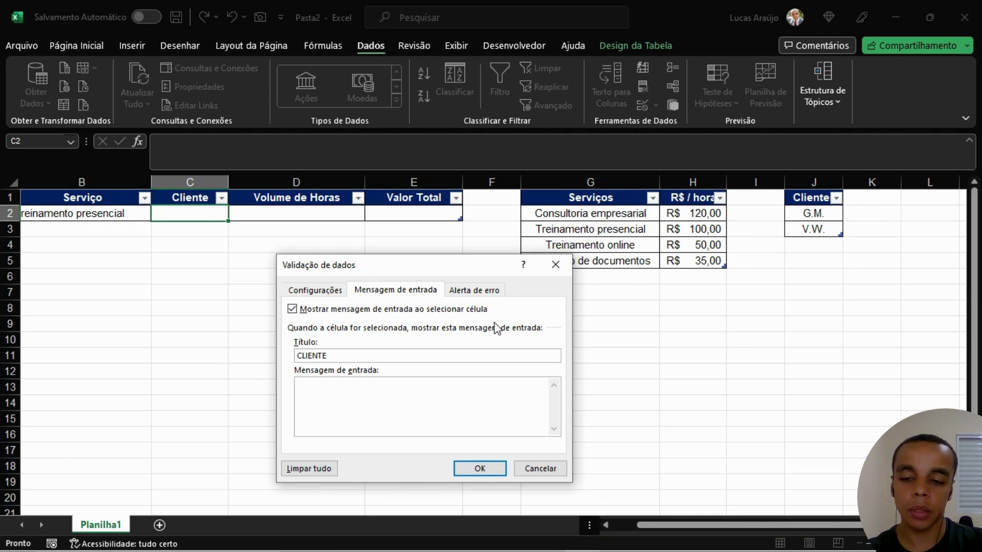
type("Selecione")
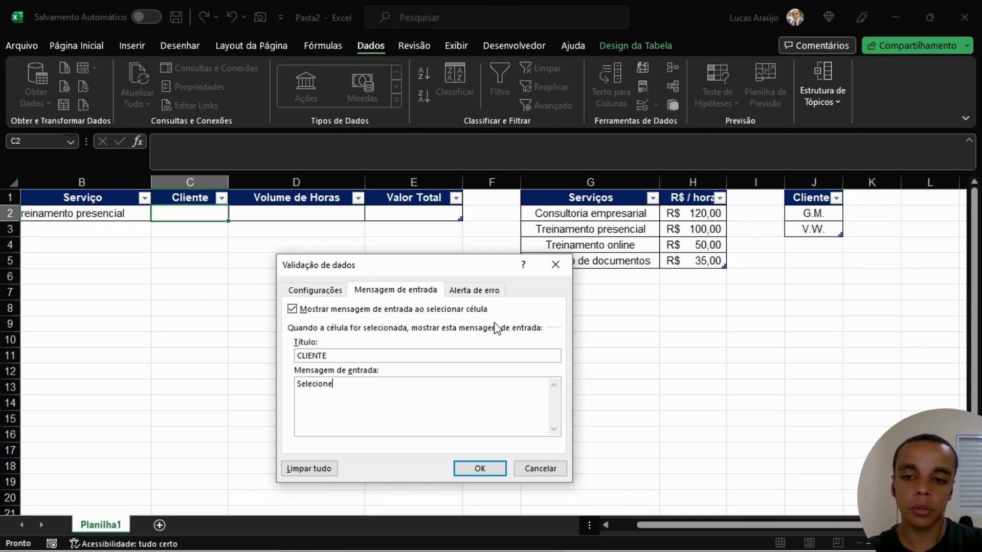
type(" o cliente a")
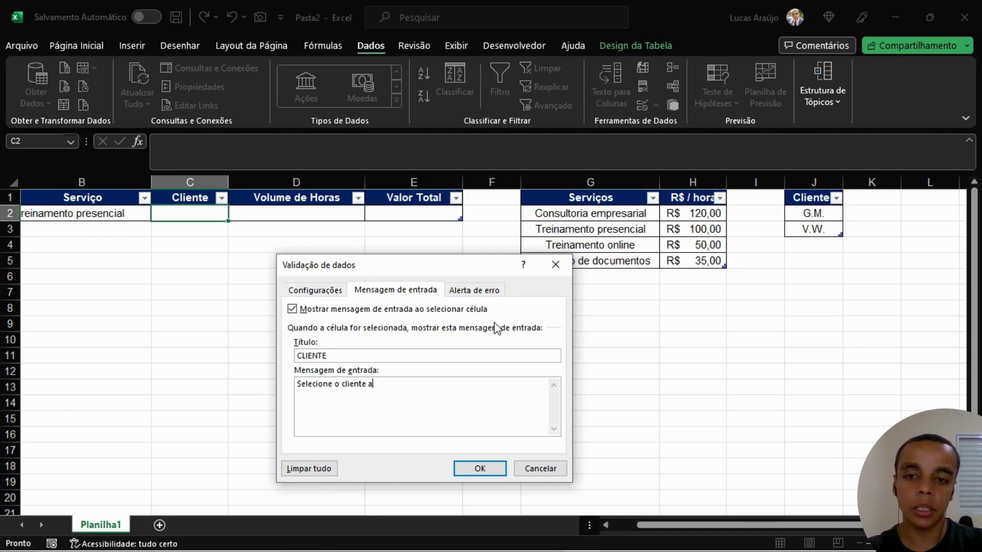
type("tendido.")
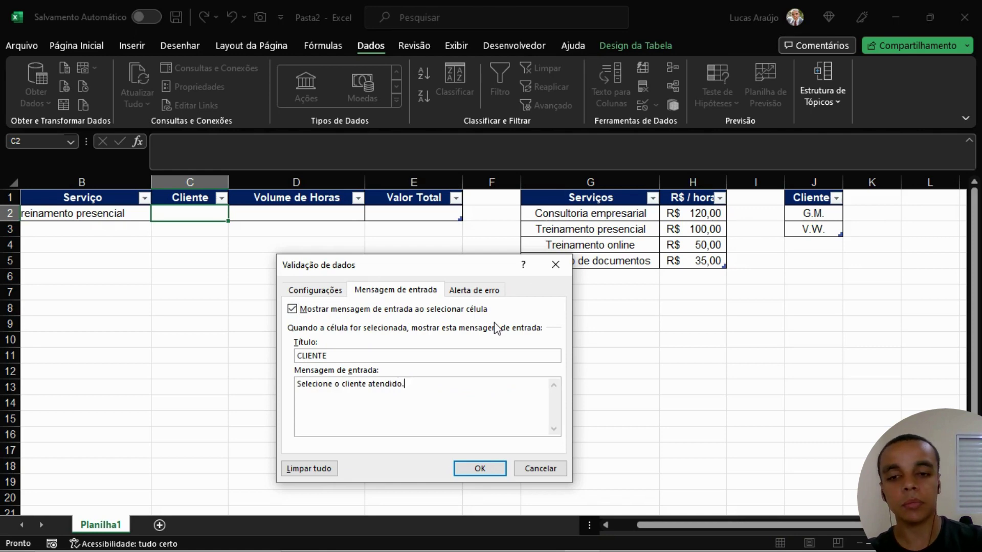
Give cell C2's validation an error alert titled "CLIENTE INVÁLIDO." with the message "Favor selecionar um cliente válido." and apply the validation.
left_click(475, 290)
left_click(457, 356)
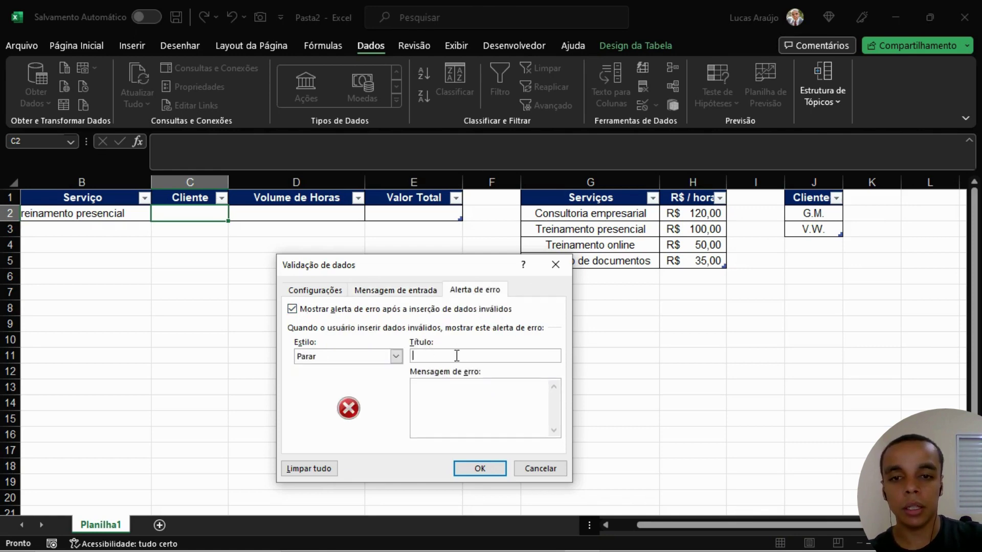
type("CLIENTE")
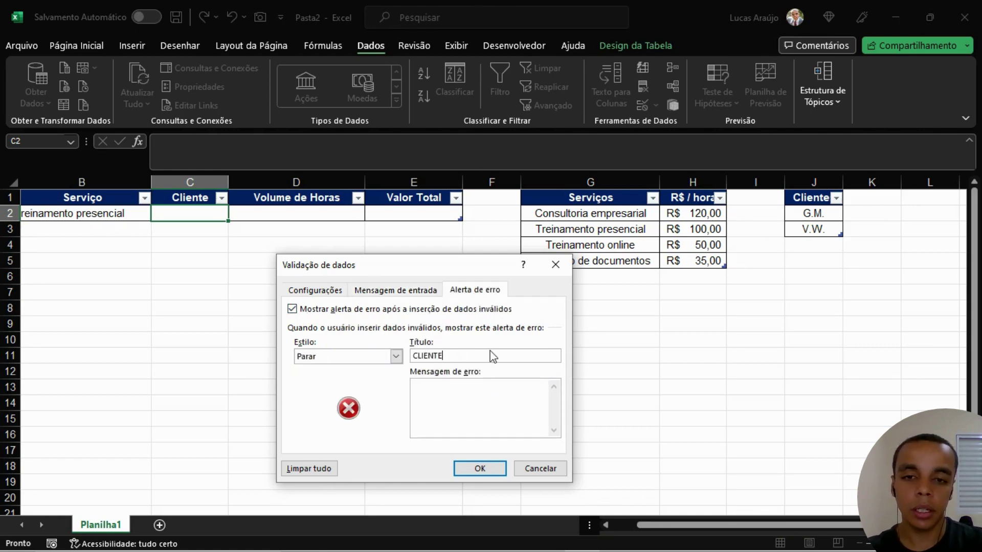
type(" INVÁLIDO.")
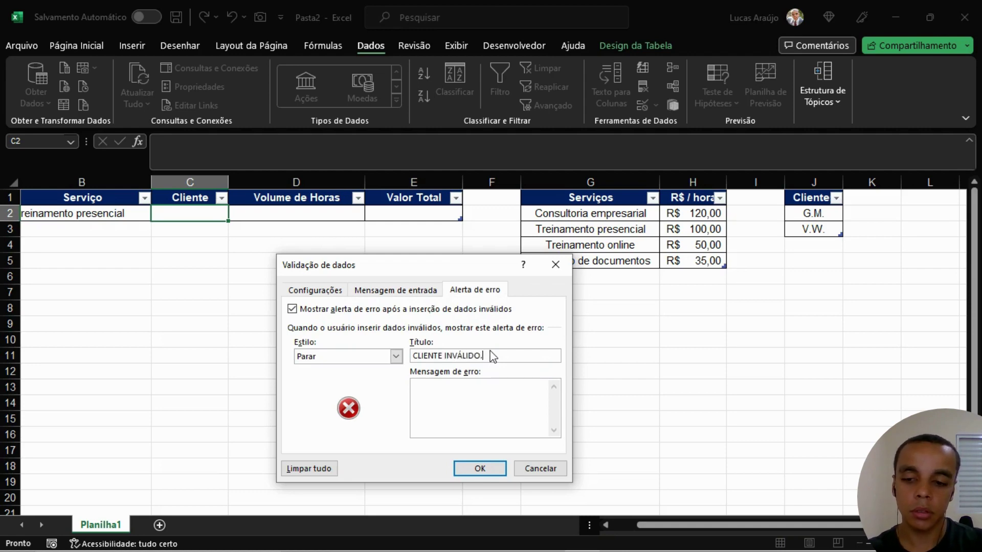
key("Tab")
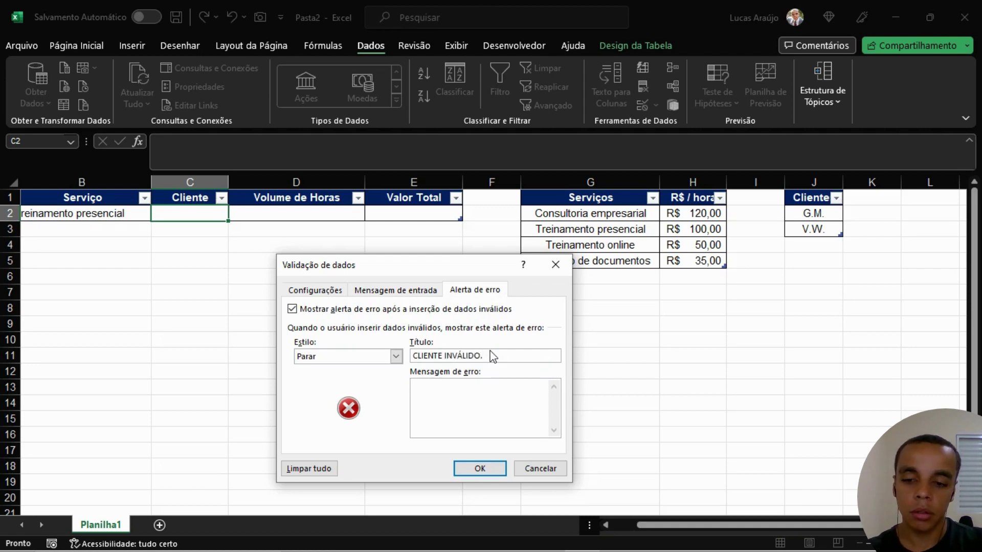
type("Favor se")
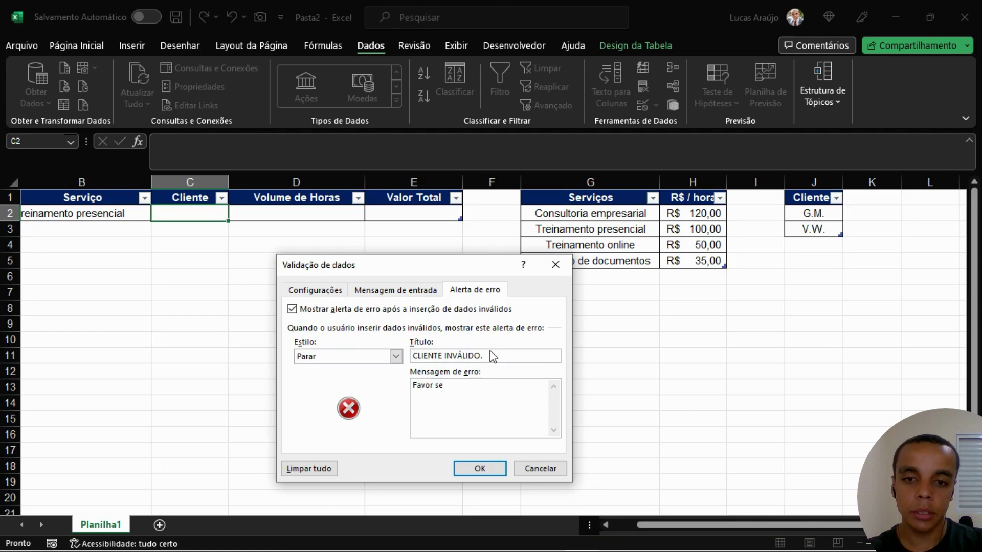
type("lecionar um cl")
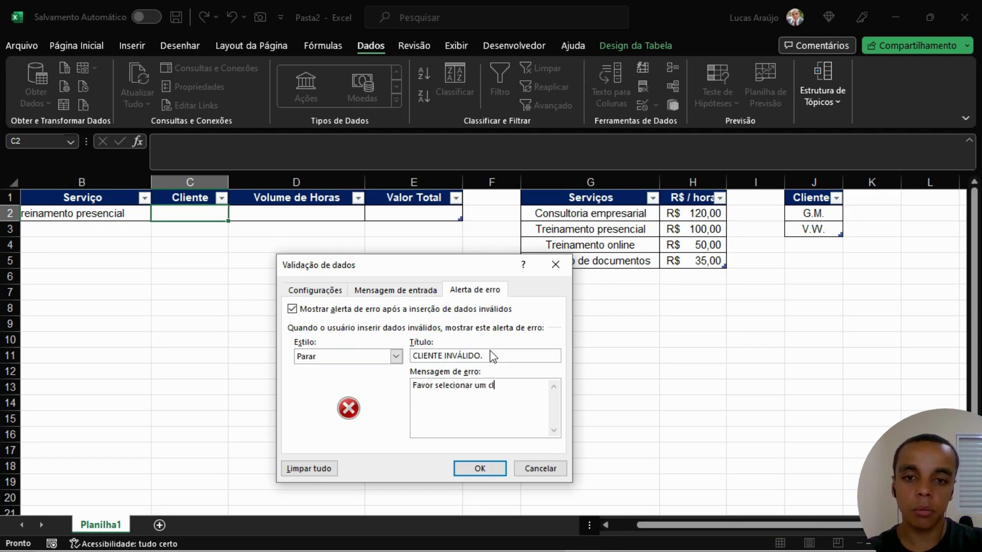
type("iente válido.")
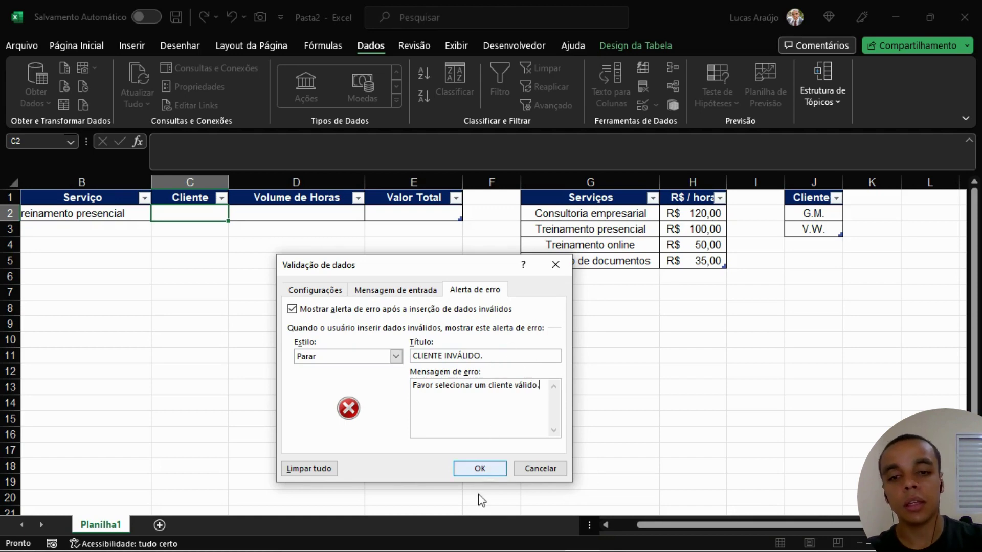
left_click(481, 469)
Choose G.M. as the client in cell C2 from its dropdown list.
left_click(325, 355)
left_click(207, 217)
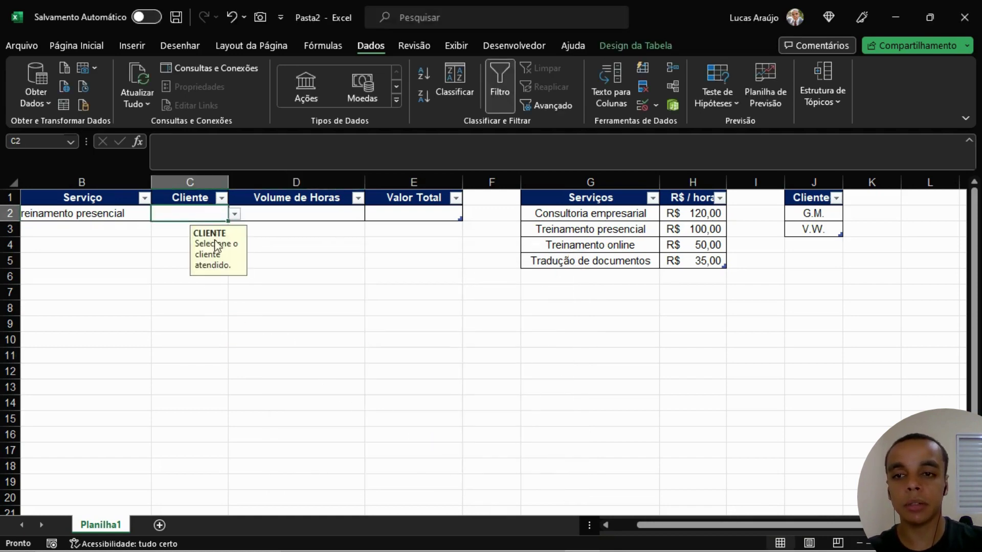
left_click(234, 214)
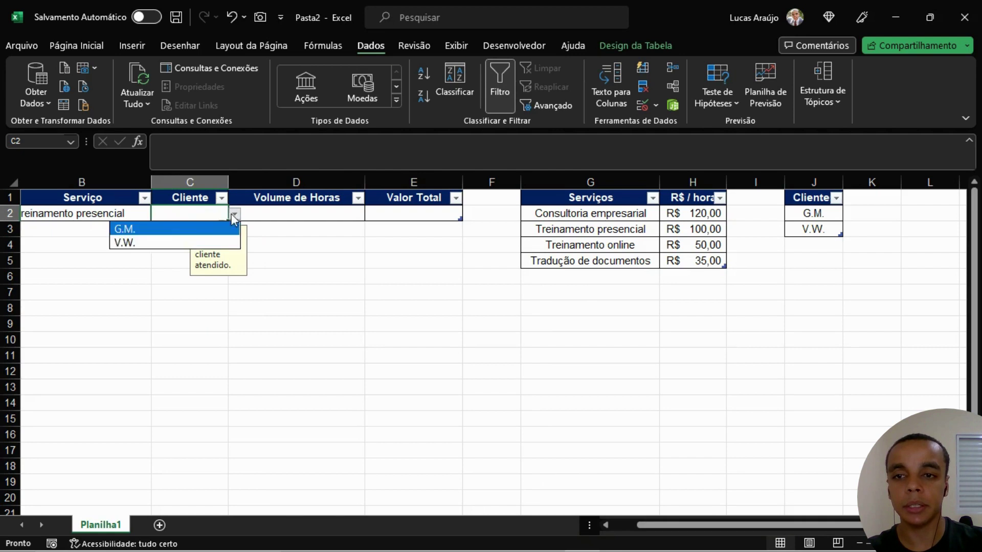
left_click(164, 232)
left_click(370, 291)
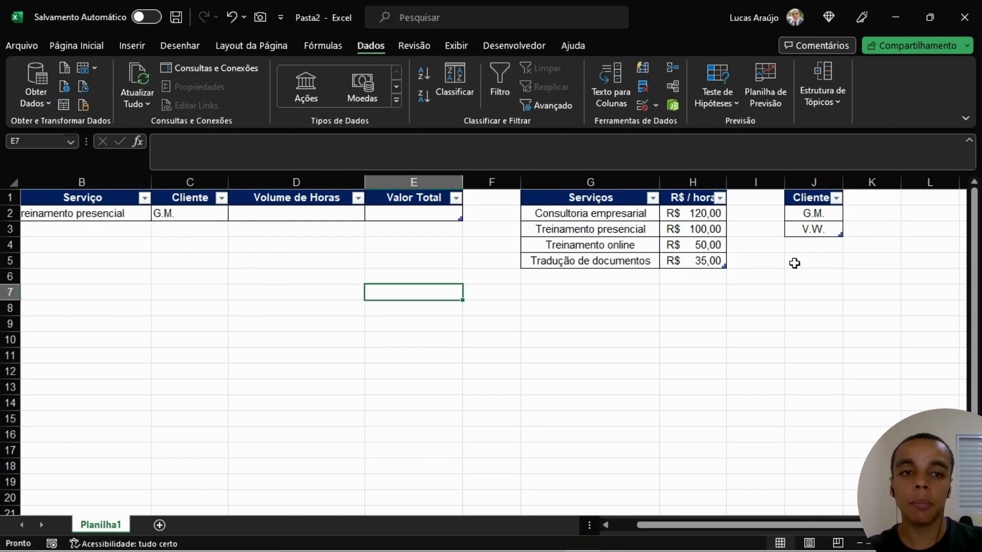
Add F.I.A.T. as a new client in cell J4, directly below the client table's last entry.
left_click(828, 241)
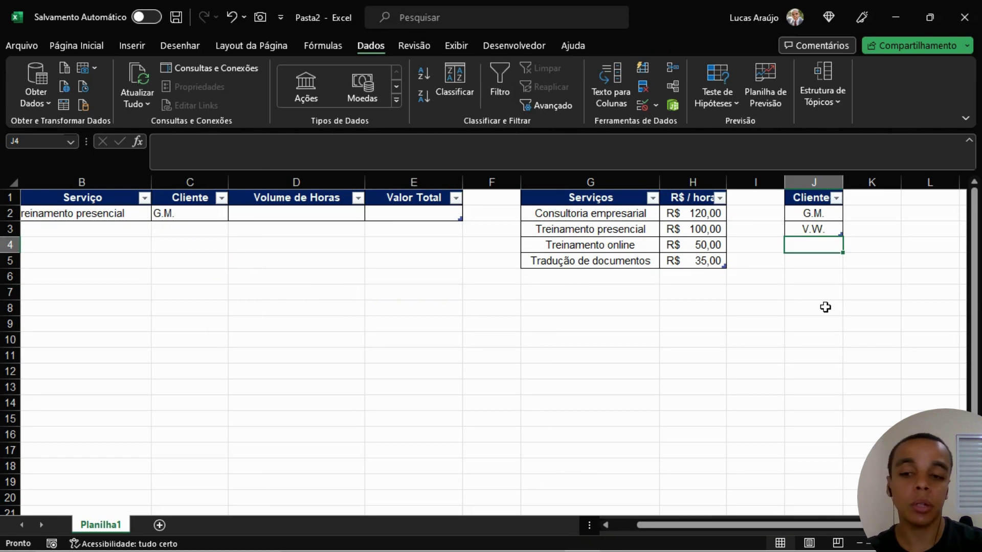
type("FIA")
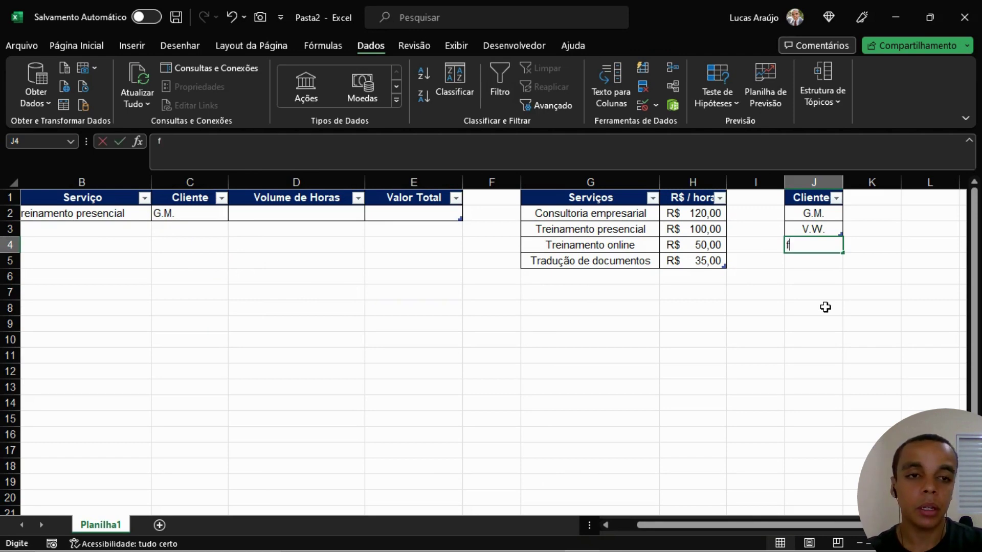
key("BackSpace")
key("BackSpace")
key("BackSpace")
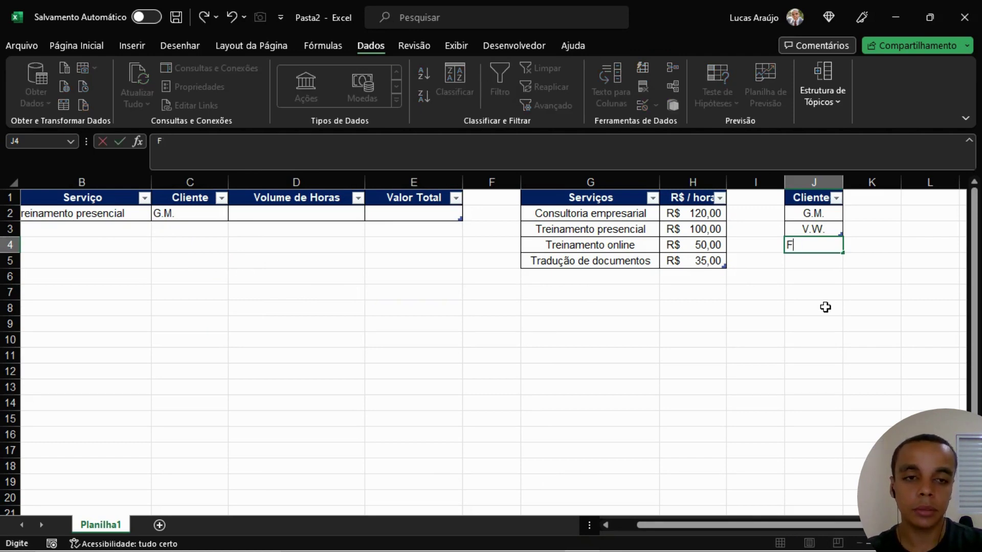
type("F.A.")
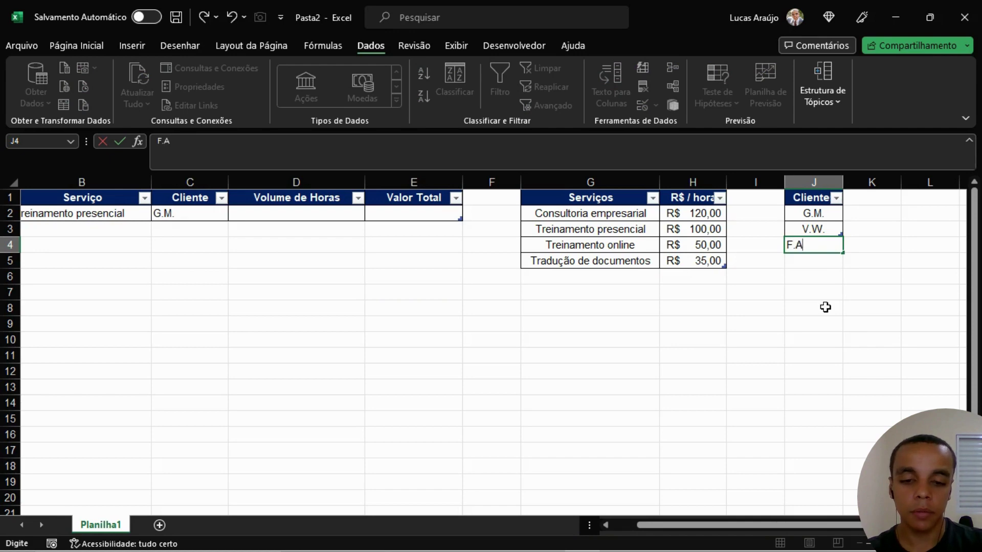
key("BackSpace")
key("BackSpace")
key("BackSpace")
type(".I.A")
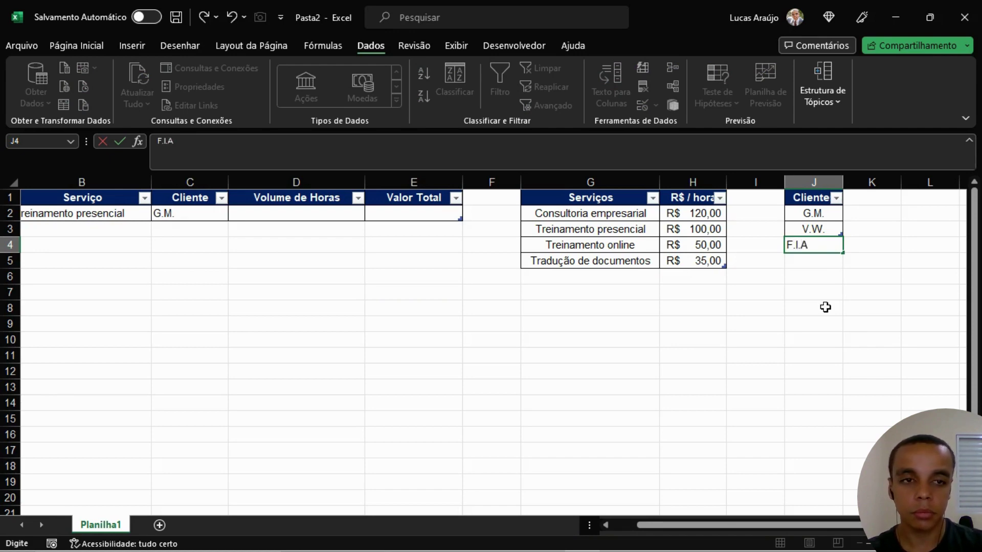
type(".T")
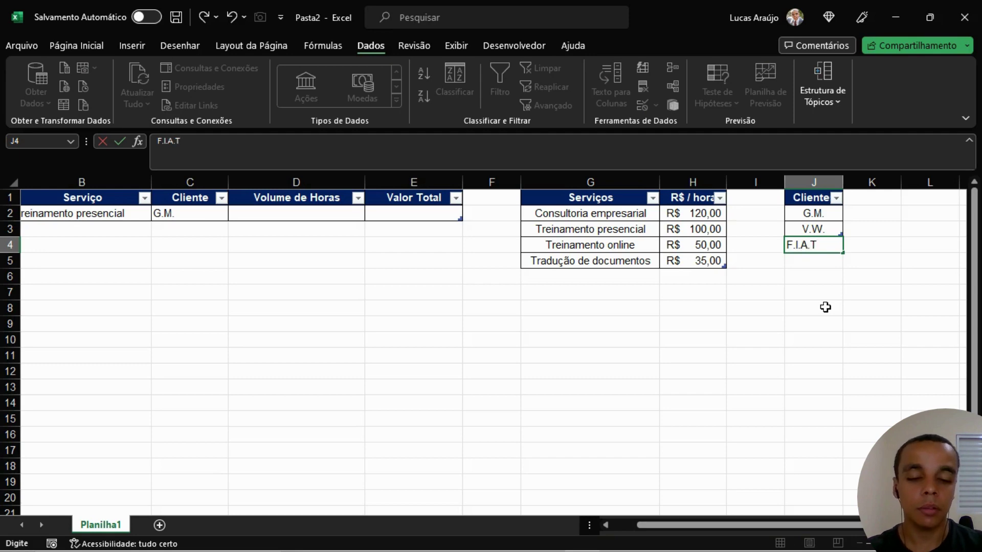
type(".")
key("Return")
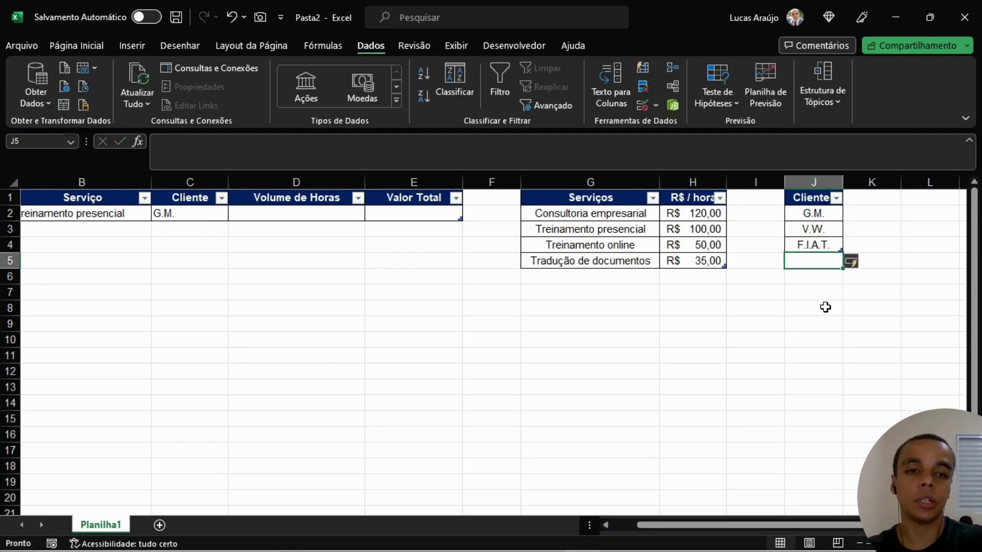
left_click(814, 245)
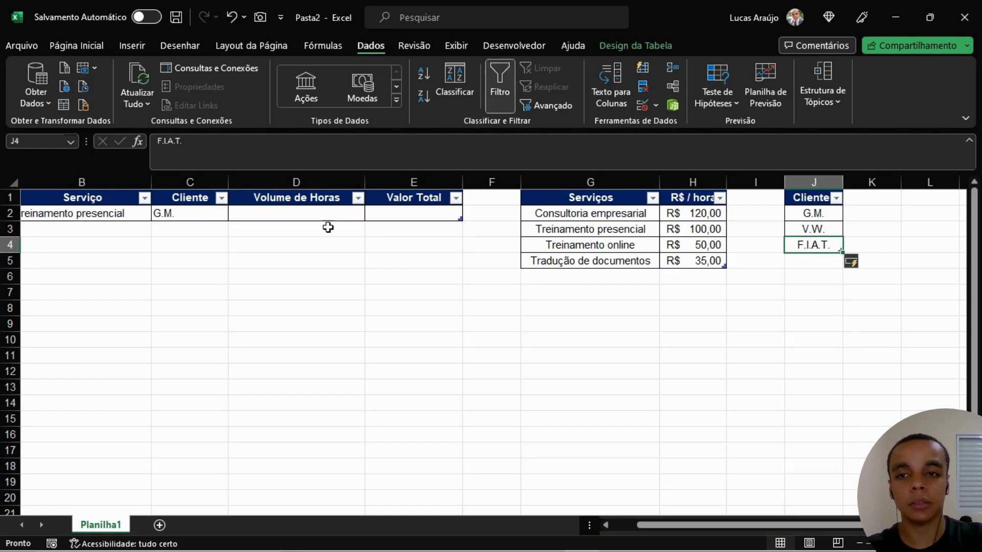
Set the client in cell C2 to F.I.A.T. from its dropdown list.
left_click(218, 224)
left_click_drag(219, 222, 224, 214)
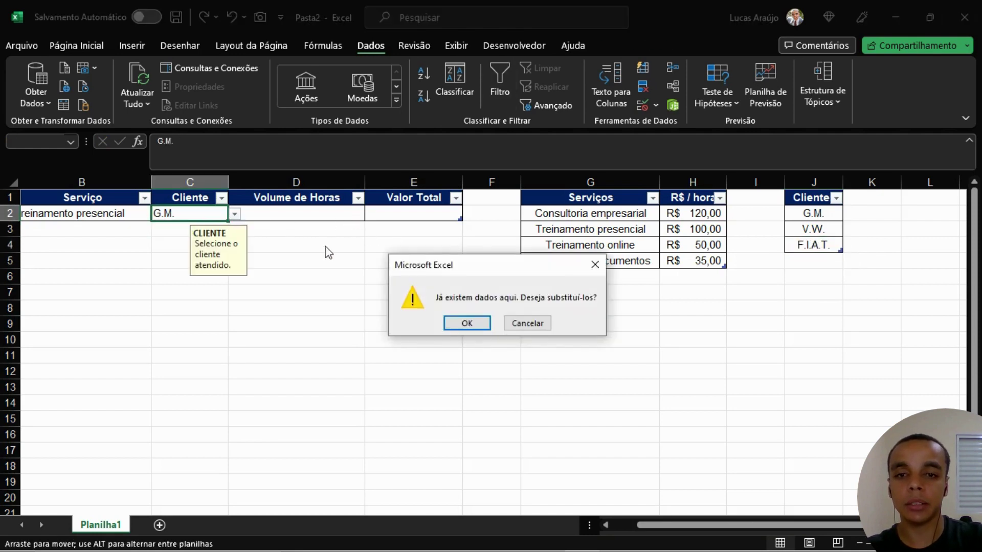
key("Escape")
left_click(235, 214)
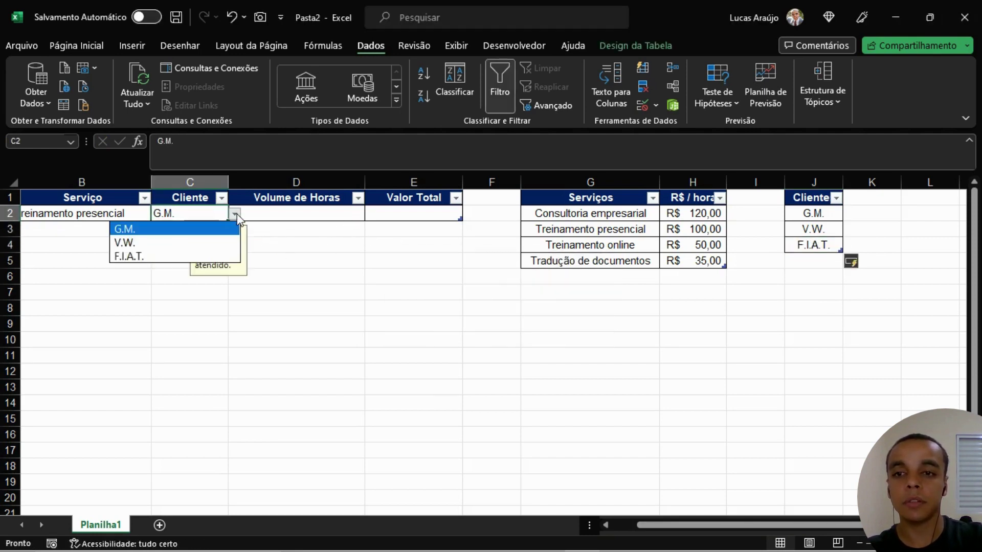
left_click(145, 256)
left_click_drag(228, 219, 237, 224)
key("ctrl+z")
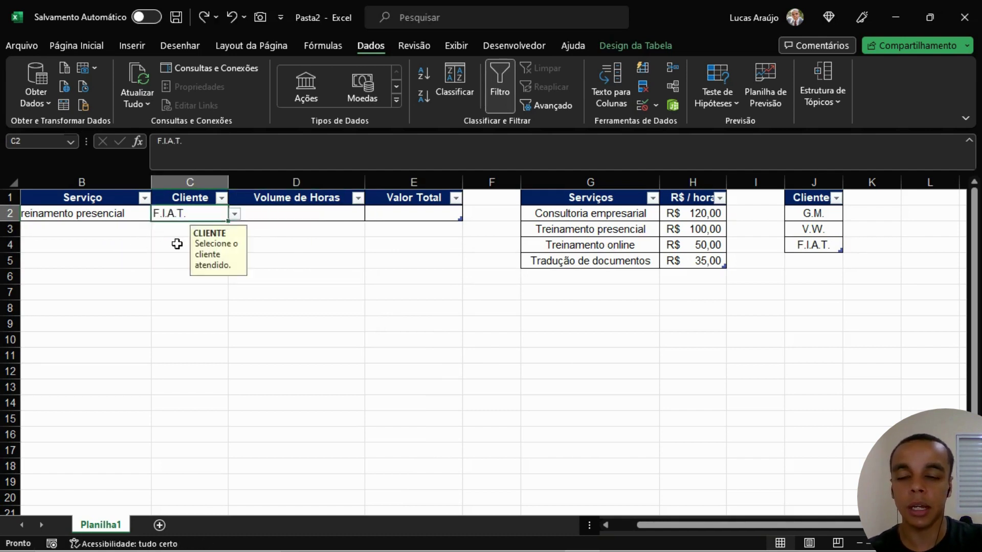
Check the client options offered by cell C2's dropdown list.
left_click(184, 226)
left_click(217, 214)
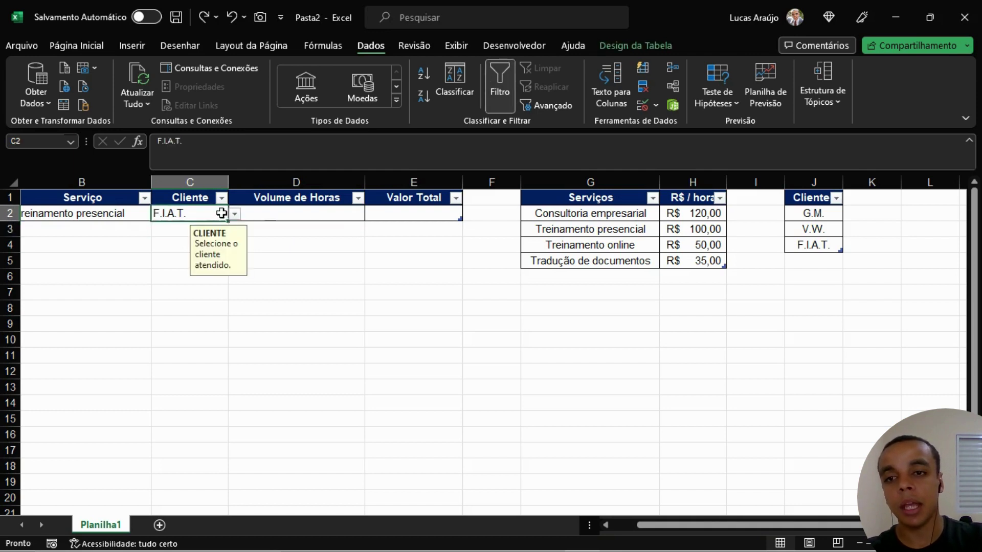
left_click(234, 215)
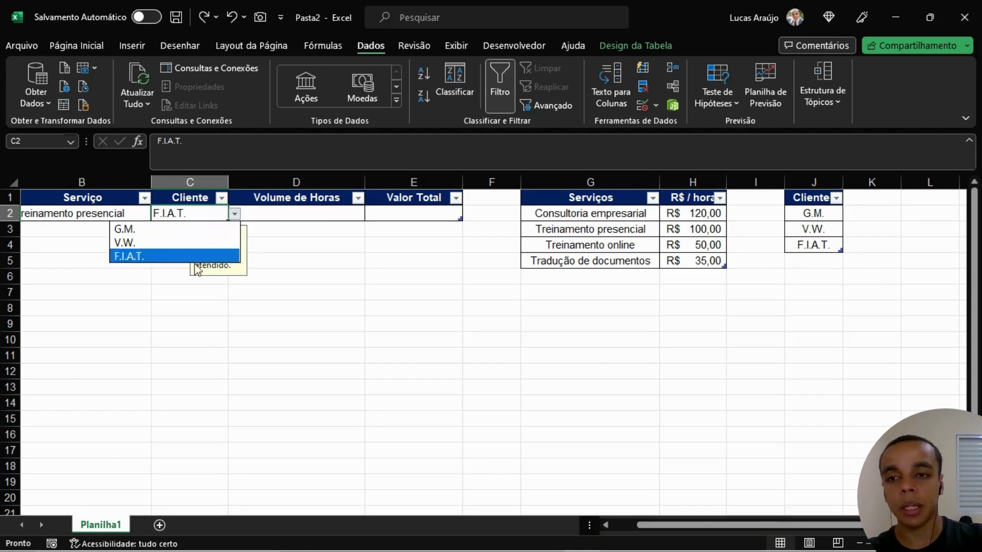
left_click(356, 277)
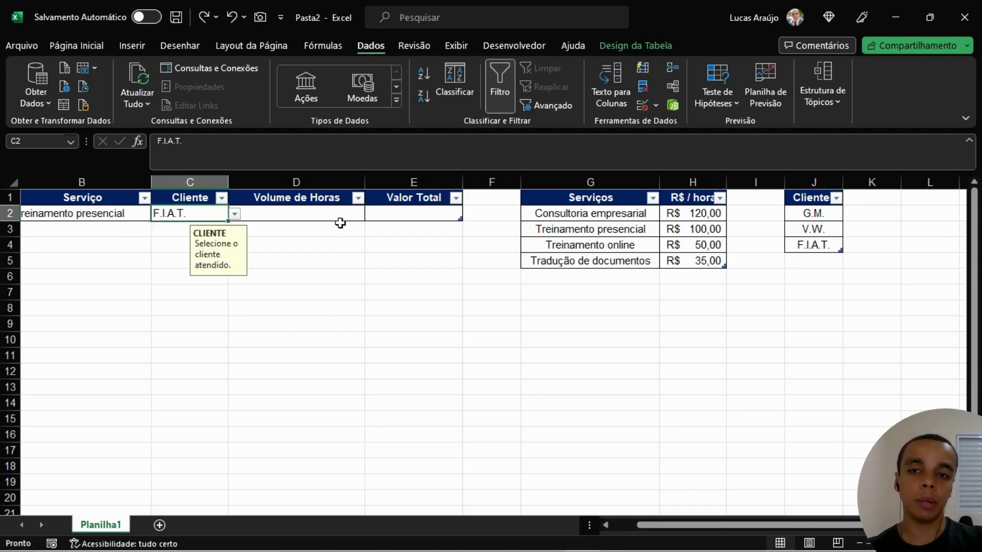
left_click(594, 276)
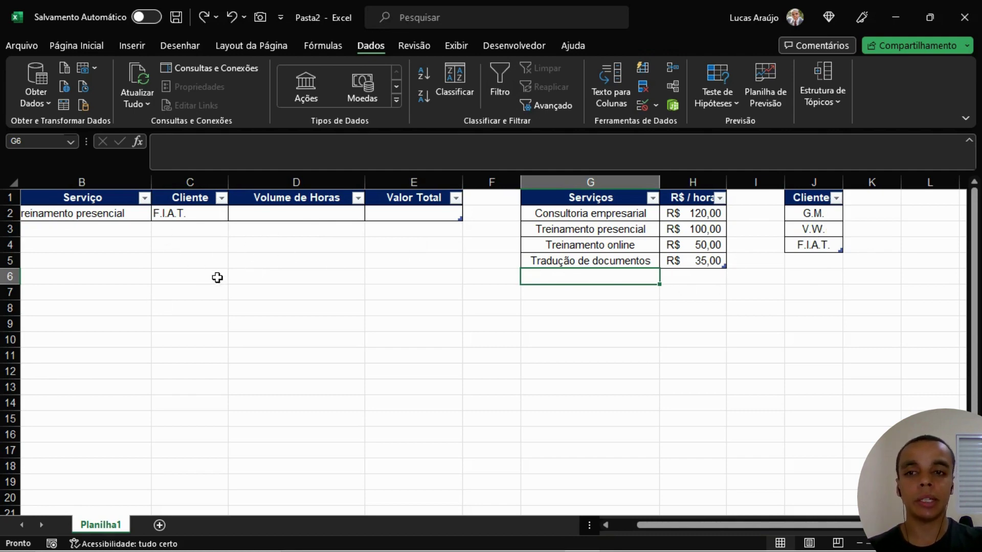
left_click(207, 217)
left_click(147, 261)
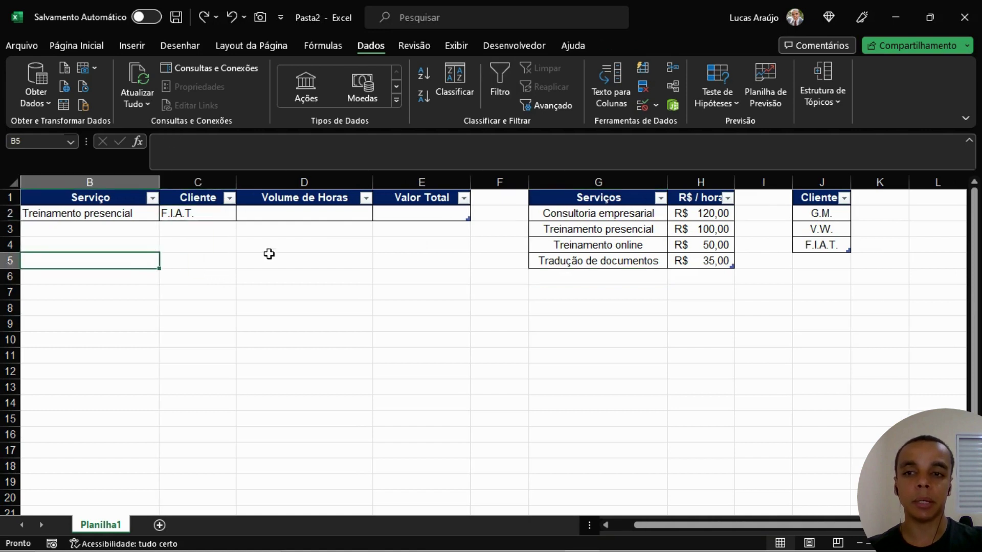
Set cell D2's data validation to allow Decimal values with the condition "é maior do que" and a minimum of 0.
left_click(320, 219)
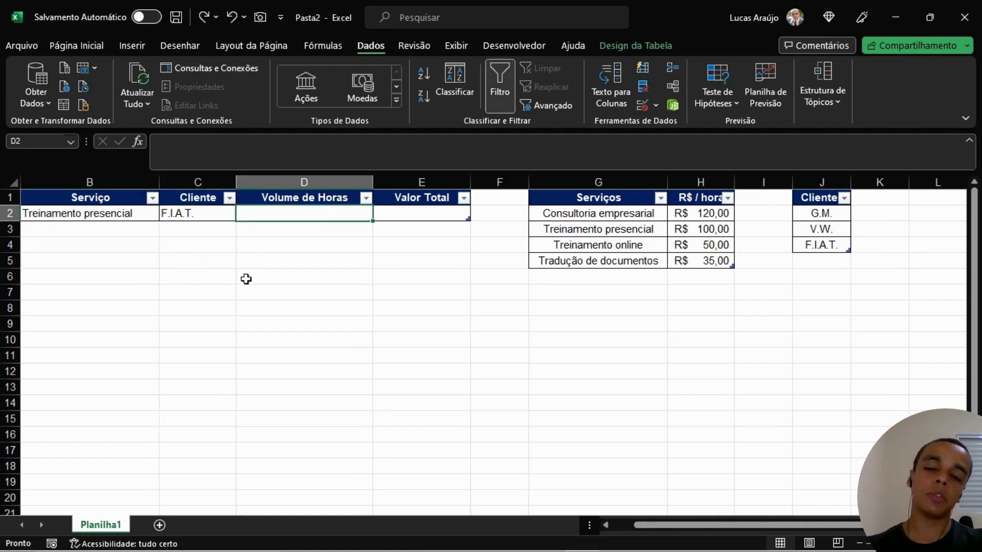
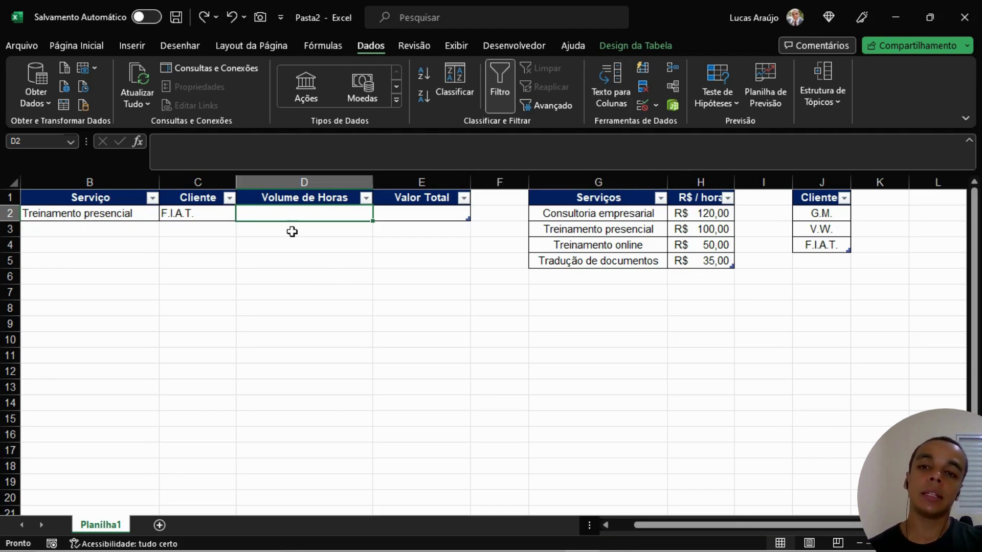
left_click(645, 108)
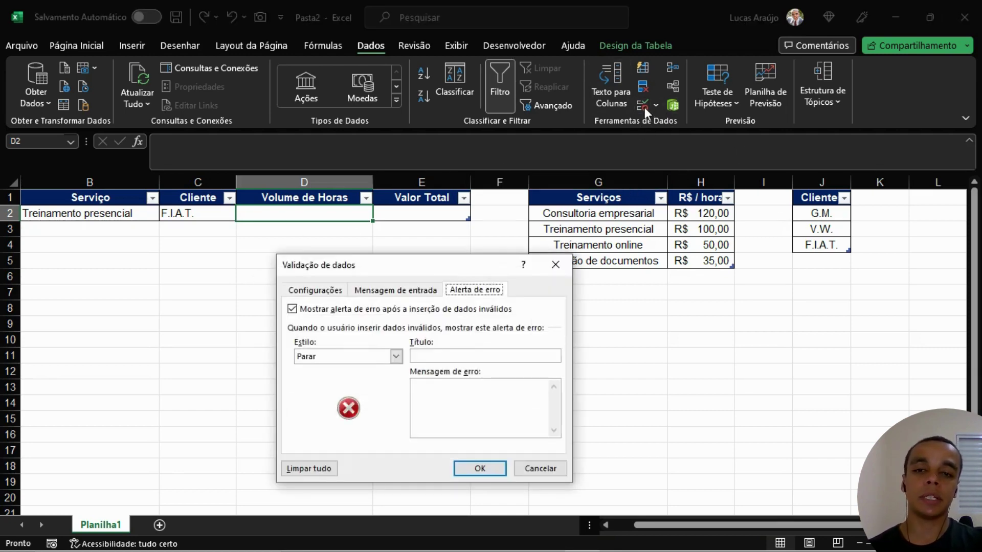
left_click(336, 288)
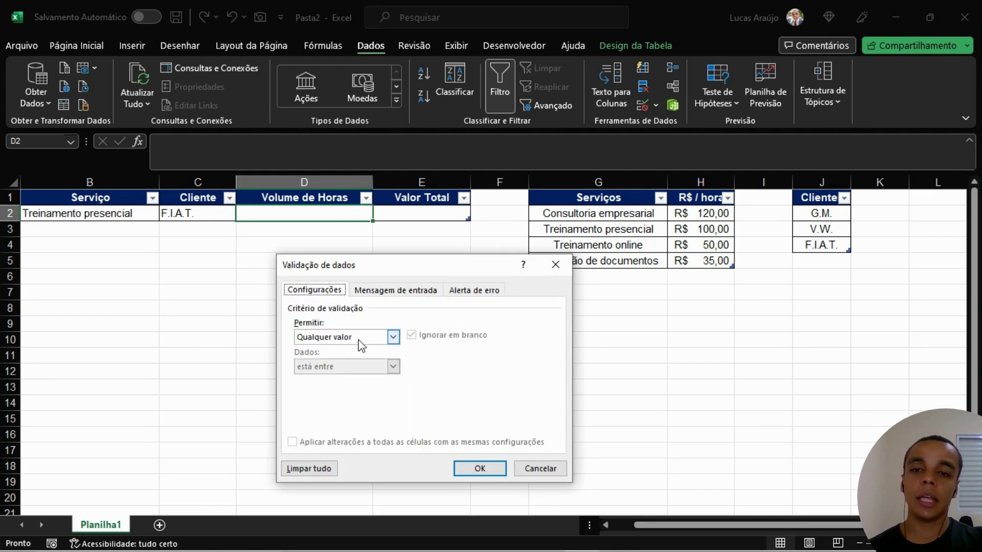
left_click(393, 336)
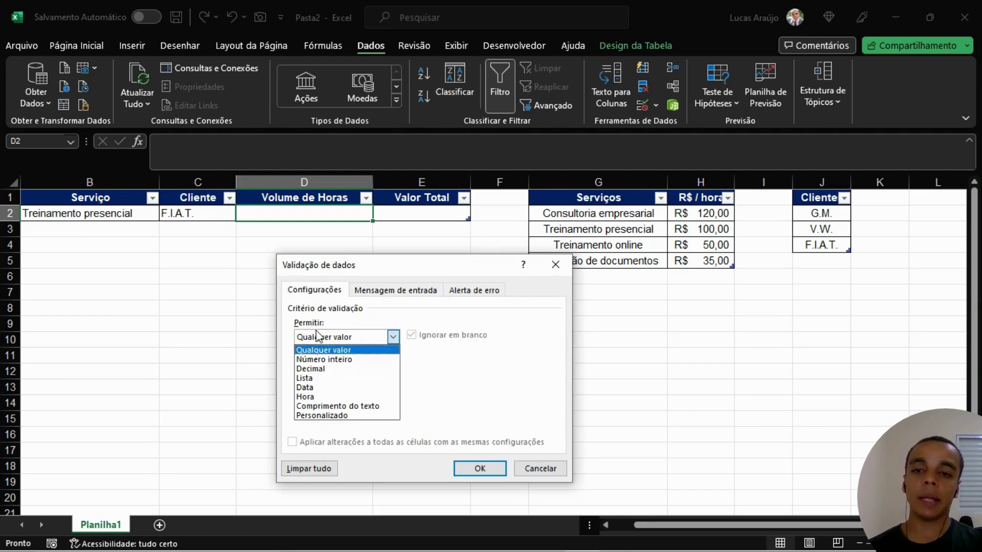
left_click(321, 369)
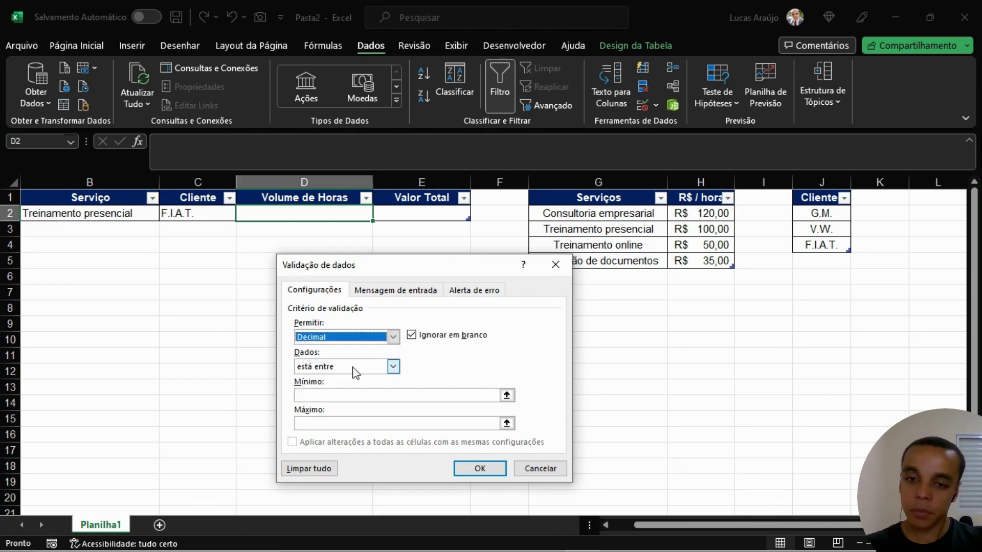
left_click(354, 368)
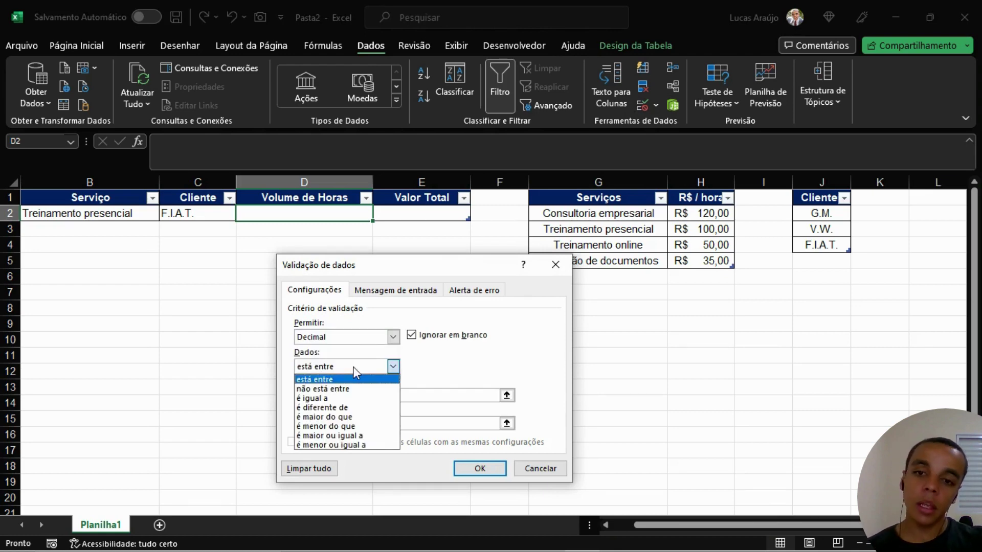
left_click(330, 416)
left_click(361, 395)
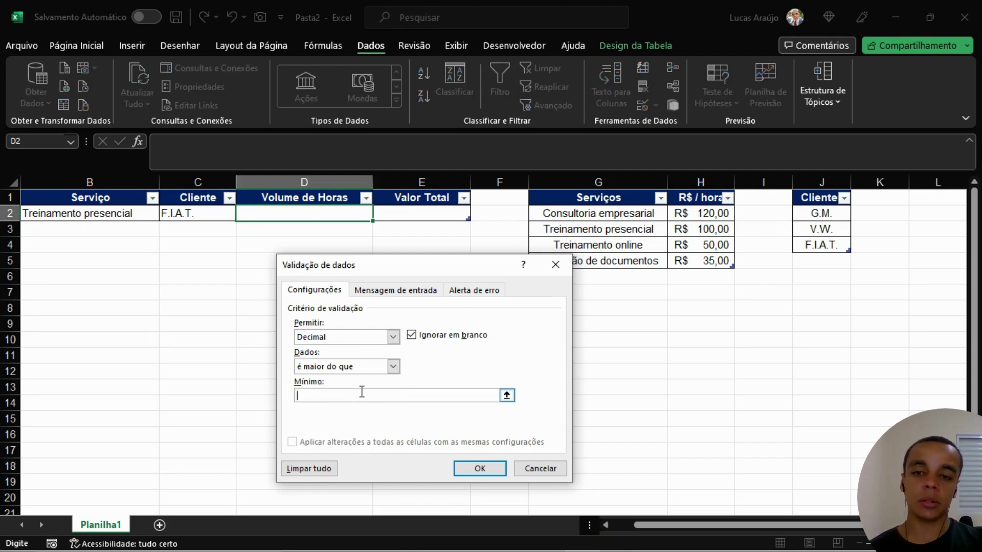
type("0")
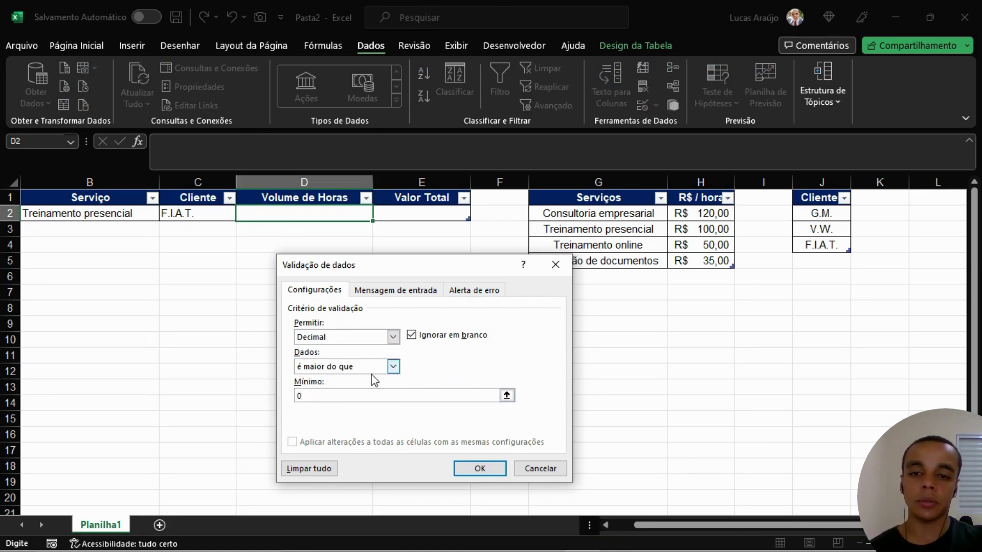
Set the title of cell D2's validation input message to "VOLUME DE HORAS".
left_click(404, 290)
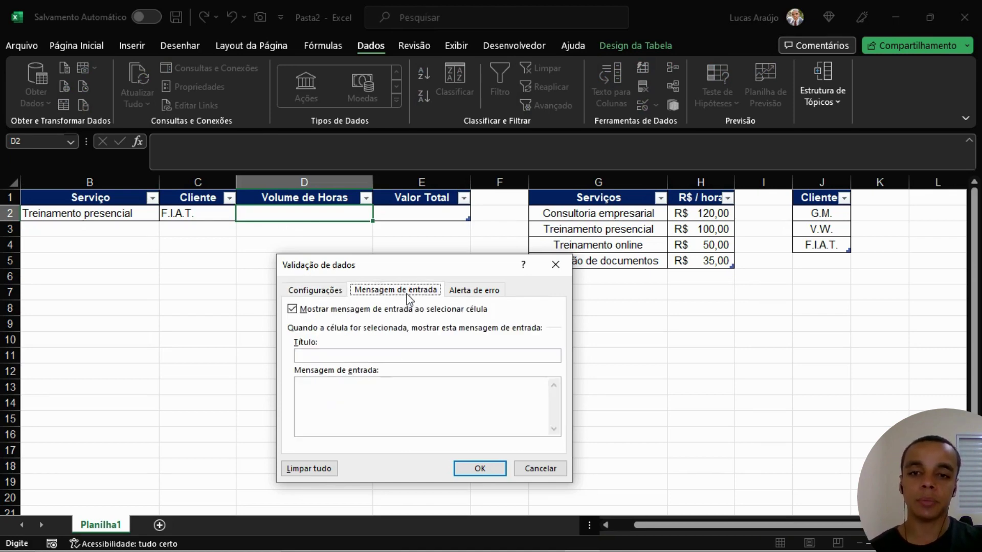
left_click(343, 356)
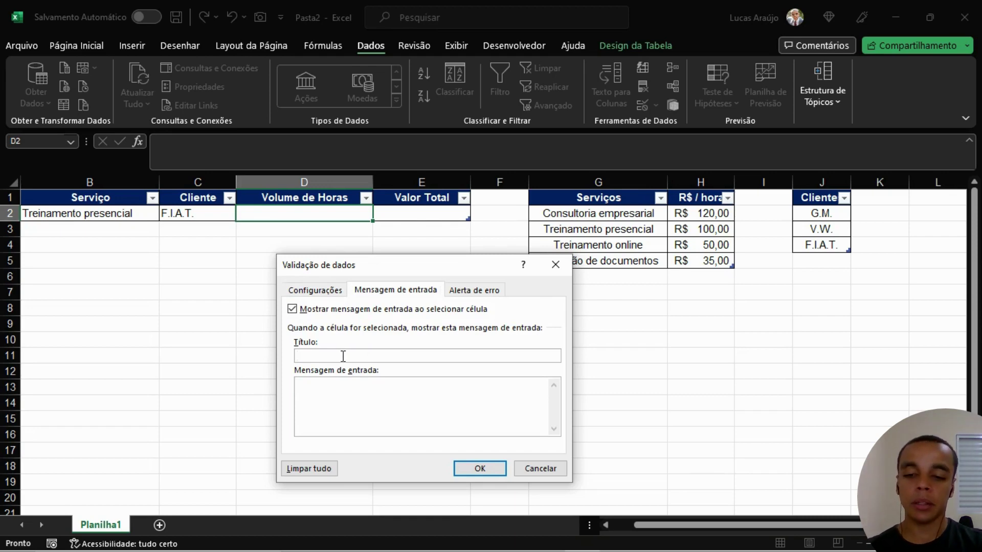
type("VOLUM")
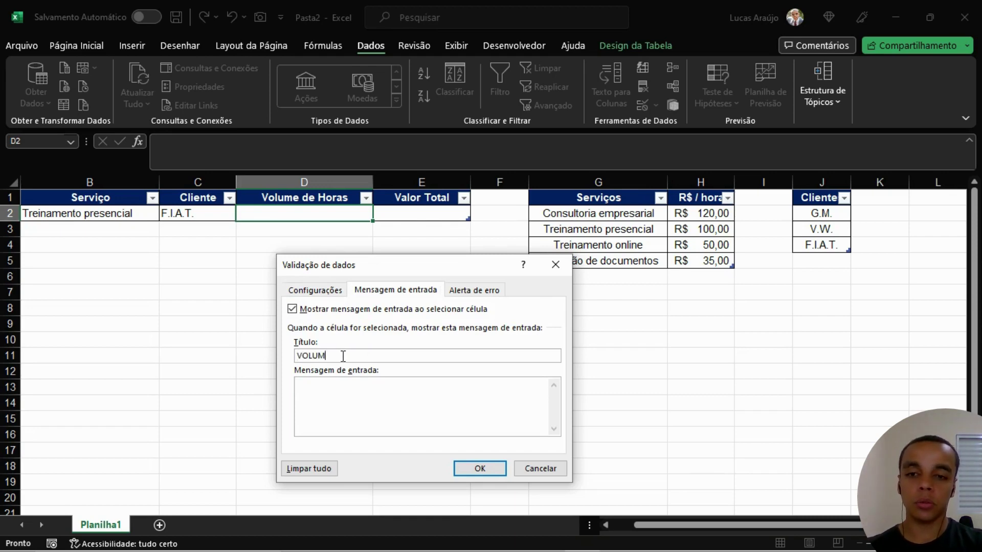
type("E DE HORAS")
key("Tab")
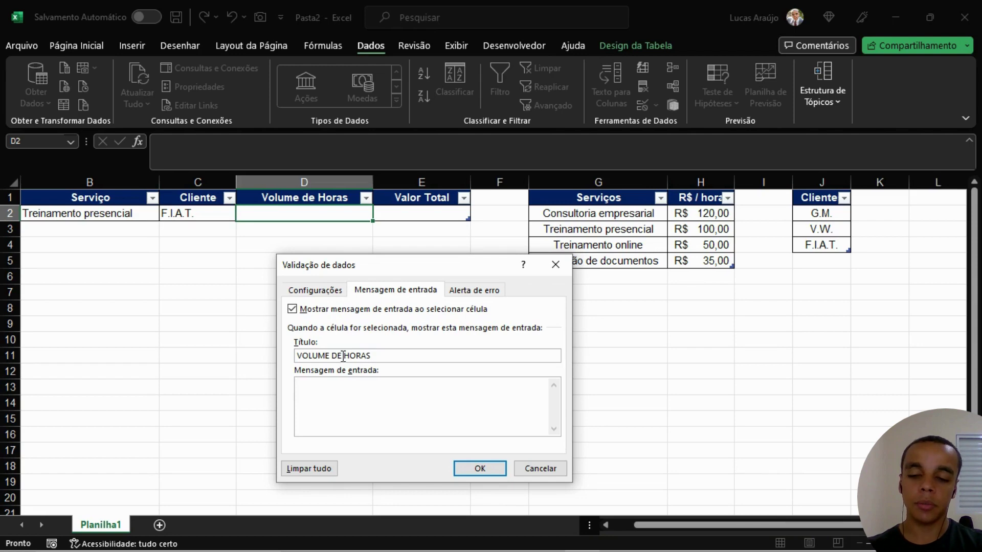
Write the input message "Informe o volume de horas dedicadas seguindo o padrão decimal." and copy its text without the final period.
type("Informe o ")
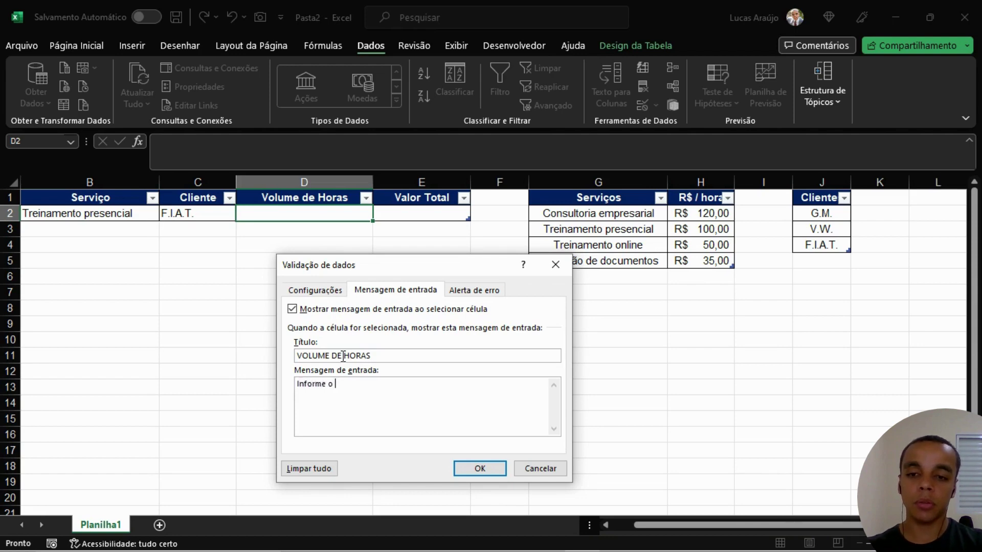
type("volume de horas ")
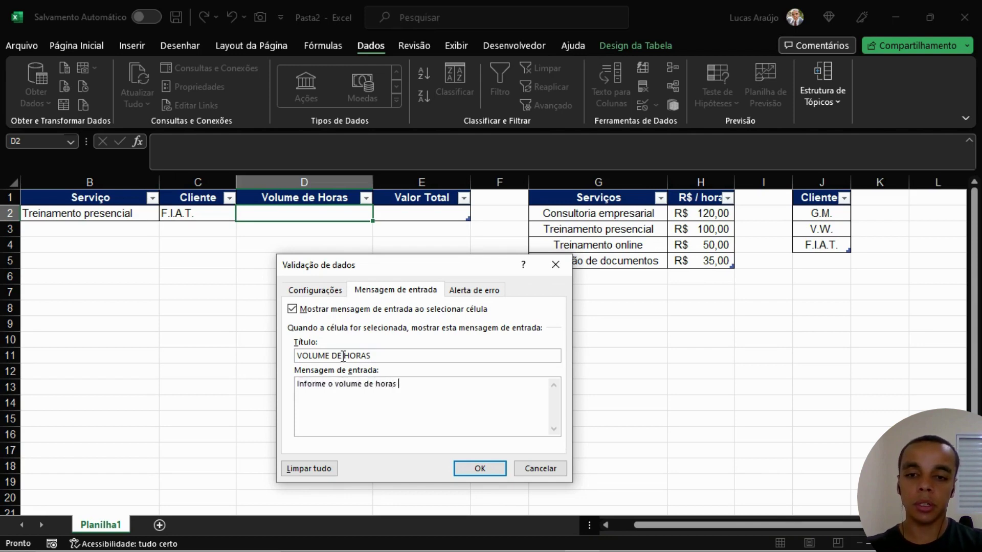
type("dedica")
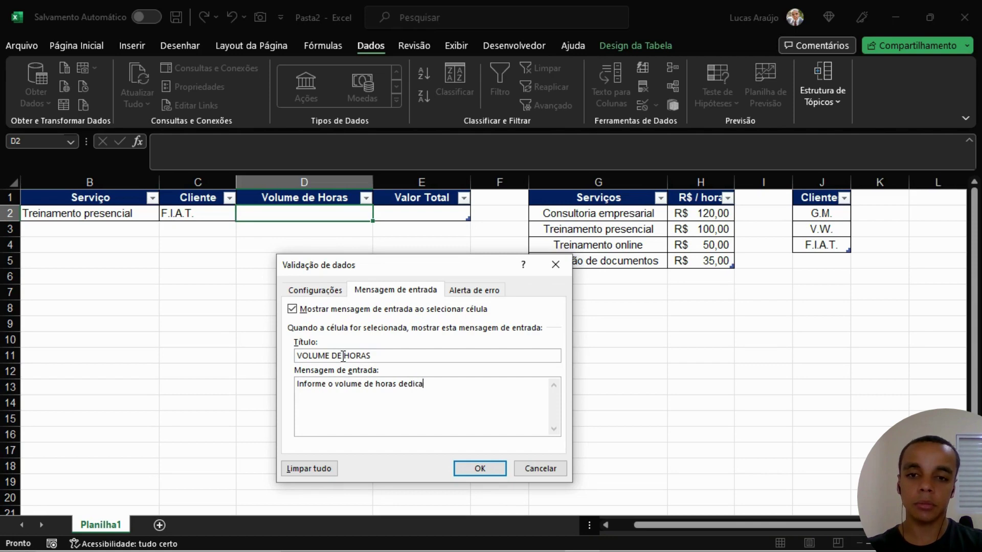
type("da")
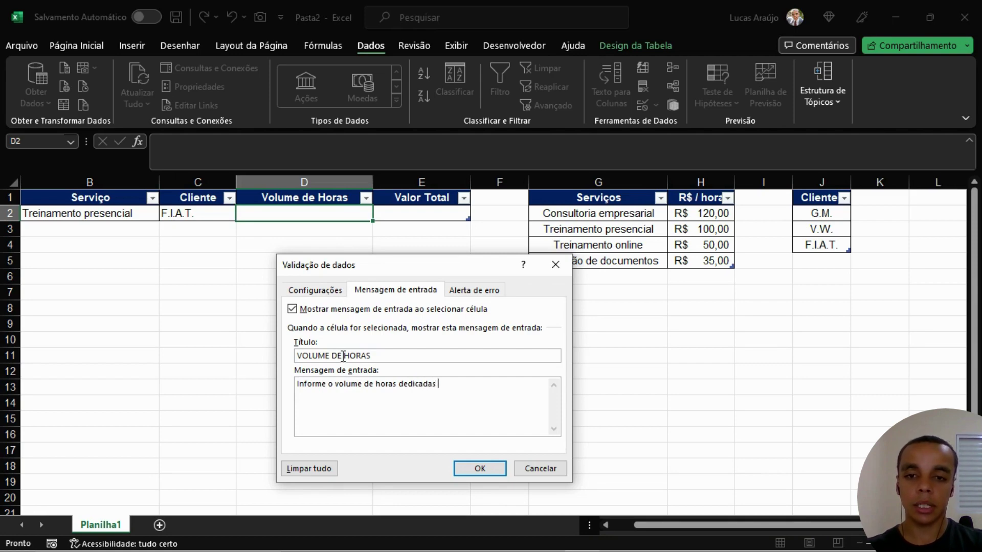
type("s")
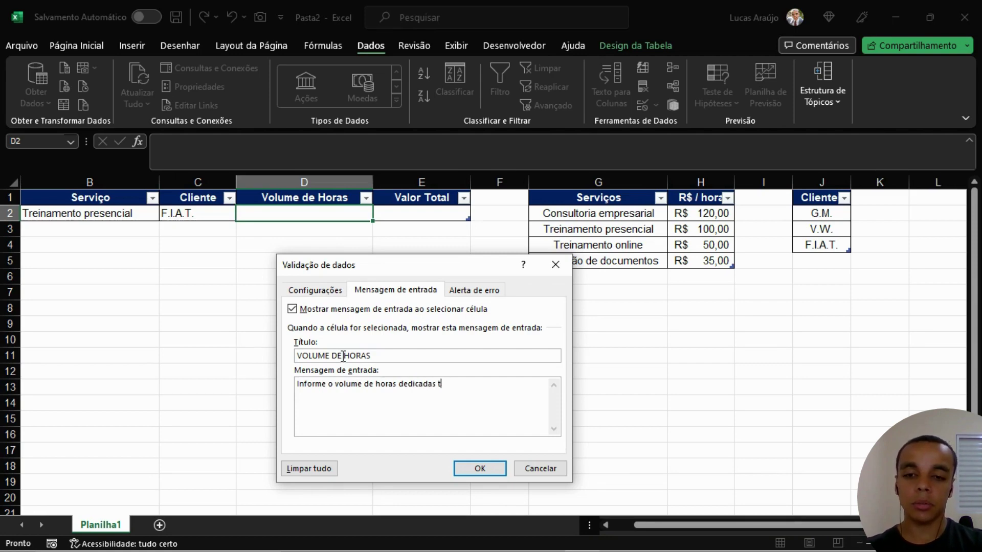
type("eguindo ")
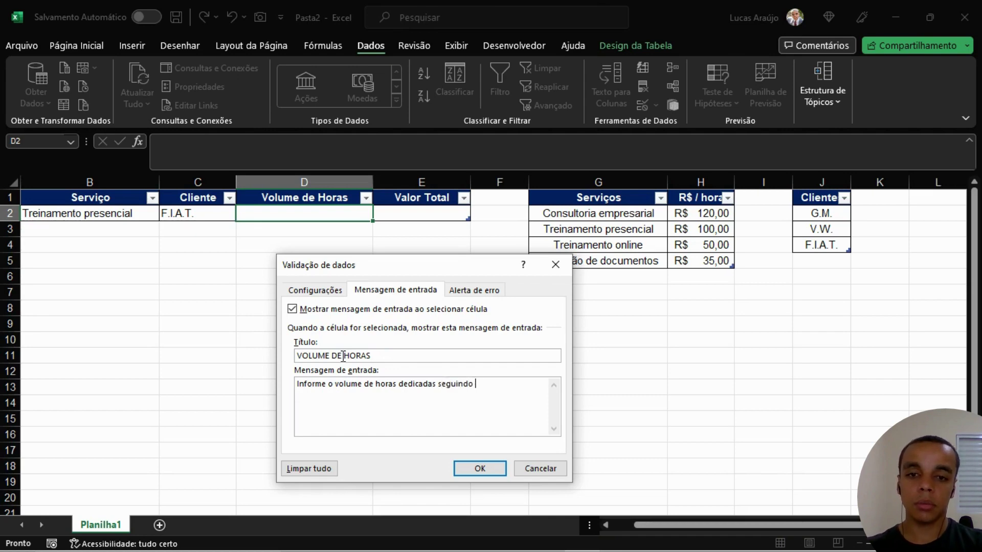
type("o padrão ")
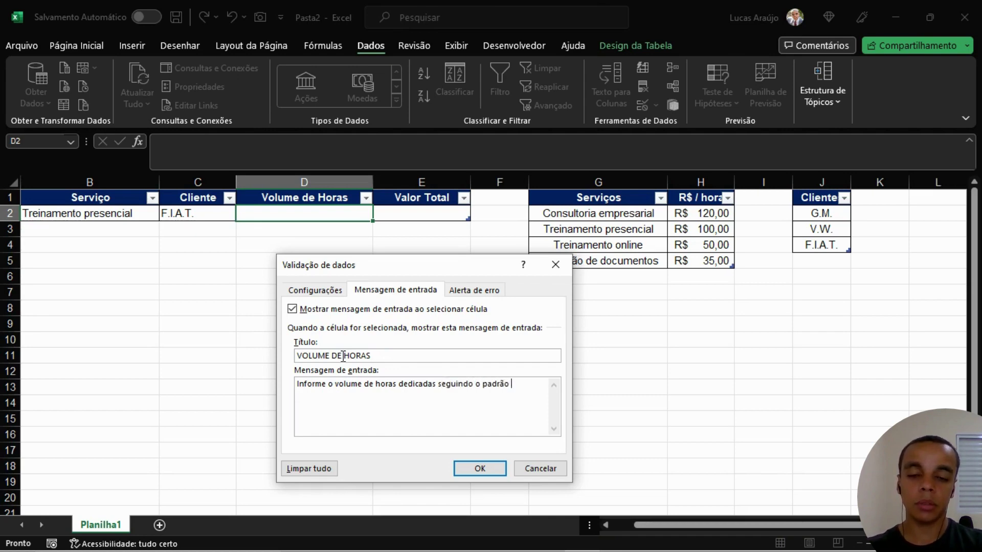
type("decimal")
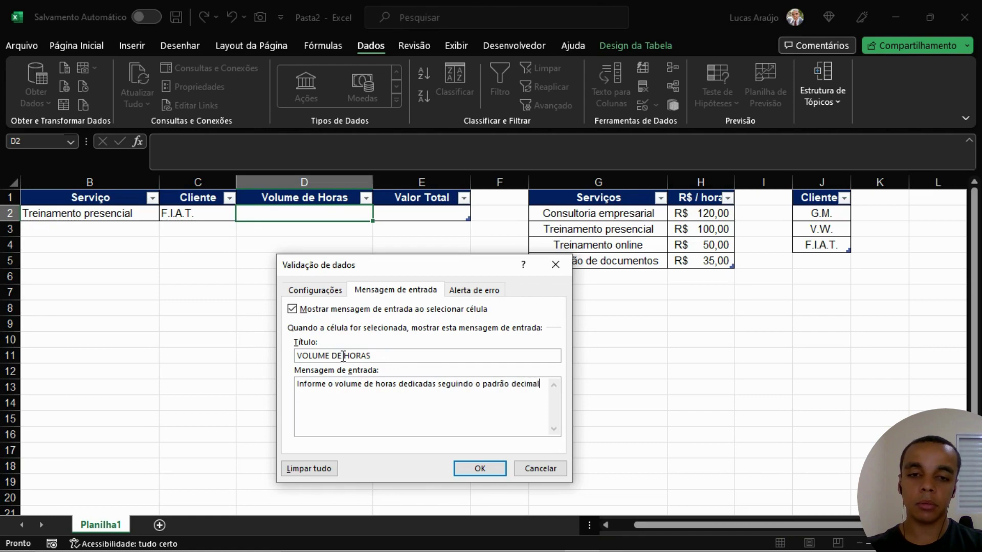
key("ctrl+a")
key("ctrl+c")
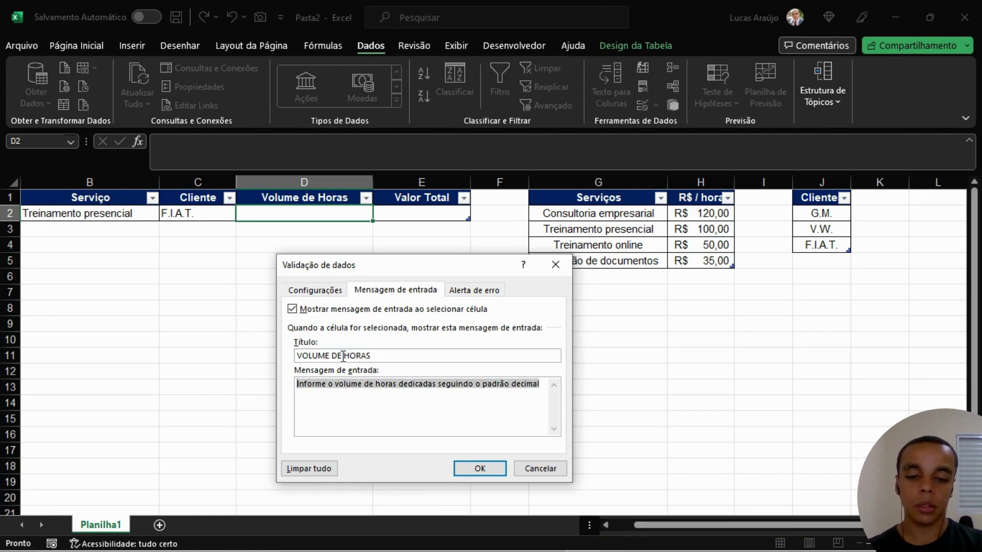
key("Right")
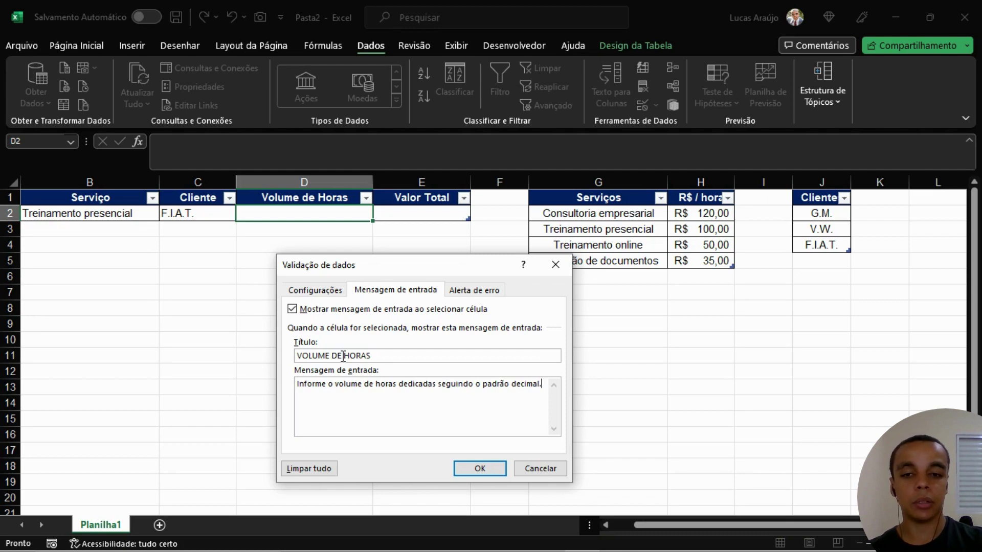
Title the error alert for cell D2 "VOLUME DE HORAS INVÁLIDO", keeping the Parar style.
left_click(461, 293)
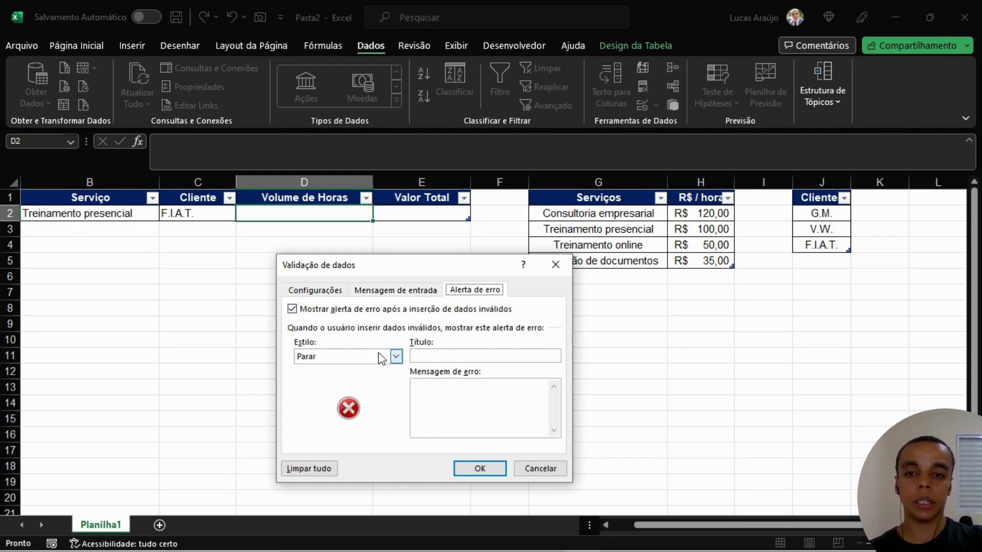
left_click(450, 355)
type("VOLUME")
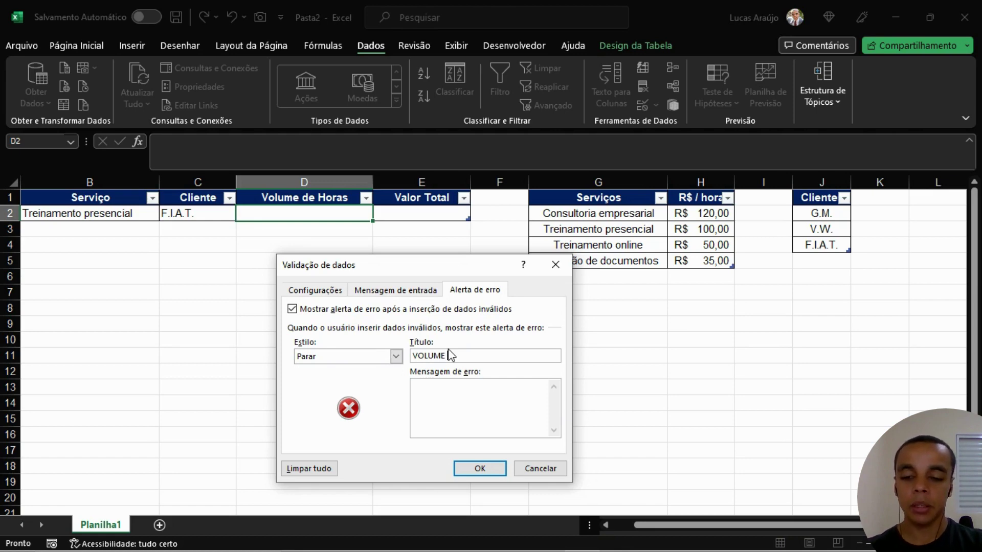
type("DE HORAS IN")
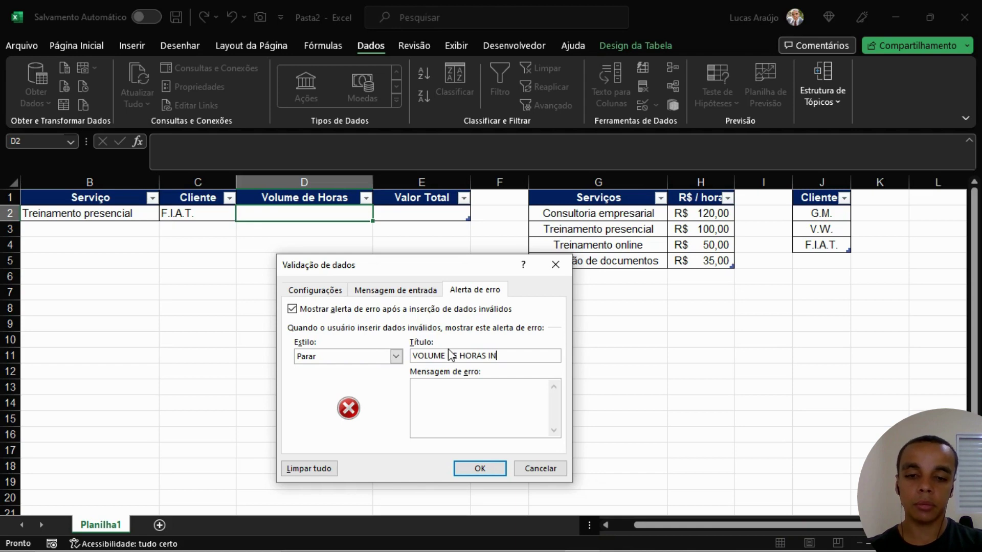
type("VÁL")
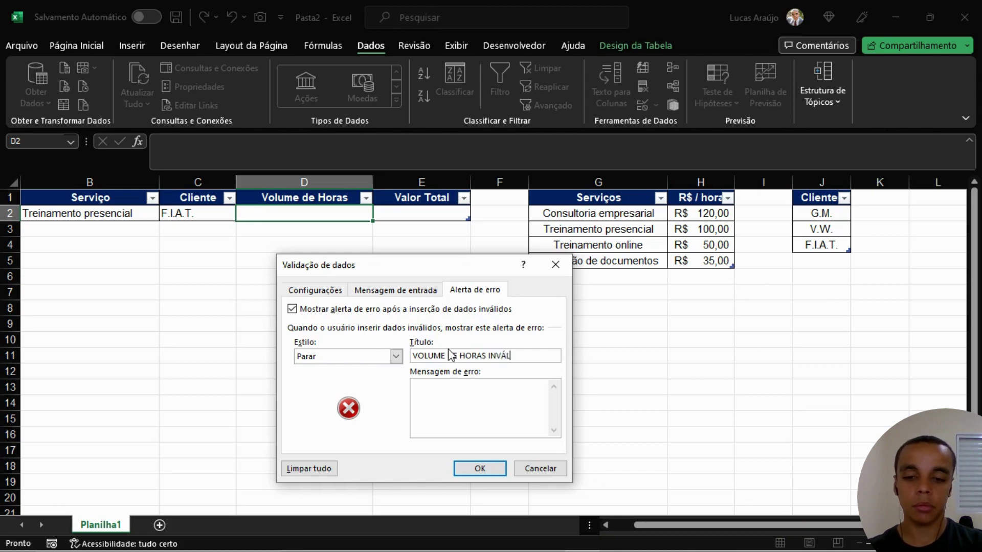
type("IDO")
key("Tab")
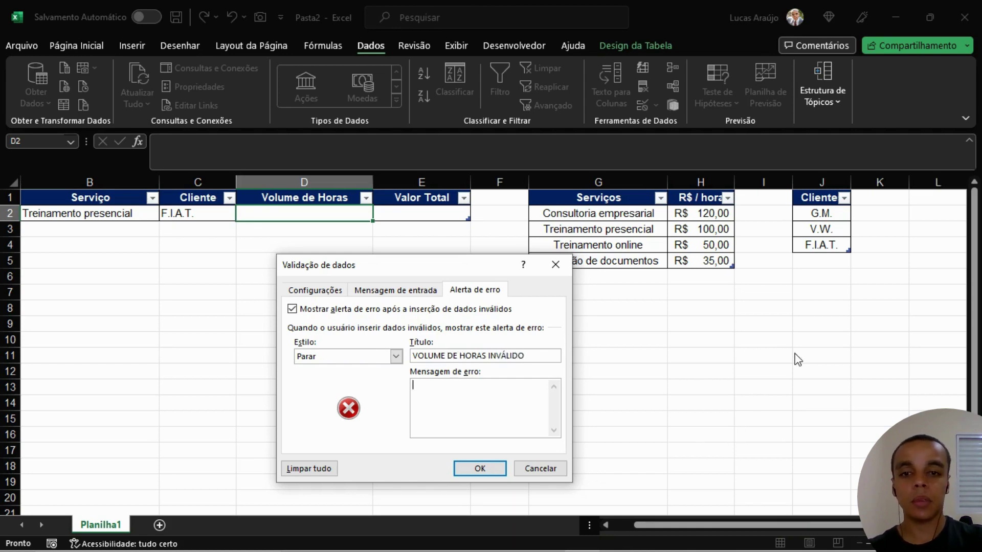
Paste the copied text as the error message, reword it to "Informe um volume de horas dedicadas válido, seguindo o padrão decimal." and apply the validation.
key("ctrl+v")
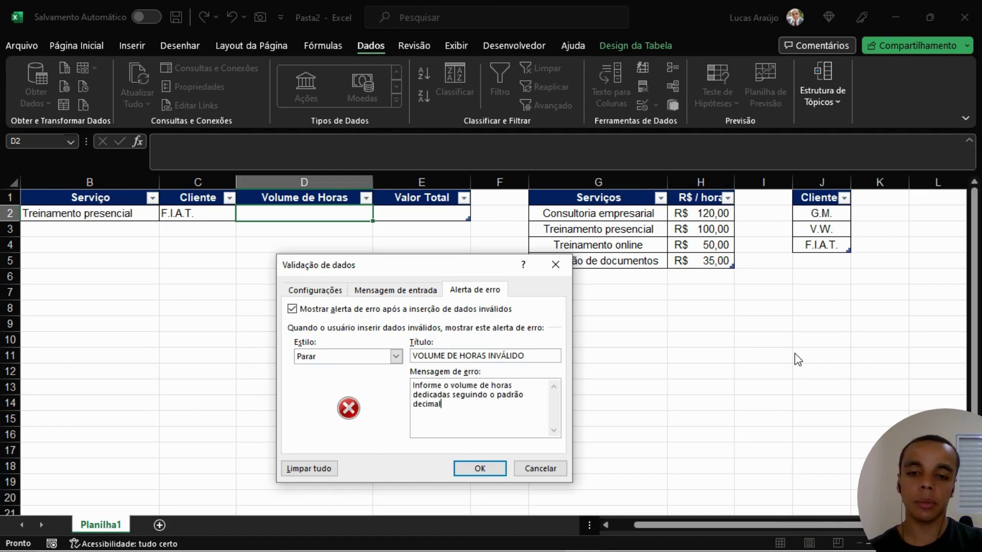
left_click(448, 387)
key("BackSpace")
type("um")
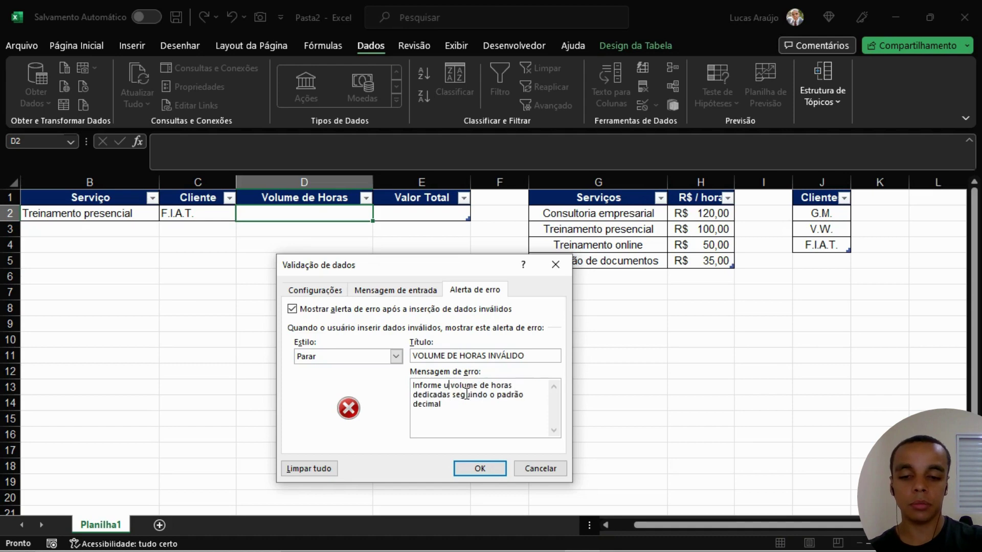
left_click(524, 389)
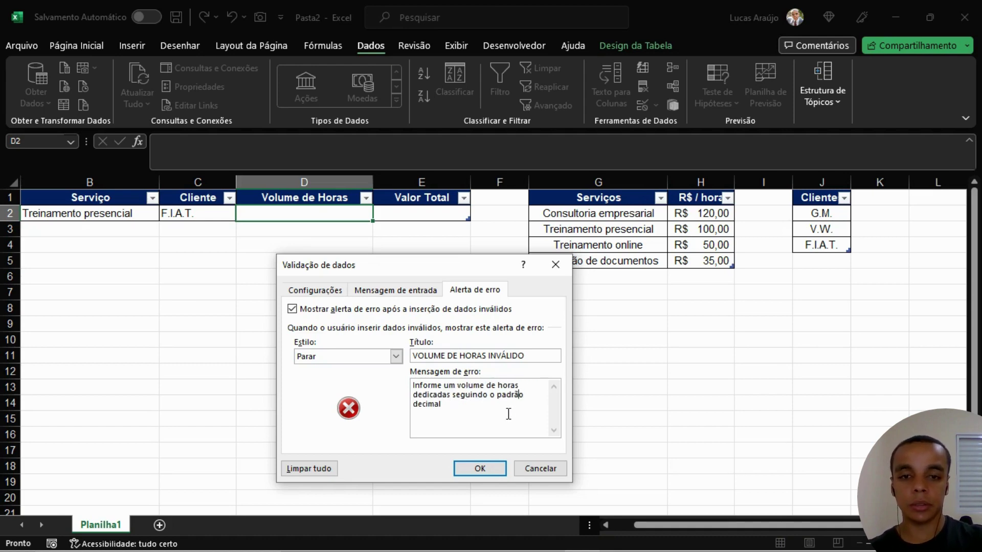
key("Left")
key("Left")
key("Left")
key("Left")
key("Left")
key("Left")
key("Left")
key("Left")
key("Left")
key("Left")
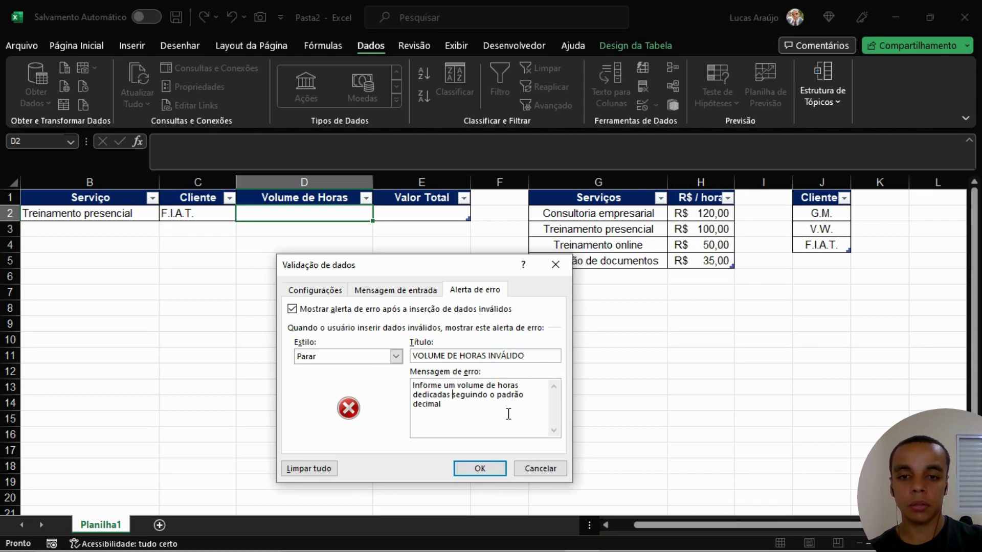
type("válido")
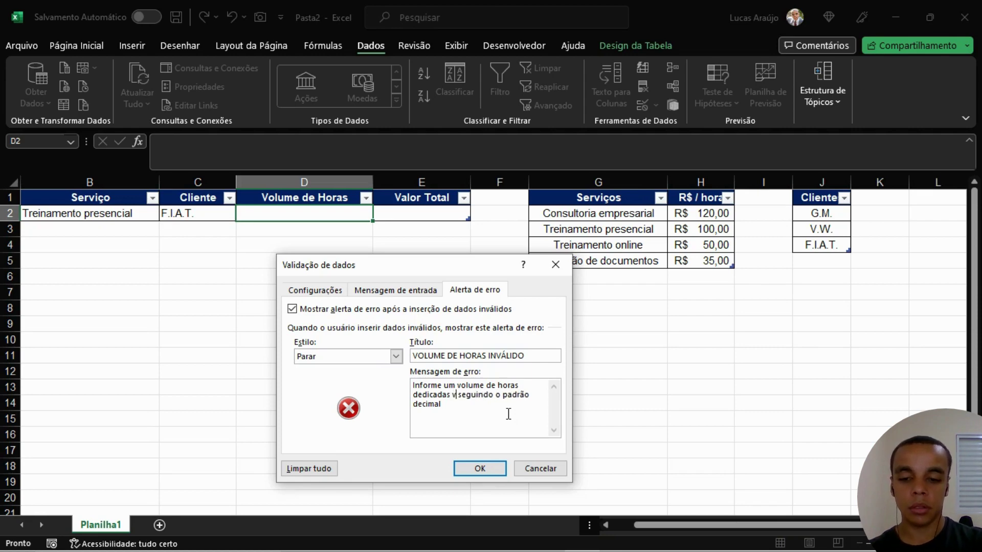
type(",")
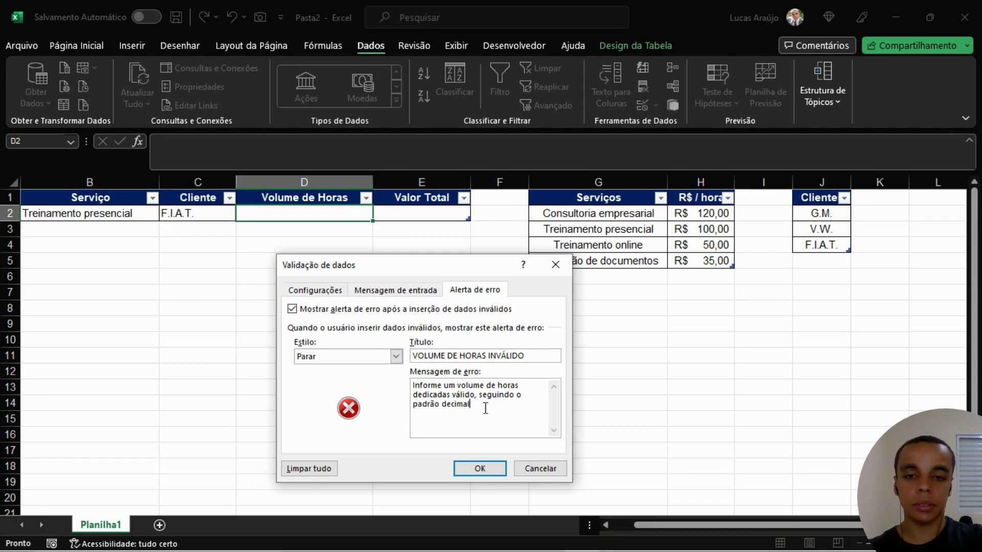
left_click(479, 469)
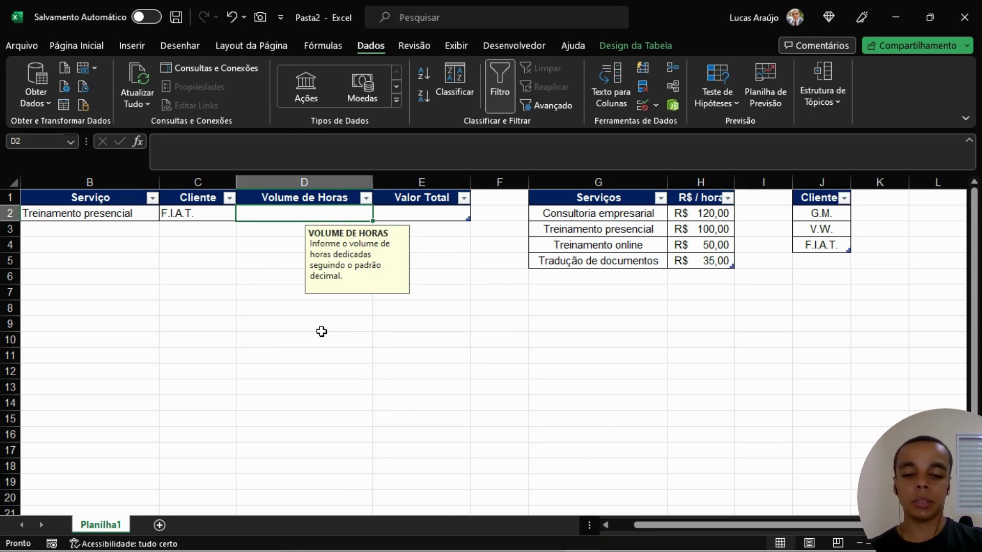
Try entering "1 h 30 min" in cell D2 to test the Volume de Horas validation.
type("1 o")
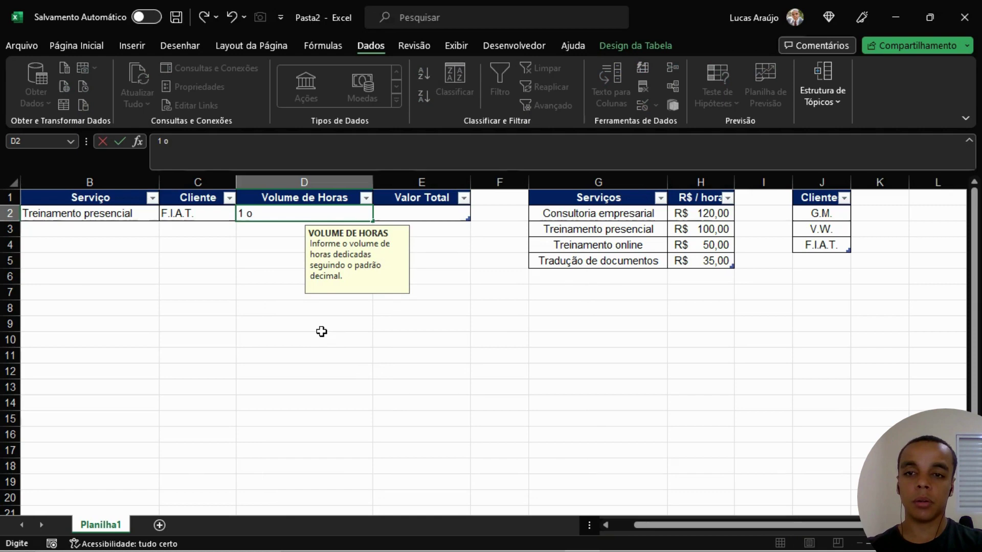
key("BackSpace")
type("h")
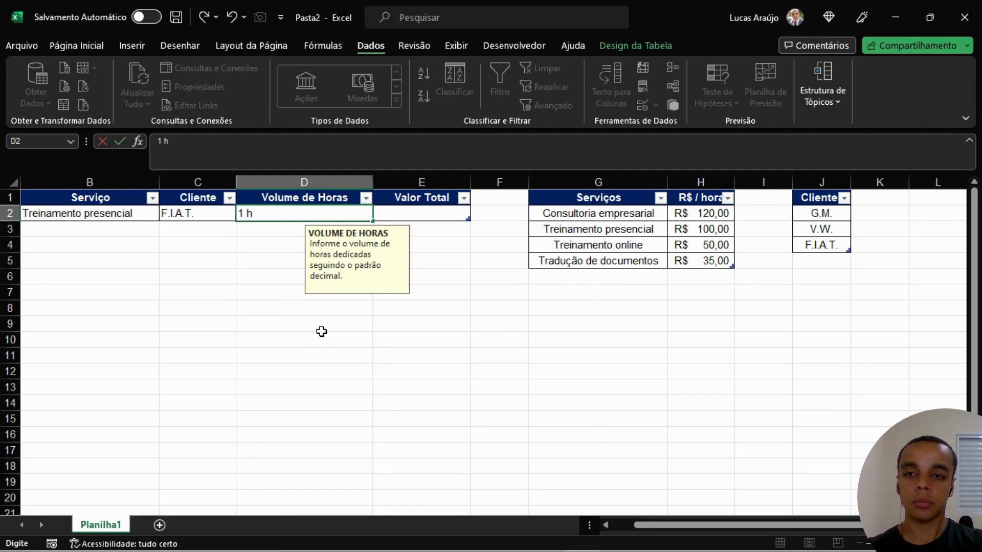
type(" 30 min")
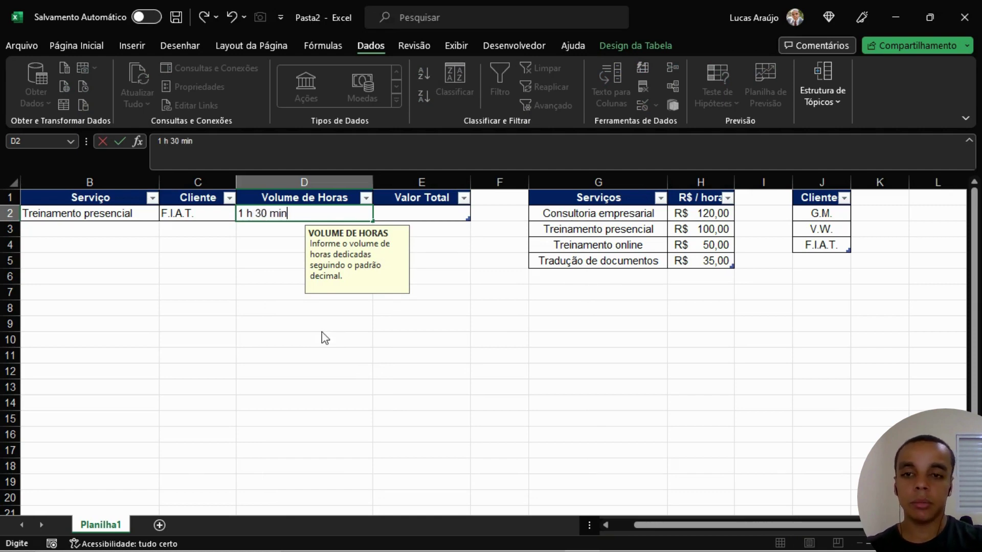
key("Return")
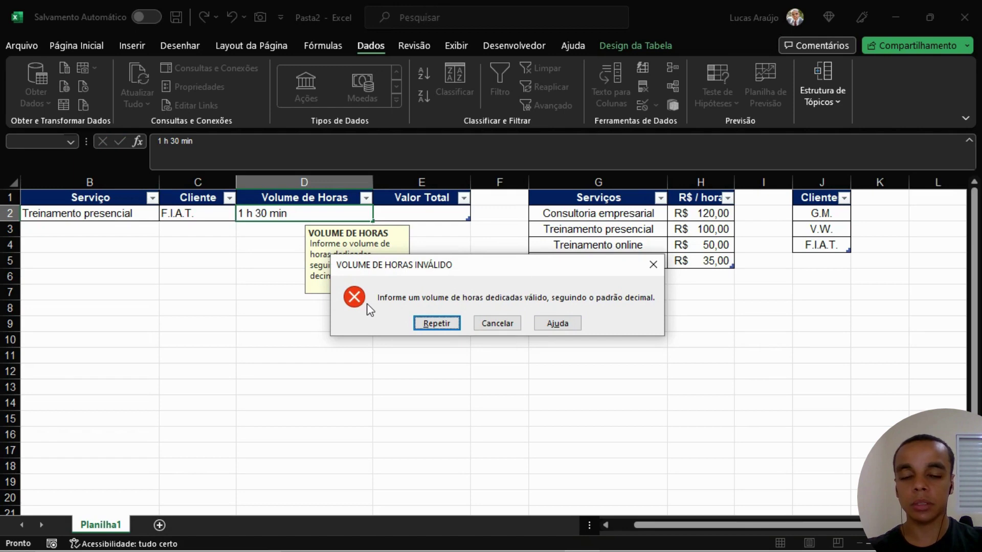
key("Escape")
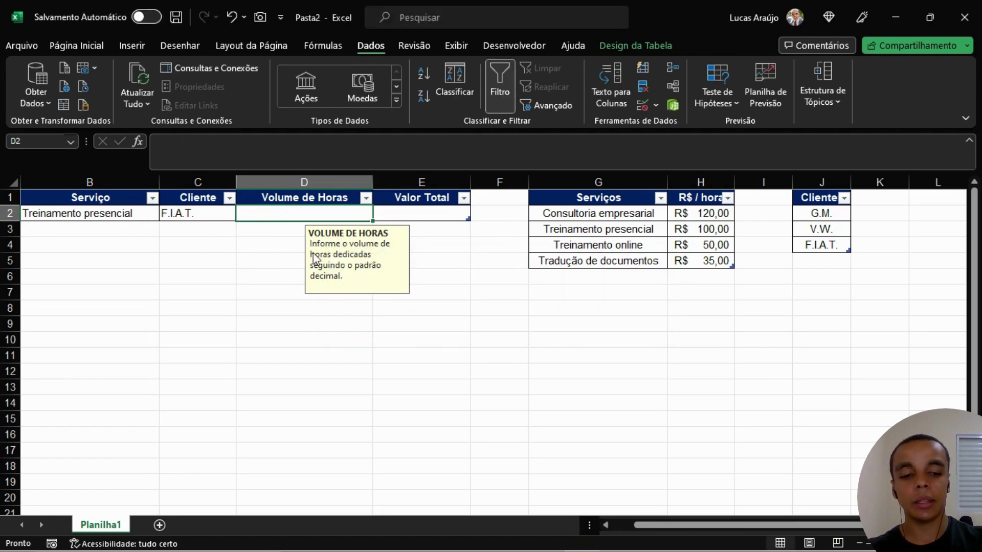
Enter 1,5 as the Volume de Horas in cell D2.
type("1,5")
key("Return")
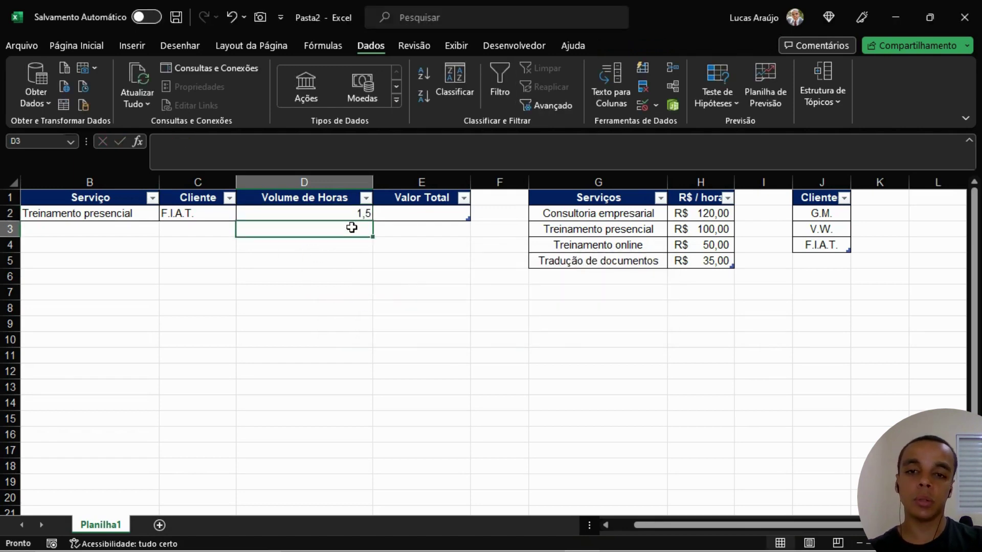
left_click(358, 213)
left_click(341, 197)
left_click(421, 217)
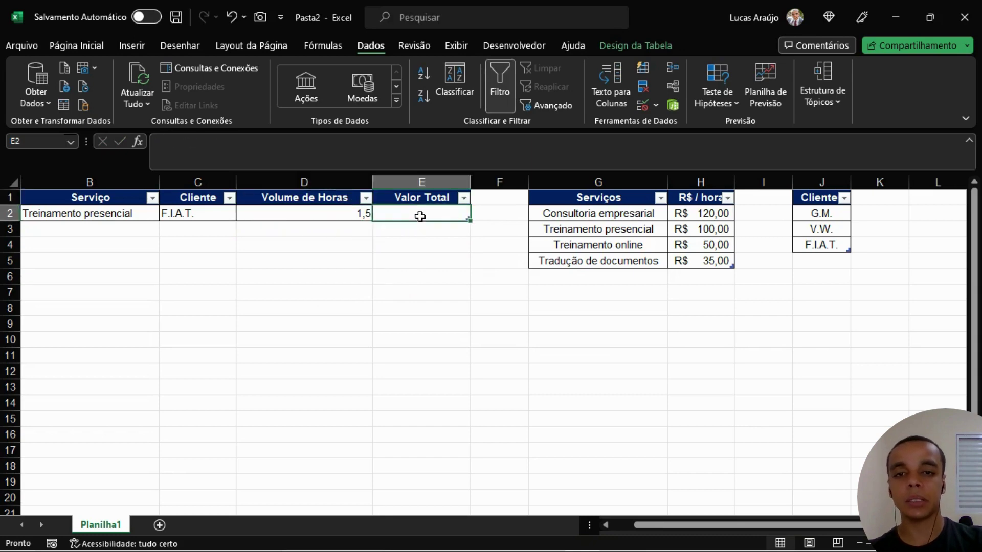
left_click(351, 217)
left_click(378, 217)
left_click(367, 215)
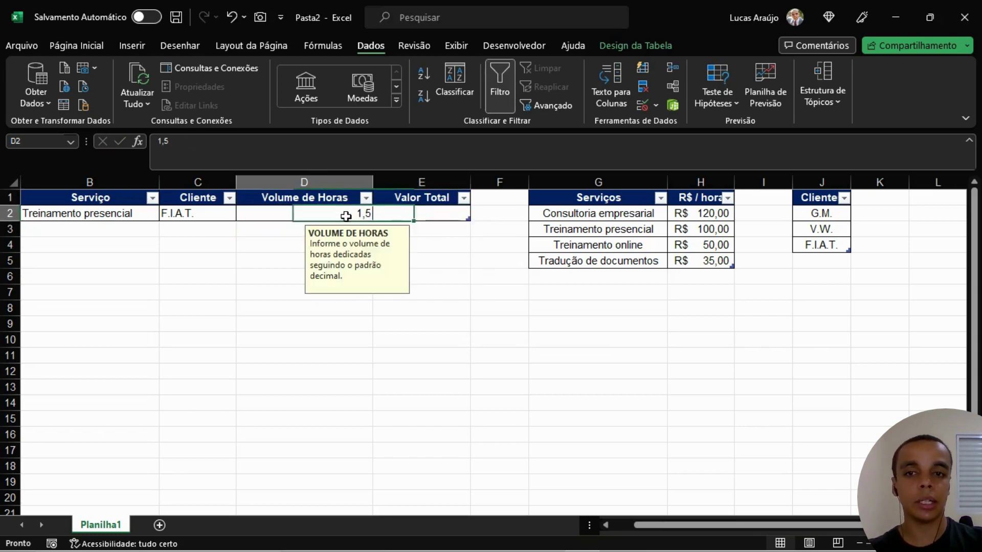
left_click(406, 213)
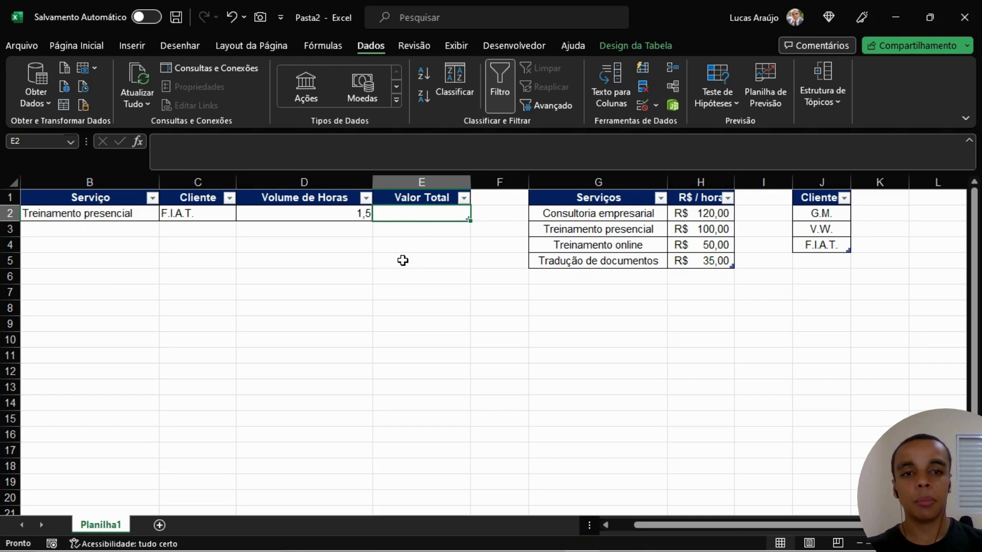
key("Left")
key("Left")
key("Left")
key("Left")
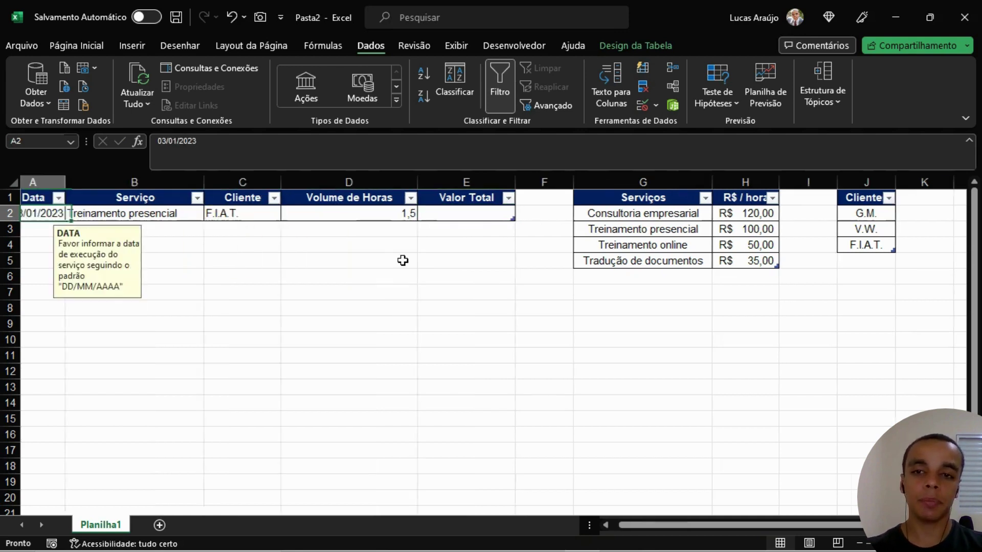
key("Right")
key("Right")
key("Right")
key("Right")
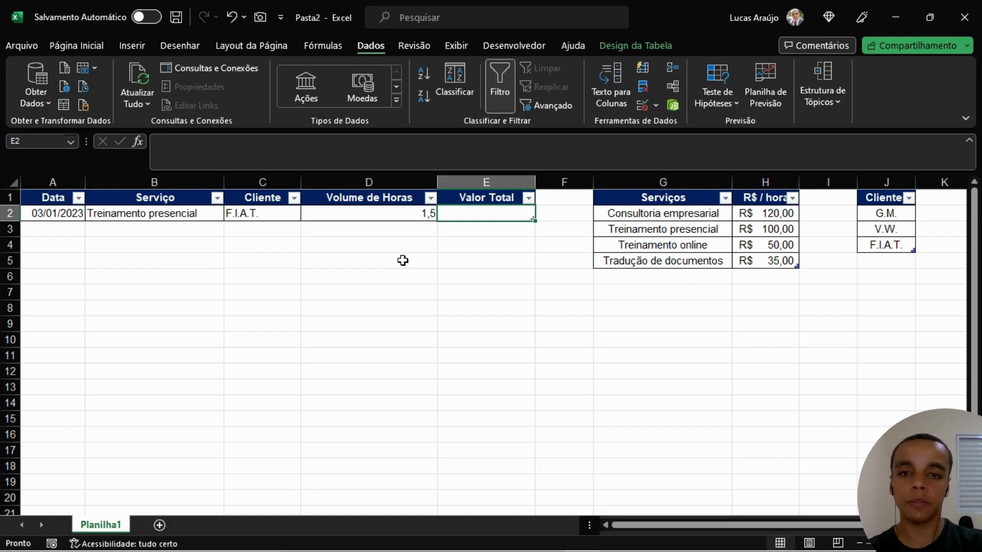
type("=")
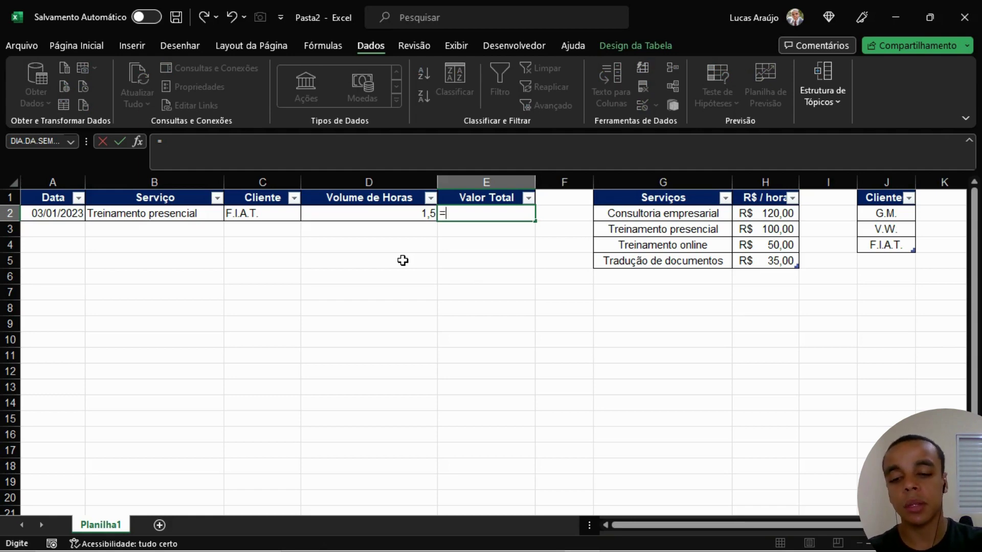
type("procv")
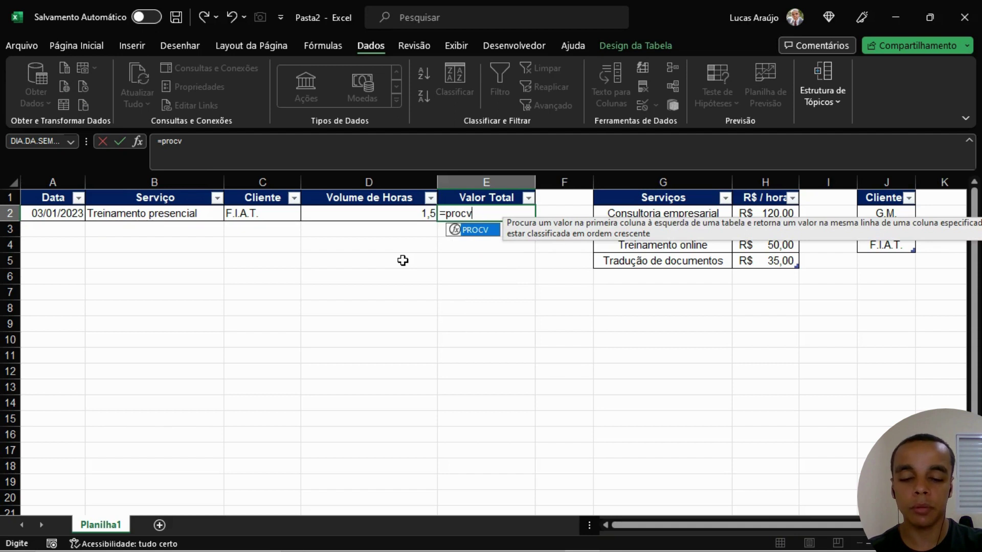
type("(")
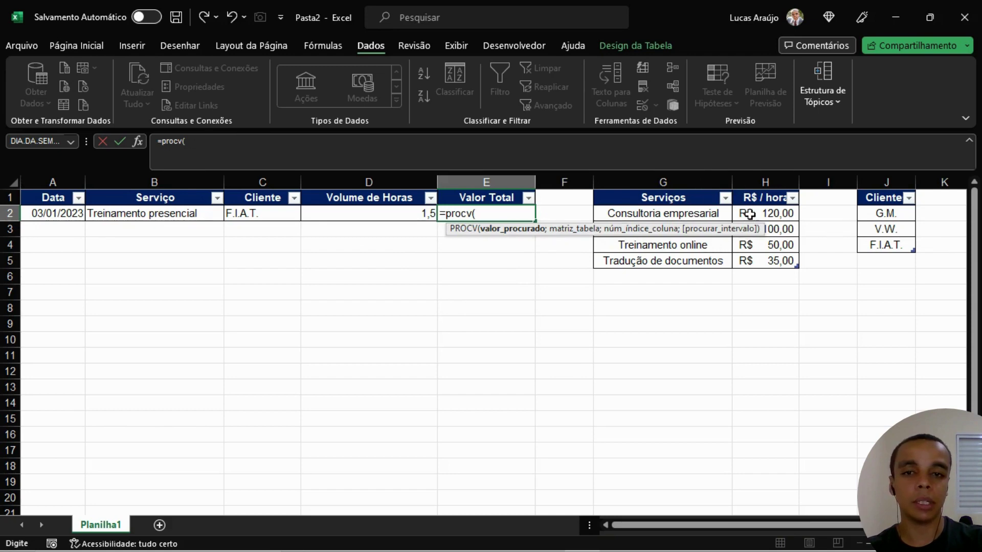
left_click(157, 215)
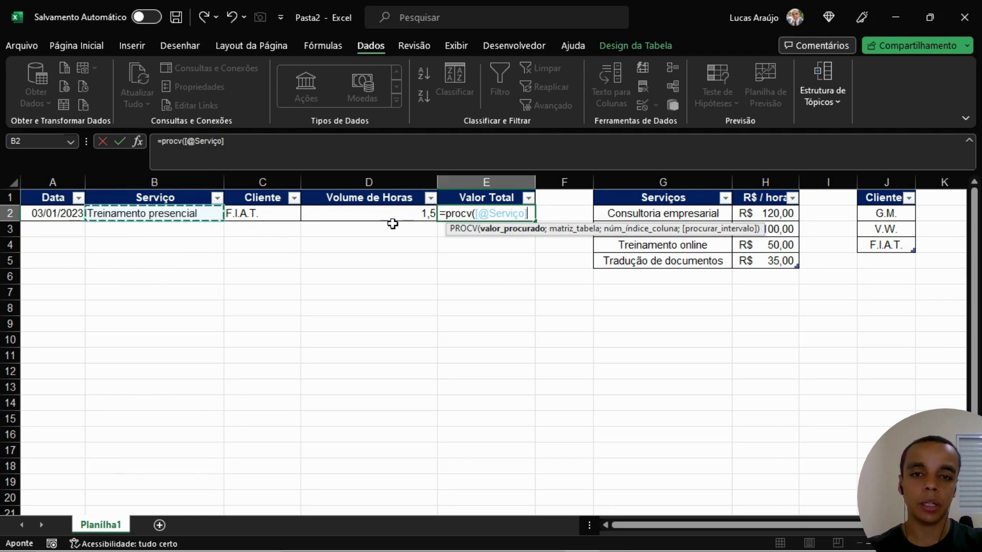
Complete the PROCV in E2 with TAB_SERVICOS as the table, column index 2 and 0 for an exact match, and enter it.
type(";")
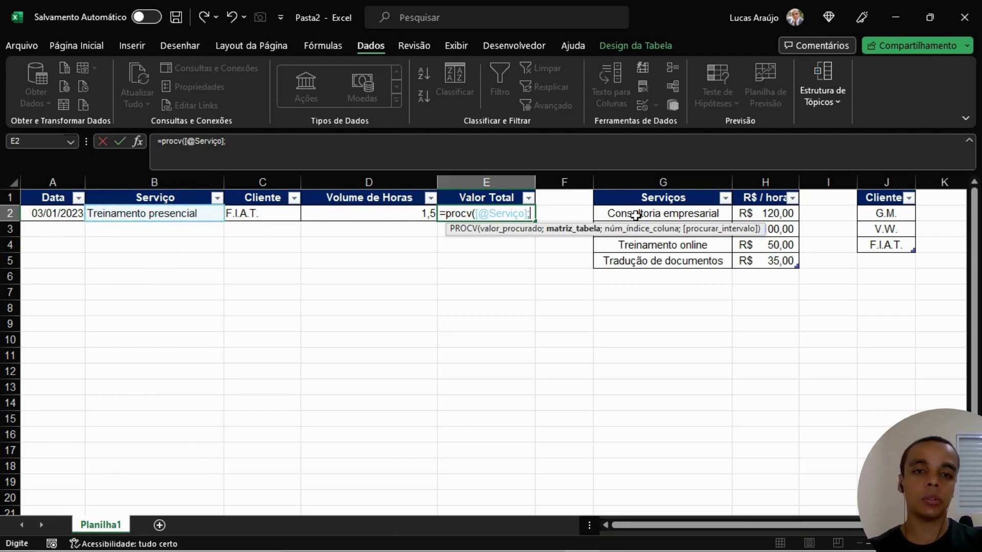
left_click_drag(637, 214, 764, 261)
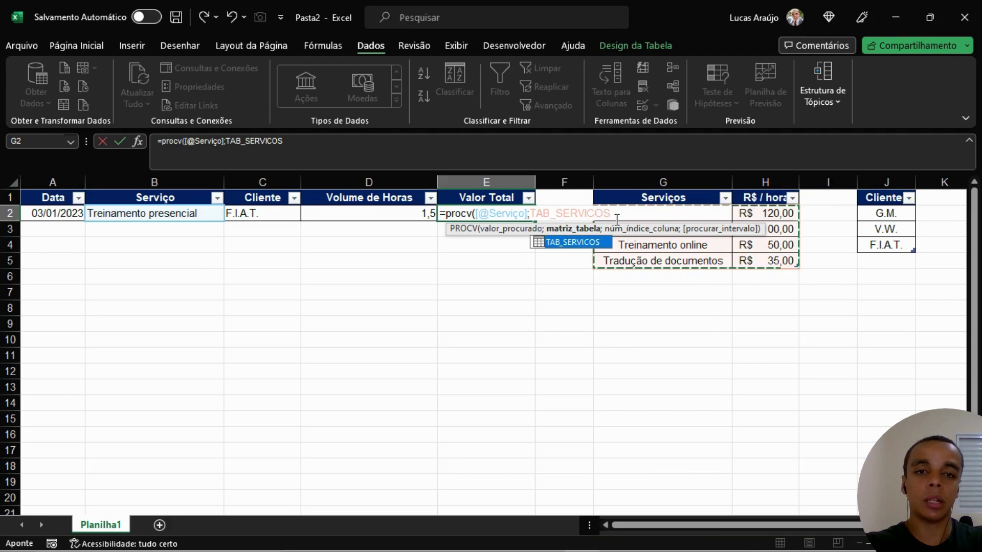
type(";")
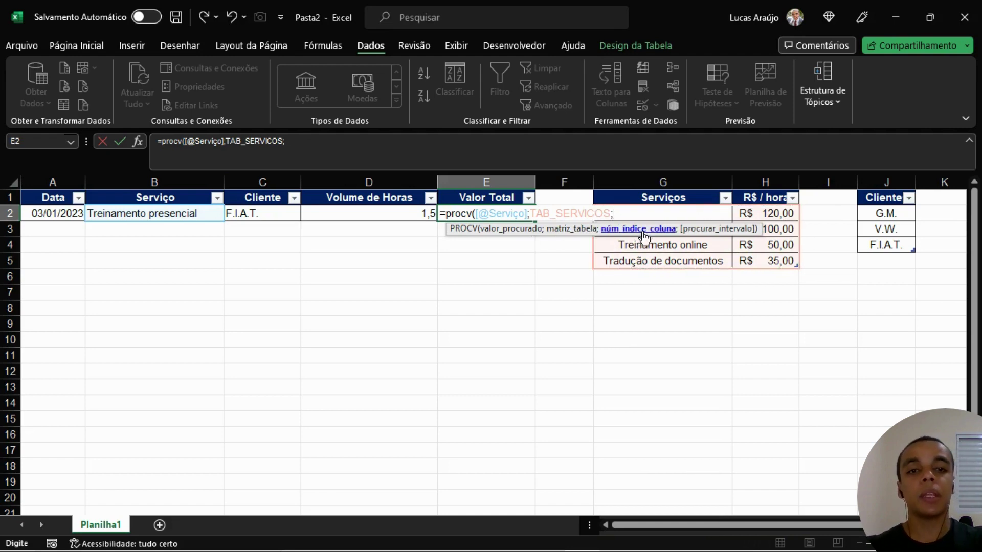
type("2")
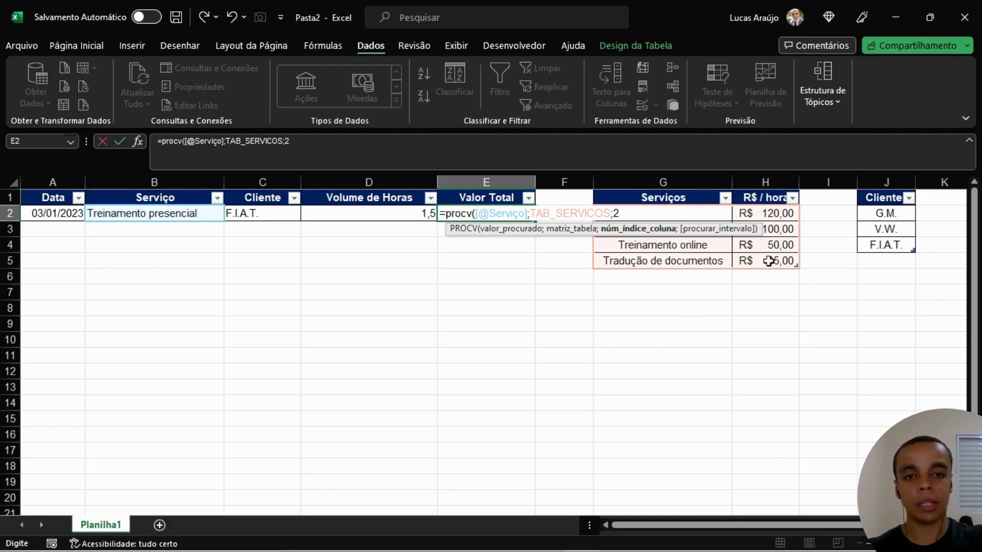
type(";")
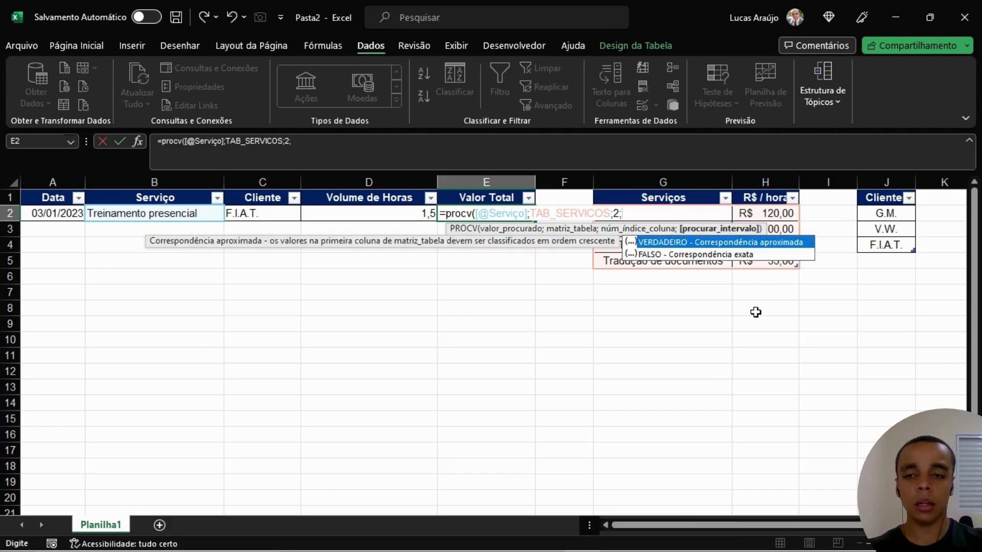
type("0")
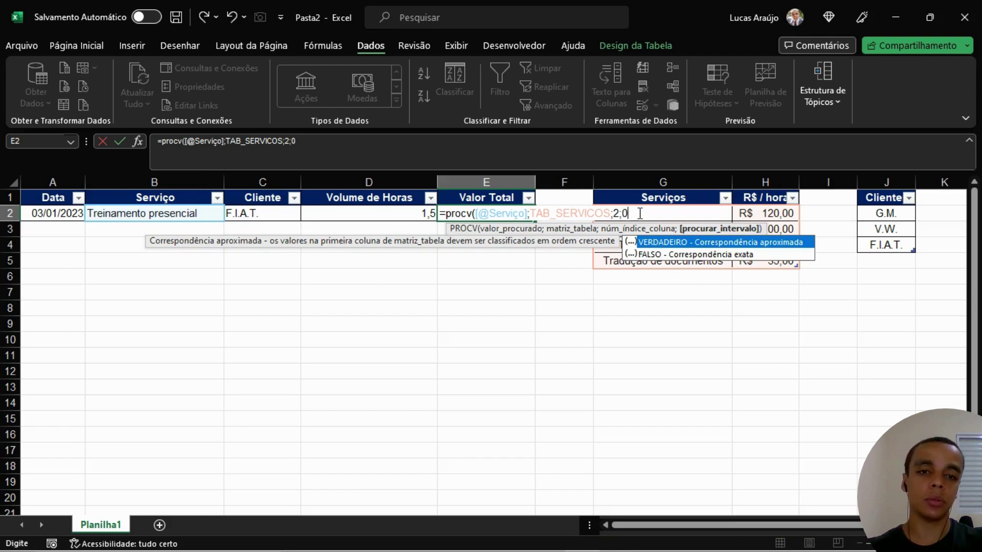
type(")")
key("Return")
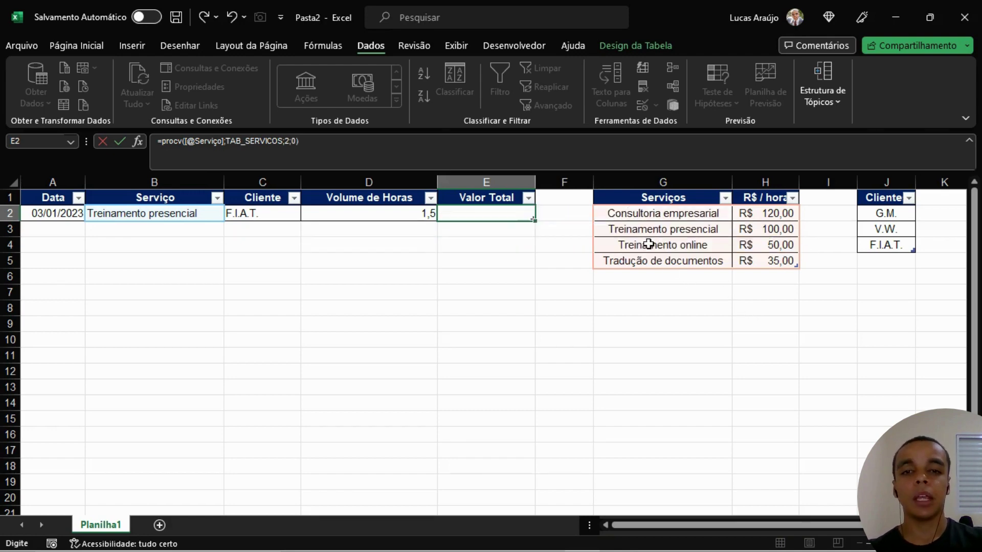
key("Up")
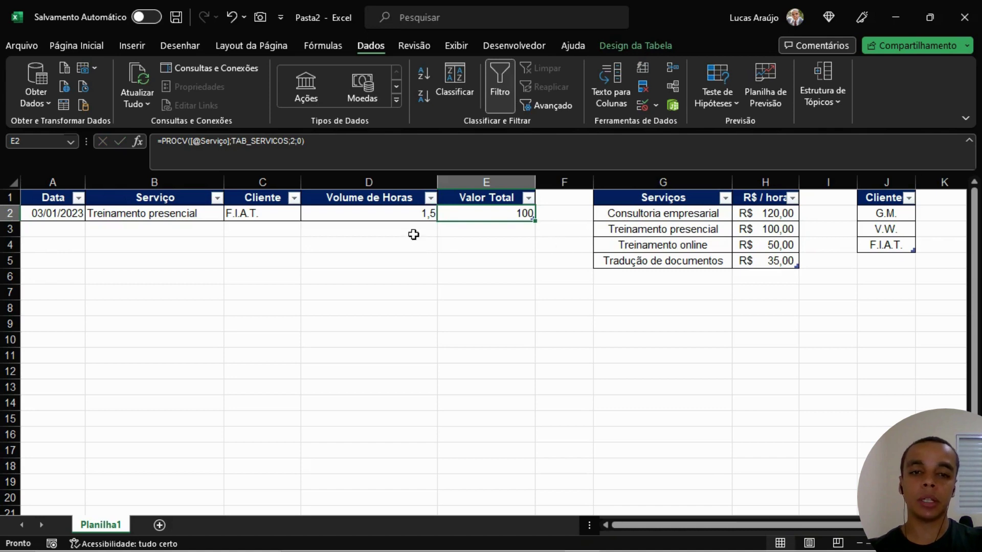
Compare row 2's service, hours and Valor Total with the hourly rate for Treinamento presencial in the services table.
left_click(171, 214)
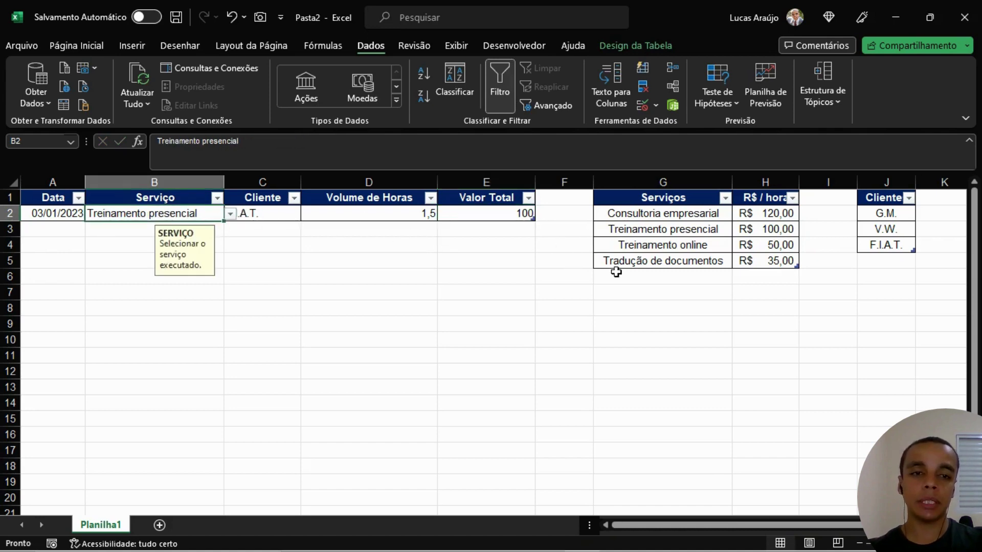
left_click(665, 230)
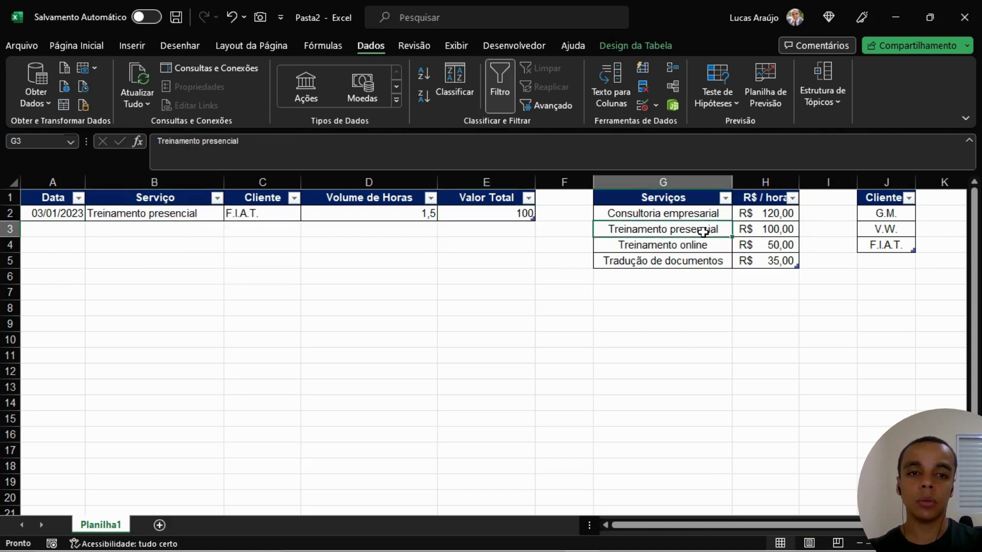
left_click(763, 234)
left_click(719, 229)
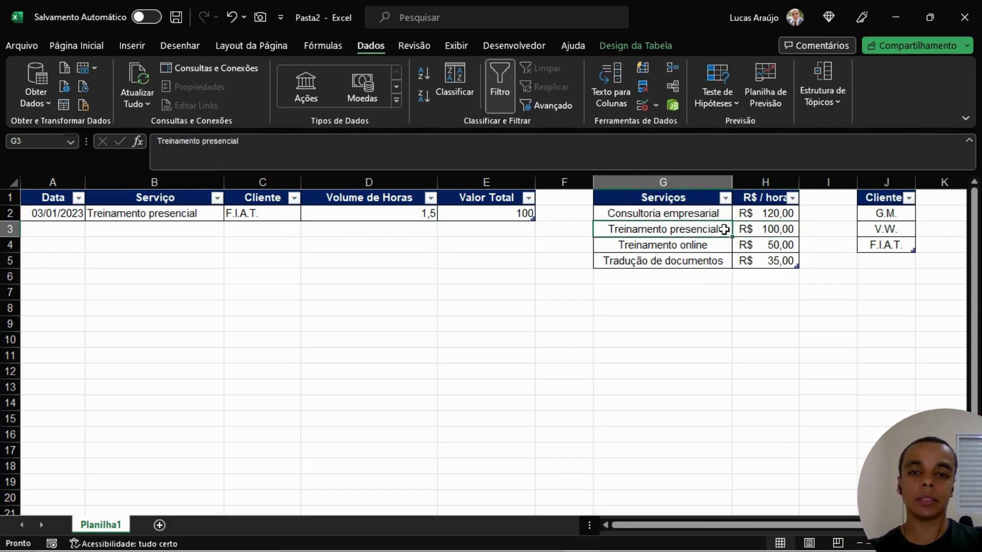
key("Right")
left_click(504, 214)
left_click(345, 215)
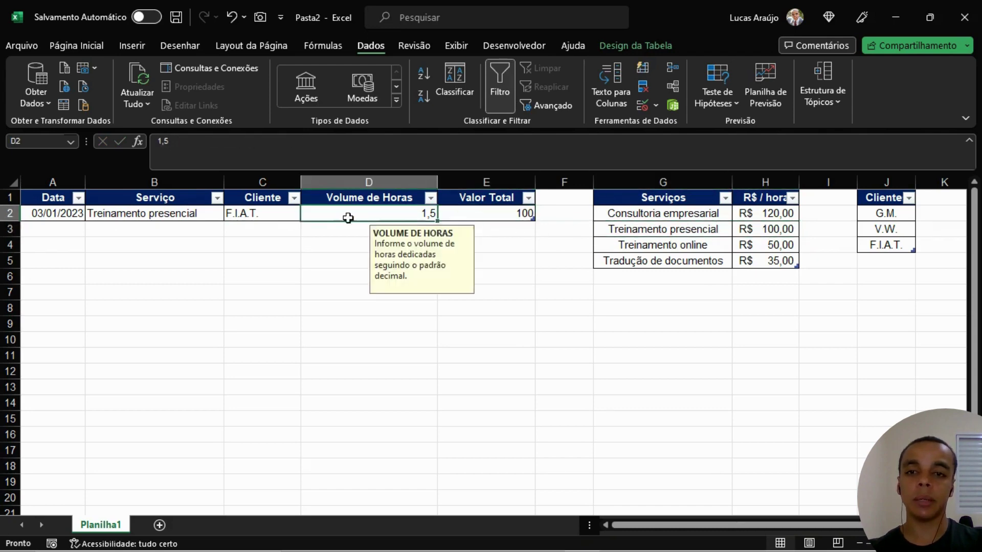
left_click(170, 212)
Extend the E2 formula by multiplying the PROCV result by [@[Volume de Horas]].
left_click(462, 212)
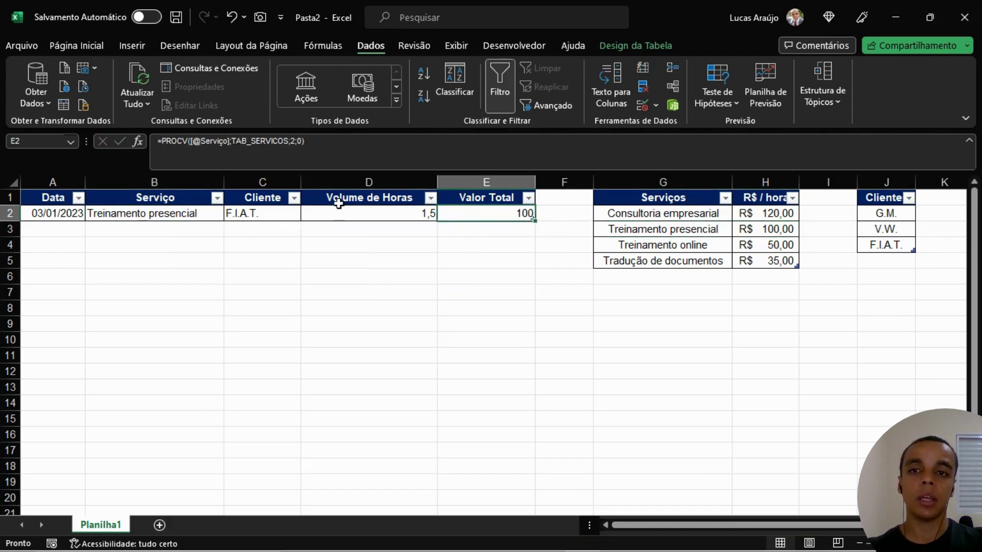
left_click(434, 147)
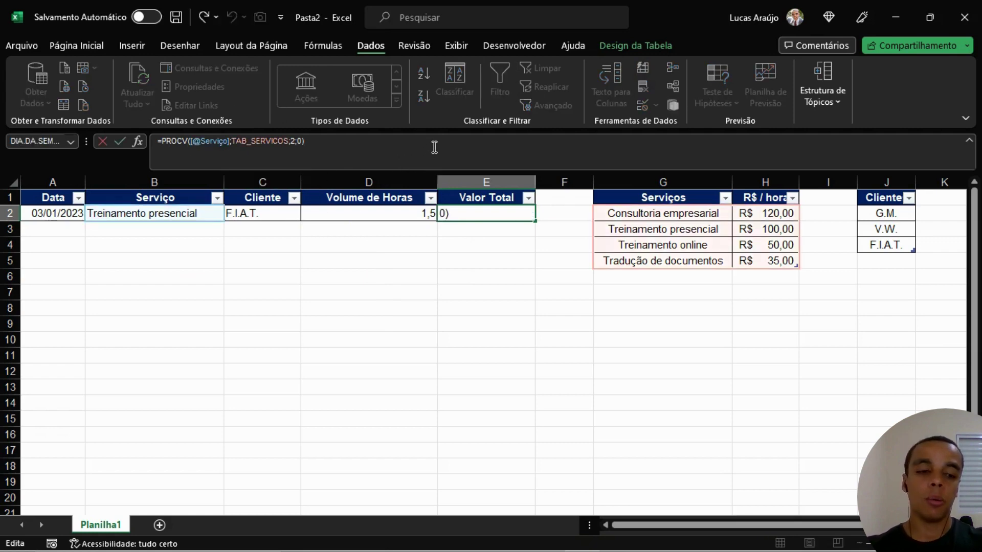
type("*")
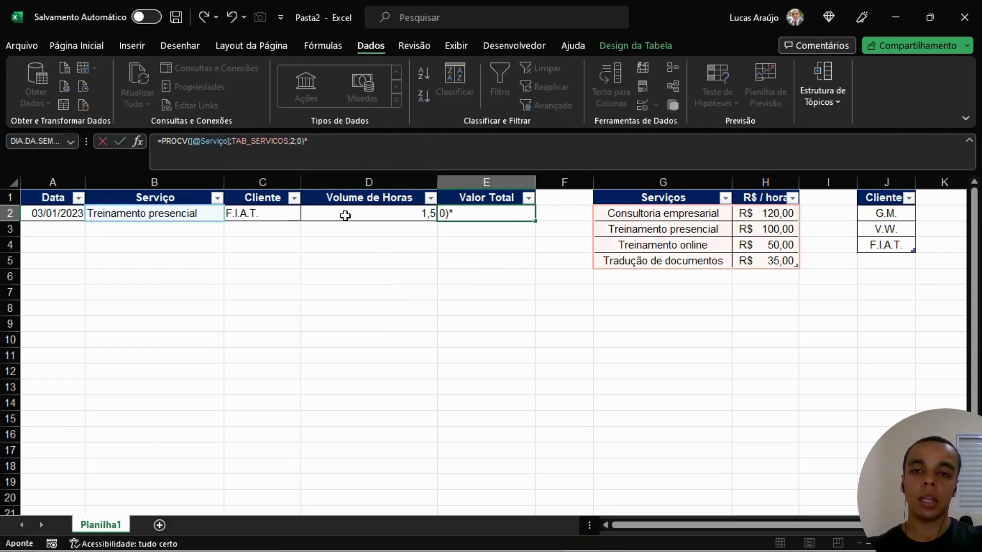
left_click(343, 214)
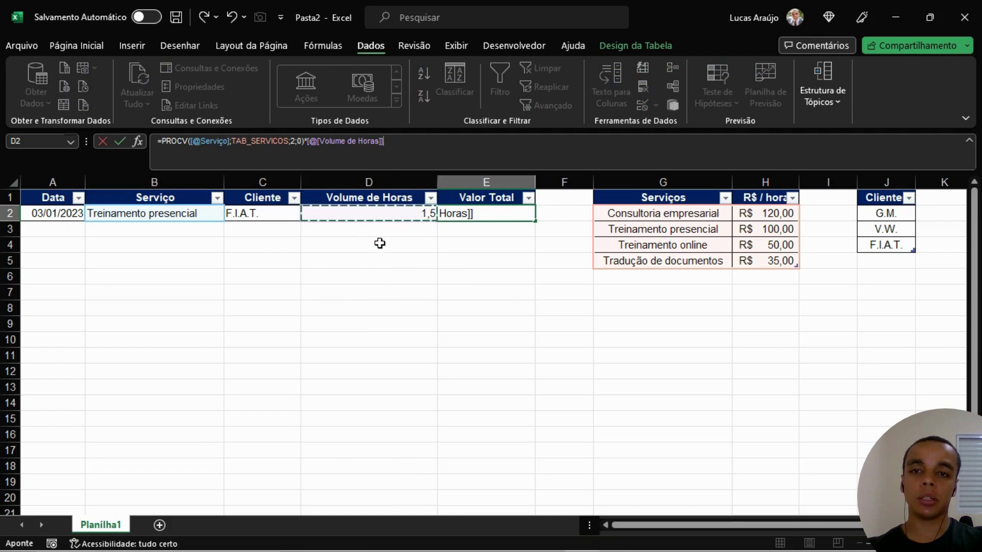
key("Return")
left_click(502, 218)
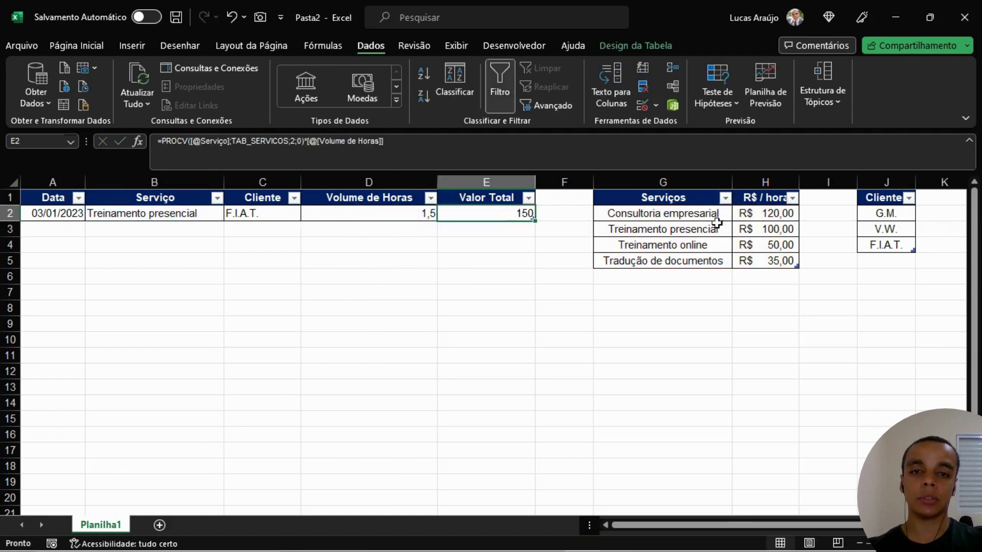
left_click(774, 228)
Format the Valor Total cell E2 as currency in R$ with two decimals.
left_click(514, 213)
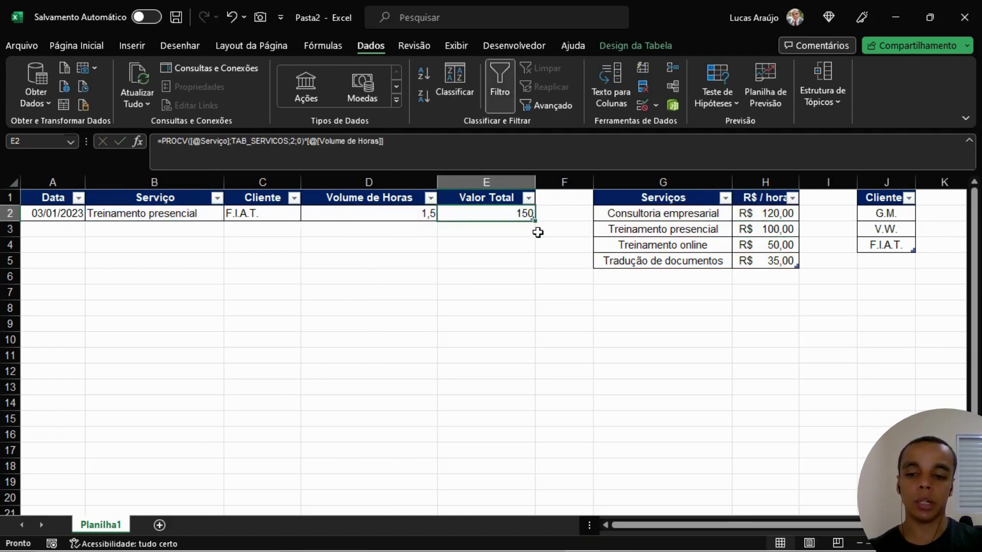
key("ctrl+shift+4")
left_click(463, 277)
left_click(382, 246)
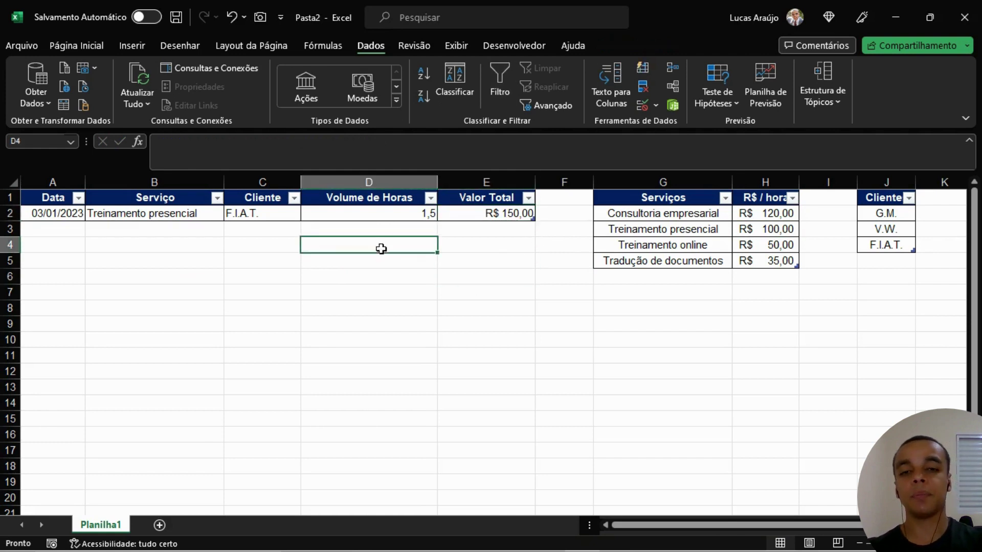
left_click(289, 248)
left_click(516, 213)
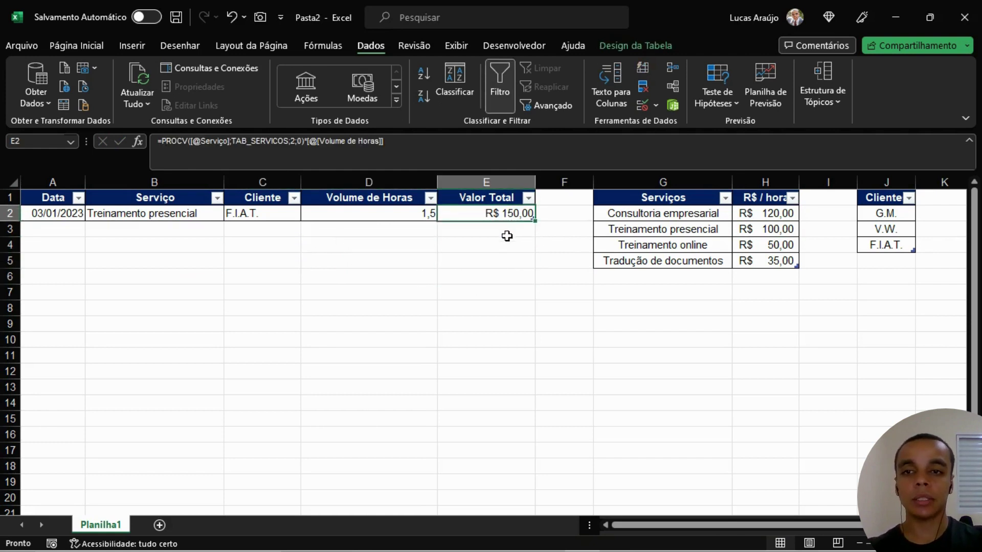
left_click(161, 141)
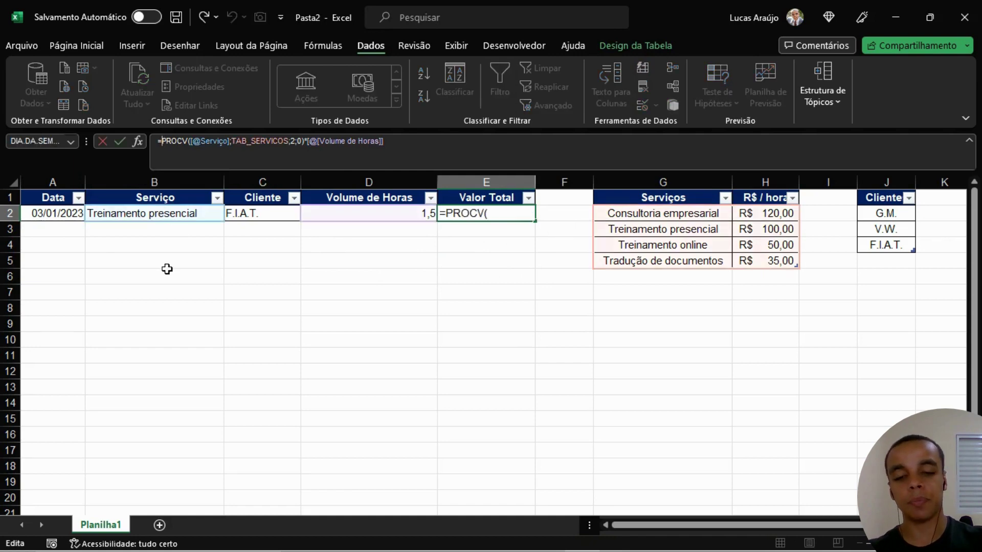
type("SE")
key("BackSpace")
key("BackSpace")
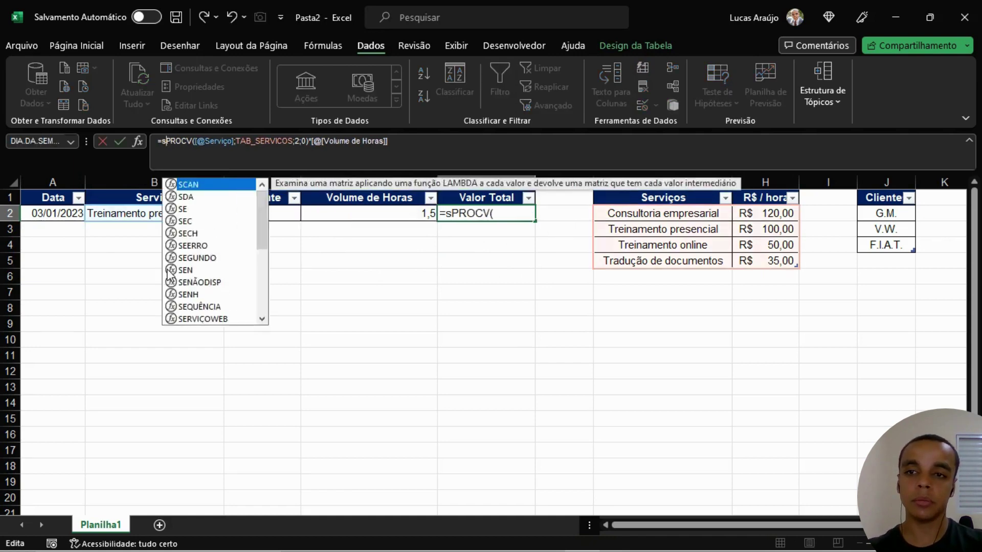
type("SE(OU")
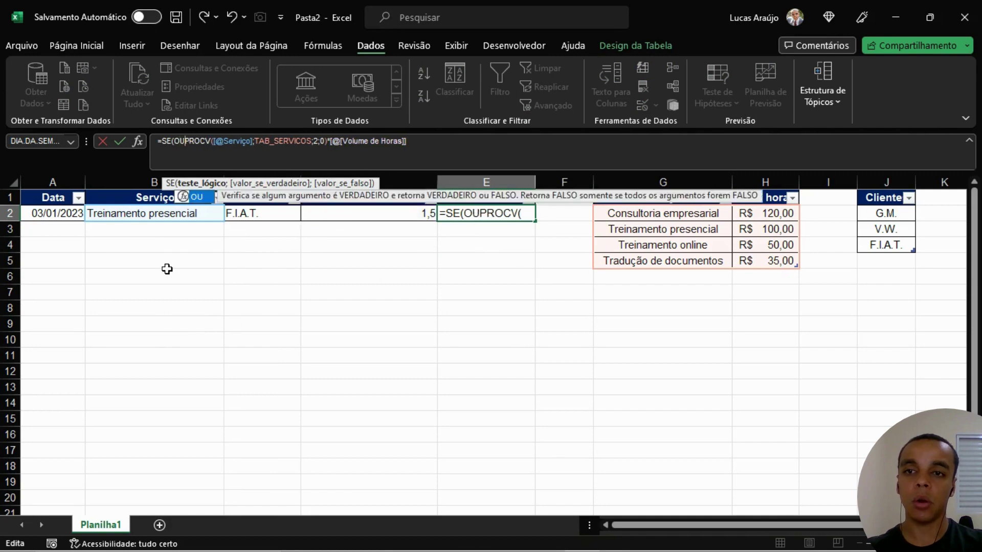
type("(")
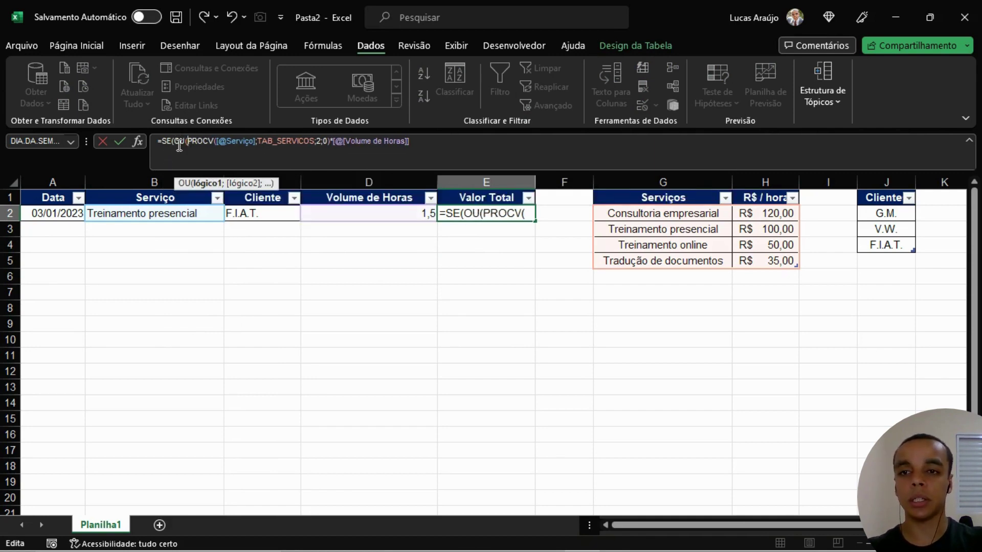
left_click(160, 214)
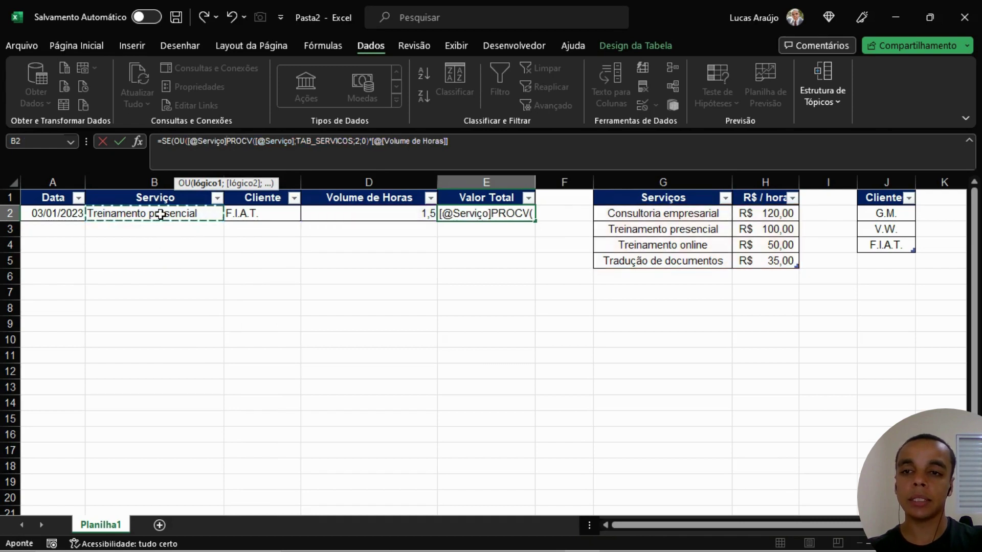
type("=\"\"")
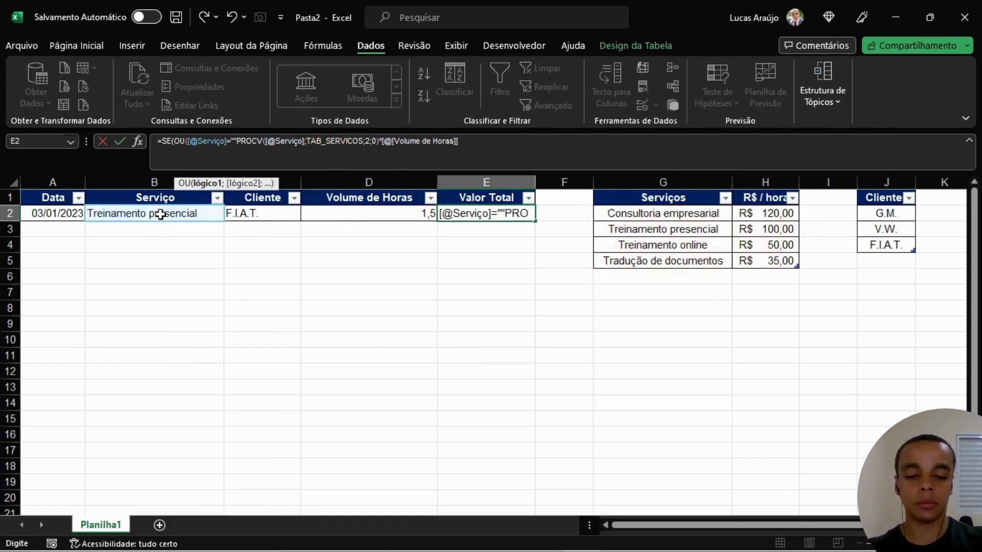
type(";")
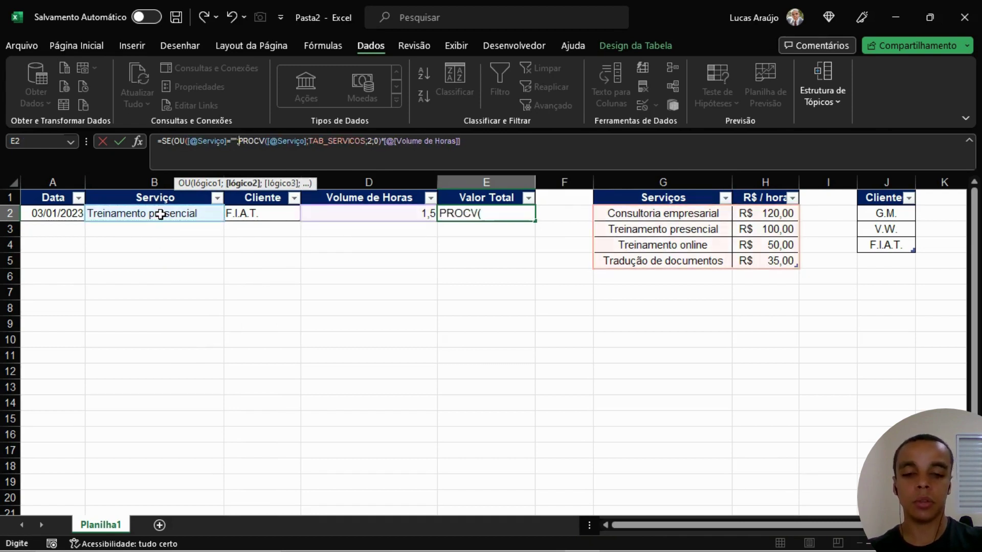
Add [@[Volume de Horas]]="" as the second OU condition in E2 and "" as the SE value if true.
left_click(333, 216)
type("=")
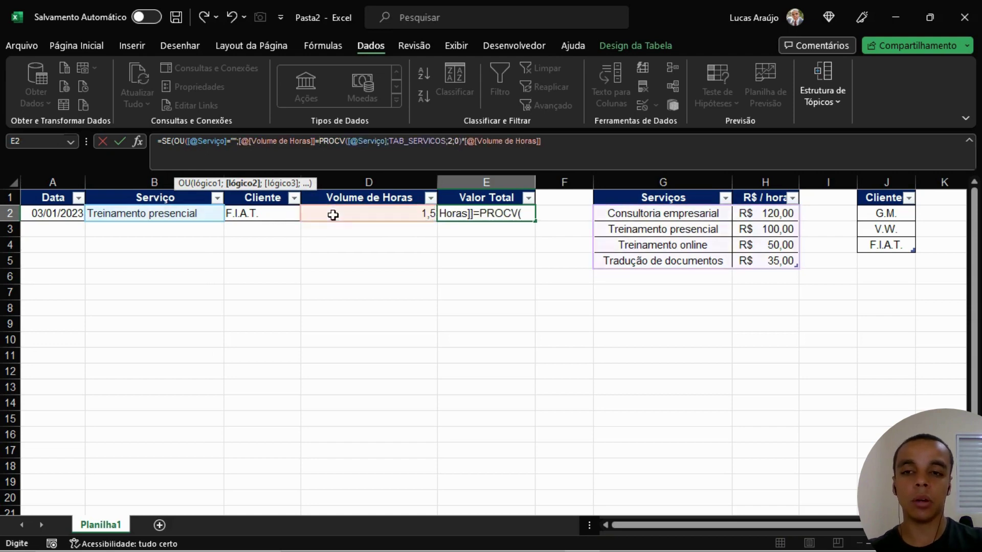
type("\"\";")
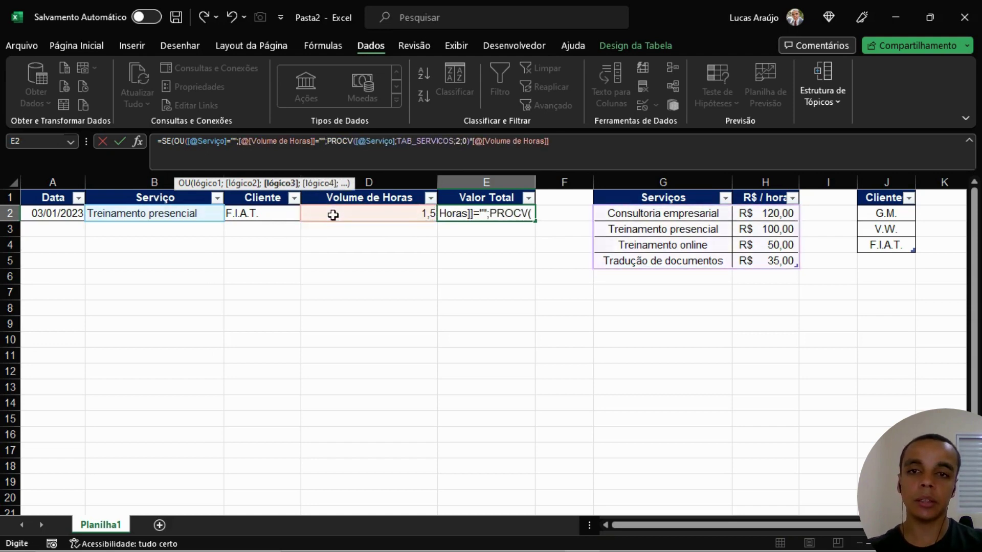
key("BackSpace")
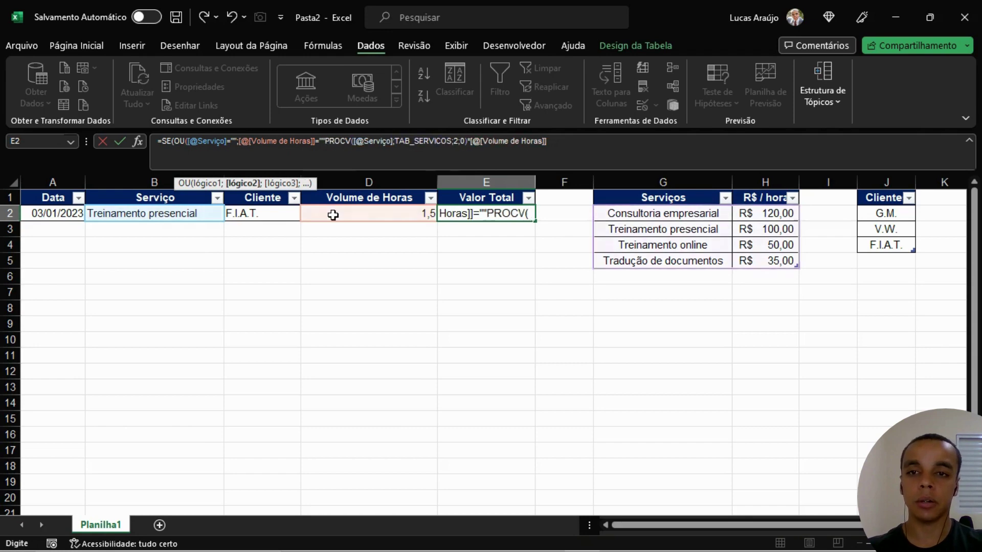
type(");")
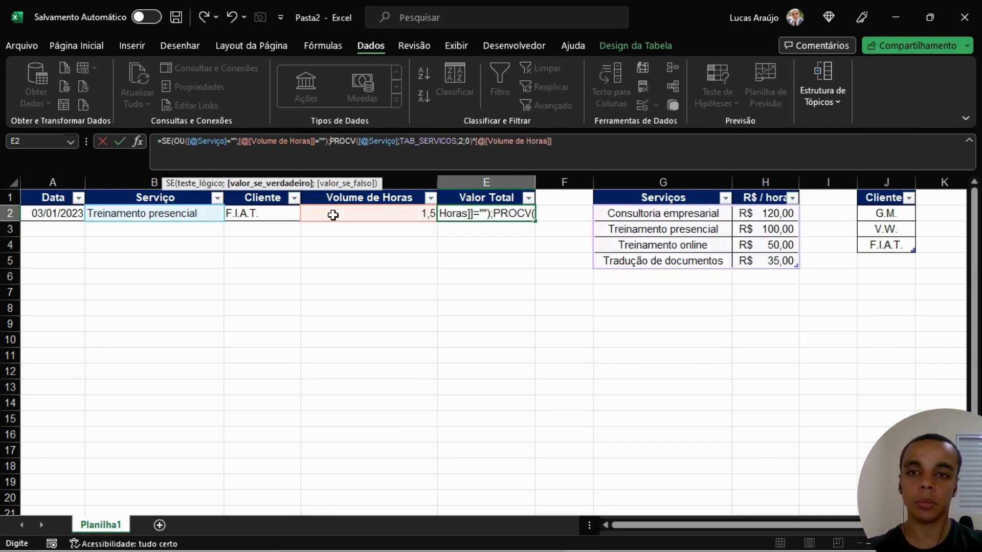
type("\"\";")
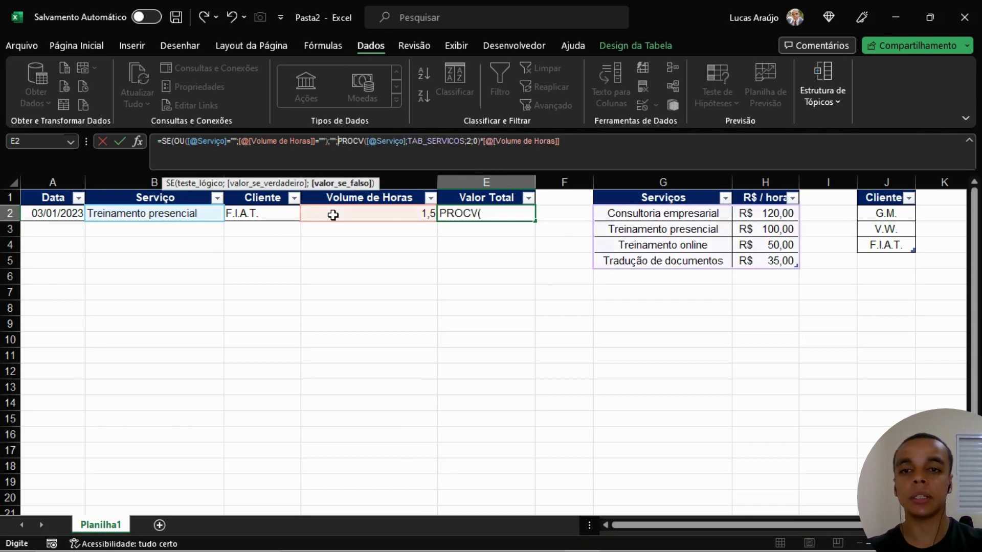
Close the SE function after the PROCV multiplication in E2, check the whole formula and enter it.
left_click(586, 142)
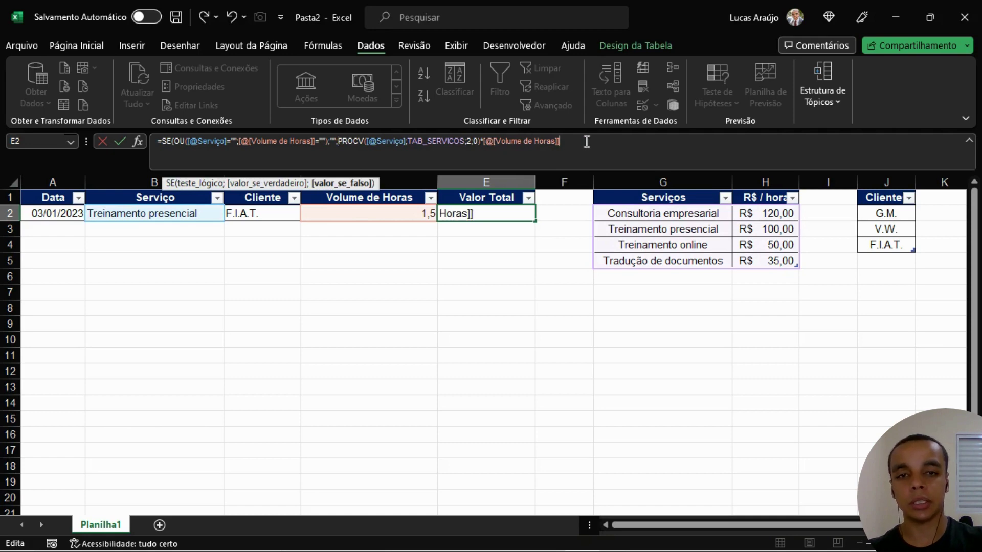
type(")")
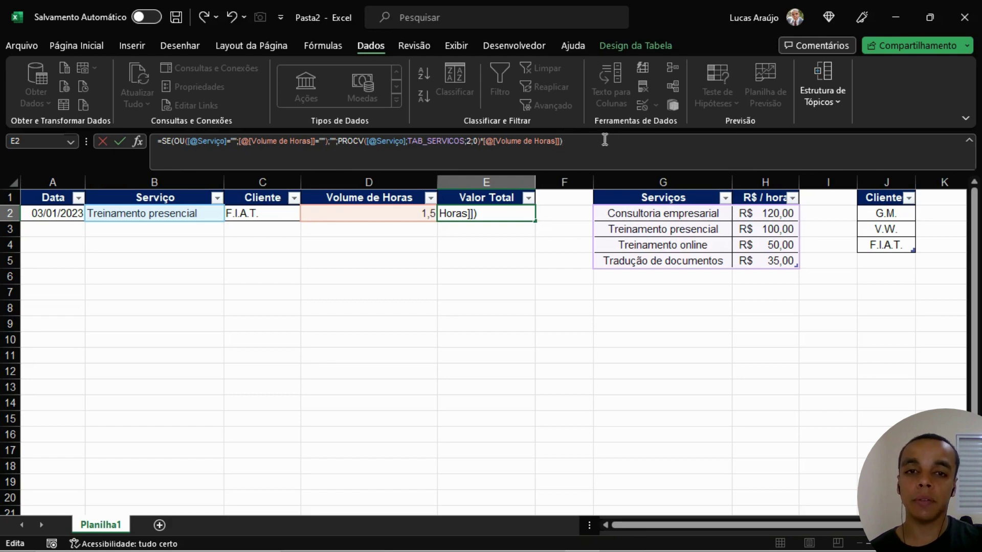
left_click_drag(605, 139, 154, 141)
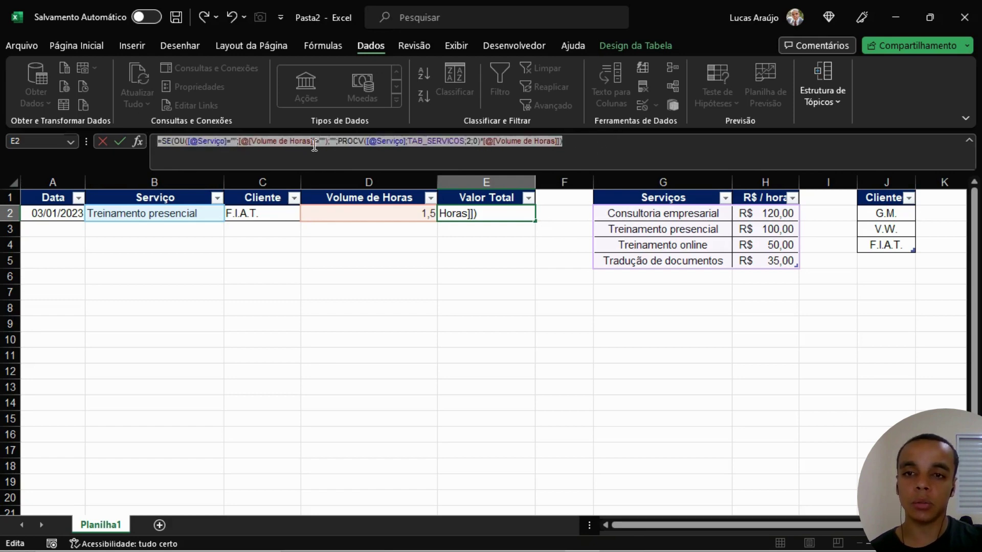
left_click(605, 146)
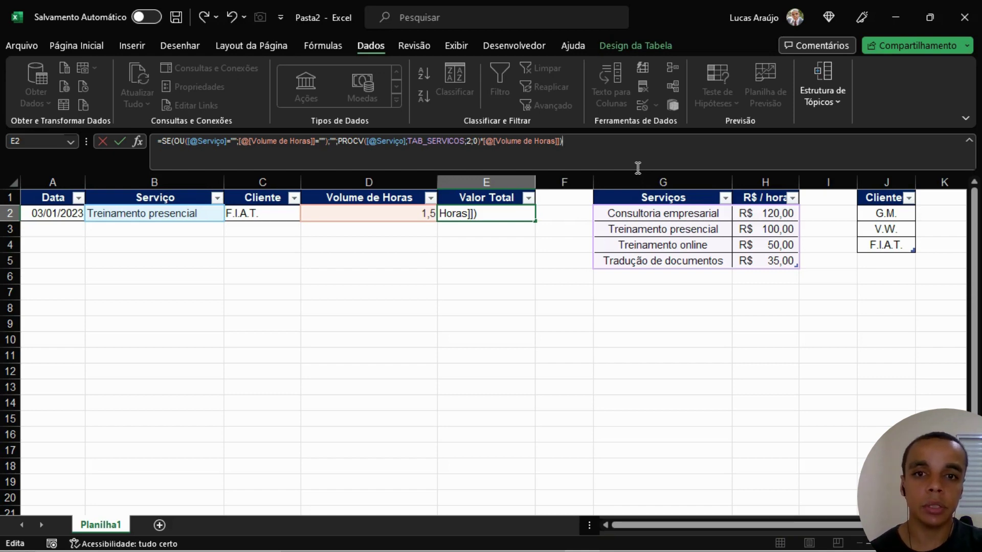
key("Return")
Review the Valor Total formula in E2 together with row 2's date, service and hours.
left_click(507, 213)
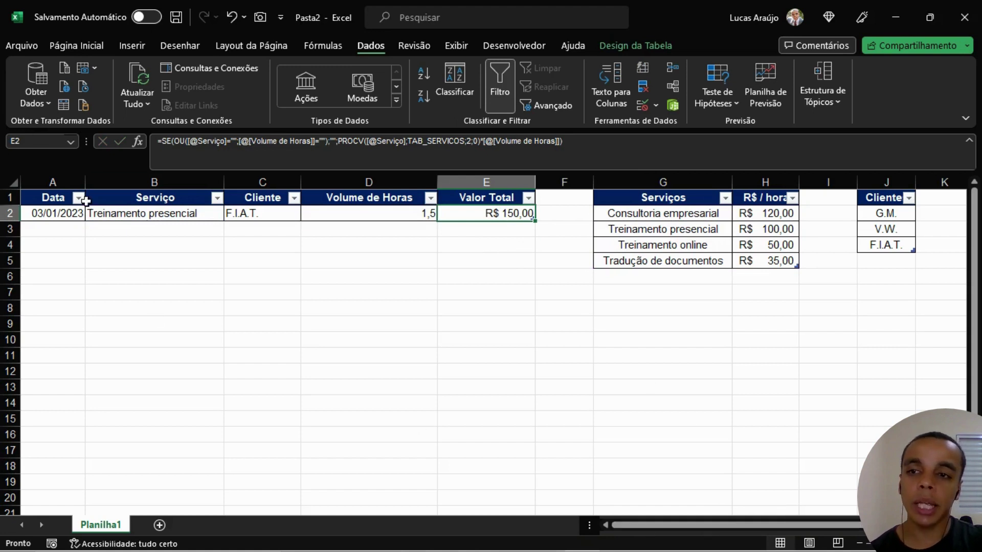
left_click(58, 211)
left_click(152, 212)
left_click(432, 215)
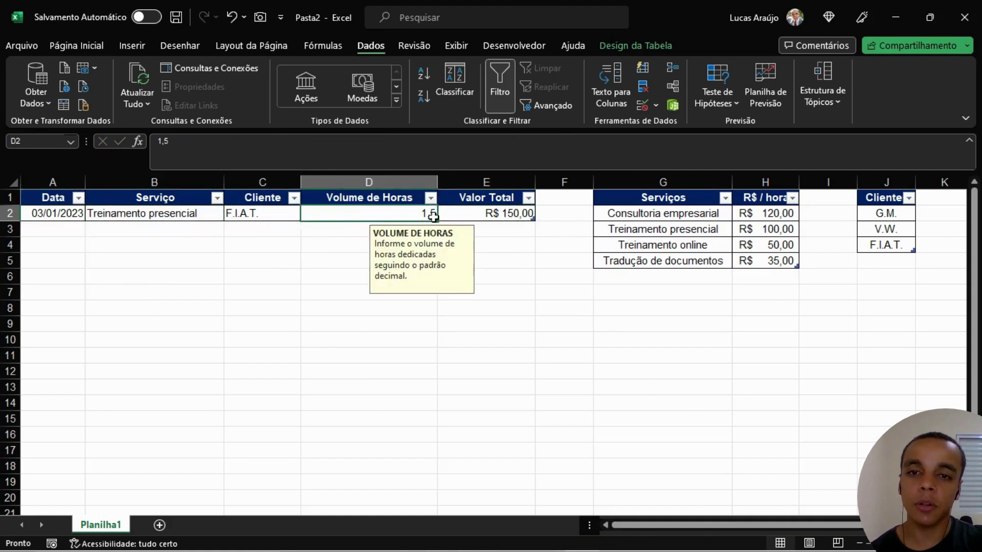
left_click(471, 214)
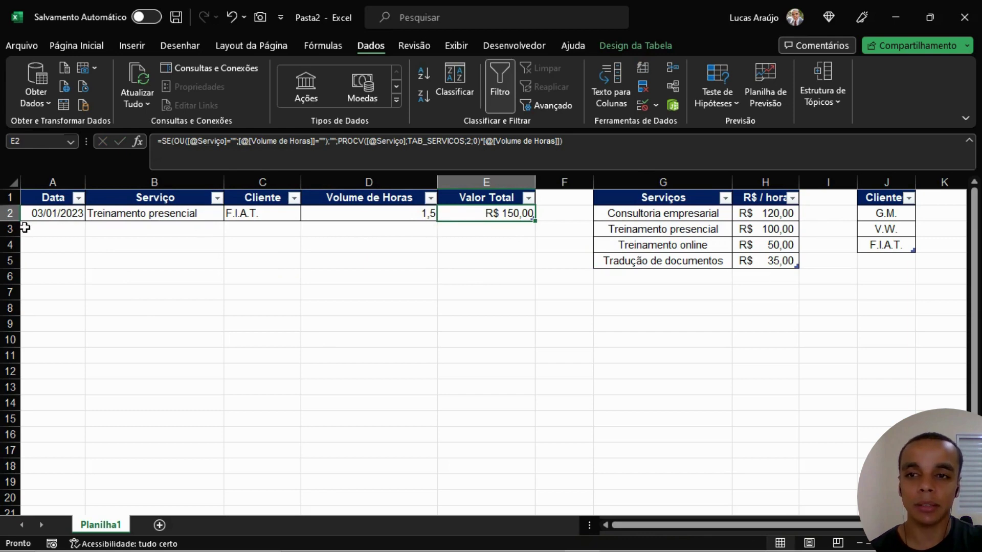
Add a new record in row 3 of the service table with the current date, 03/01/2023, in A3.
left_click(46, 228)
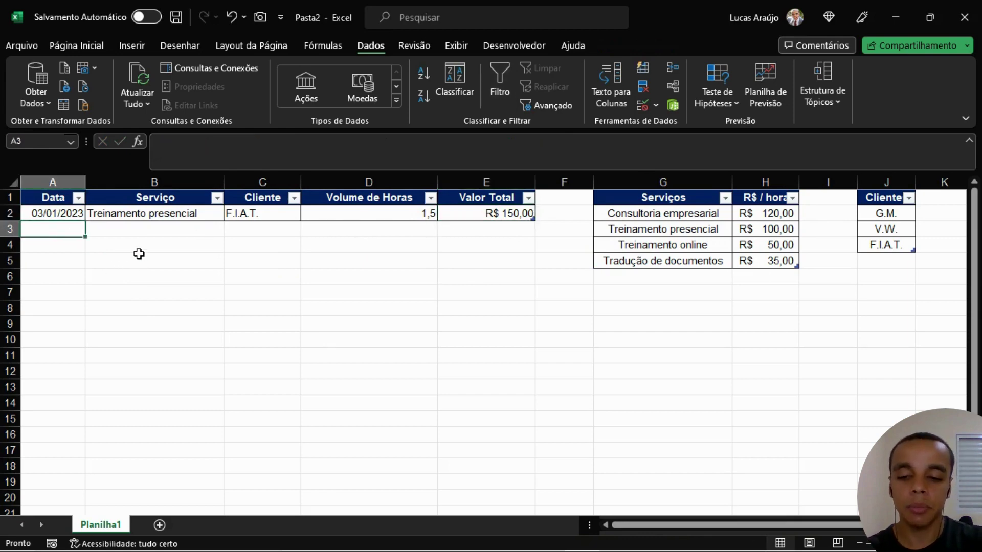
key("ctrl+semicolon")
key("Tab")
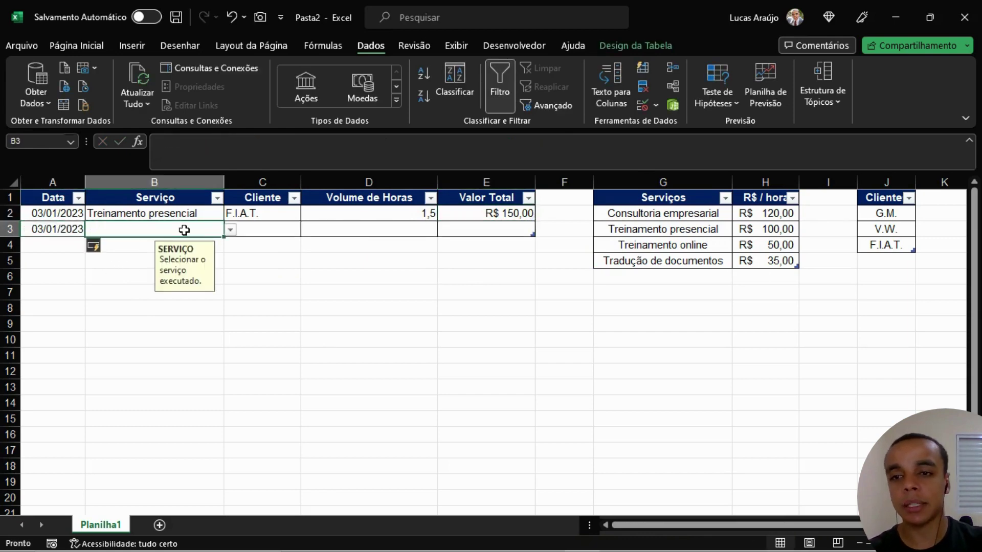
Examine the Valor Total formula in E3 and the empty service, client and hours cells of row 3.
left_click(489, 231)
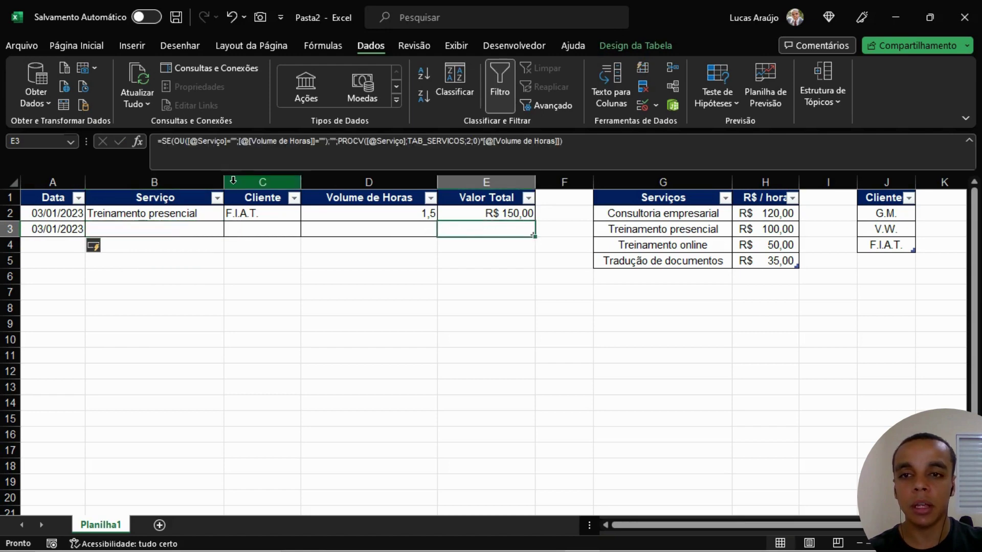
left_click(406, 230)
left_click(500, 233)
left_click(377, 230)
left_click(444, 230)
left_click(377, 233)
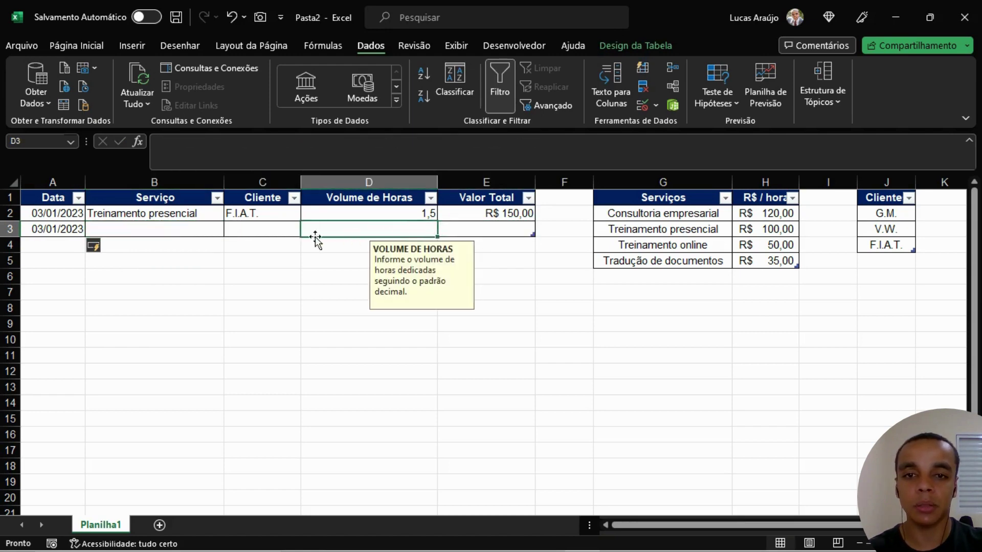
left_click(231, 226)
left_click(171, 228)
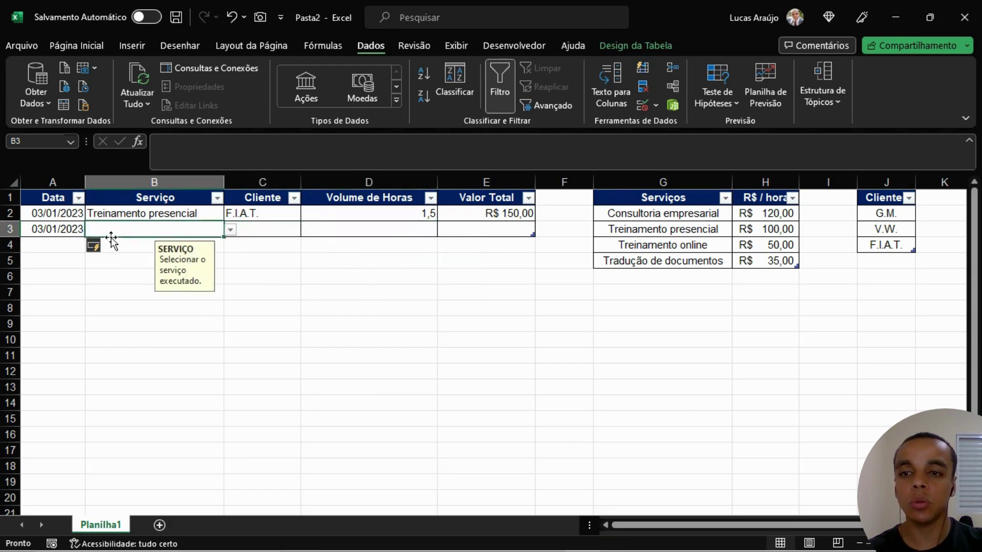
left_click(66, 231)
left_click(125, 229)
left_click(278, 229)
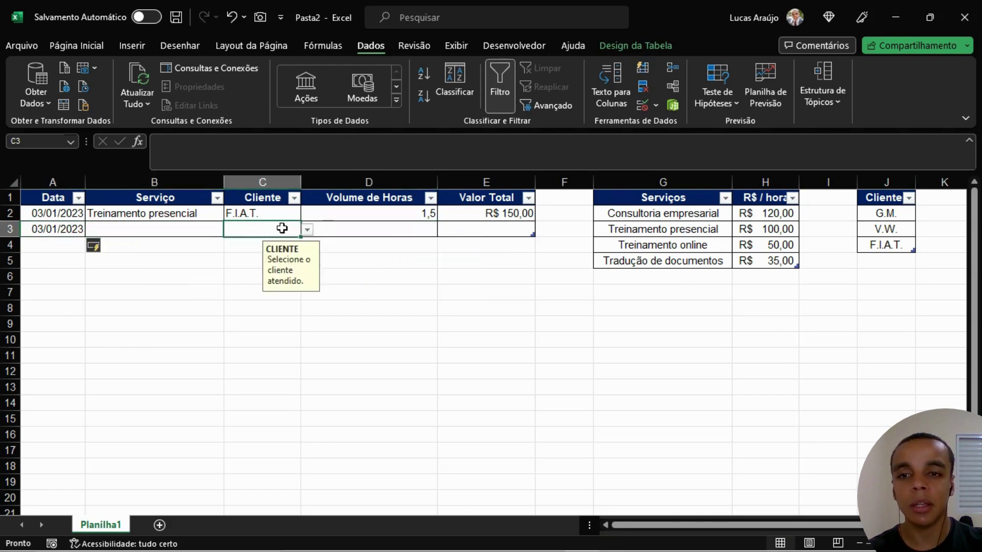
left_click(377, 228)
left_click(460, 229)
Choose Consultoria empresarial as the service in B3.
left_click(191, 230)
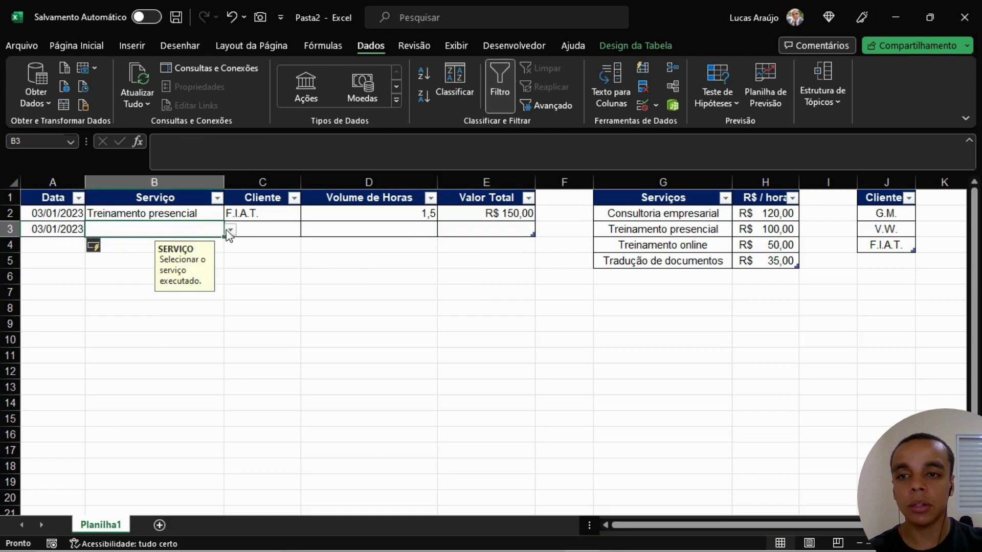
left_click(231, 230)
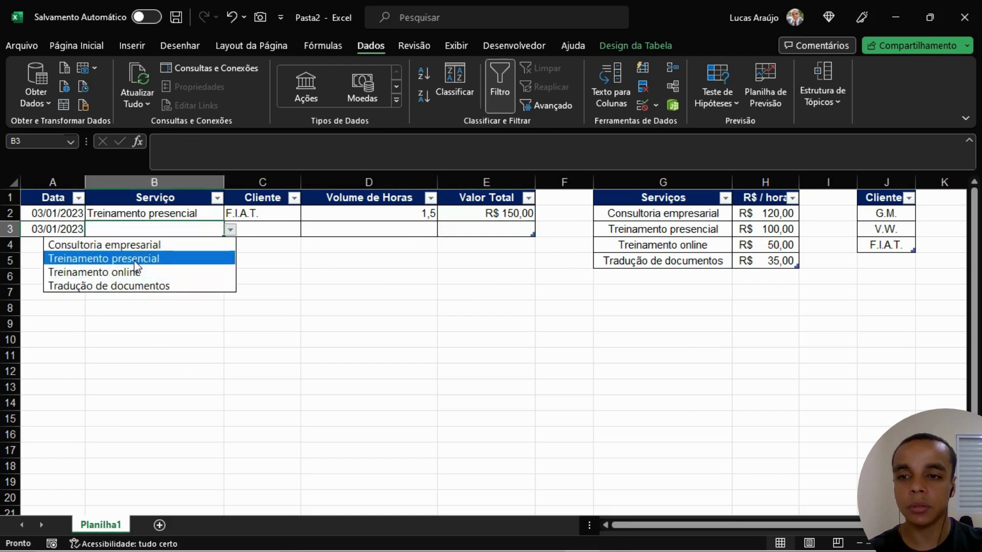
left_click(137, 258)
left_click(230, 230)
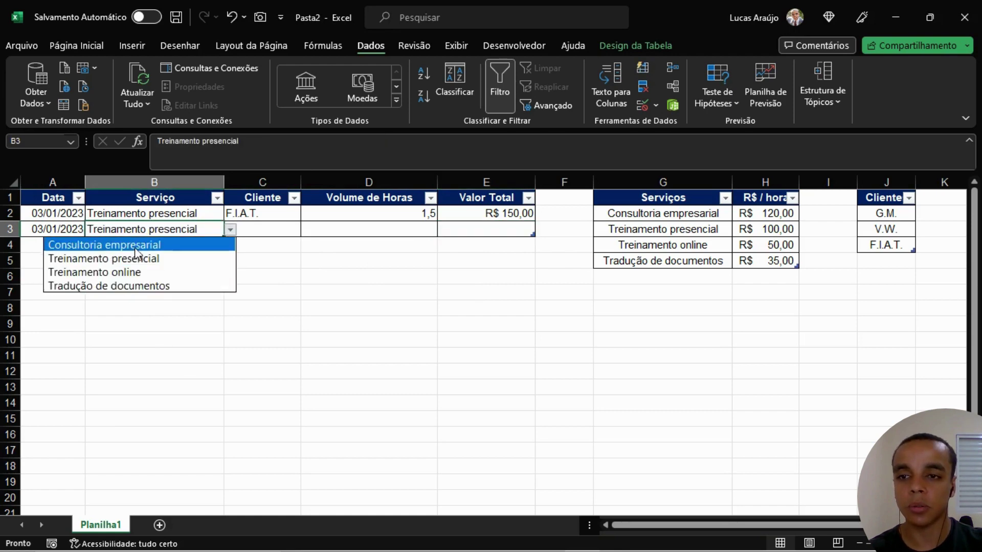
left_click(128, 246)
Choose G.M. as the client in C3 and set the Volume de Horas in D3 to 2.
left_click(266, 229)
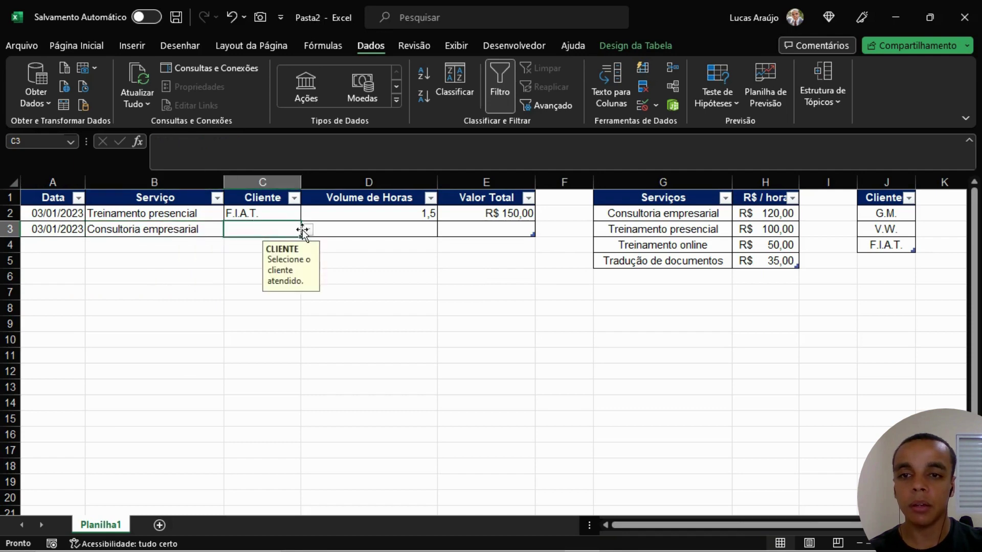
left_click(307, 229)
left_click(235, 247)
left_click(384, 232)
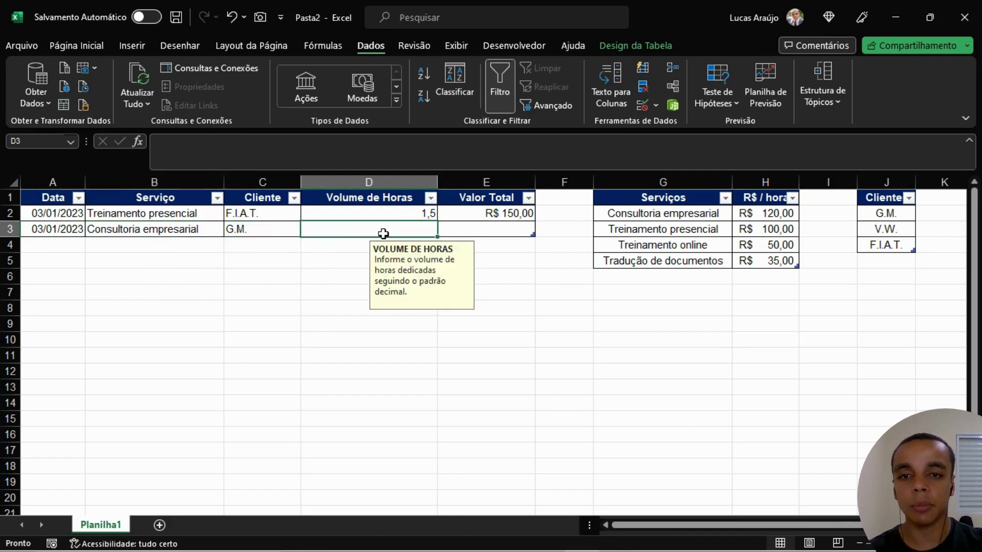
type("2")
key("Tab")
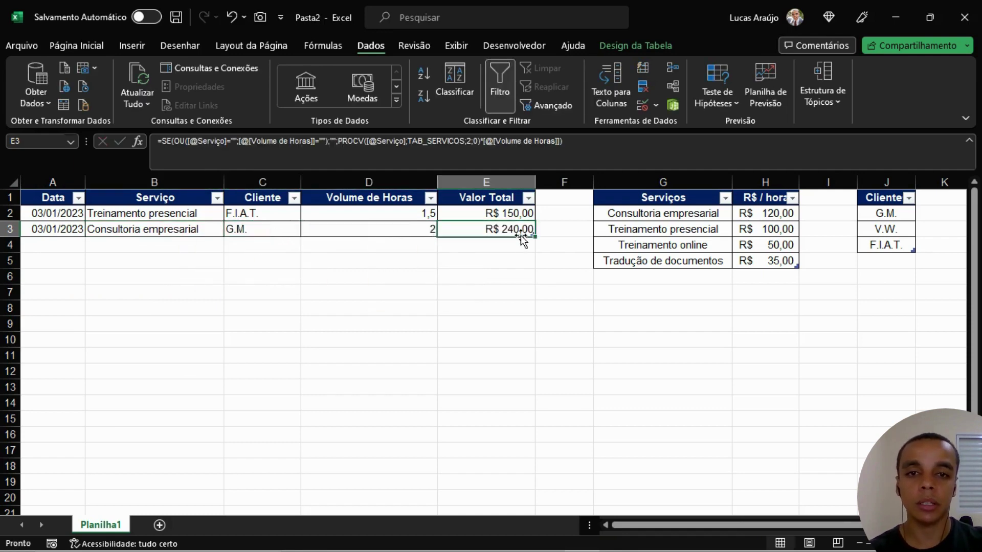
Check the hourly rate for Consultoria empresarial in the services table against row 3's Valor Total.
left_click(772, 214)
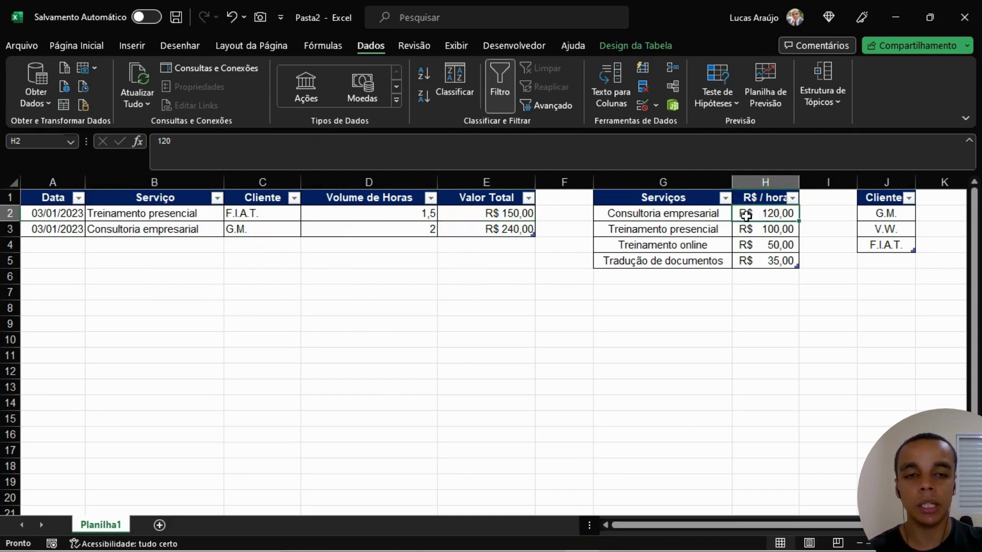
left_click(461, 261)
left_click(102, 307)
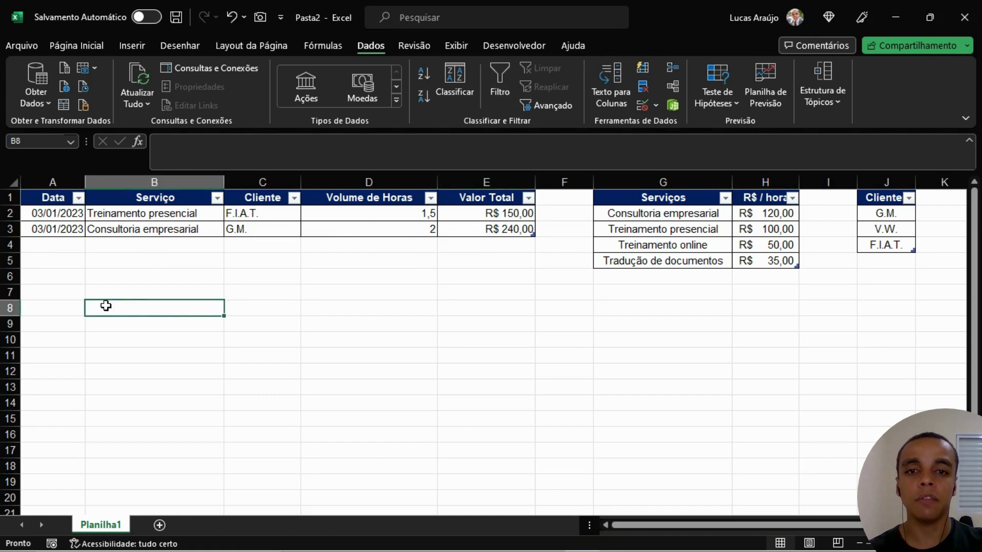
left_click(119, 354)
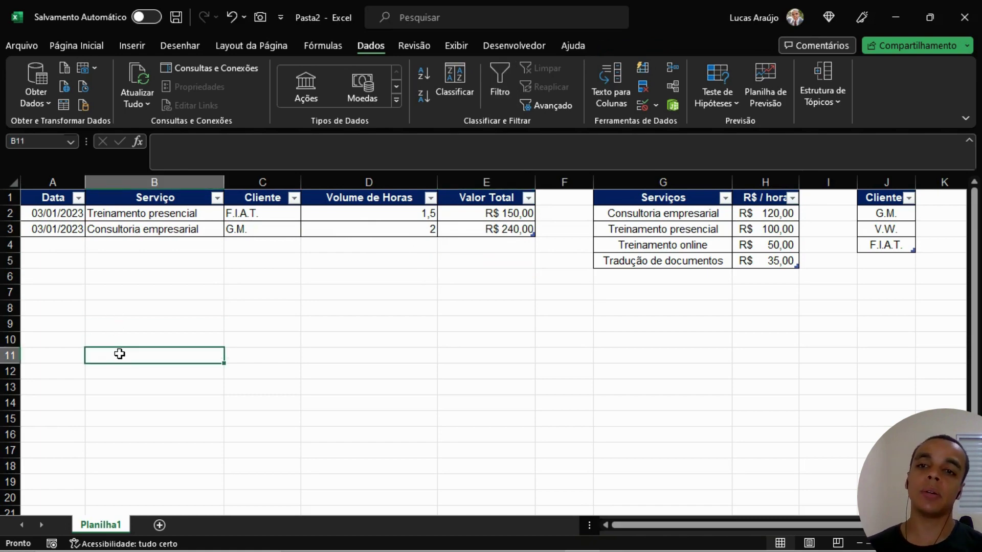